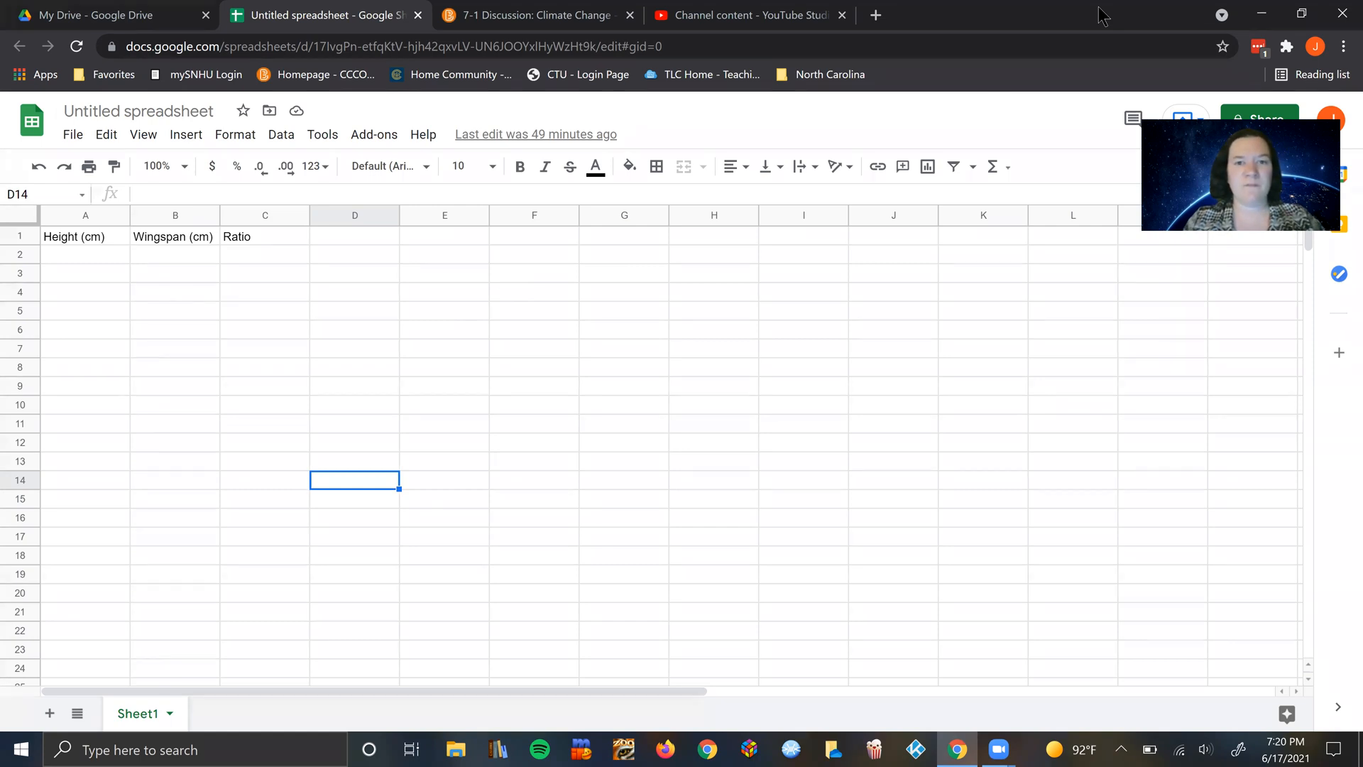
Step: Show the options for creating a new item in Google Drive, and return to the untitled spreadsheet
{"action": "left_click", "coordinate": [681, 327]}
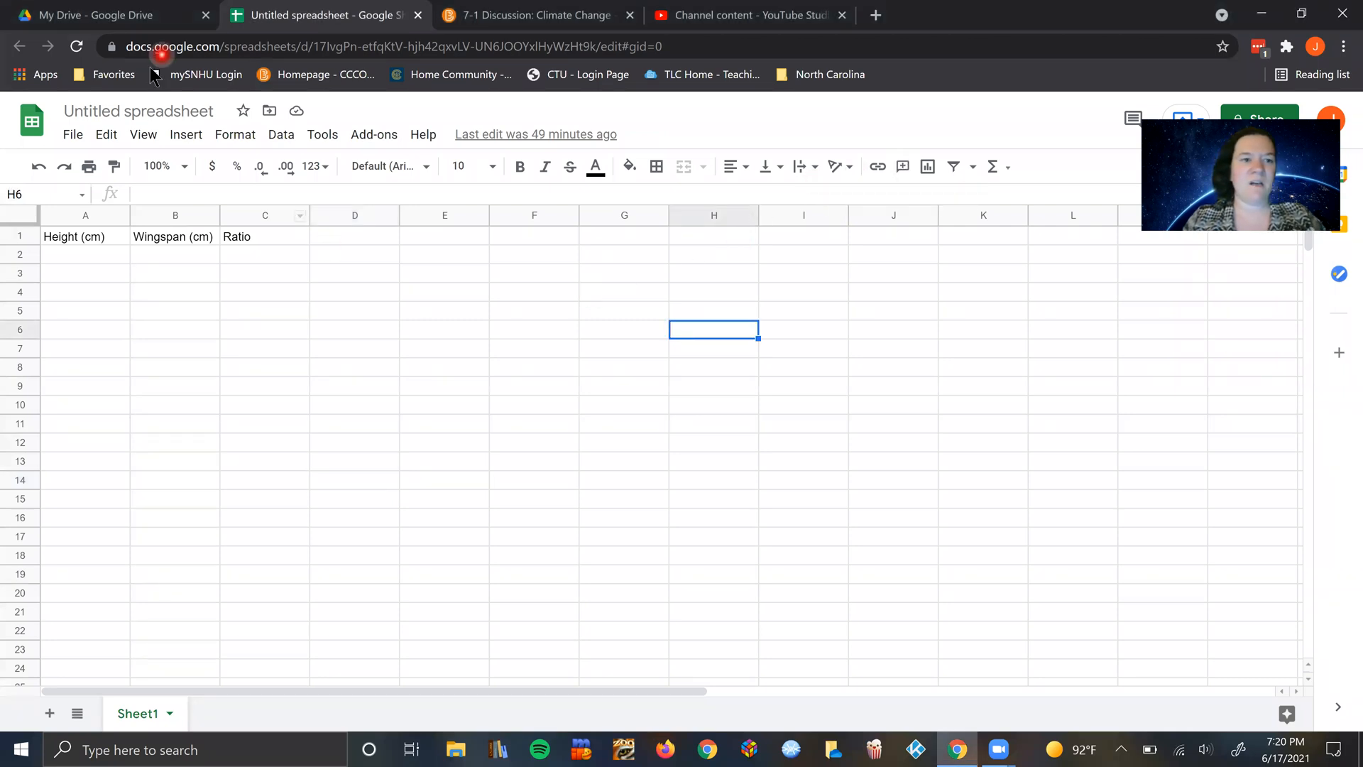
{"action": "left_click", "coordinate": [100, 11]}
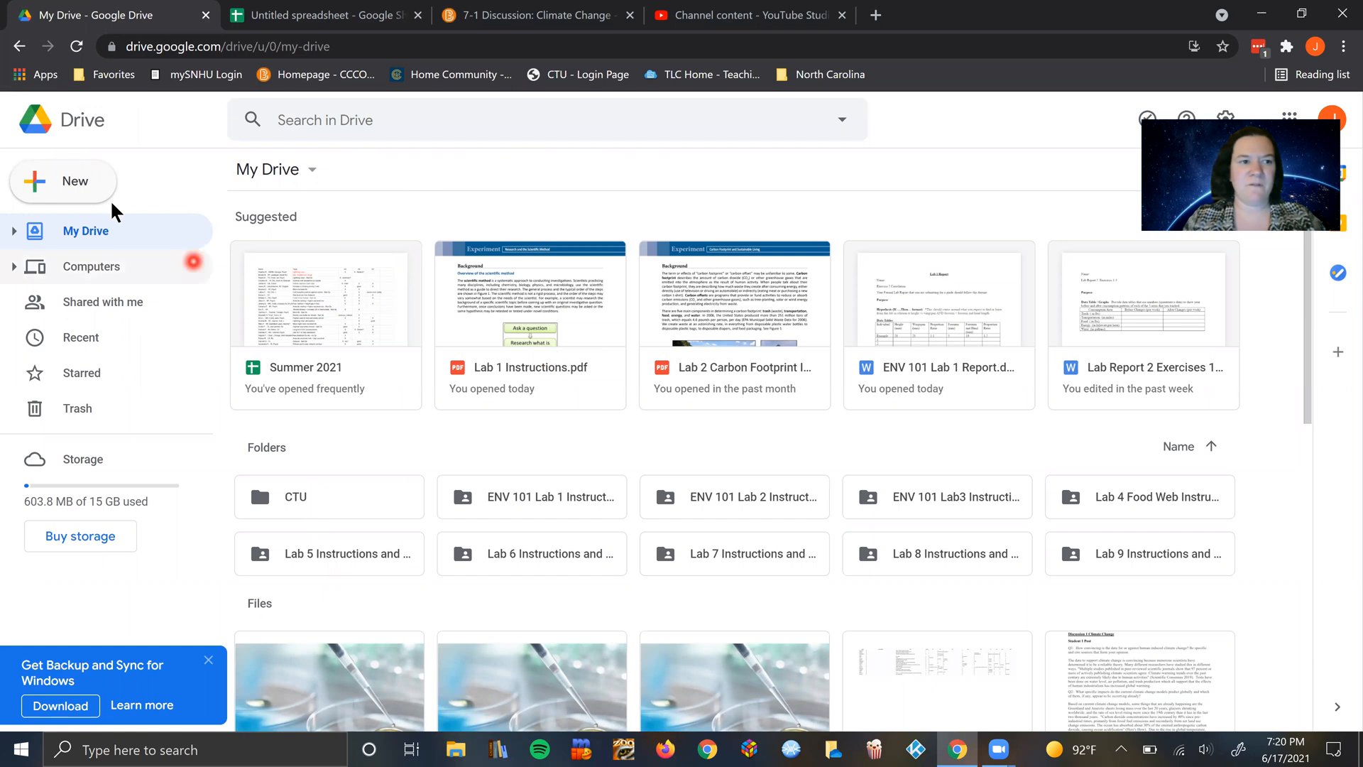
{"action": "left_click", "coordinate": [64, 181]}
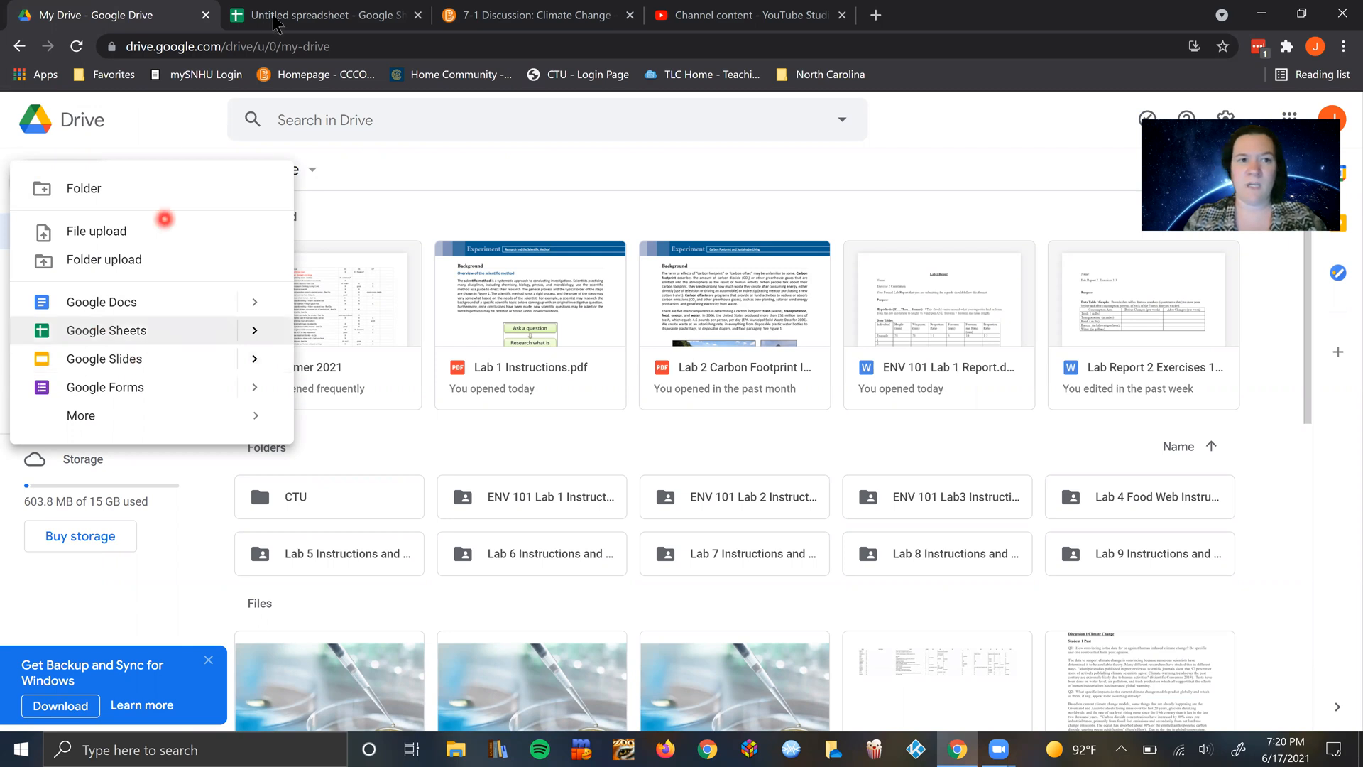
{"action": "left_click", "coordinate": [297, 14]}
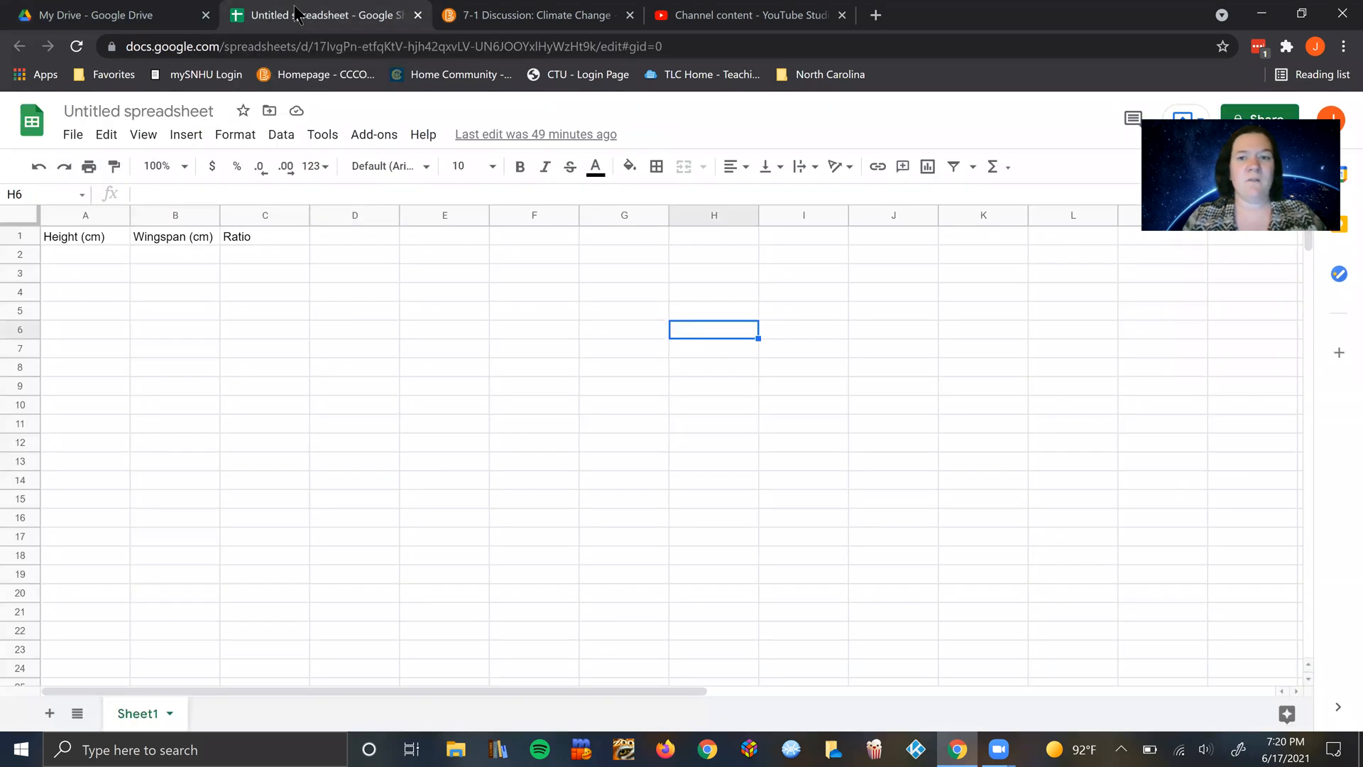
Step: Search the web for "libre office" in a new browser tab
{"action": "left_click", "coordinate": [875, 15]}
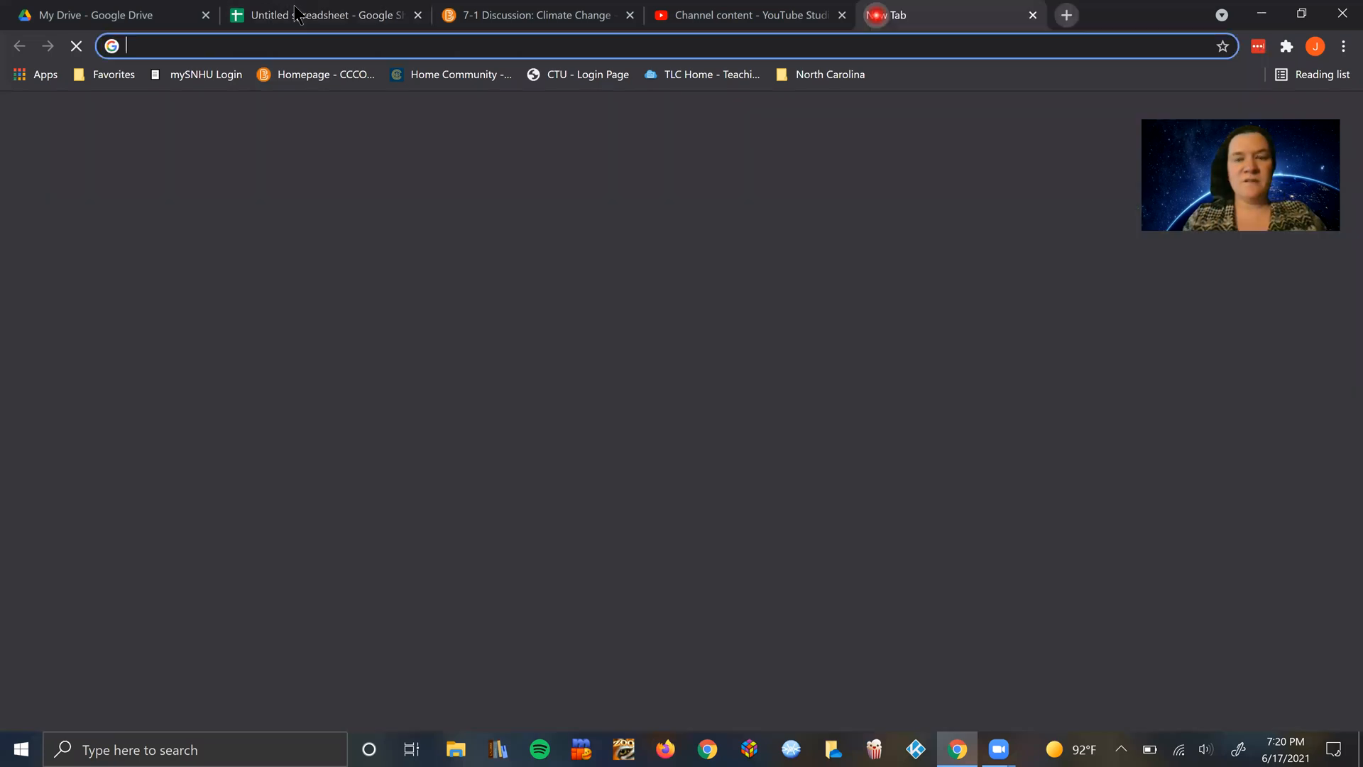
{"action": "left_click", "coordinate": [684, 428]}
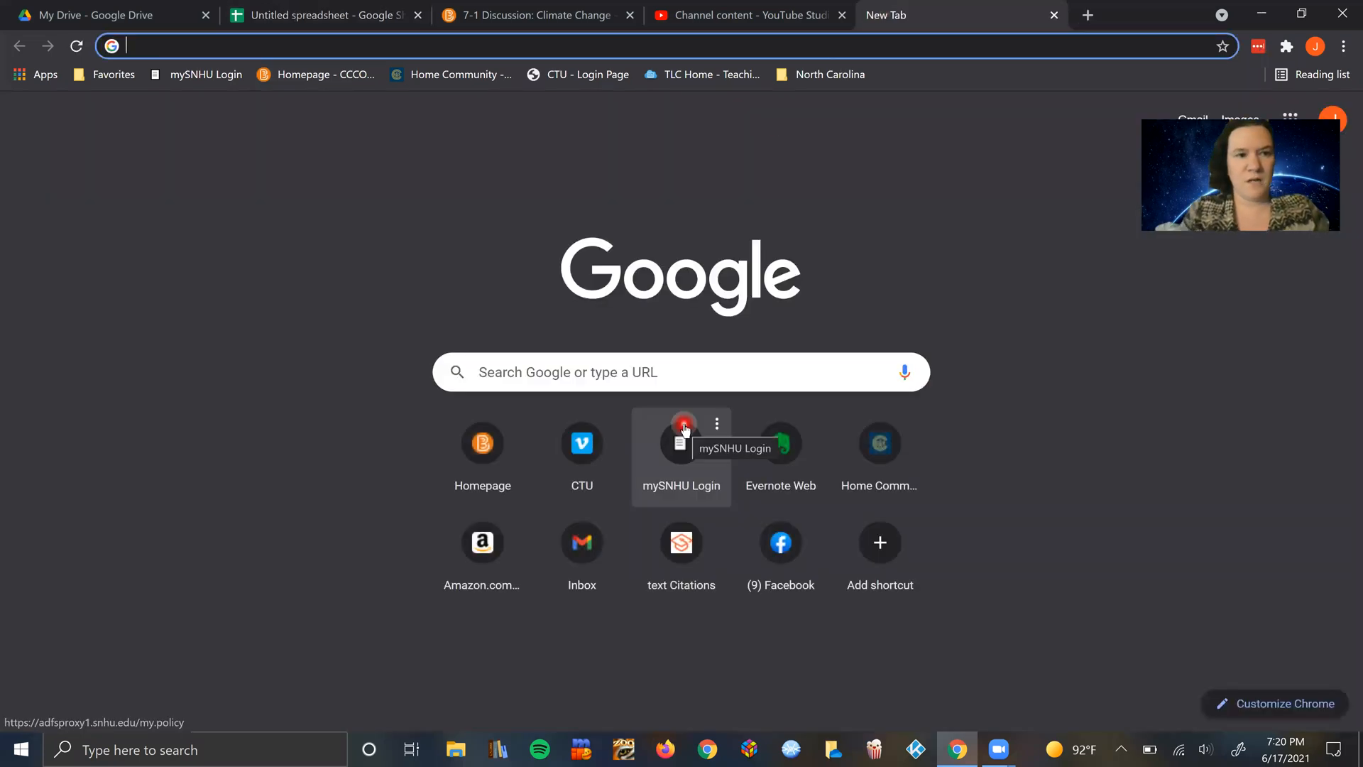
{"action": "type", "text": "li"}
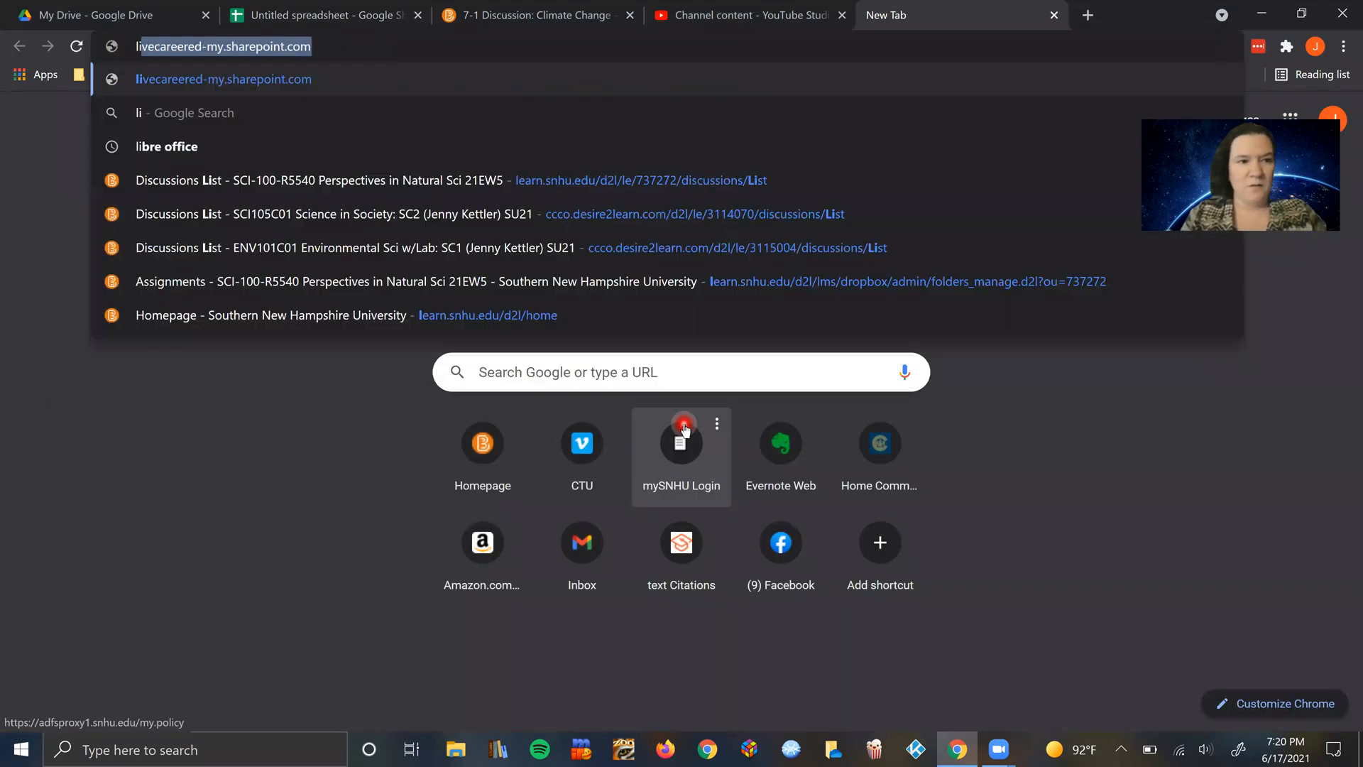
{"action": "type", "text": "bre office"}
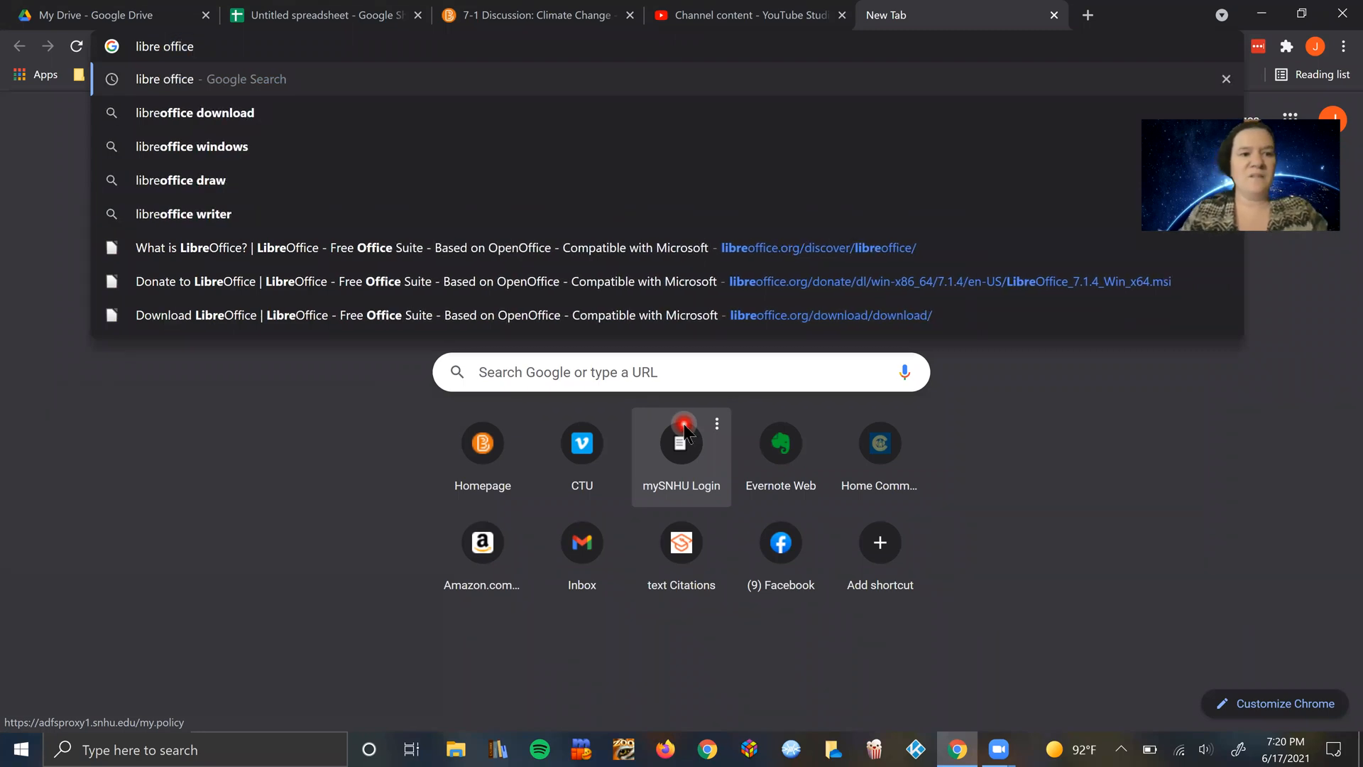
{"action": "key", "text": "Return"}
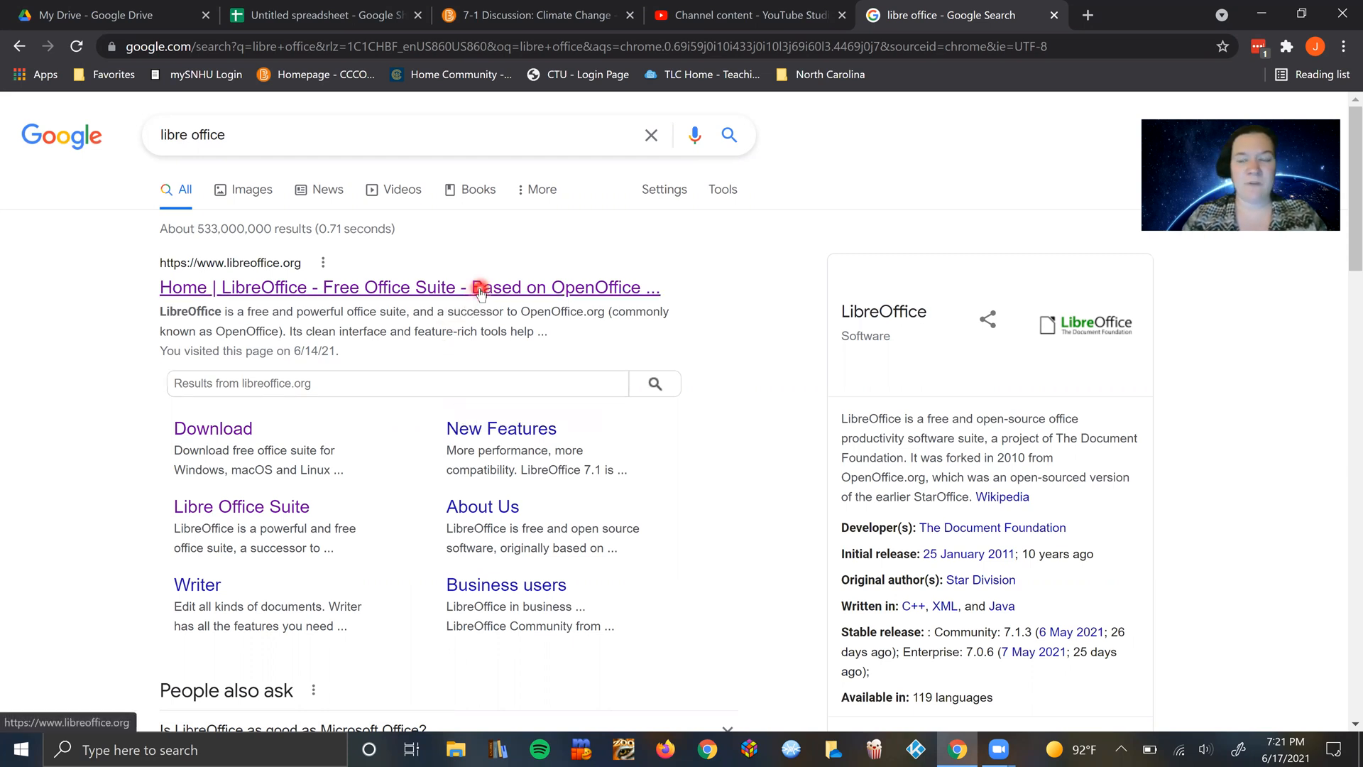
Step: Open the official LibreOffice website from the search results and look over its home page
{"action": "left_click", "coordinate": [264, 129]}
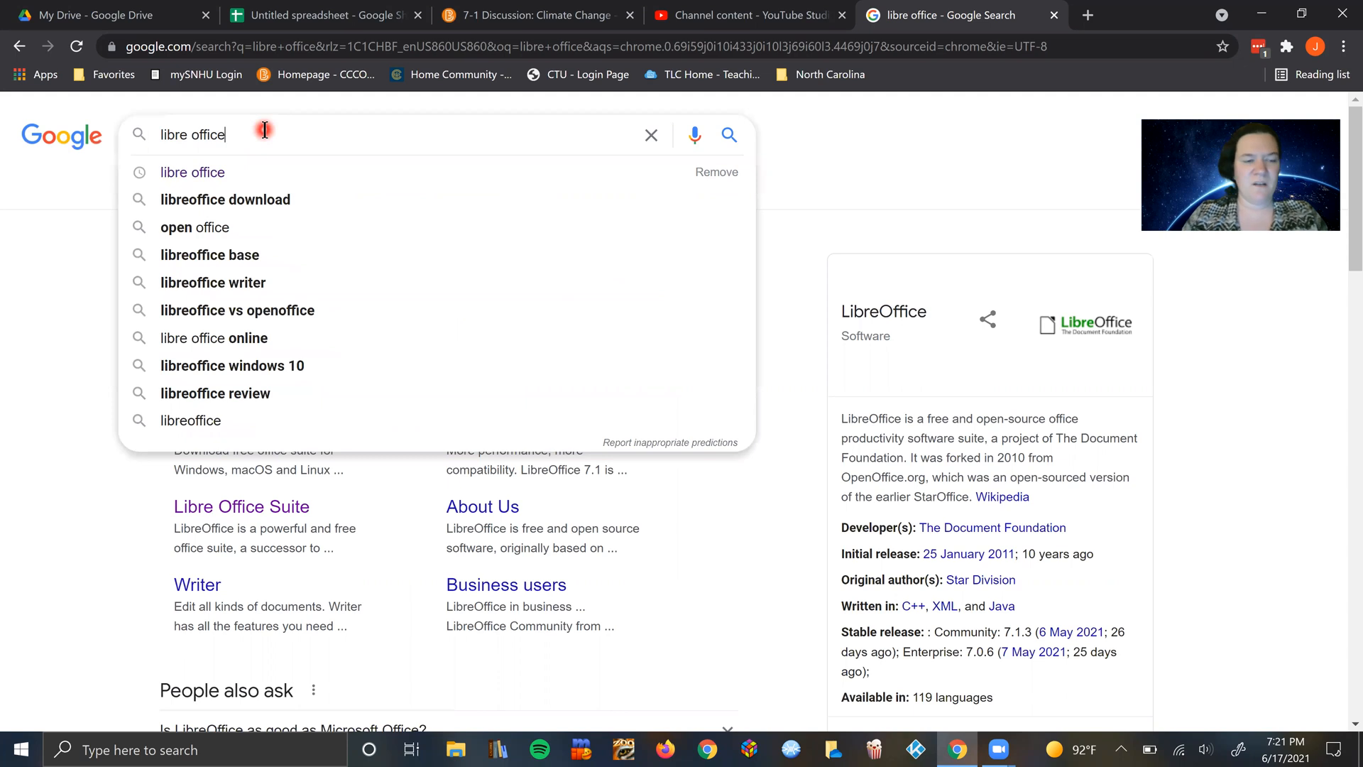
{"action": "left_click", "coordinate": [92, 506]}
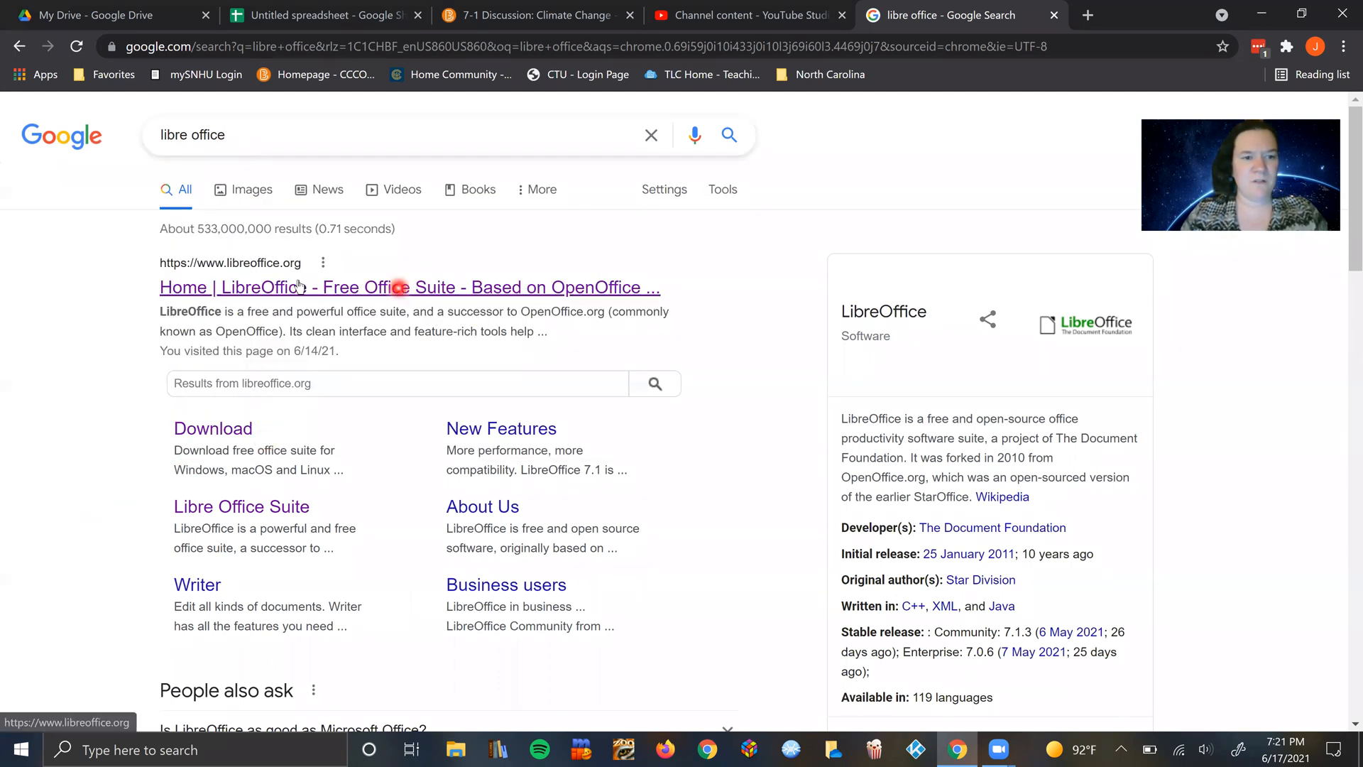
{"action": "left_click", "coordinate": [405, 290]}
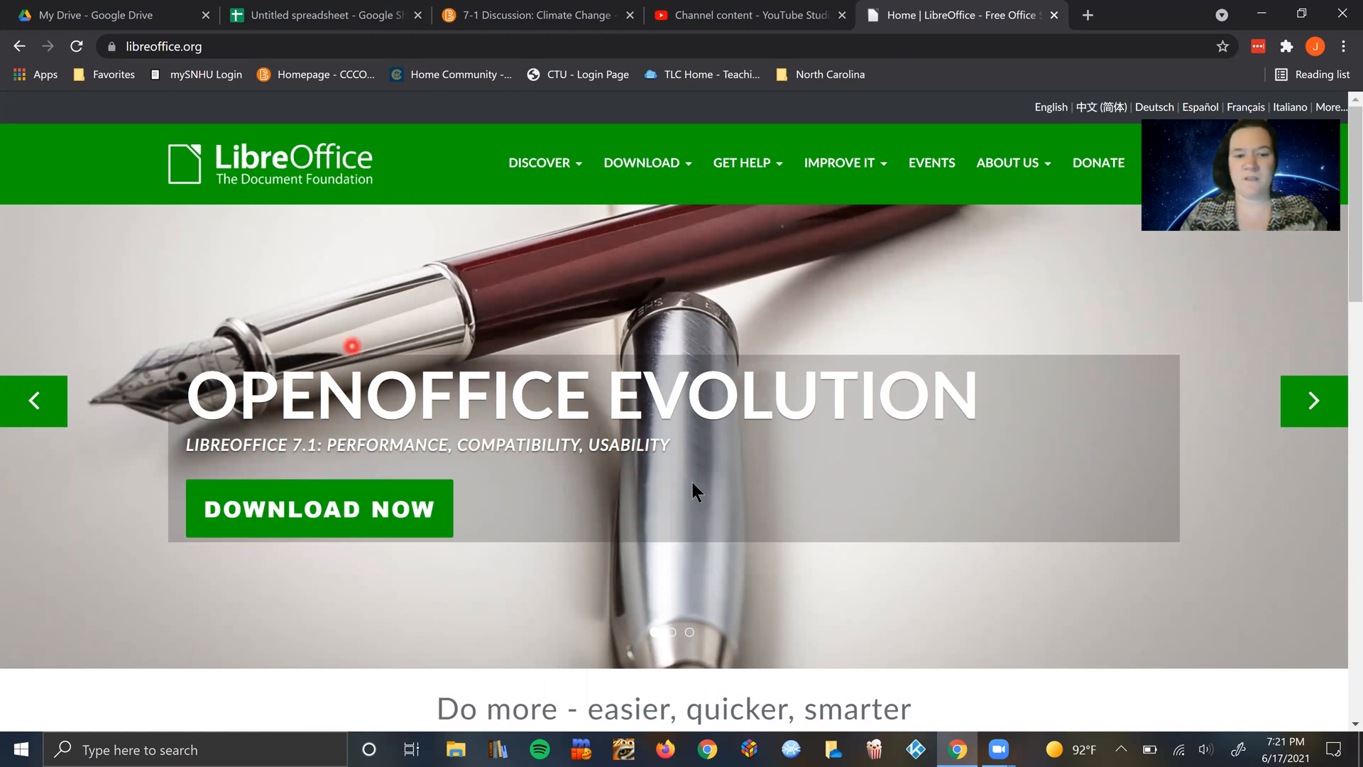
{"action": "scroll", "coordinate": [692, 483], "scroll_direction": "down", "scroll_amount": 5}
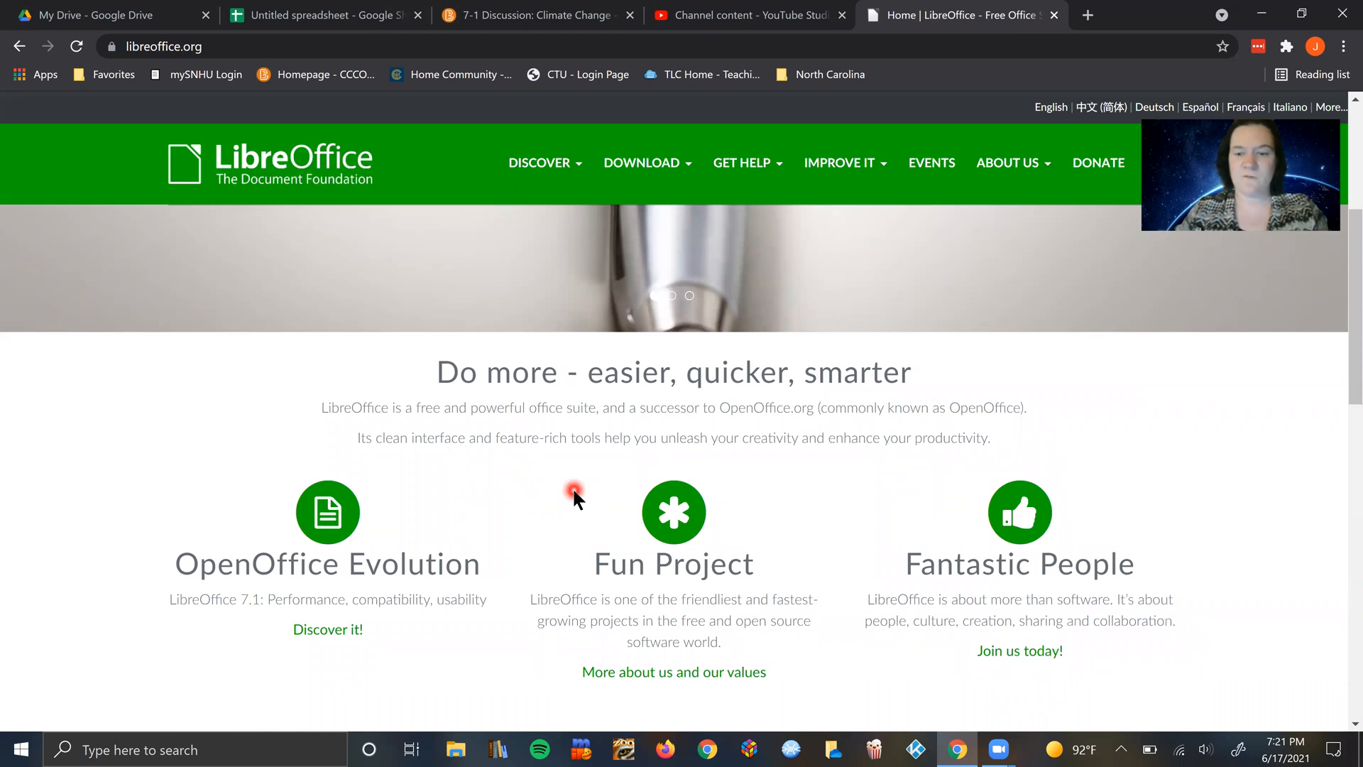
{"action": "scroll", "coordinate": [572, 488], "scroll_direction": "up", "scroll_amount": 5}
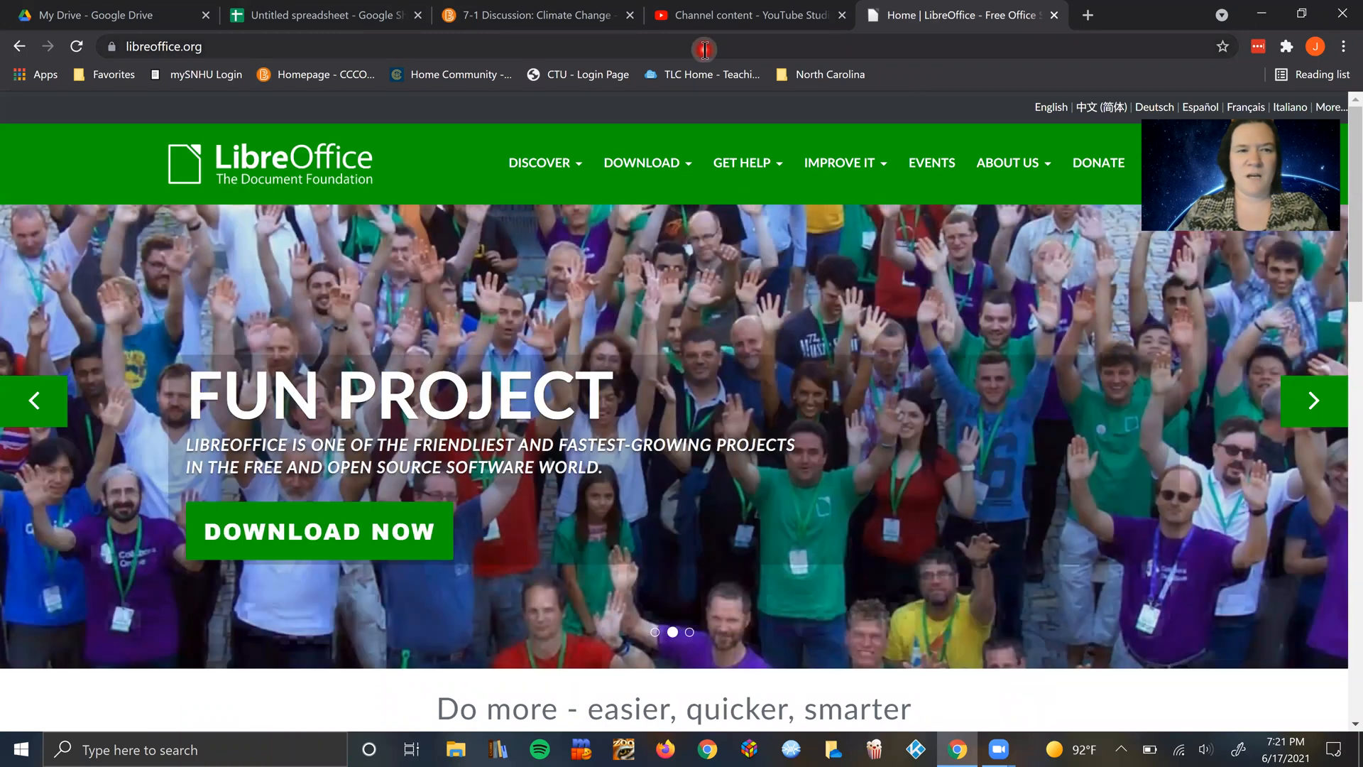
Step: Search the web for "open office" in the same browser tab
{"action": "left_click", "coordinate": [705, 49]}
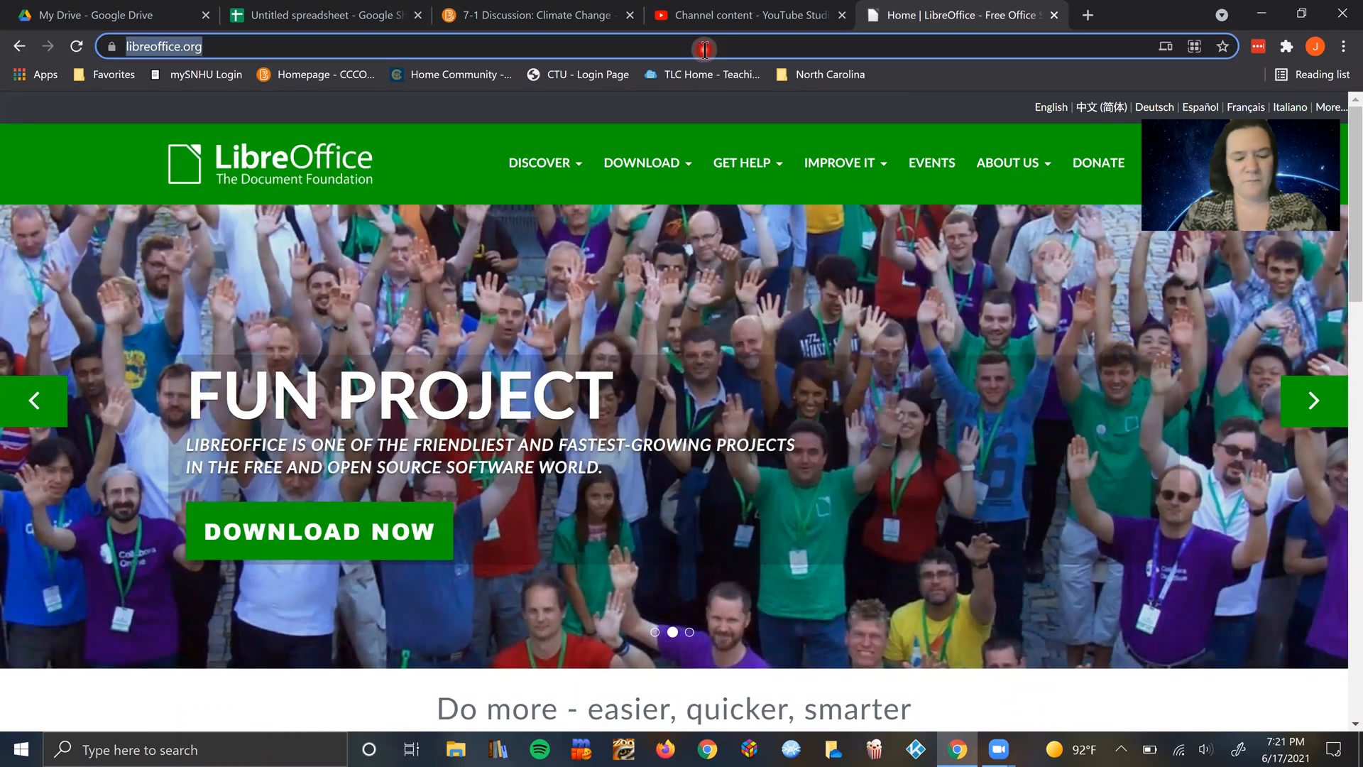
{"action": "type", "text": "open office"}
{"action": "key", "text": "Return"}
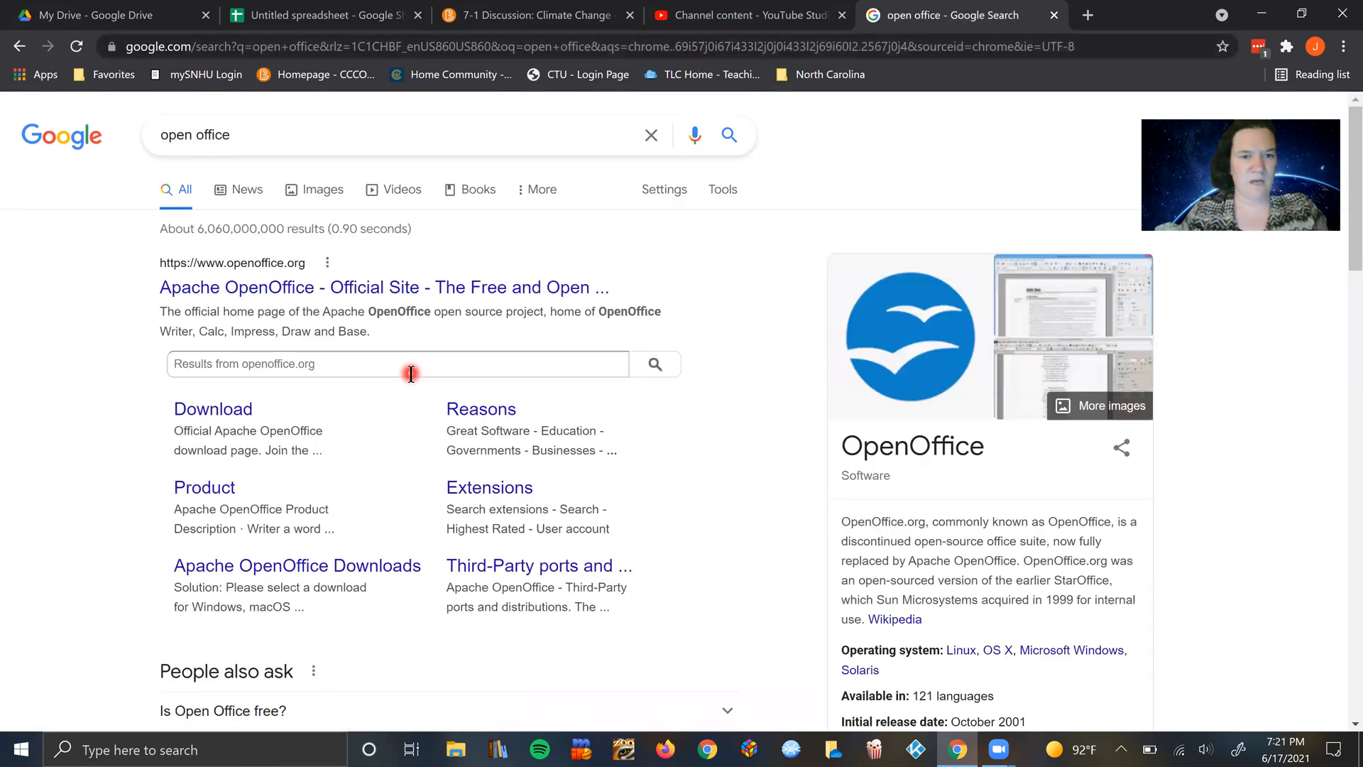
Step: Open the official Apache OpenOffice website and look over its page on learning more about OpenOffice
{"action": "left_click", "coordinate": [534, 286]}
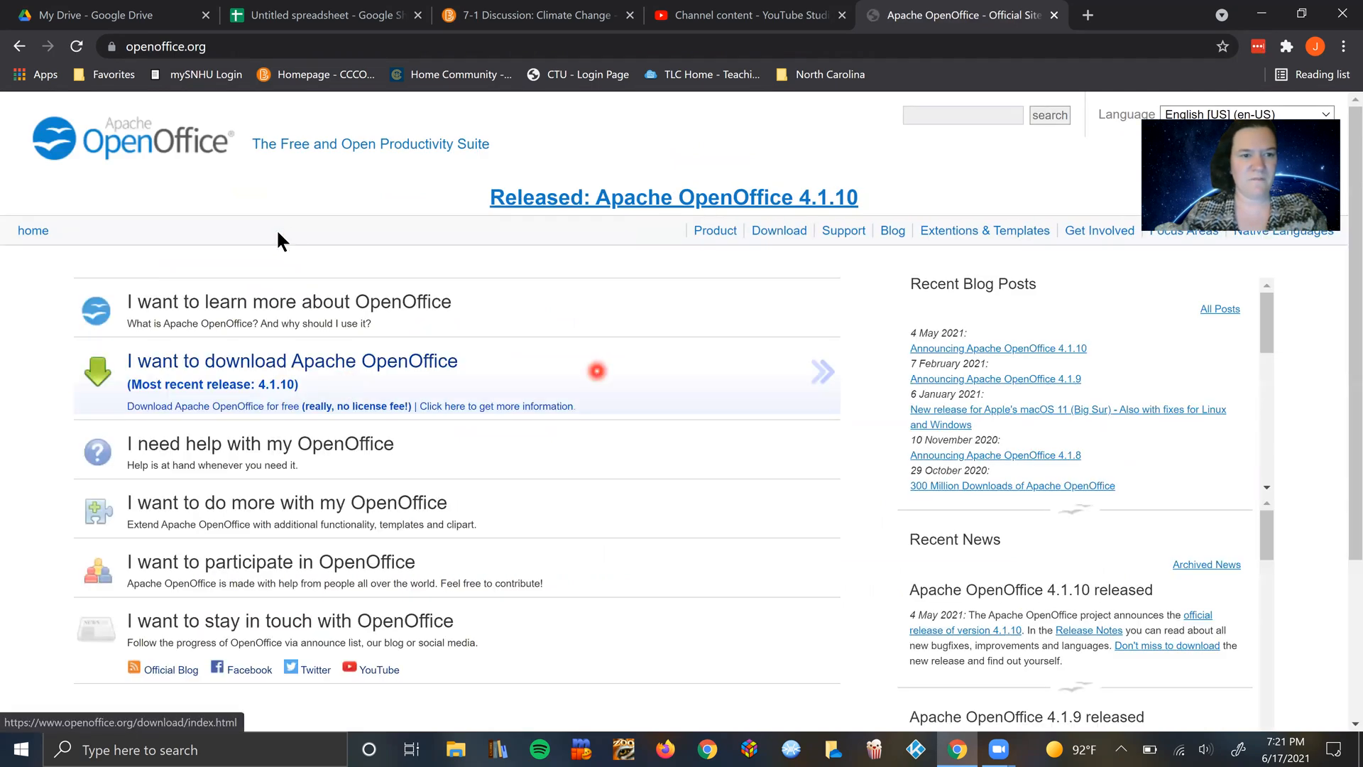
{"action": "scroll", "coordinate": [277, 233], "scroll_direction": "down", "scroll_amount": 4}
{"action": "scroll", "coordinate": [278, 233], "scroll_direction": "up", "scroll_amount": 4}
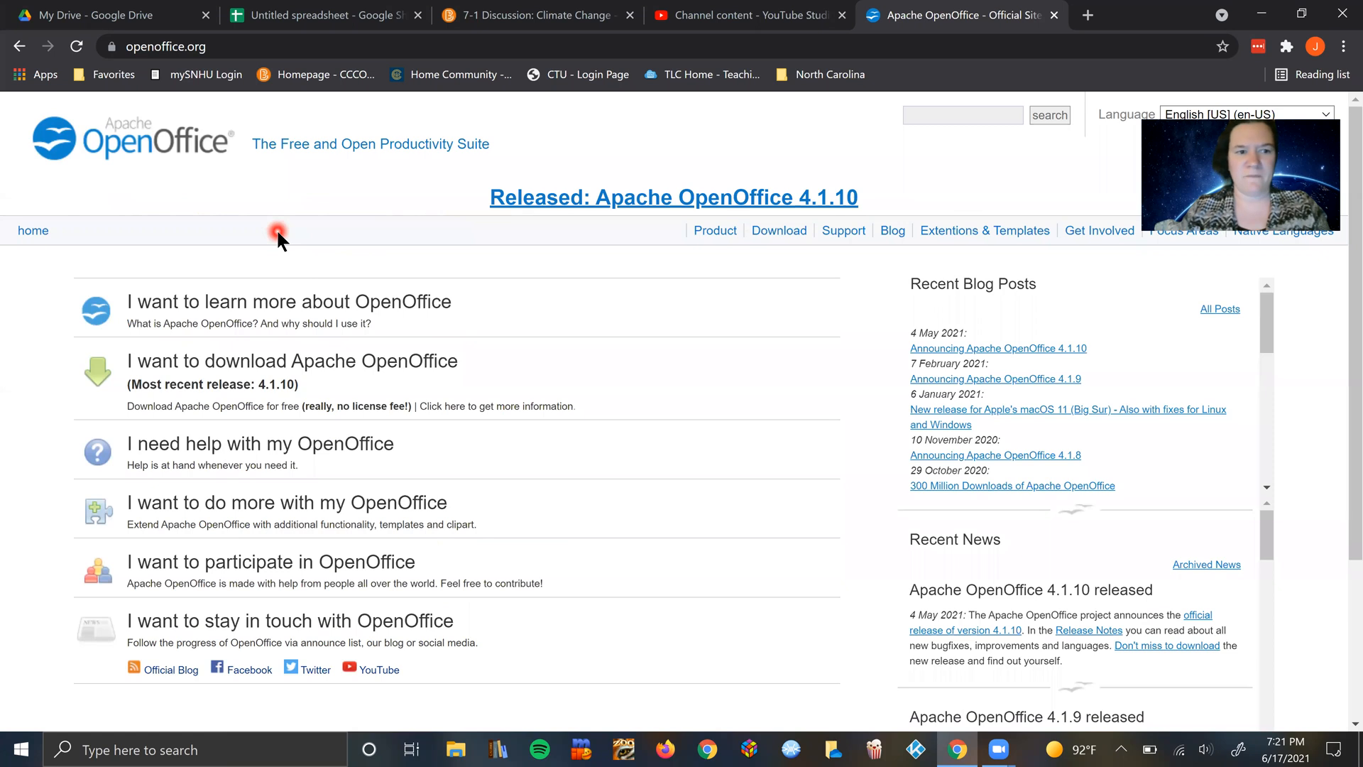
{"action": "left_click", "coordinate": [260, 302]}
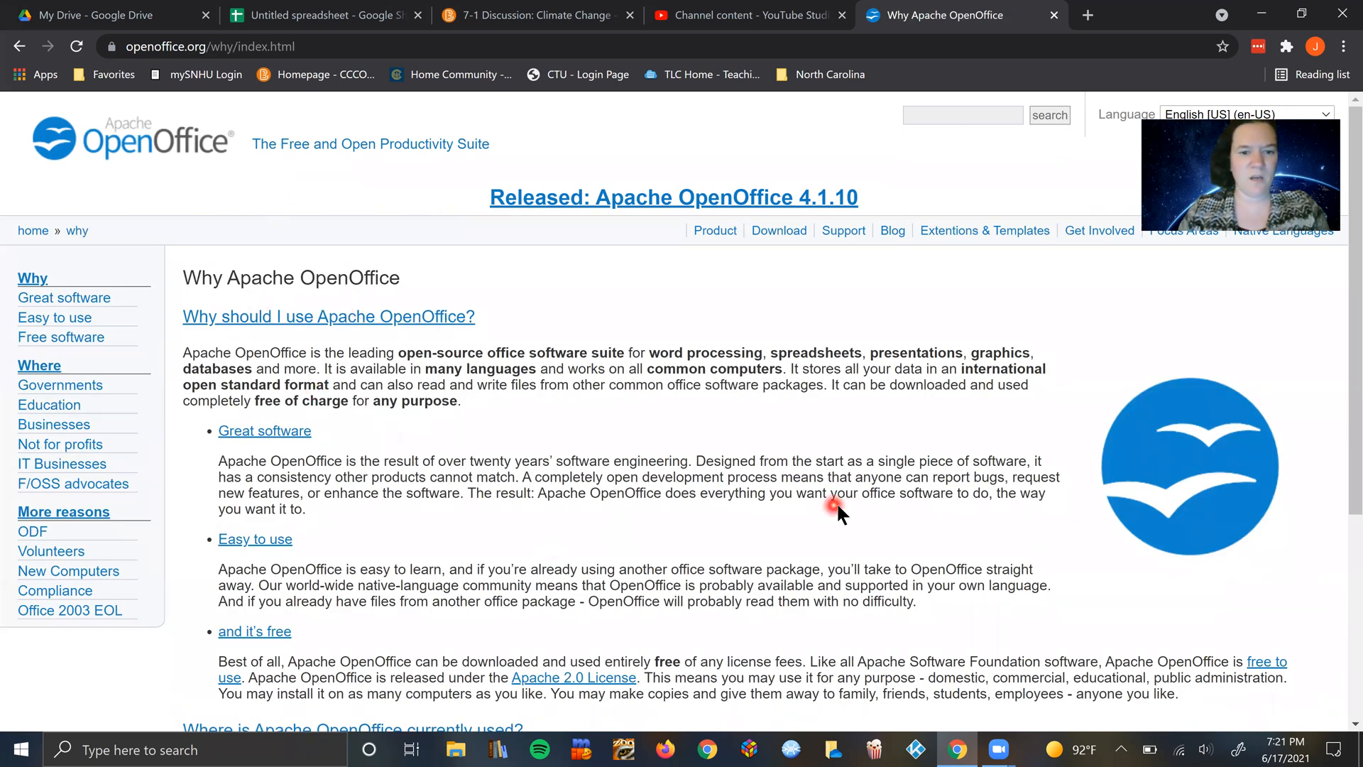
{"action": "scroll", "coordinate": [575, 476], "scroll_direction": "down", "scroll_amount": 2}
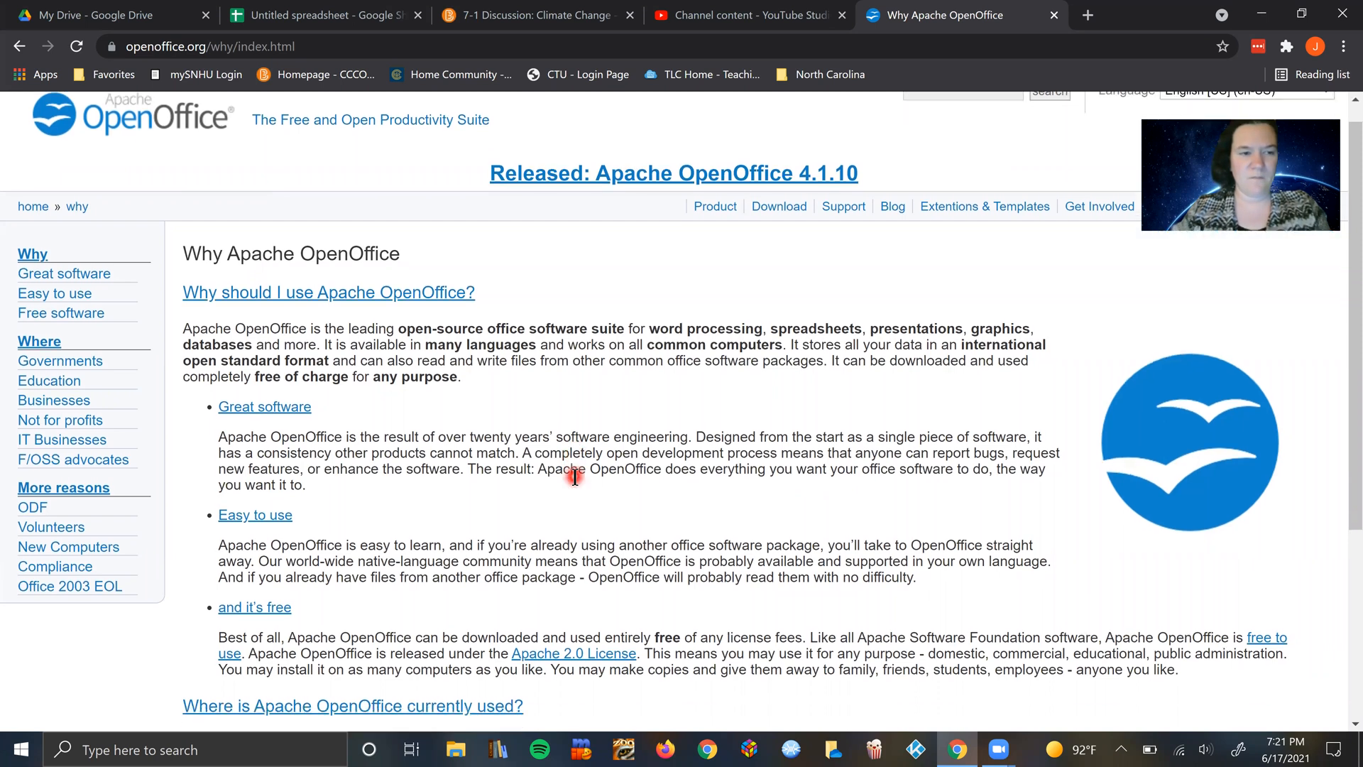
{"action": "scroll", "coordinate": [575, 476], "scroll_direction": "up", "scroll_amount": 2}
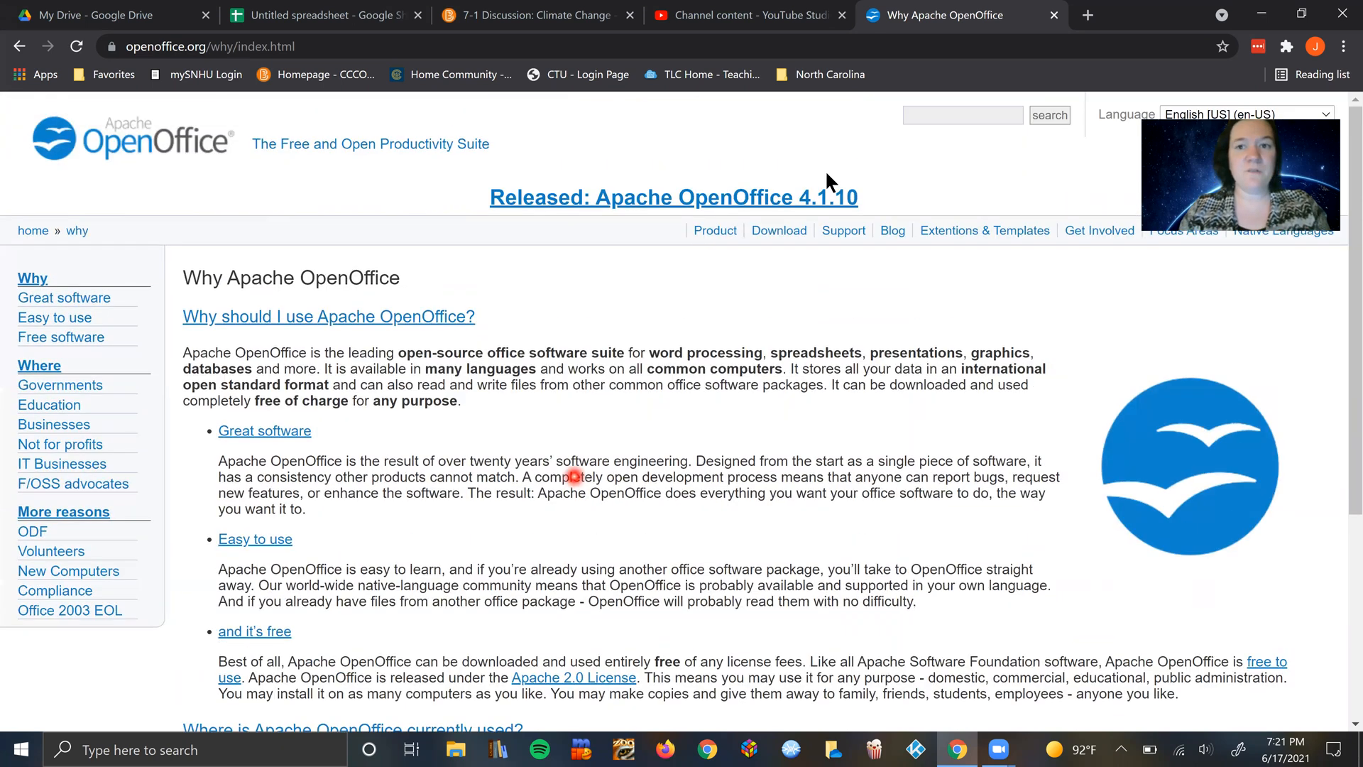
Step: Close the OpenOffice page and return to the untitled spreadsheet
{"action": "left_click", "coordinate": [1054, 15]}
{"action": "left_click", "coordinate": [589, 197]}
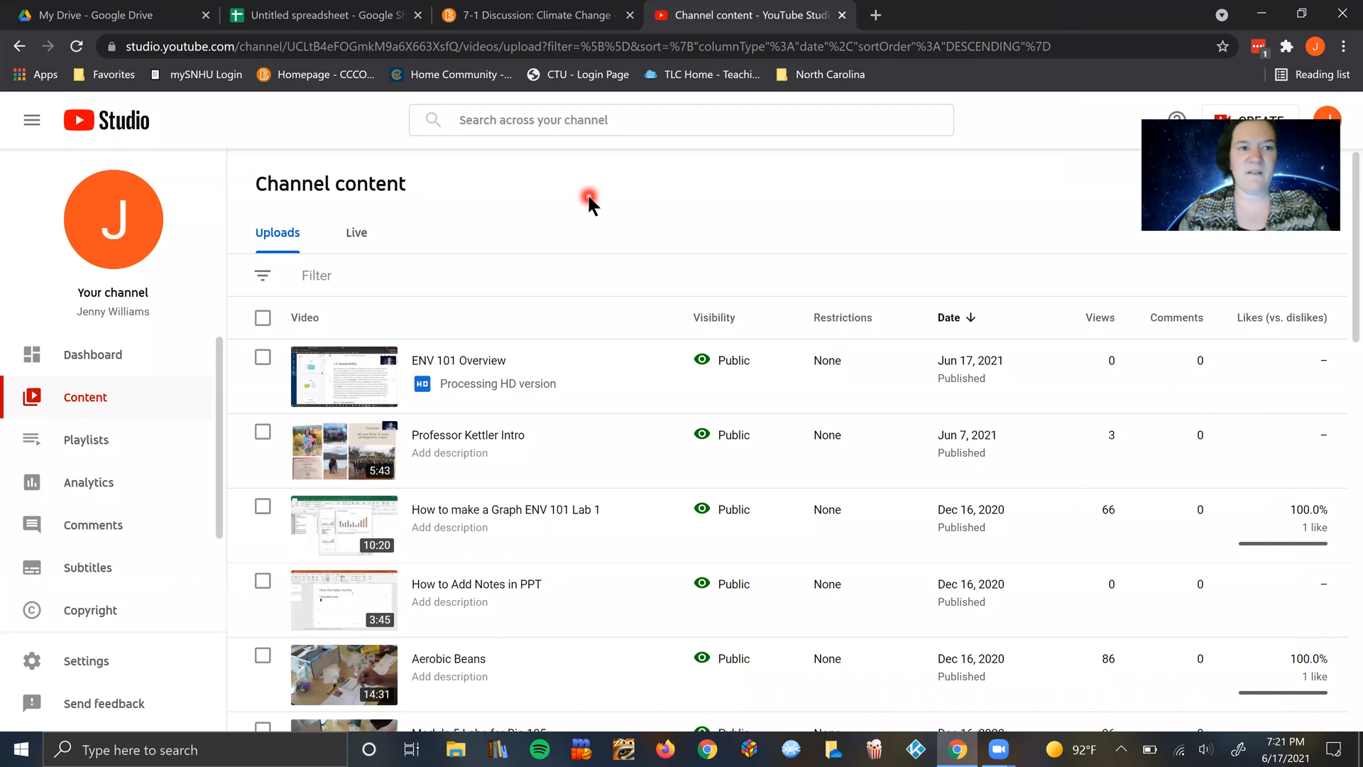
{"action": "left_click", "coordinate": [314, 17]}
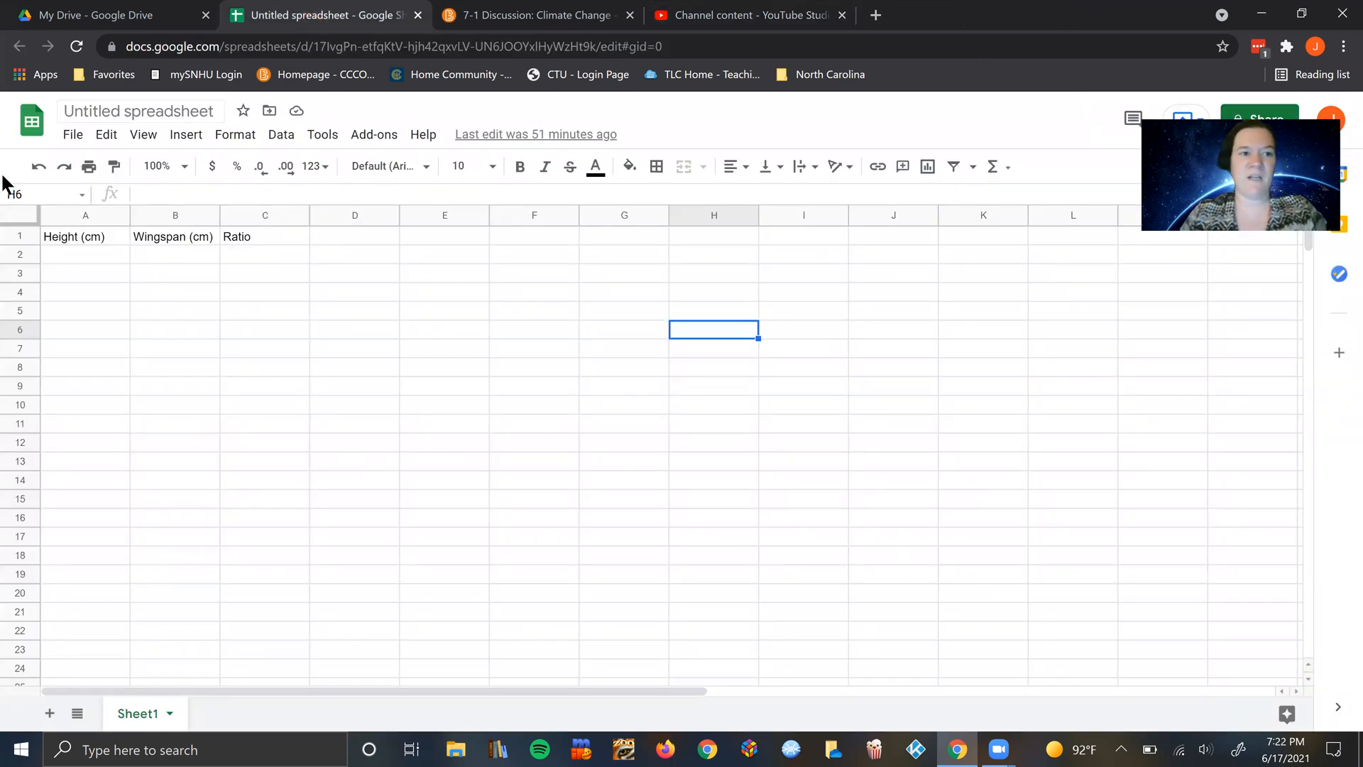
{"action": "left_click", "coordinate": [130, 271]}
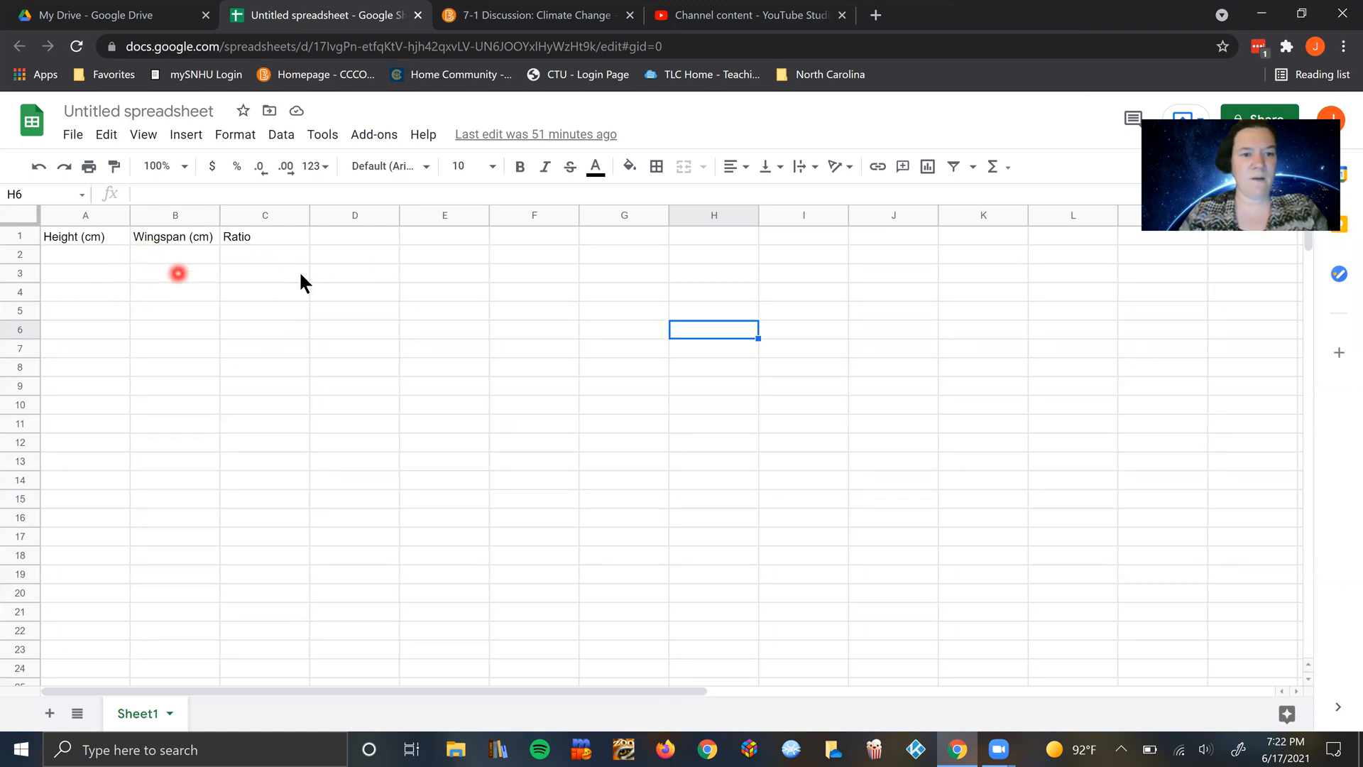
Step: Enter the column header "Forearm (cm)" in cell E1
{"action": "left_click", "coordinate": [441, 235]}
{"action": "type", "text": "Forearm"}
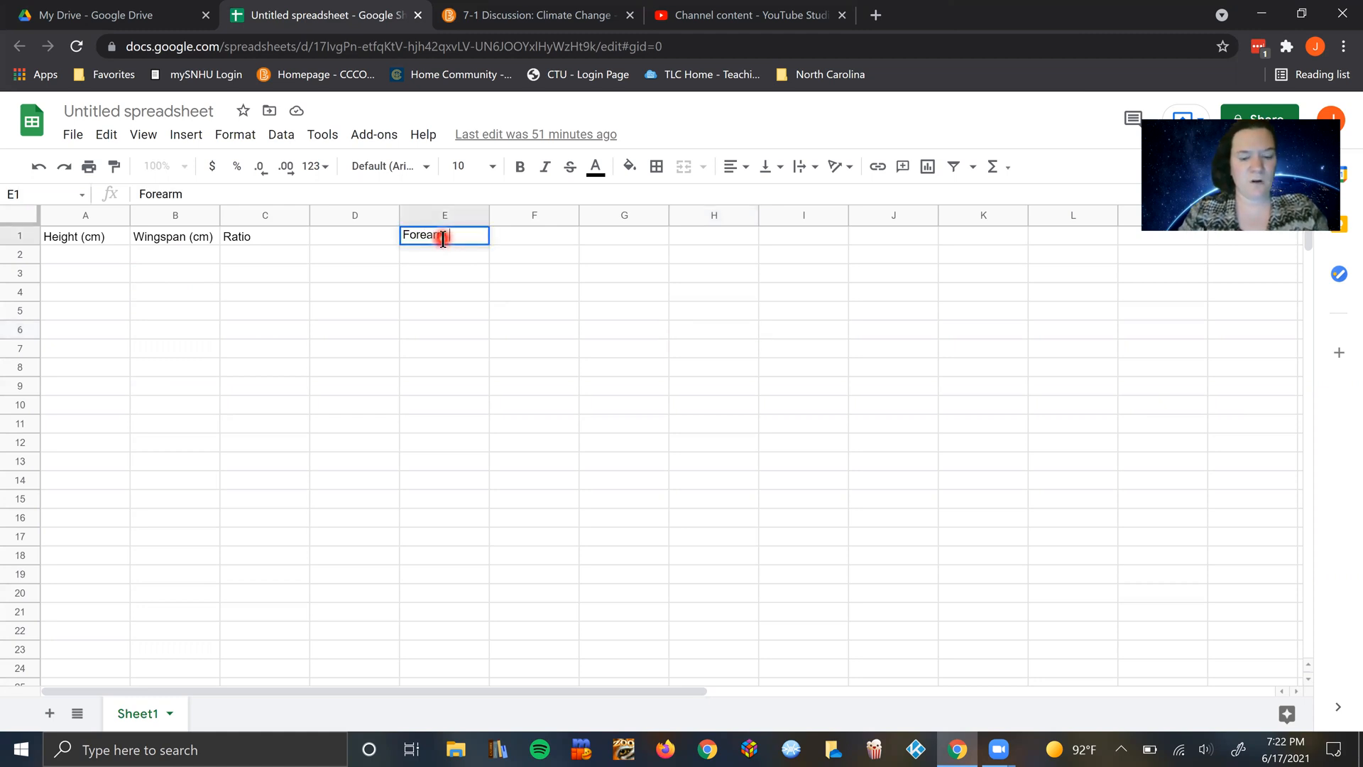
{"action": "type", "text": " (cm)"}
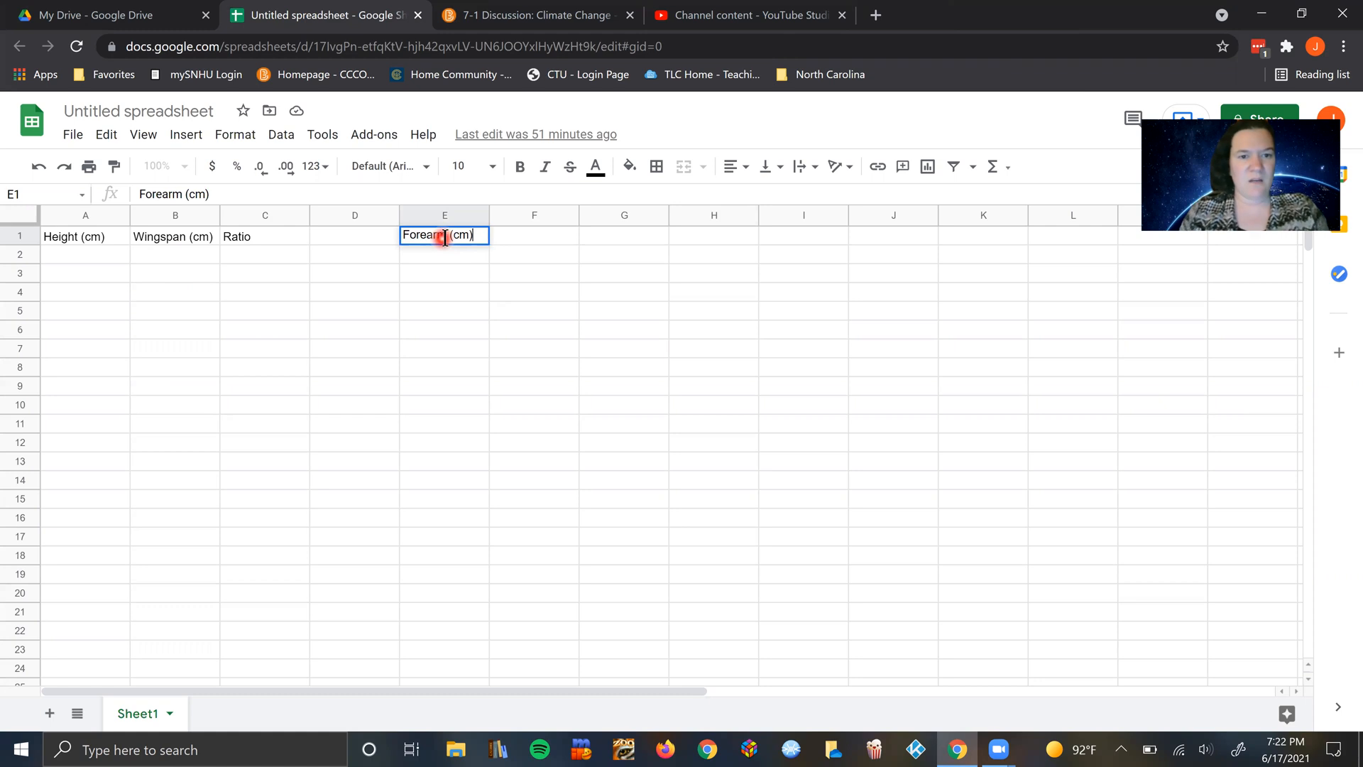
Step: Add the column headers "Forearm and Hand (cm)" in cell F1 and "Ratio" in cell G1
{"action": "left_click", "coordinate": [538, 236]}
{"action": "type", "text": "Forearm"}
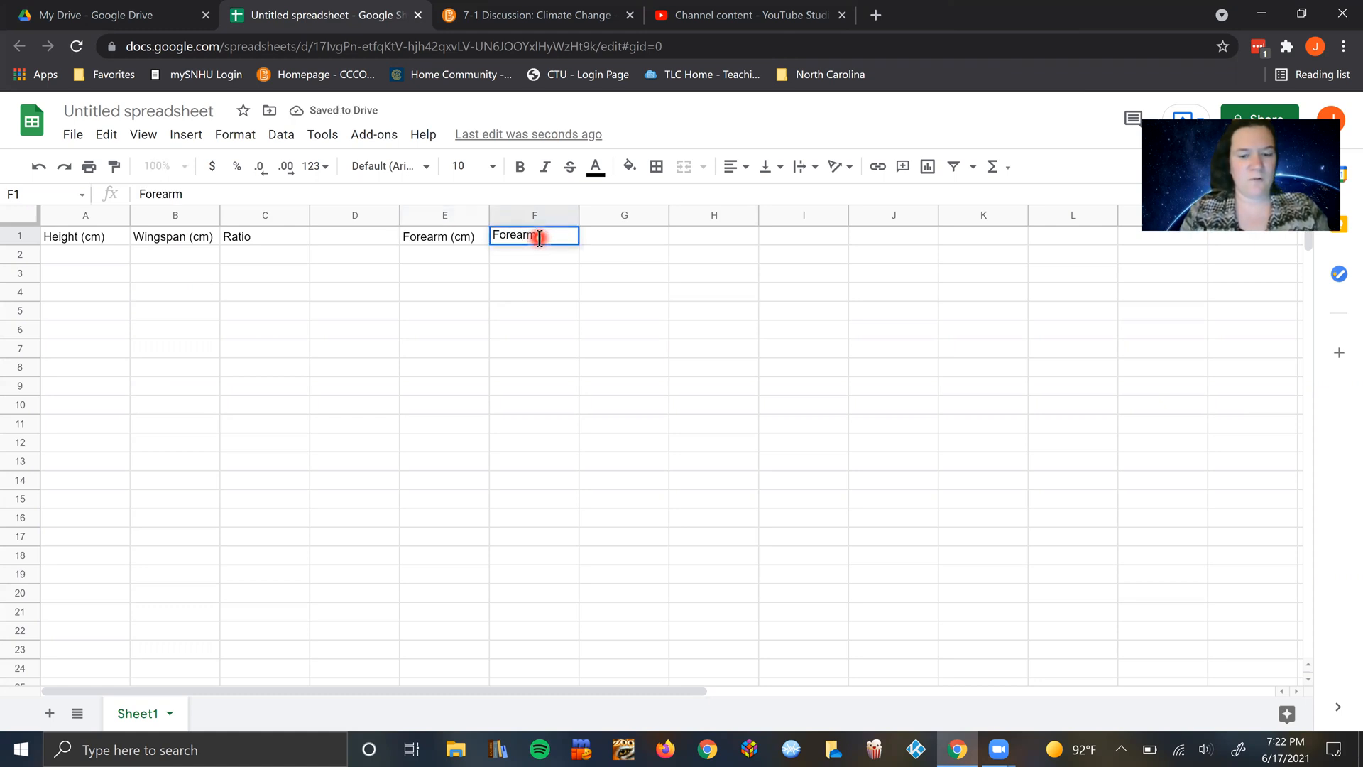
{"action": "type", "text": " and Ha"}
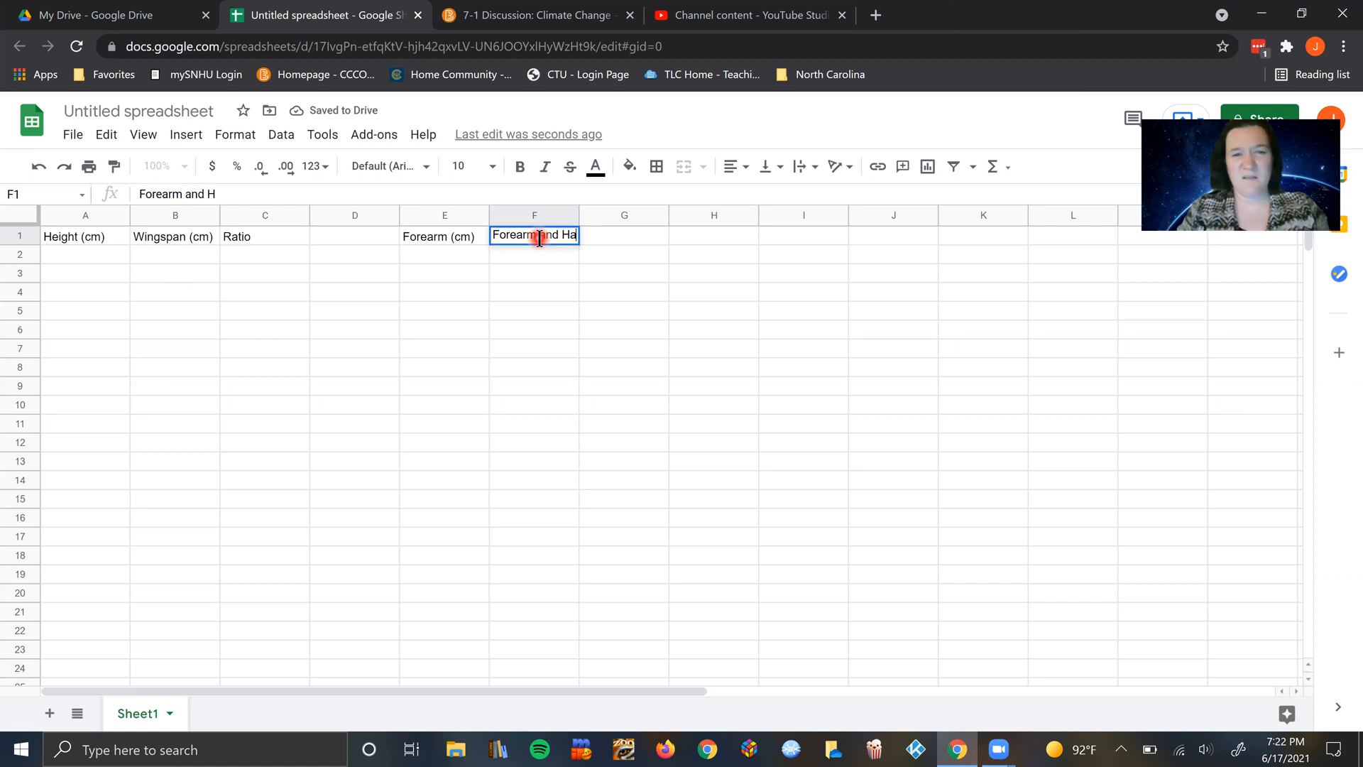
{"action": "type", "text": "nd (cm)"}
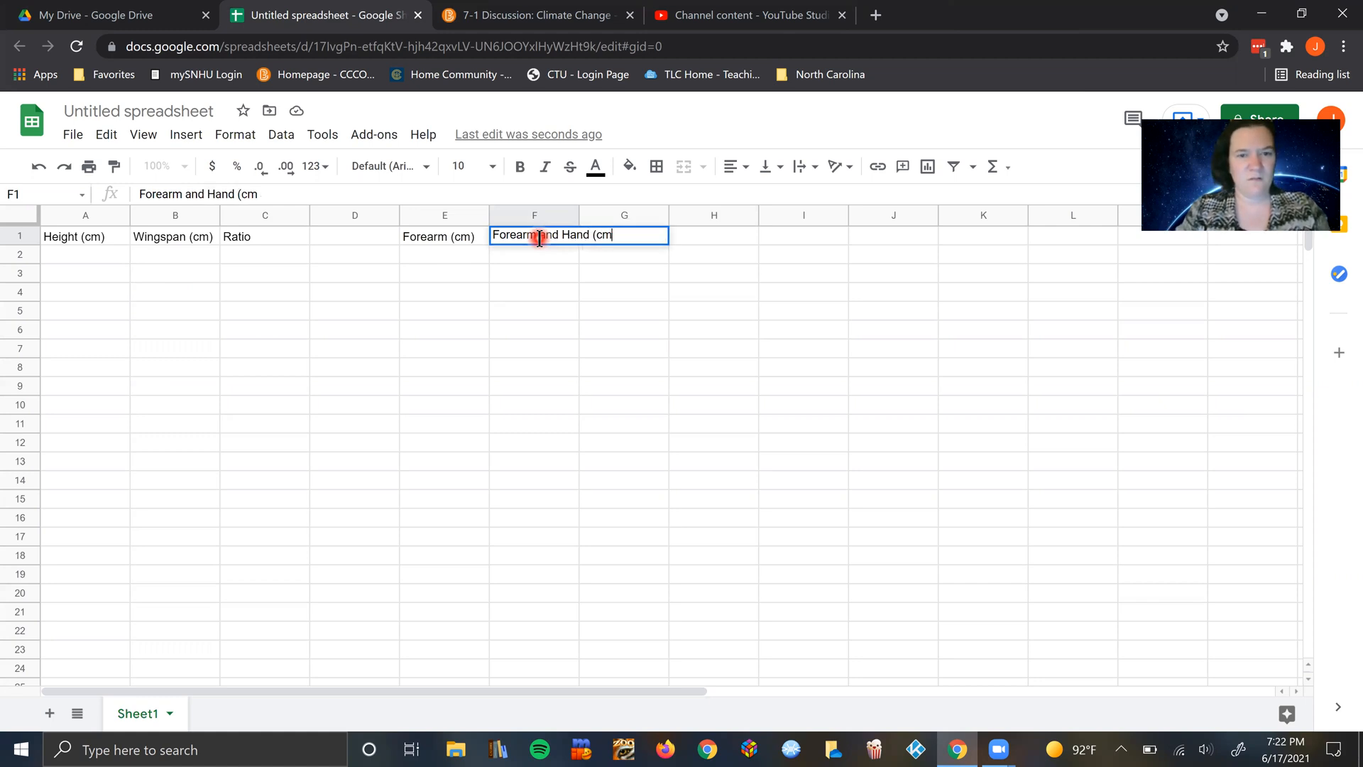
{"action": "left_click", "coordinate": [551, 277]}
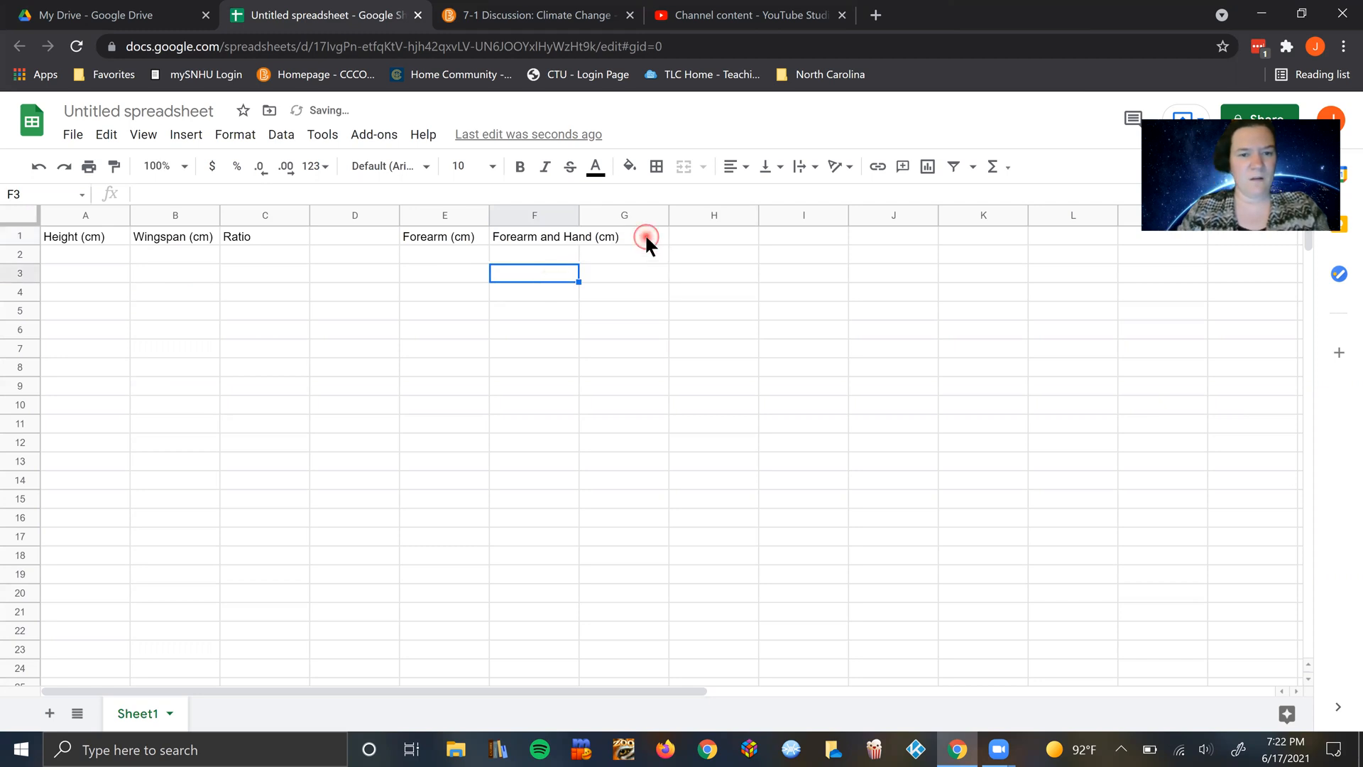
{"action": "left_click", "coordinate": [646, 237]}
{"action": "type", "text": "Ratio"}
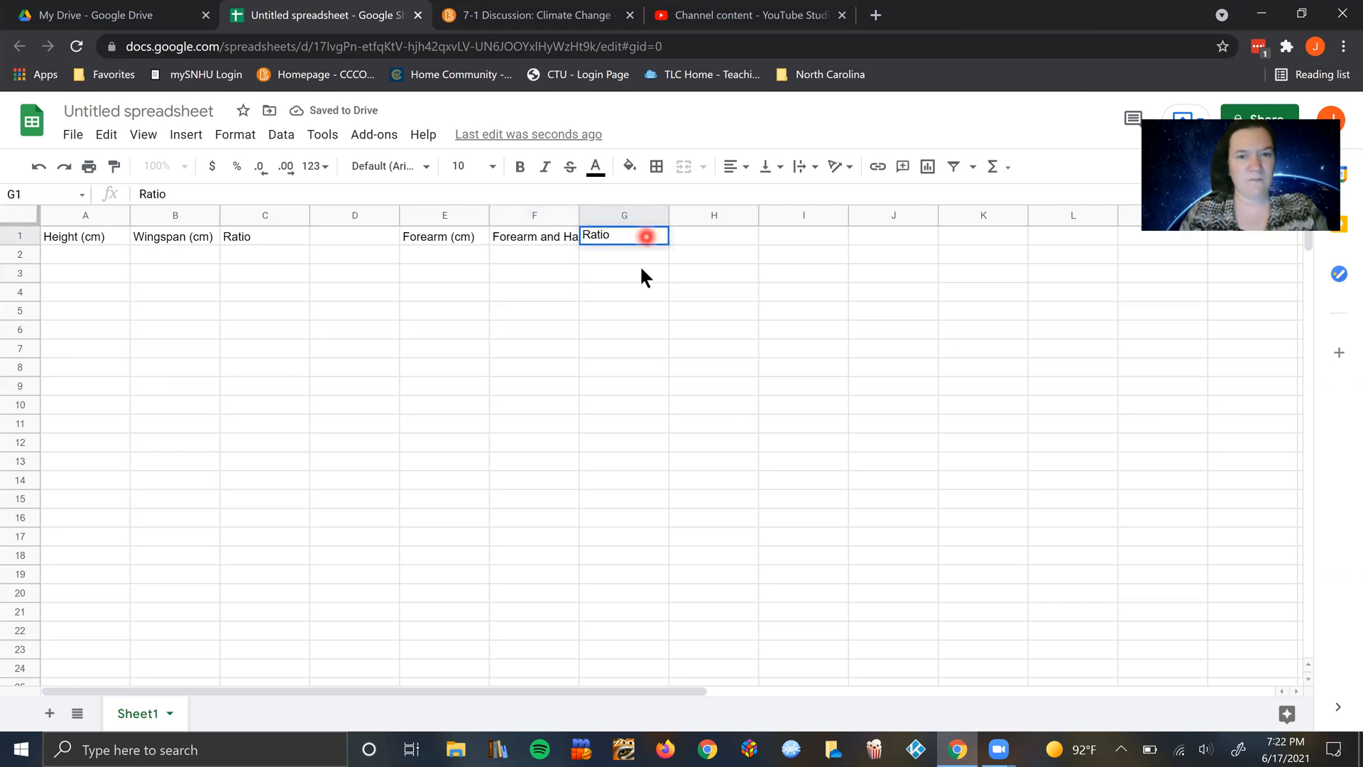
{"action": "left_click", "coordinate": [637, 276]}
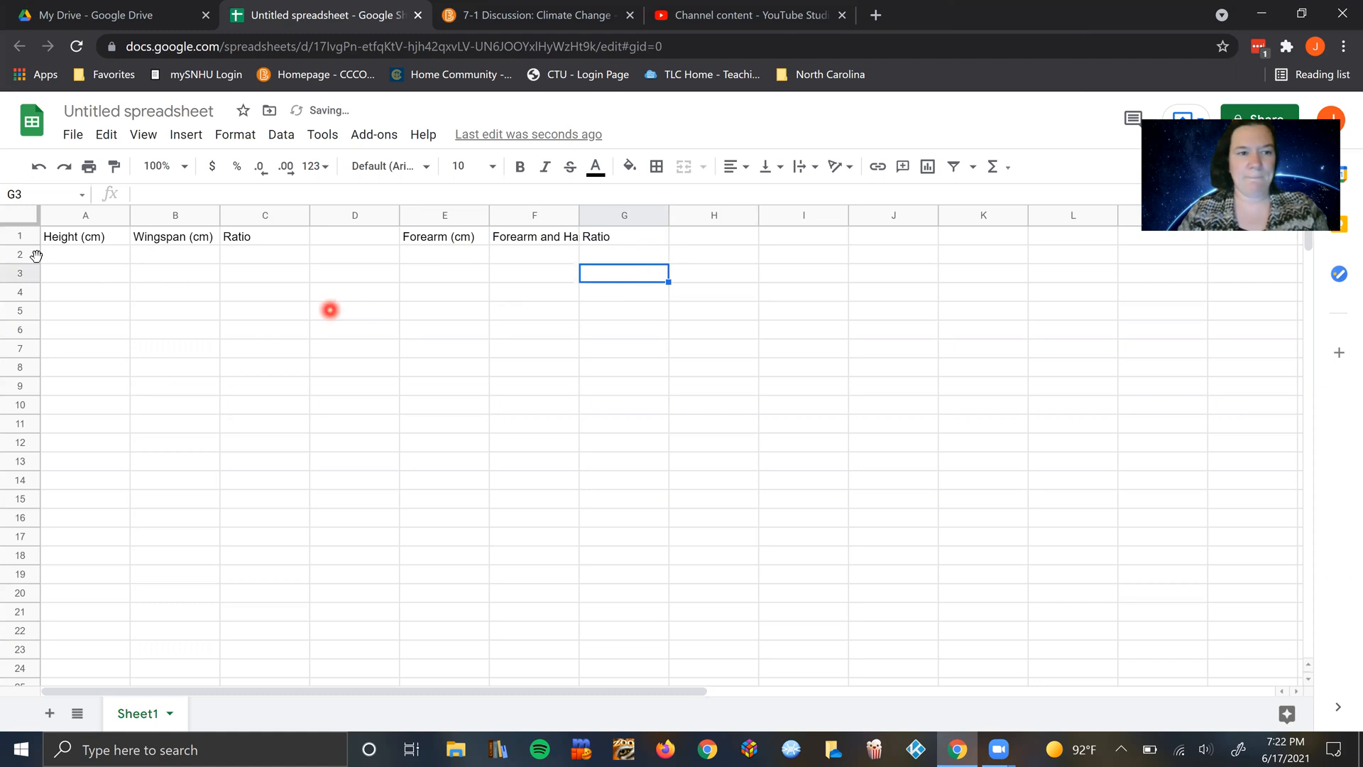
Step: Enter 20 for the height in cell A2 and 20 for the wingspan in cell B2
{"action": "left_click", "coordinate": [72, 257]}
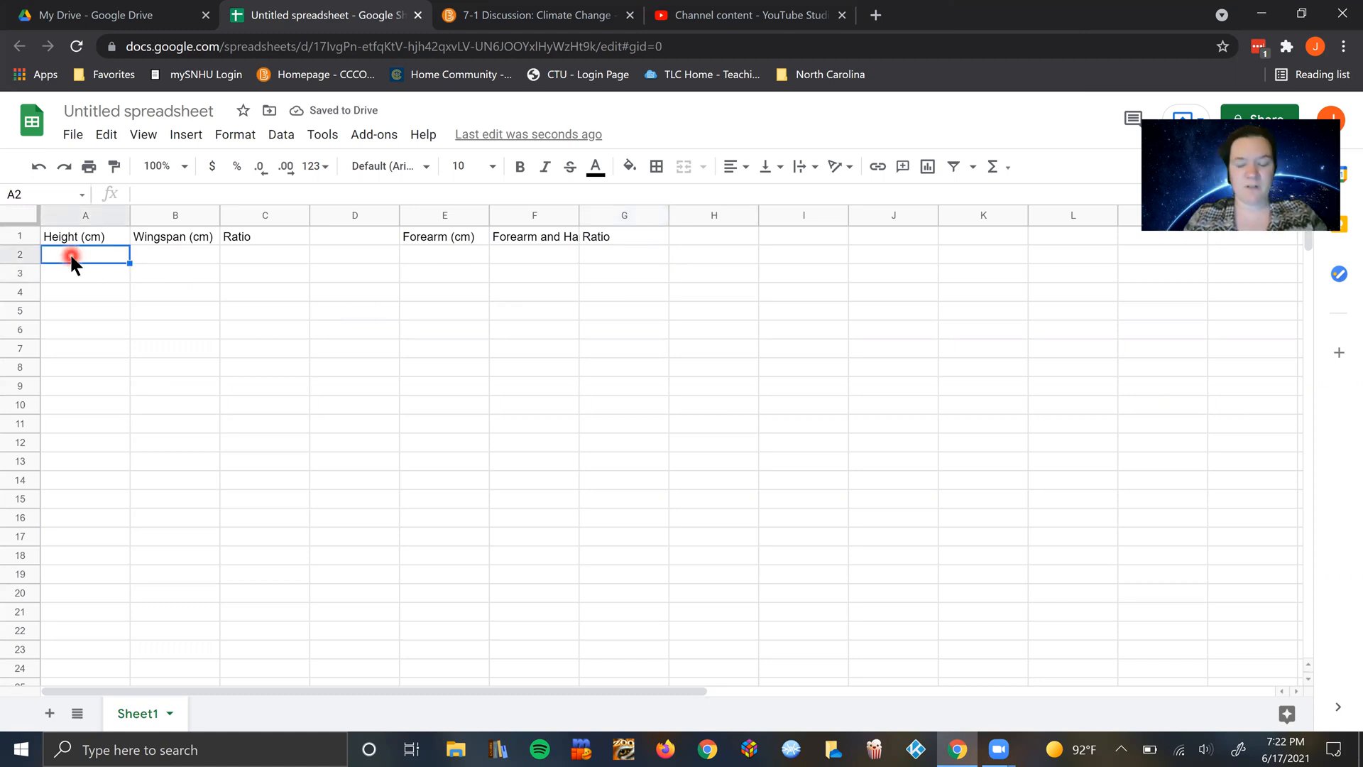
{"action": "type", "text": "20"}
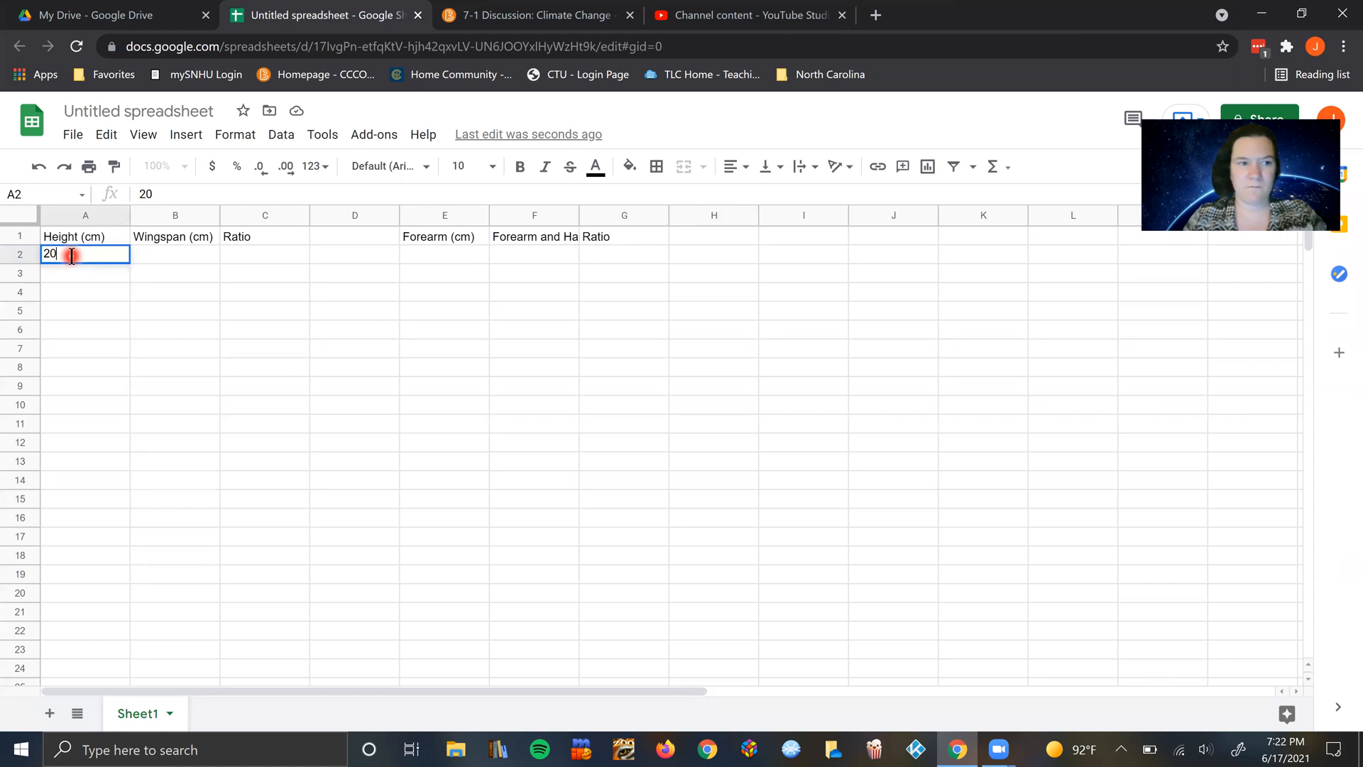
{"action": "left_click", "coordinate": [184, 252]}
{"action": "type", "text": "20"}
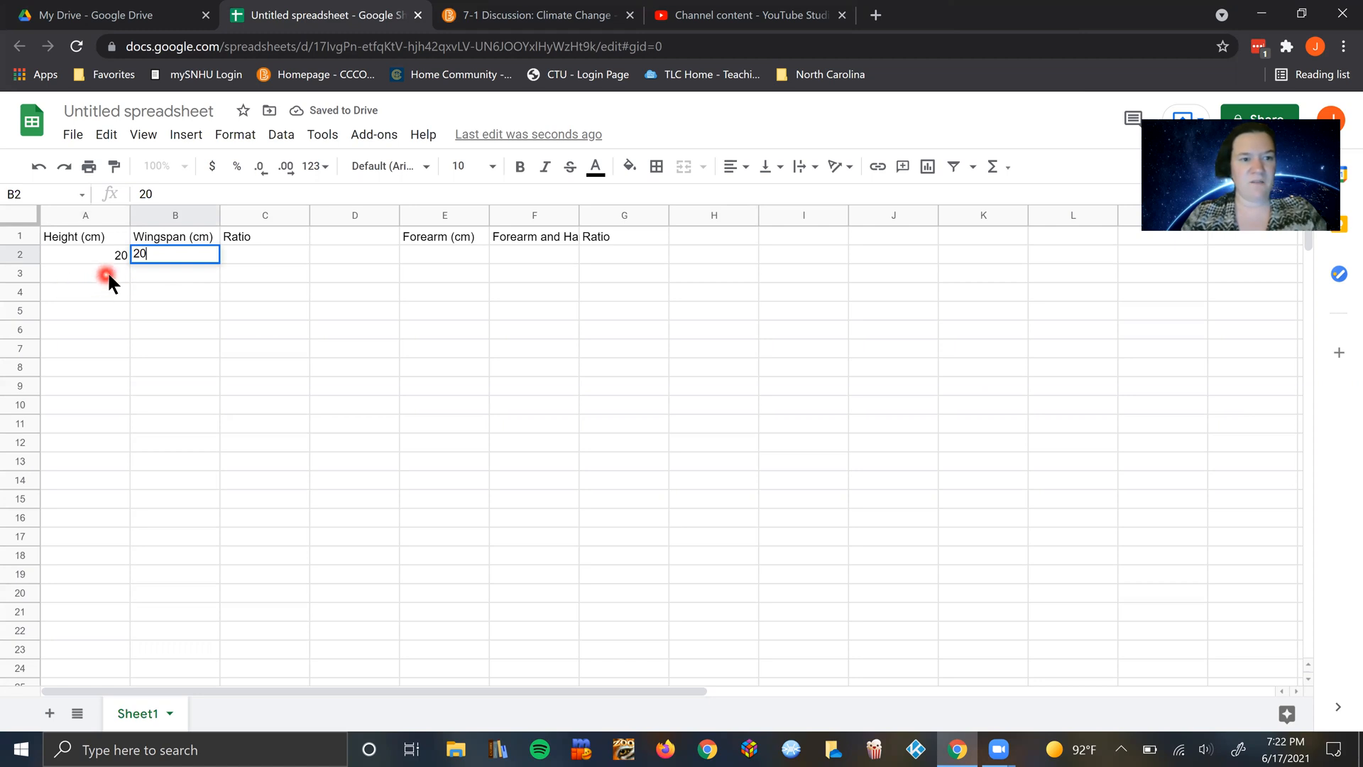
Step: Enter 31 for the height in cell A3 and 33 for the wingspan in cell B3
{"action": "left_click", "coordinate": [108, 274]}
{"action": "type", "text": "31"}
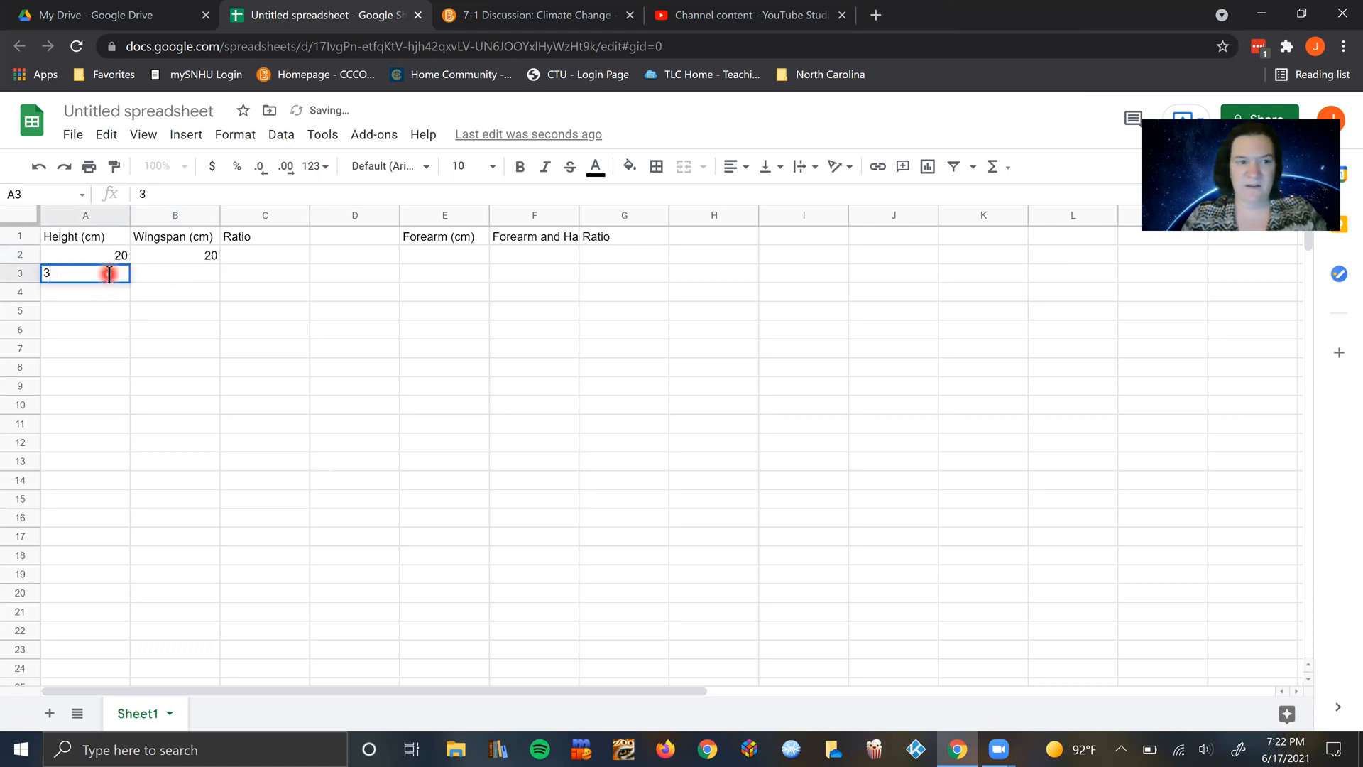
{"action": "left_click", "coordinate": [194, 275]}
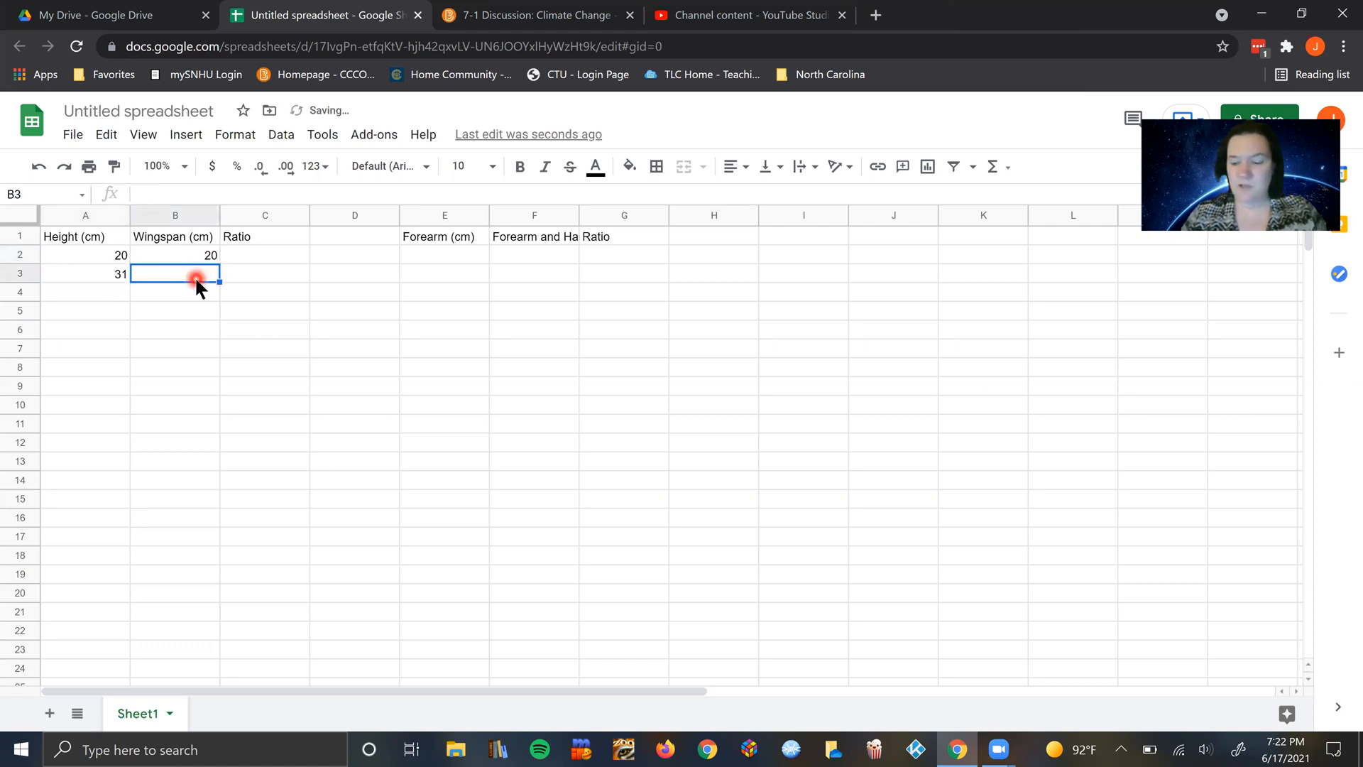
{"action": "type", "text": "3"}
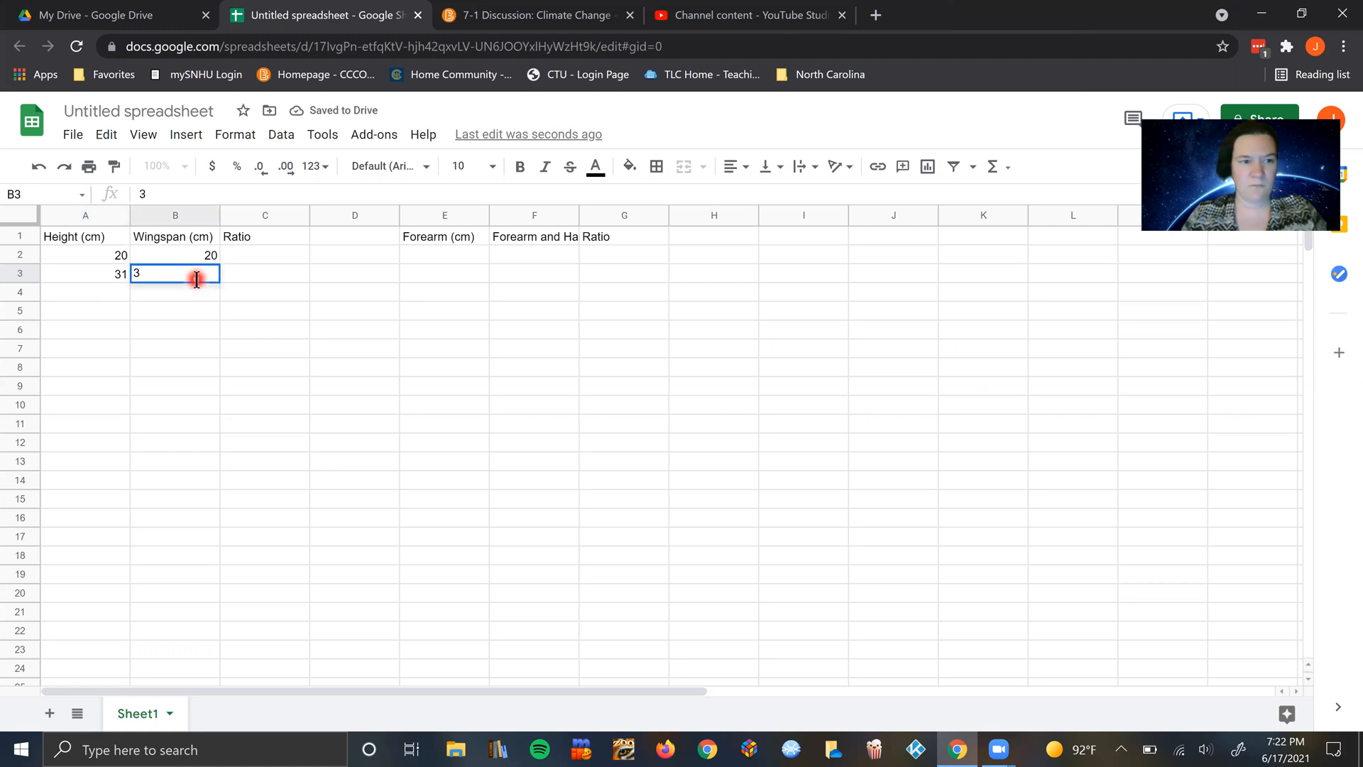
{"action": "type", "text": "3"}
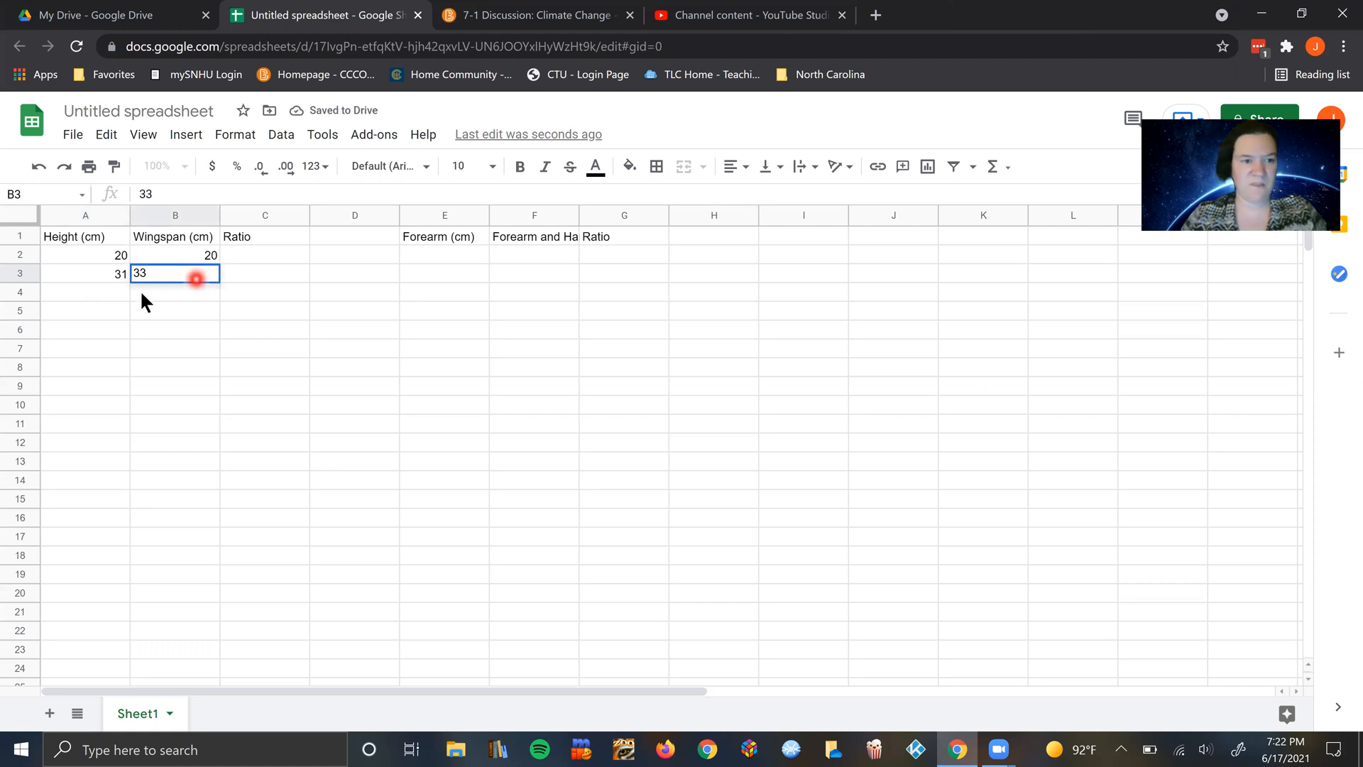
Step: Enter 40 for the height in cell A4 and 41 for the wingspan in cell B4
{"action": "left_click", "coordinate": [102, 292]}
{"action": "type", "text": "40"}
{"action": "left_click", "coordinate": [177, 291]}
{"action": "type", "text": "41"}
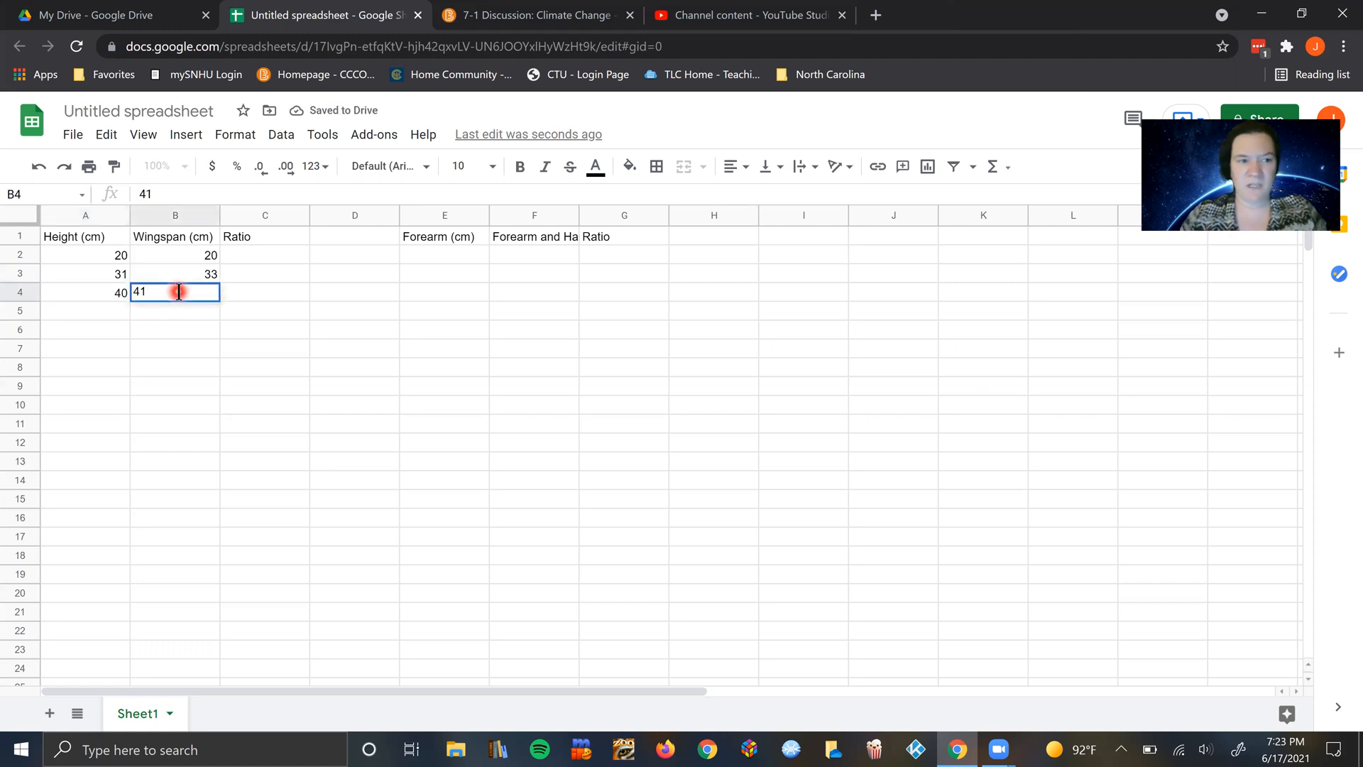
Step: Enter 50 for the height in cell A5 and 50 for the wingspan in cell B5
{"action": "left_click", "coordinate": [106, 308]}
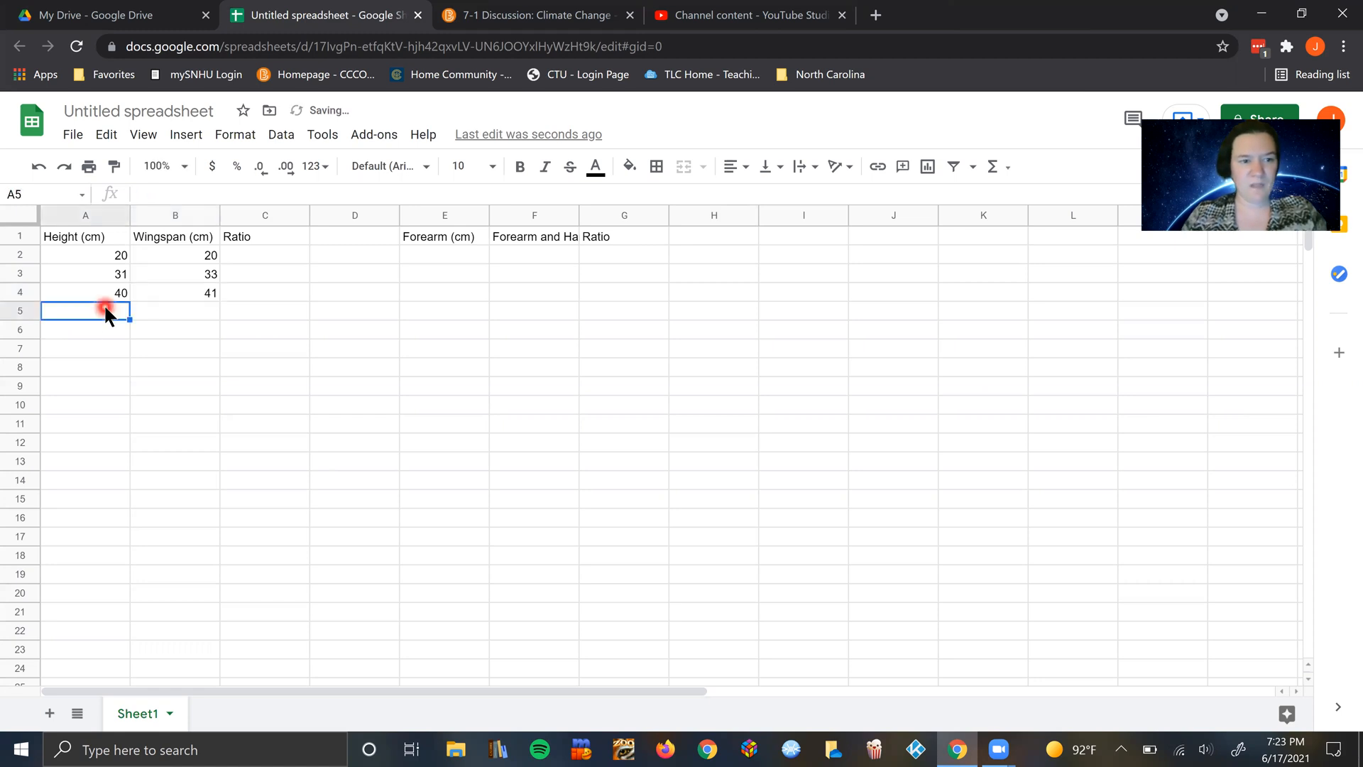
{"action": "type", "text": "50"}
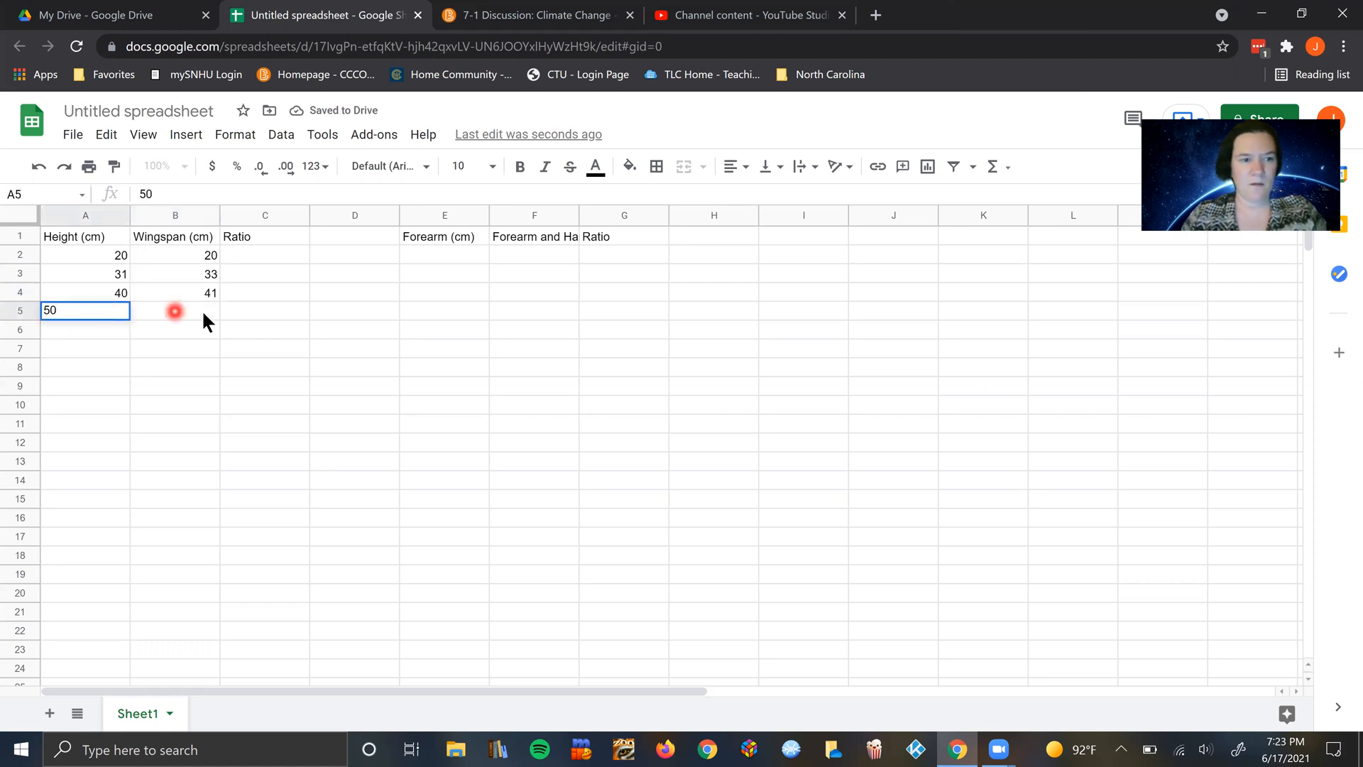
{"action": "left_click", "coordinate": [203, 312]}
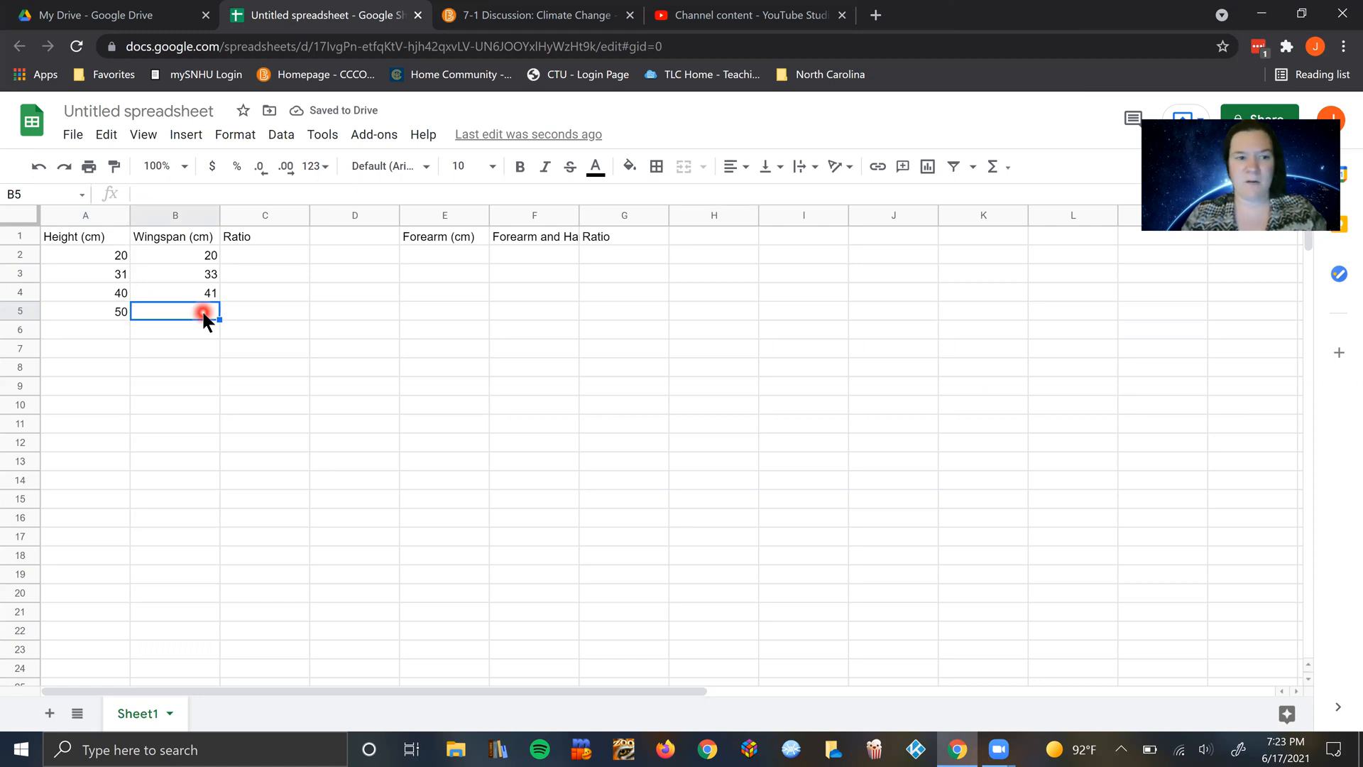
{"action": "type", "text": "50"}
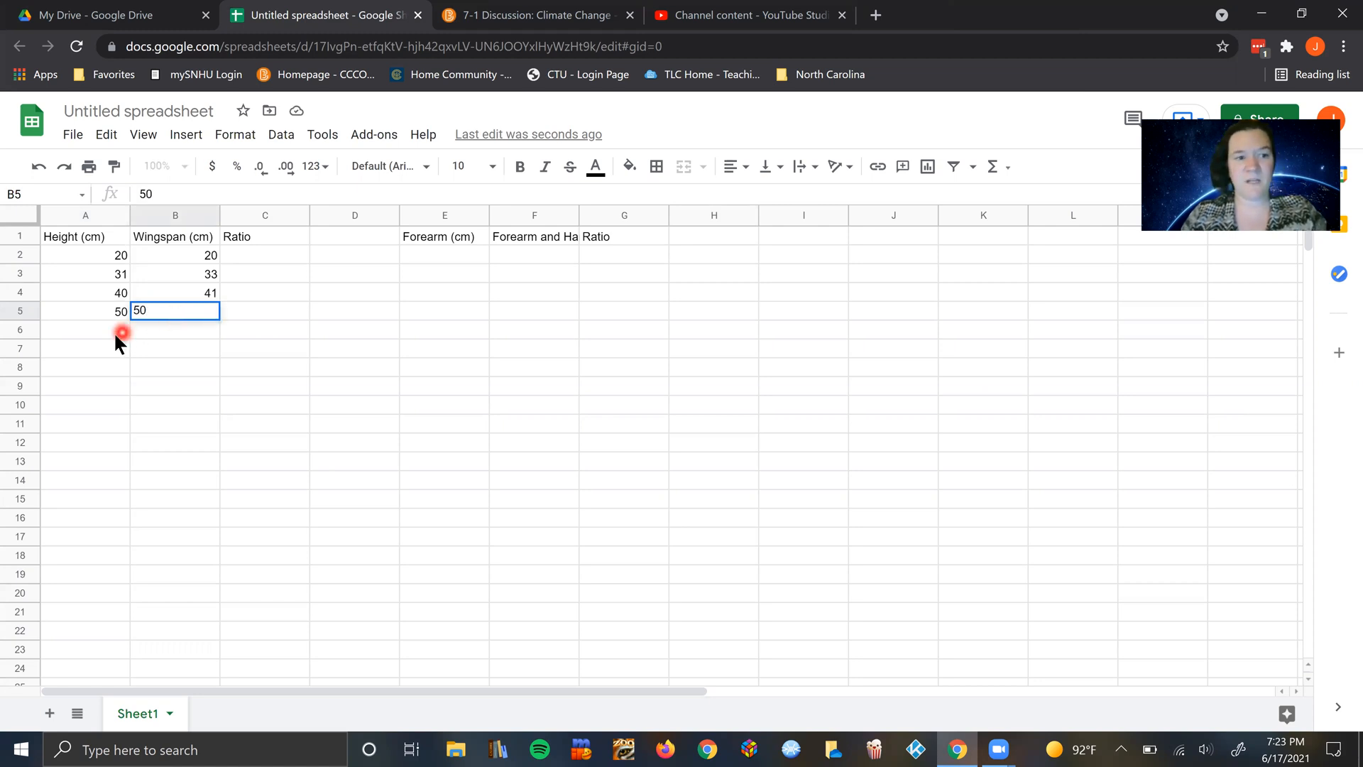
Step: Enter 30 for both height and wingspan in cells A6 and B6, and 25 for both in cells A7 and B7
{"action": "left_click", "coordinate": [115, 334]}
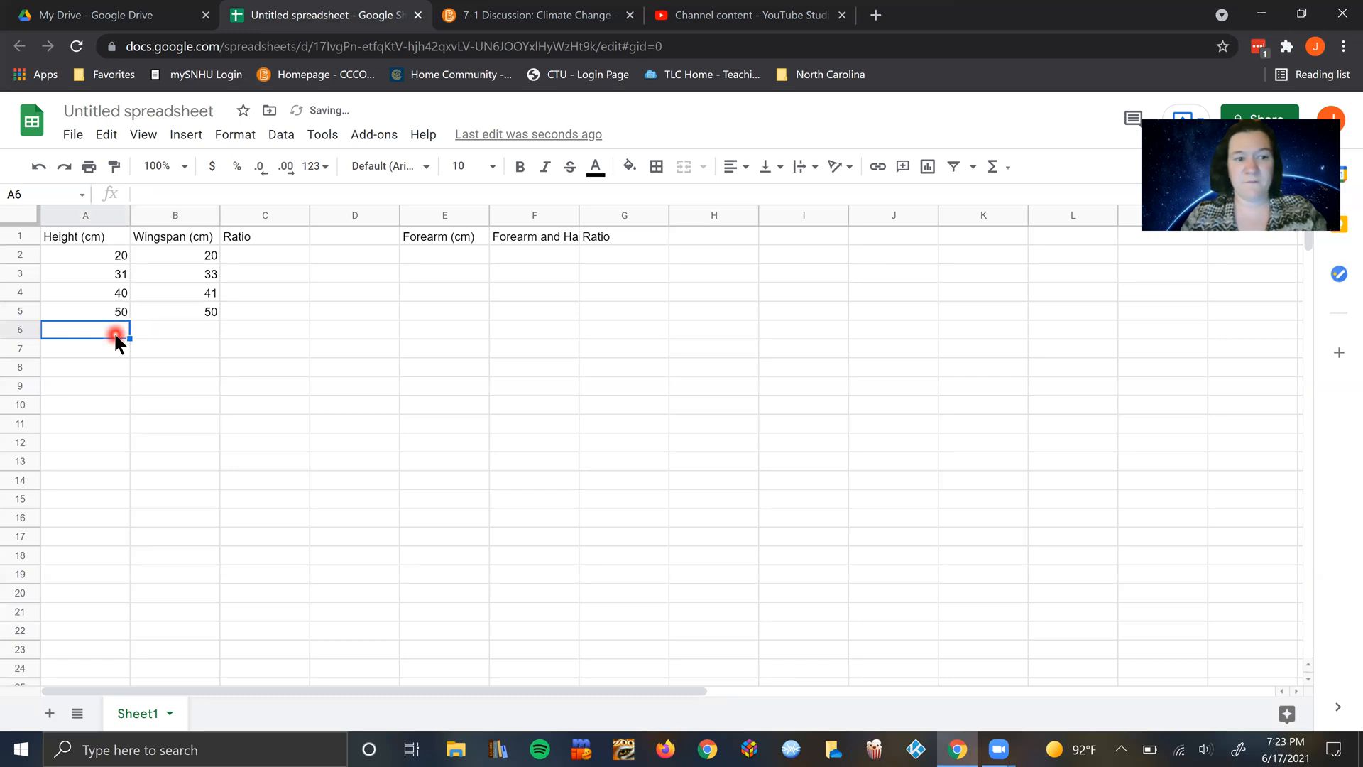
{"action": "type", "text": "30"}
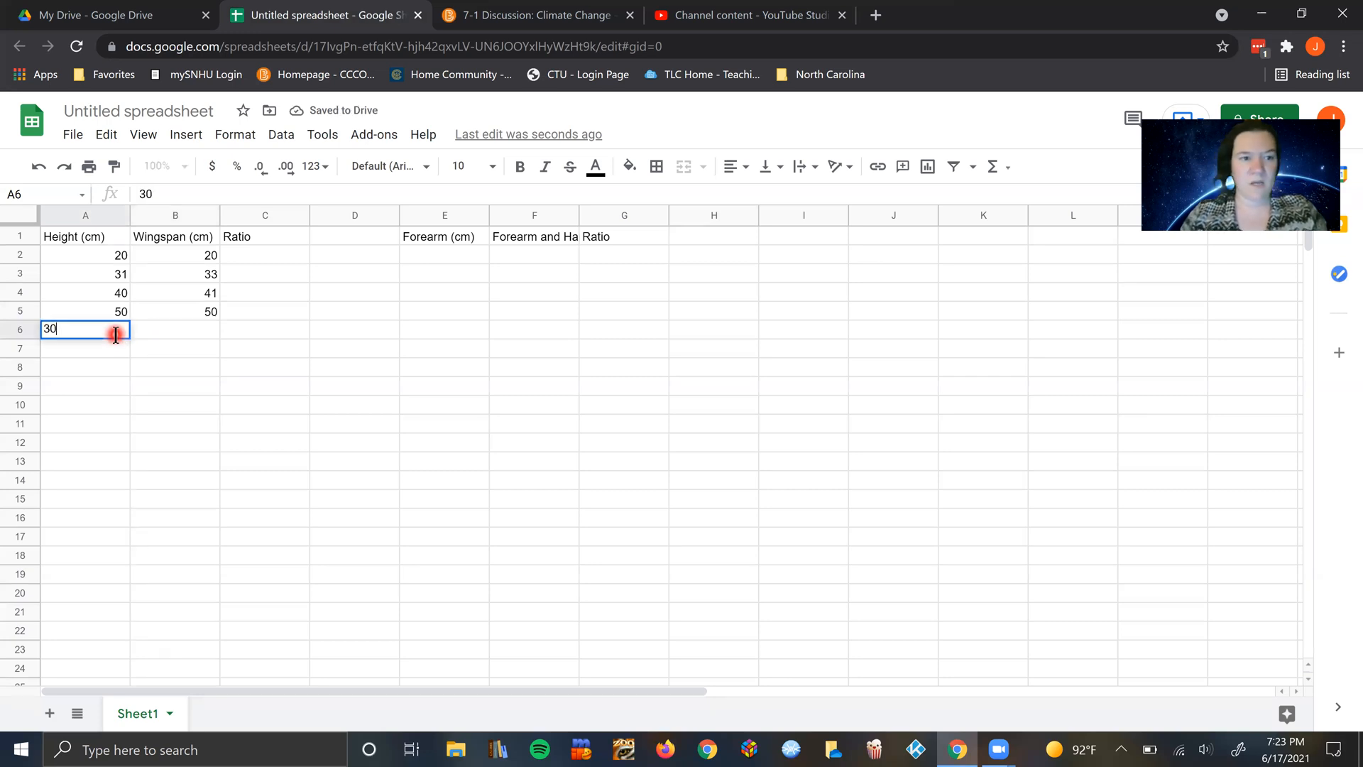
{"action": "left_click", "coordinate": [204, 333]}
{"action": "type", "text": "30"}
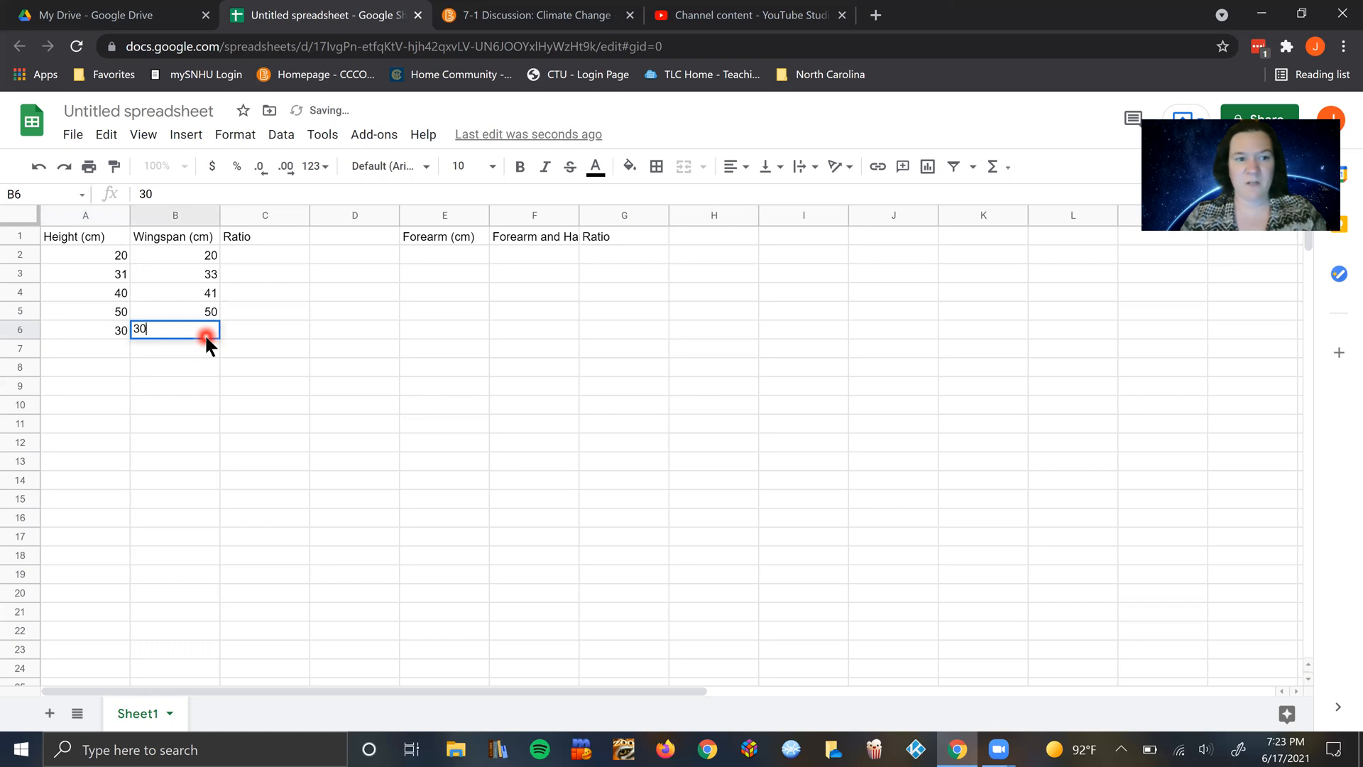
{"action": "left_click", "coordinate": [106, 348]}
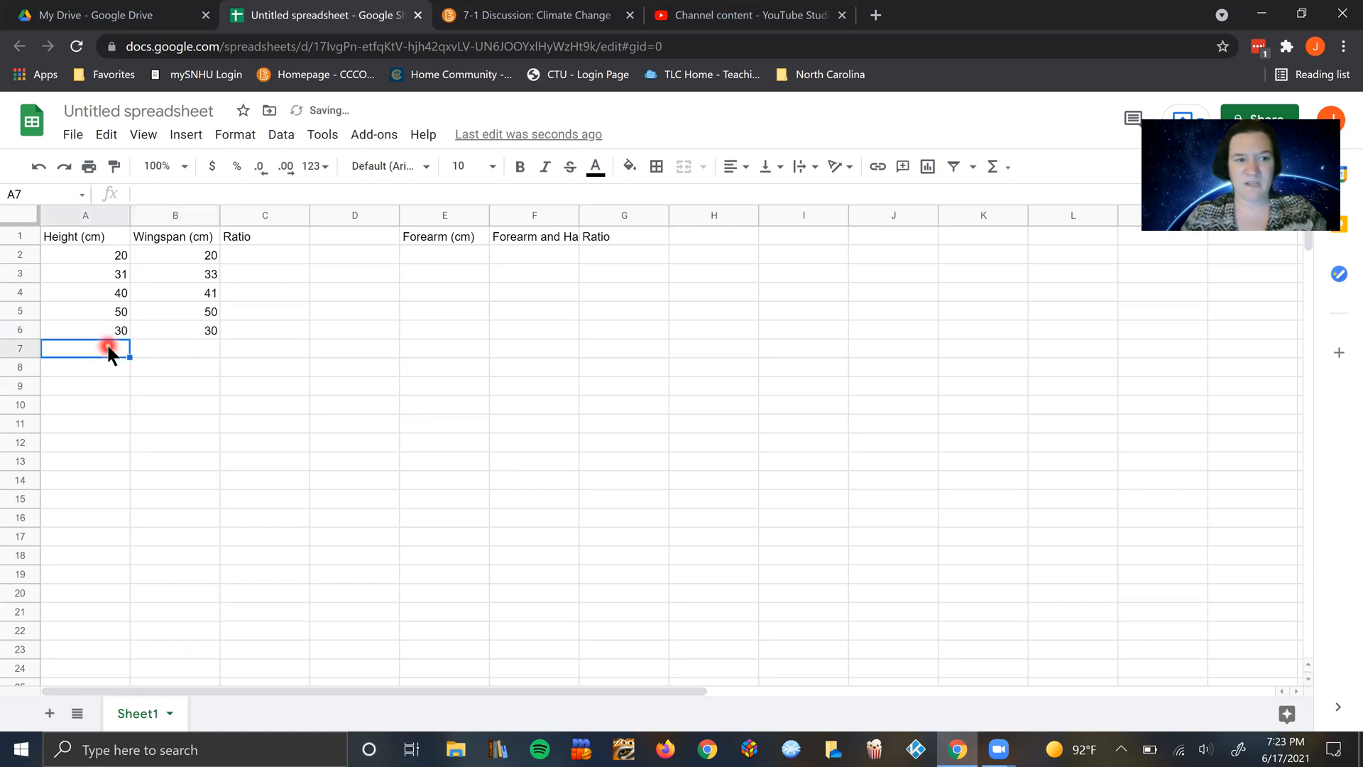
{"action": "type", "text": "25"}
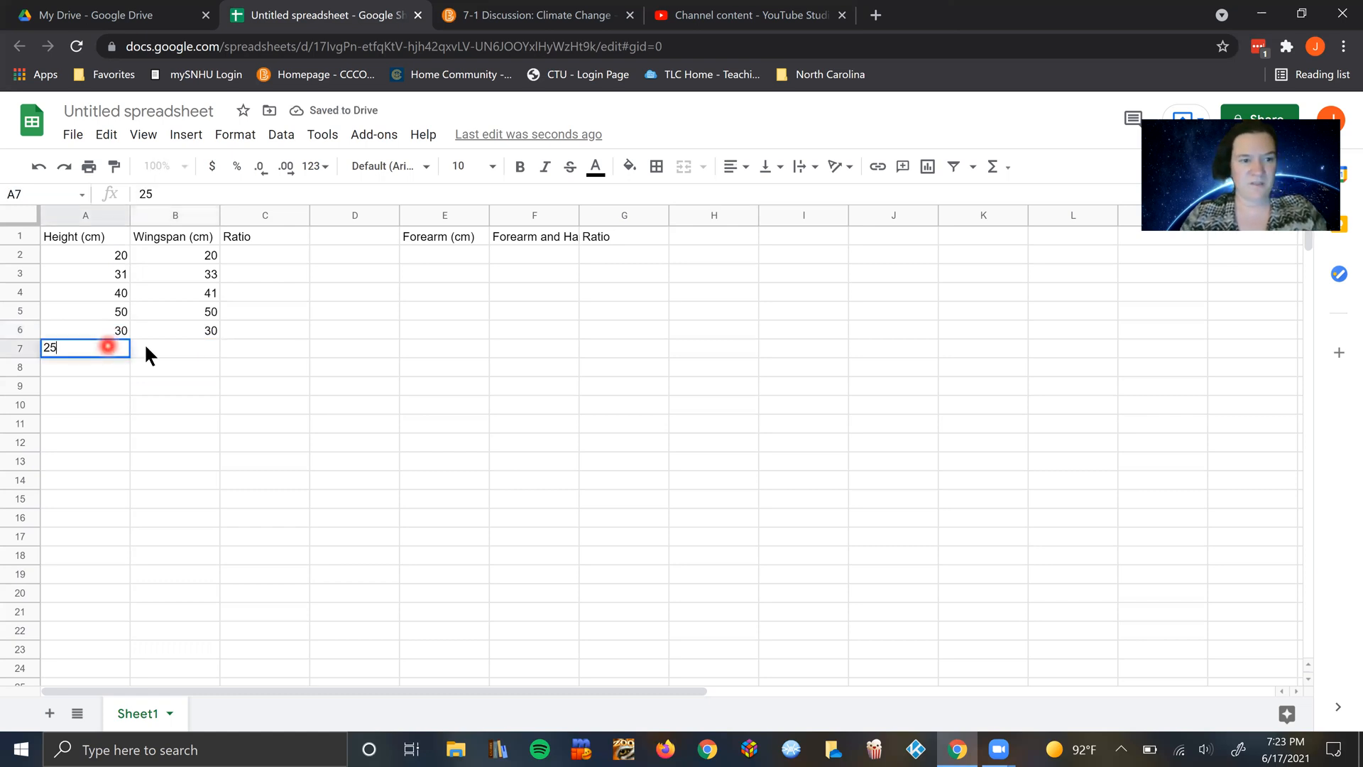
{"action": "left_click", "coordinate": [151, 343]}
{"action": "type", "text": "25"}
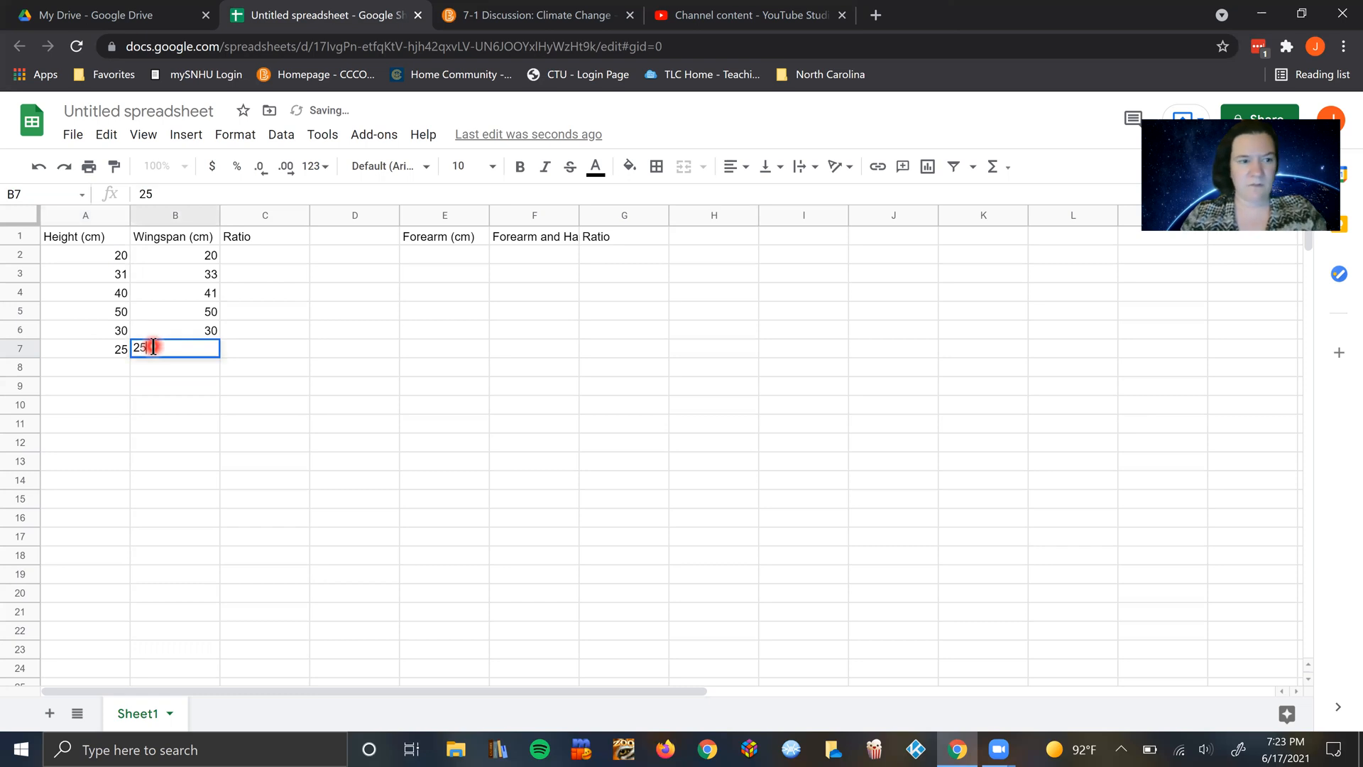
Step: Begin the ratio formula in cell C2 by dividing the height by the wingspan as =(A2/B2)
{"action": "left_click", "coordinate": [271, 256]}
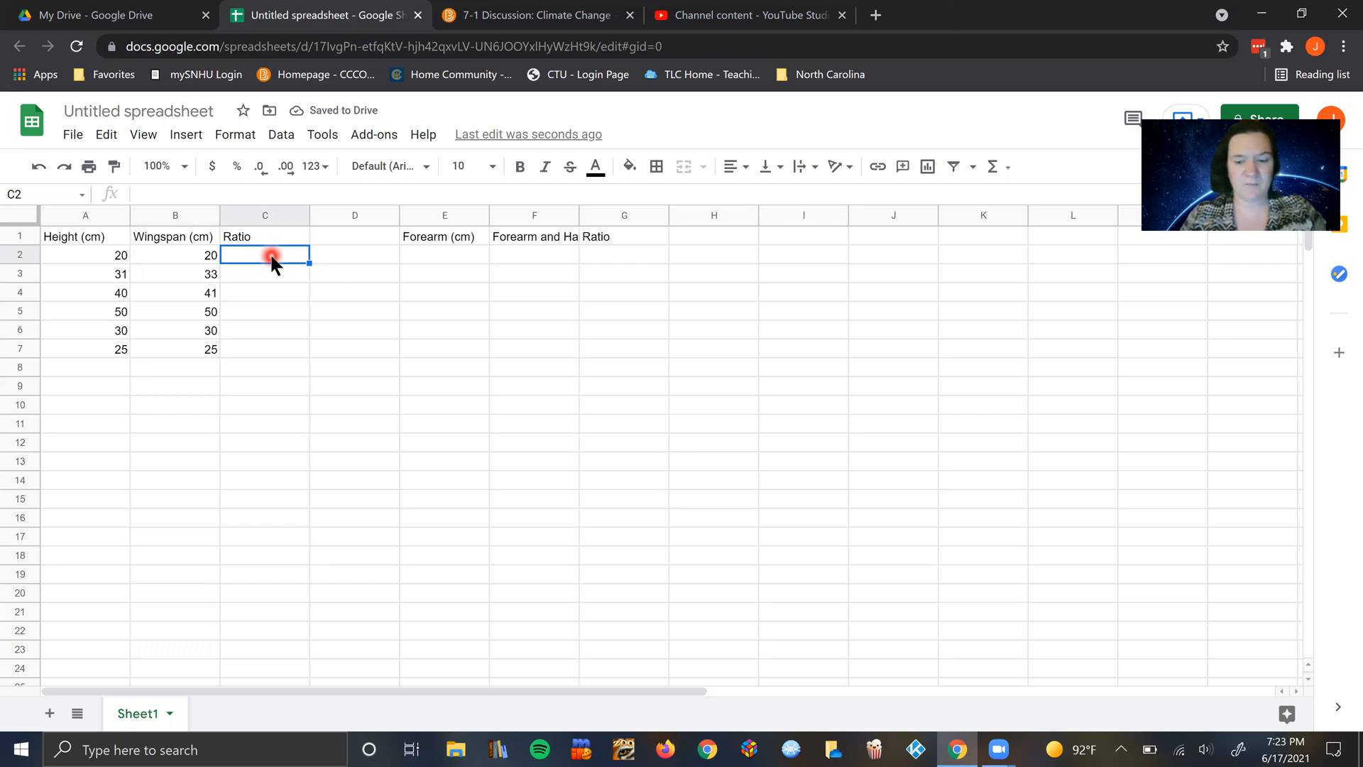
{"action": "type", "text": "="}
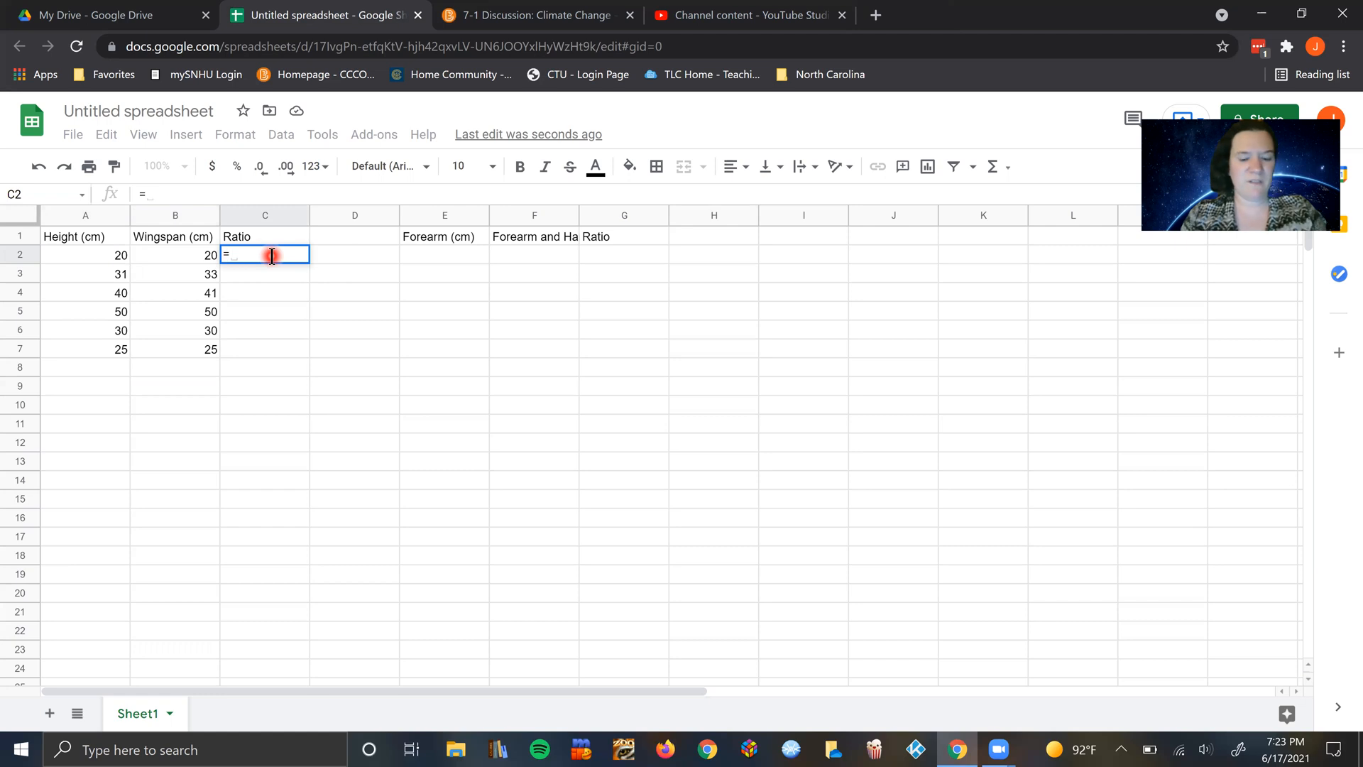
{"action": "type", "text": "("}
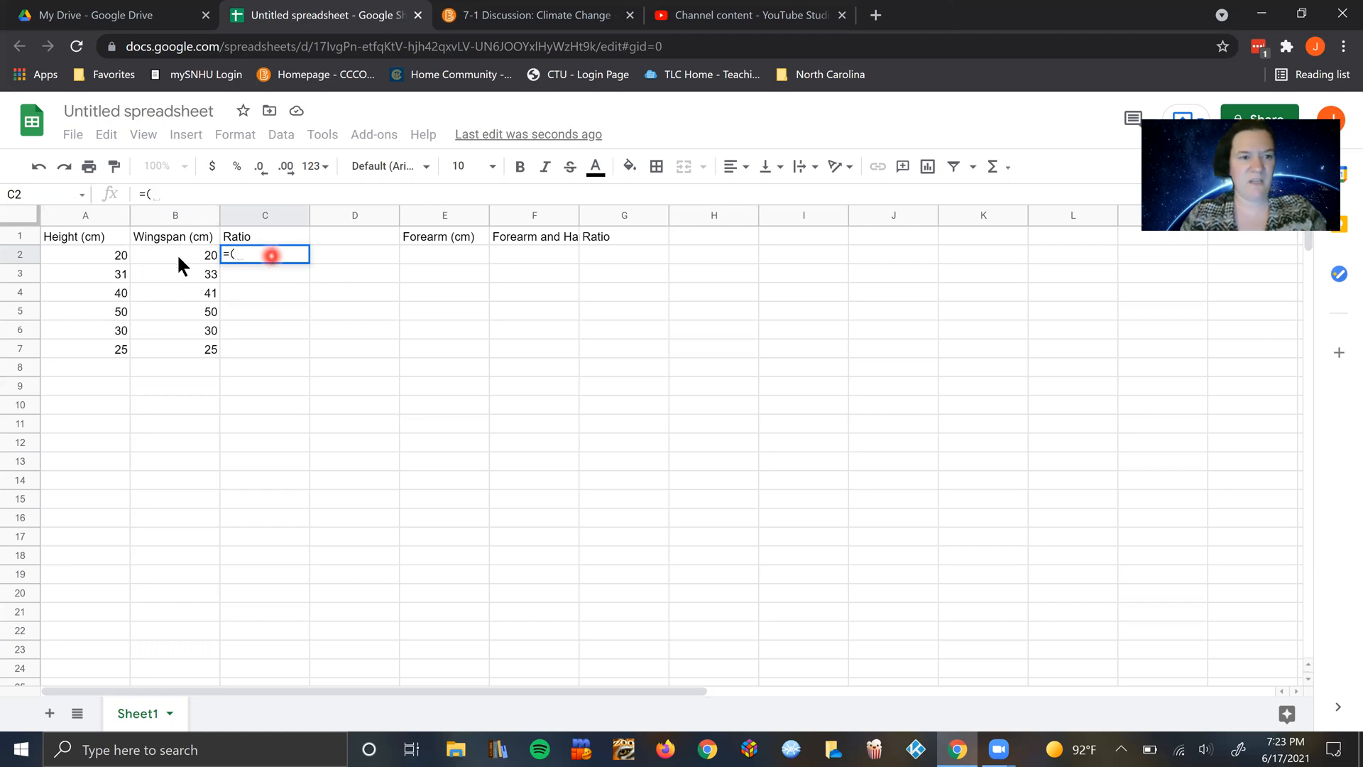
{"action": "left_click", "coordinate": [93, 257]}
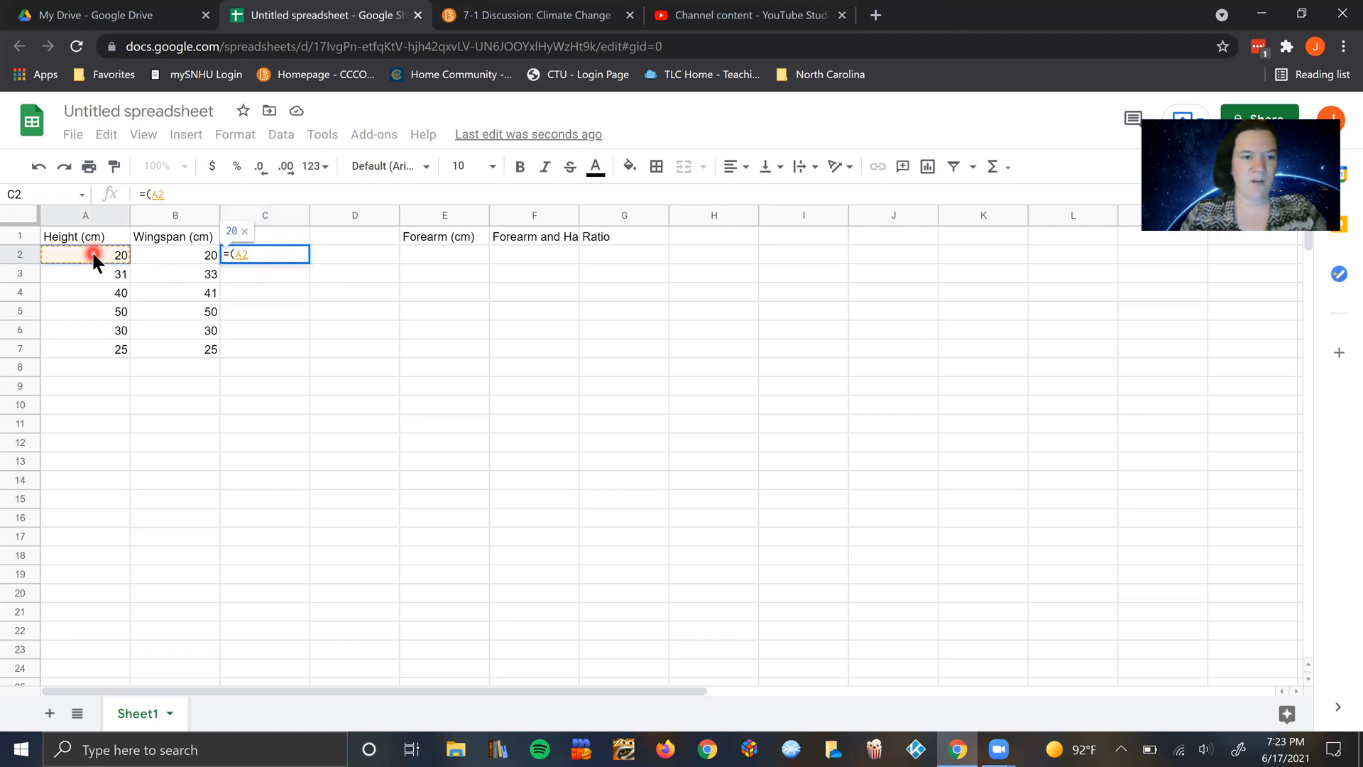
{"action": "type", "text": "/"}
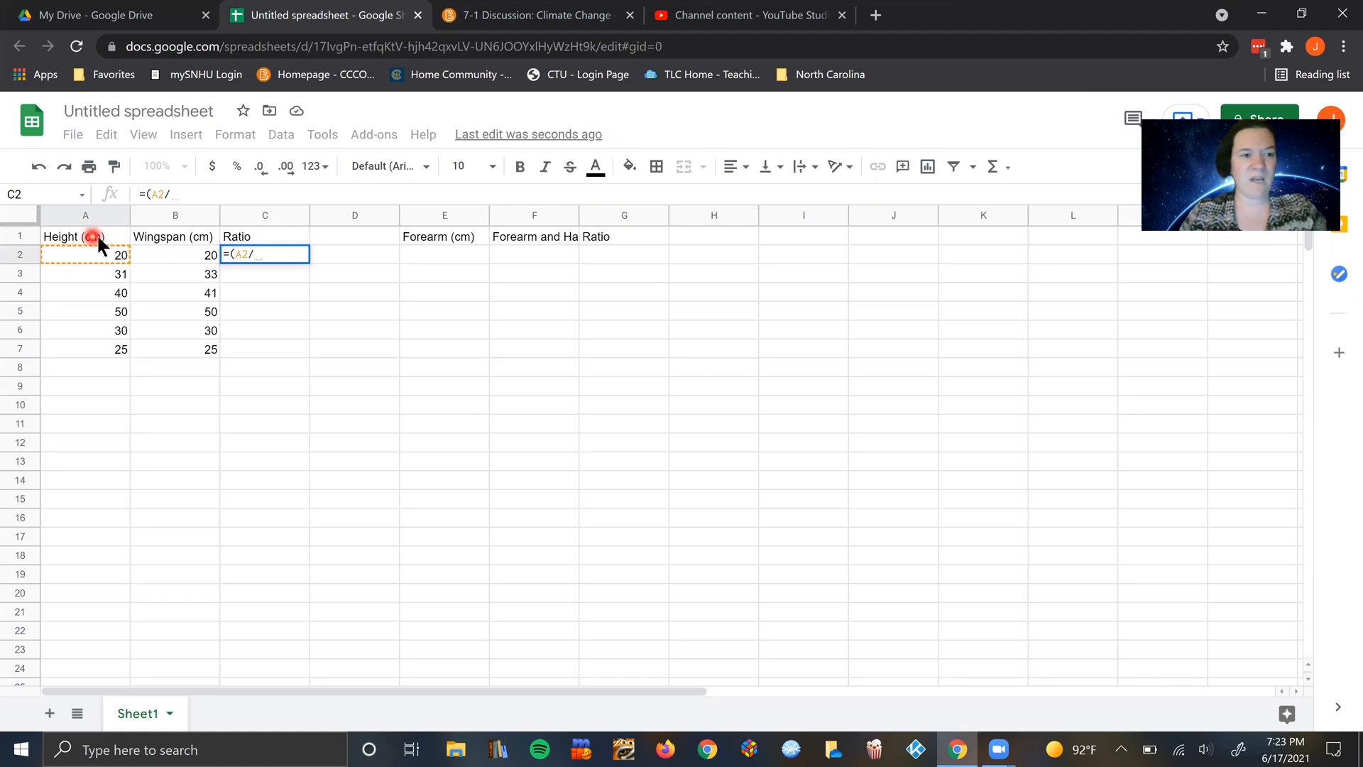
{"action": "left_click", "coordinate": [182, 260]}
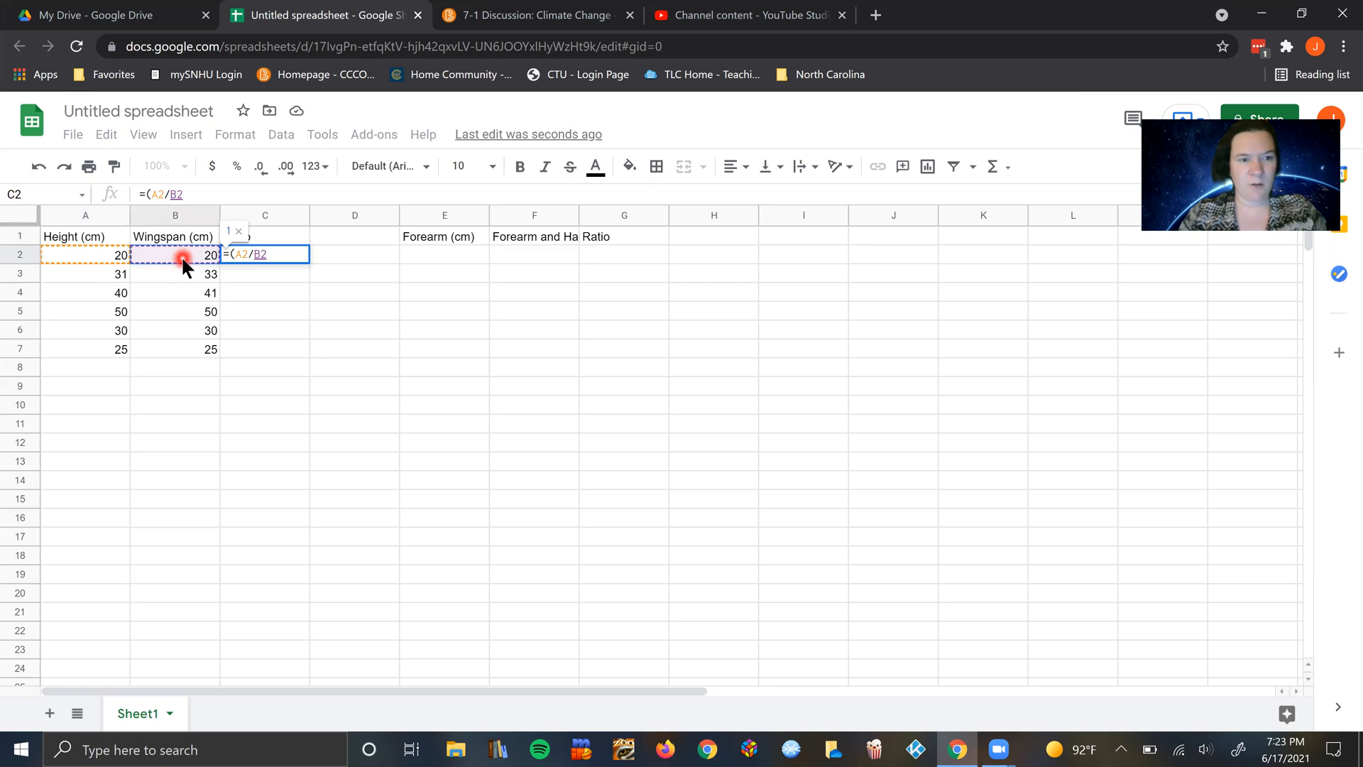
{"action": "type", "text": ")"}
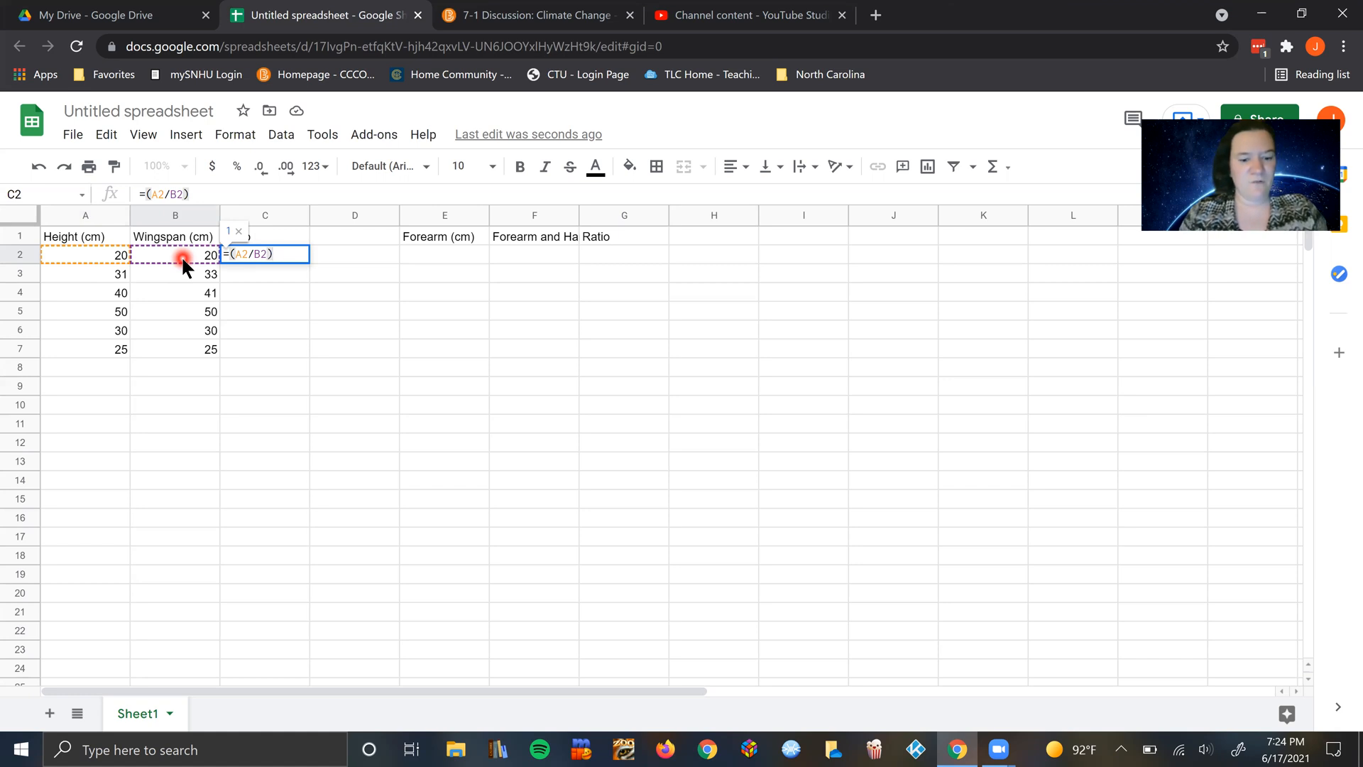
Step: Extend the formula in C2 with a colon and the wingspan divided by itself, giving =(A2/B2)&":"&(B2/B2), and commit it
{"action": "type", "text": "&"}
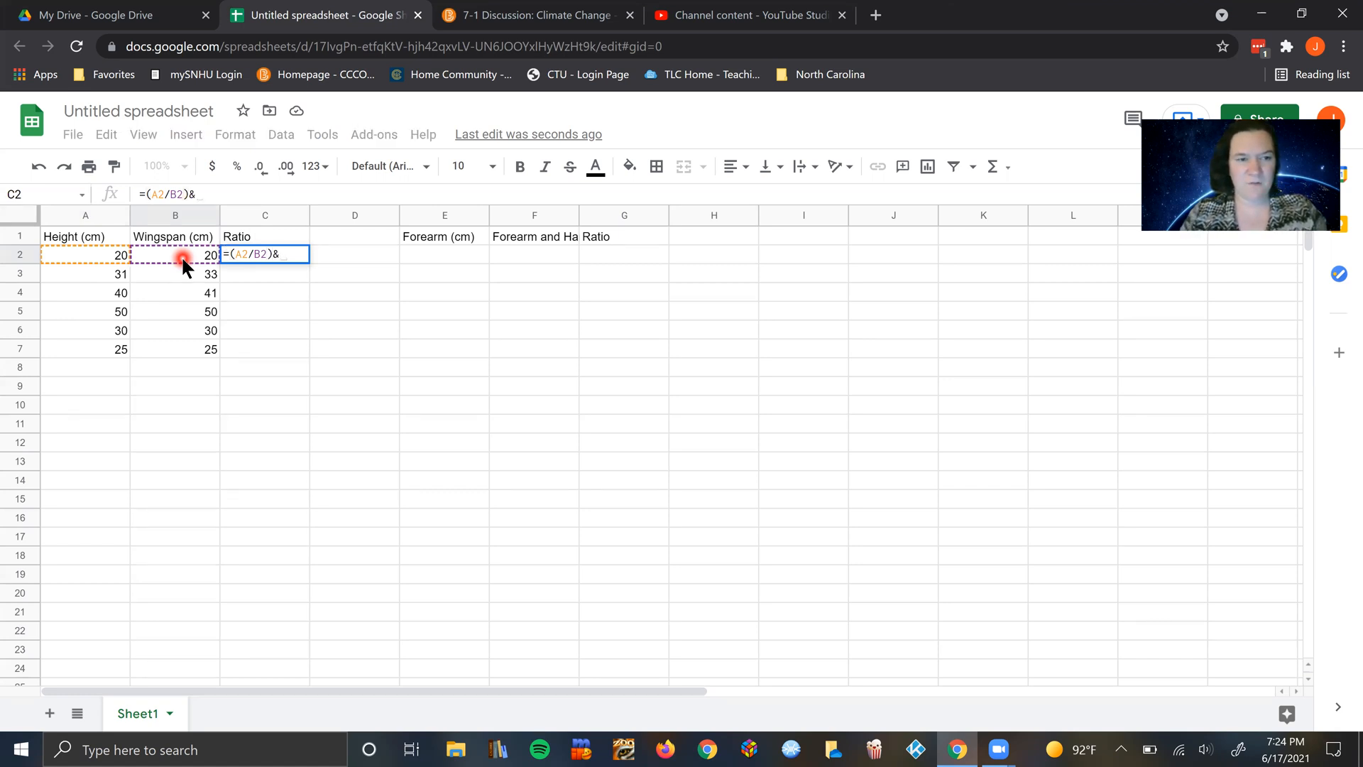
{"action": "type", "text": "\""}
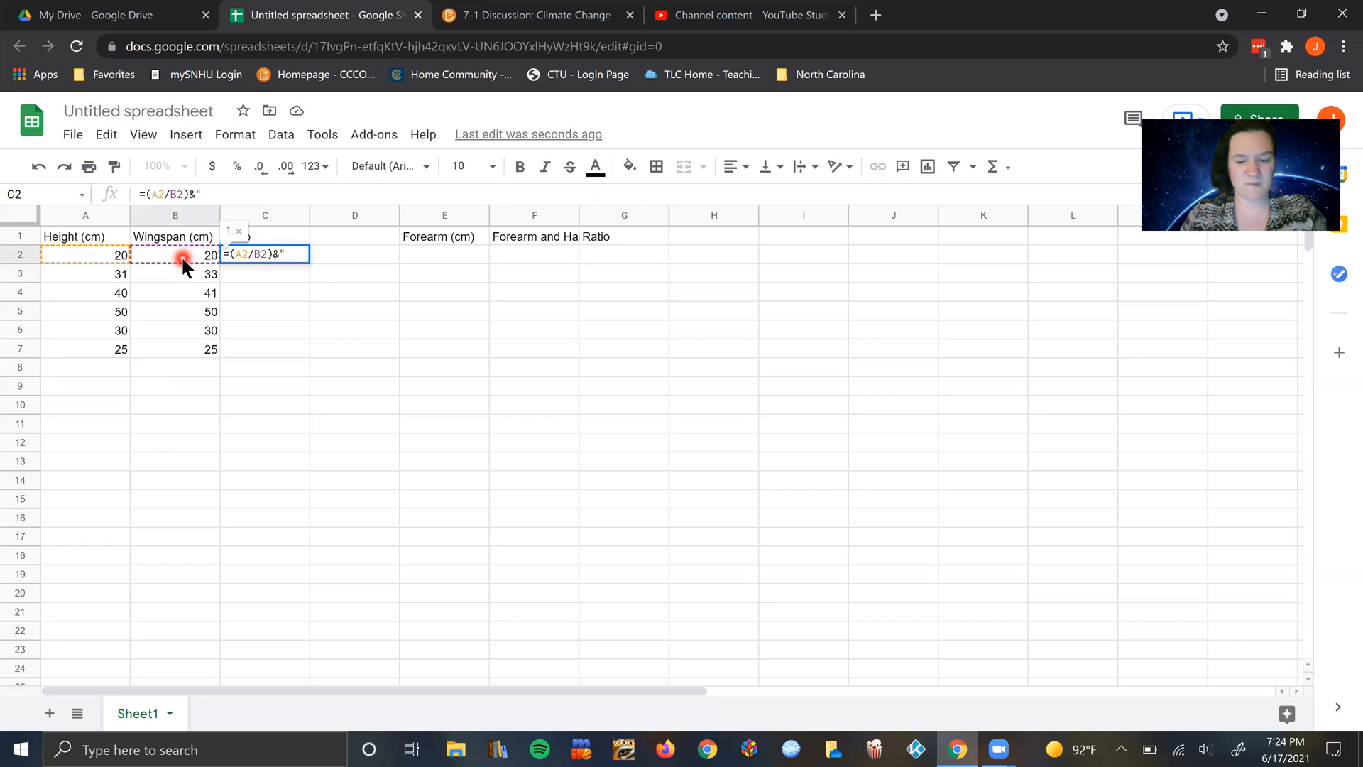
{"action": "type", "text": ":\""}
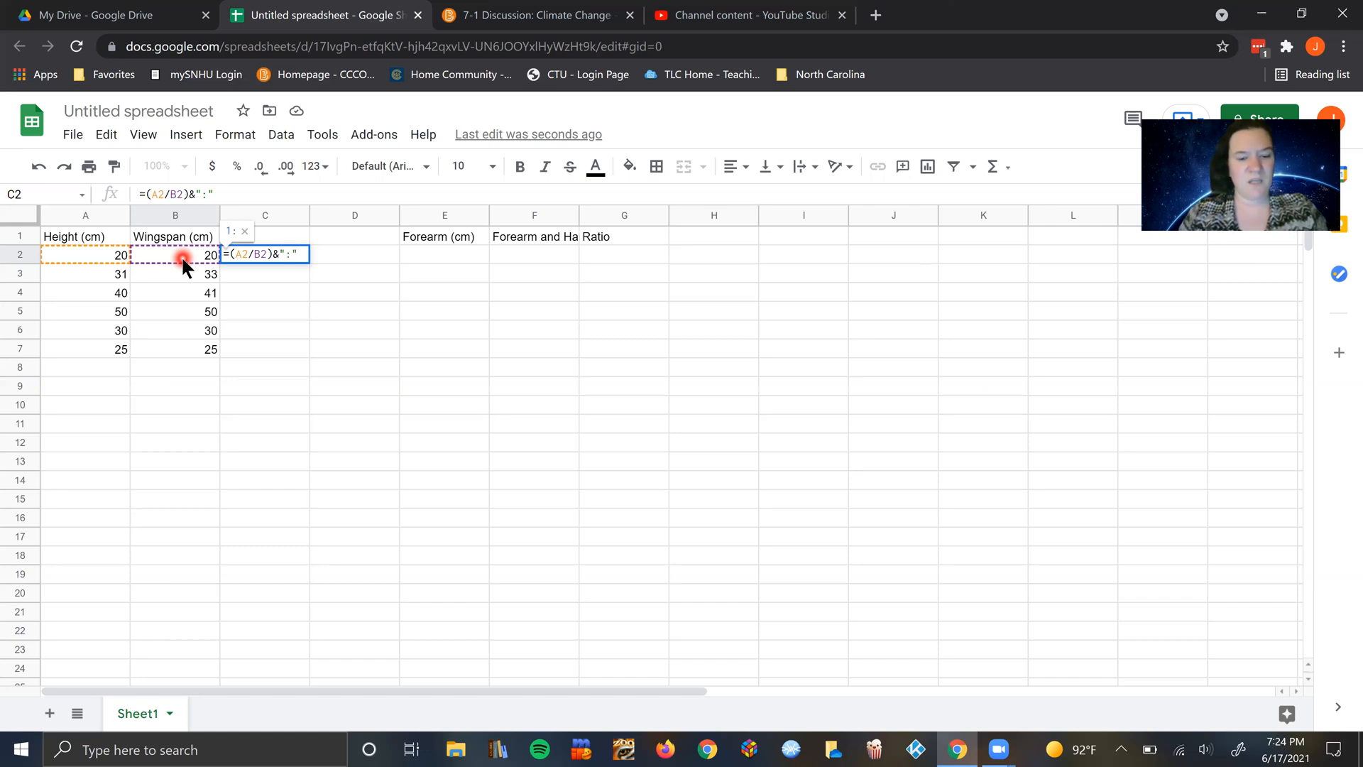
{"action": "type", "text": "&"}
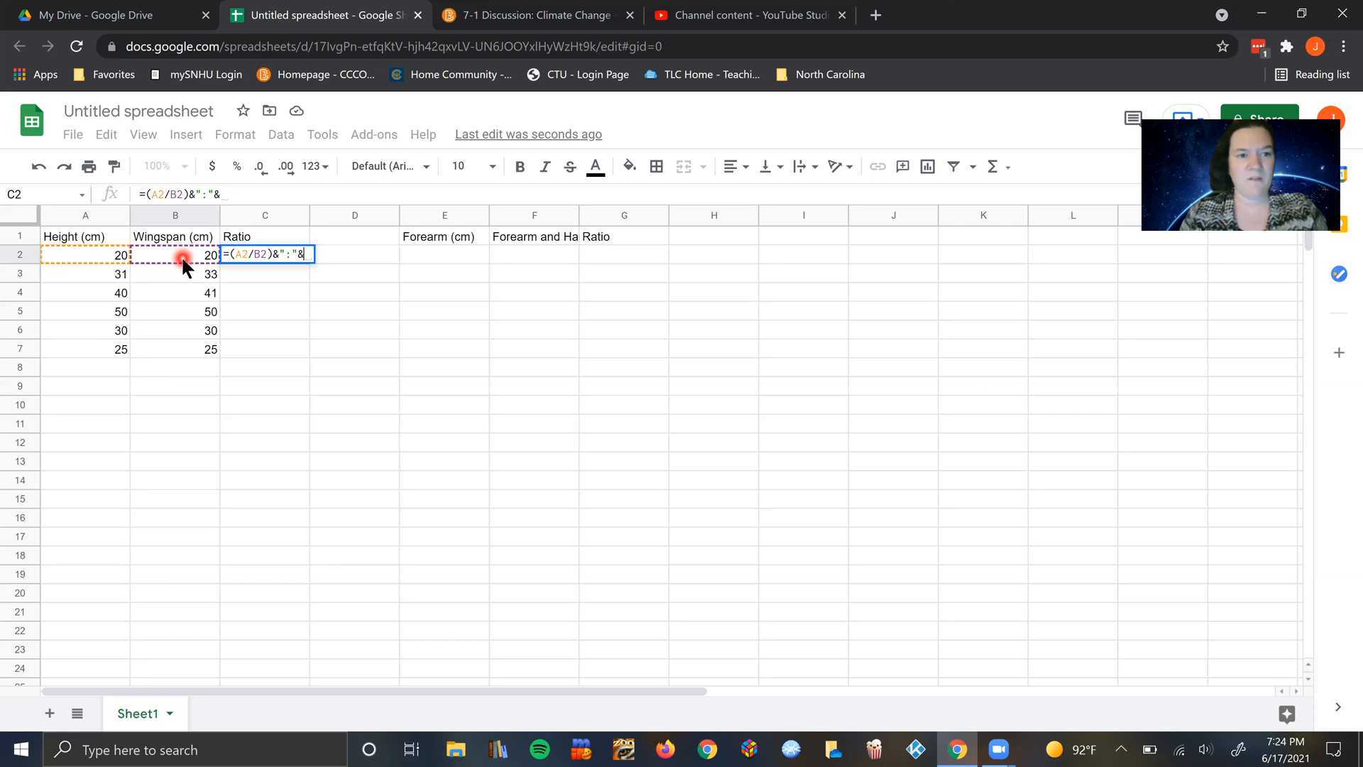
{"action": "type", "text": "("}
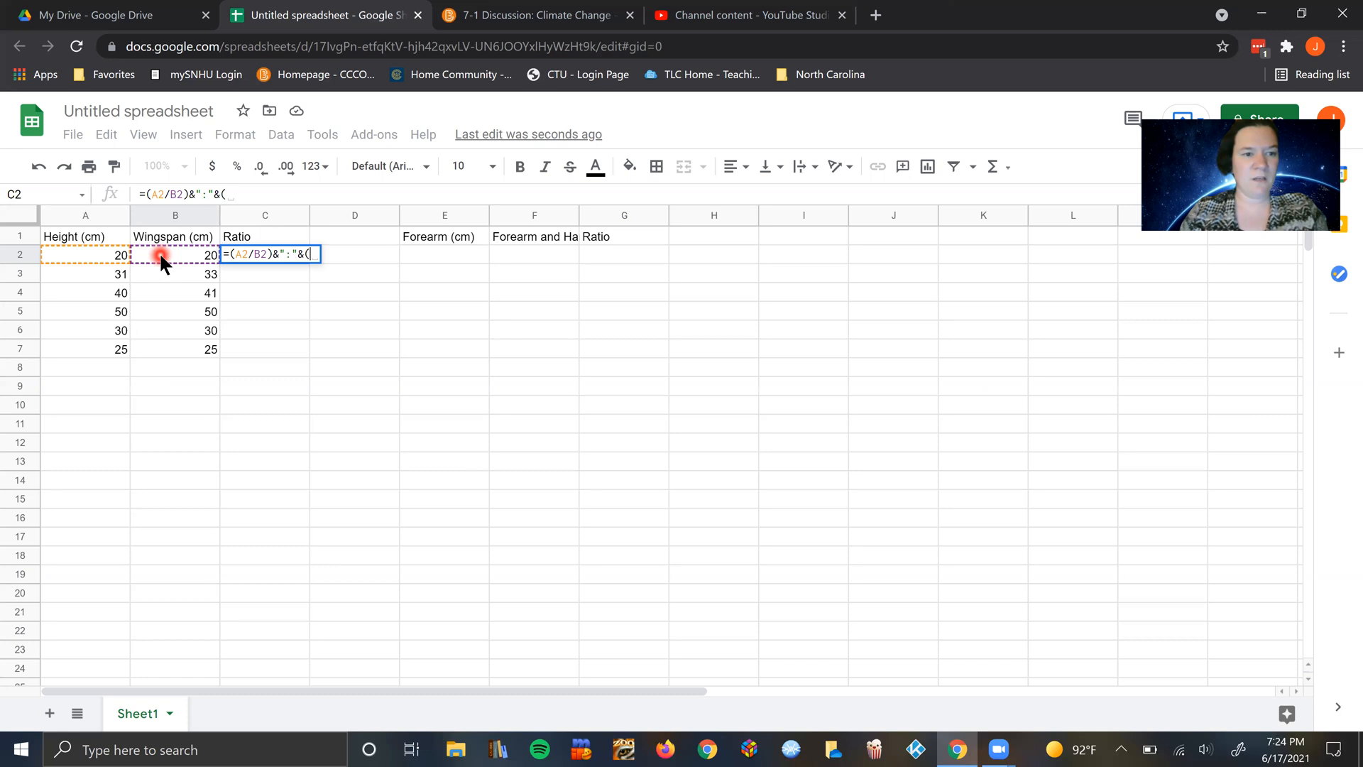
{"action": "left_click", "coordinate": [161, 258]}
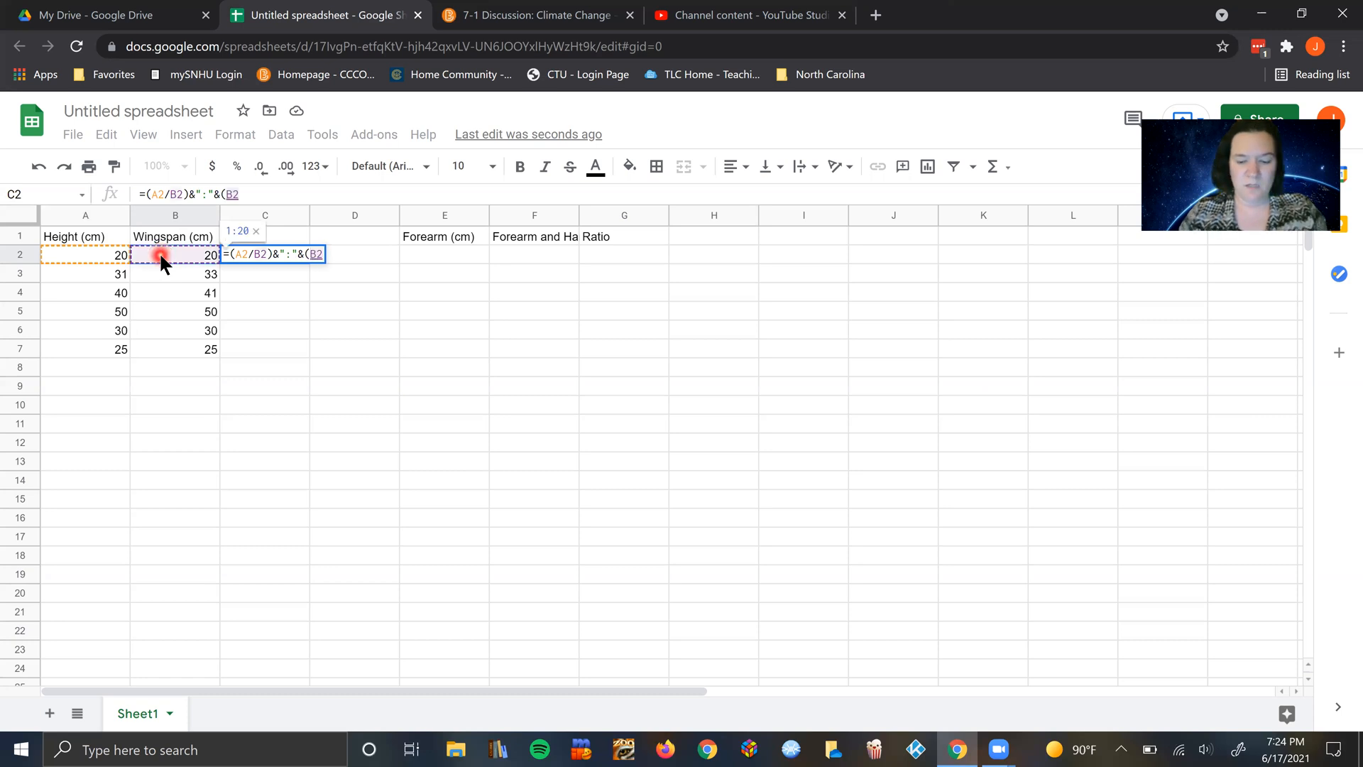
{"action": "type", "text": "/"}
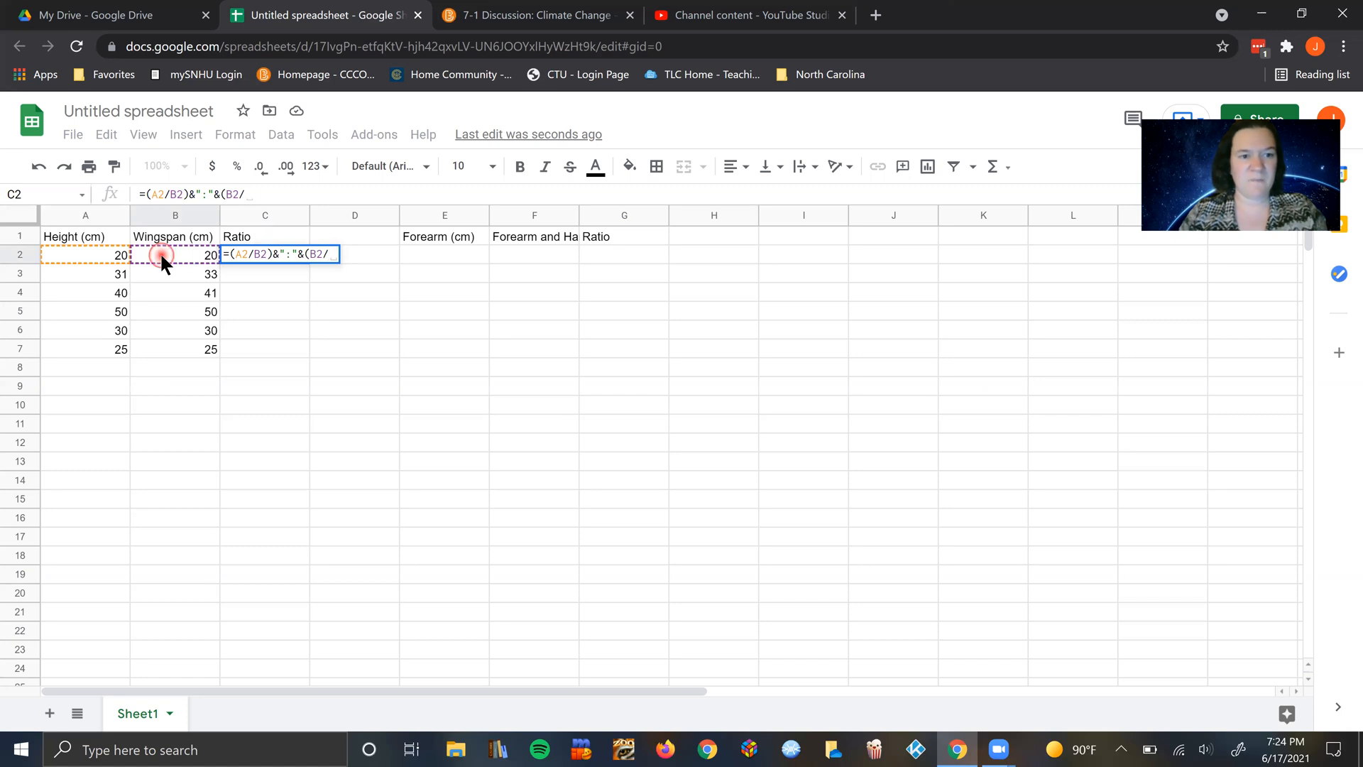
{"action": "left_click", "coordinate": [160, 253]}
{"action": "type", "text": ")"}
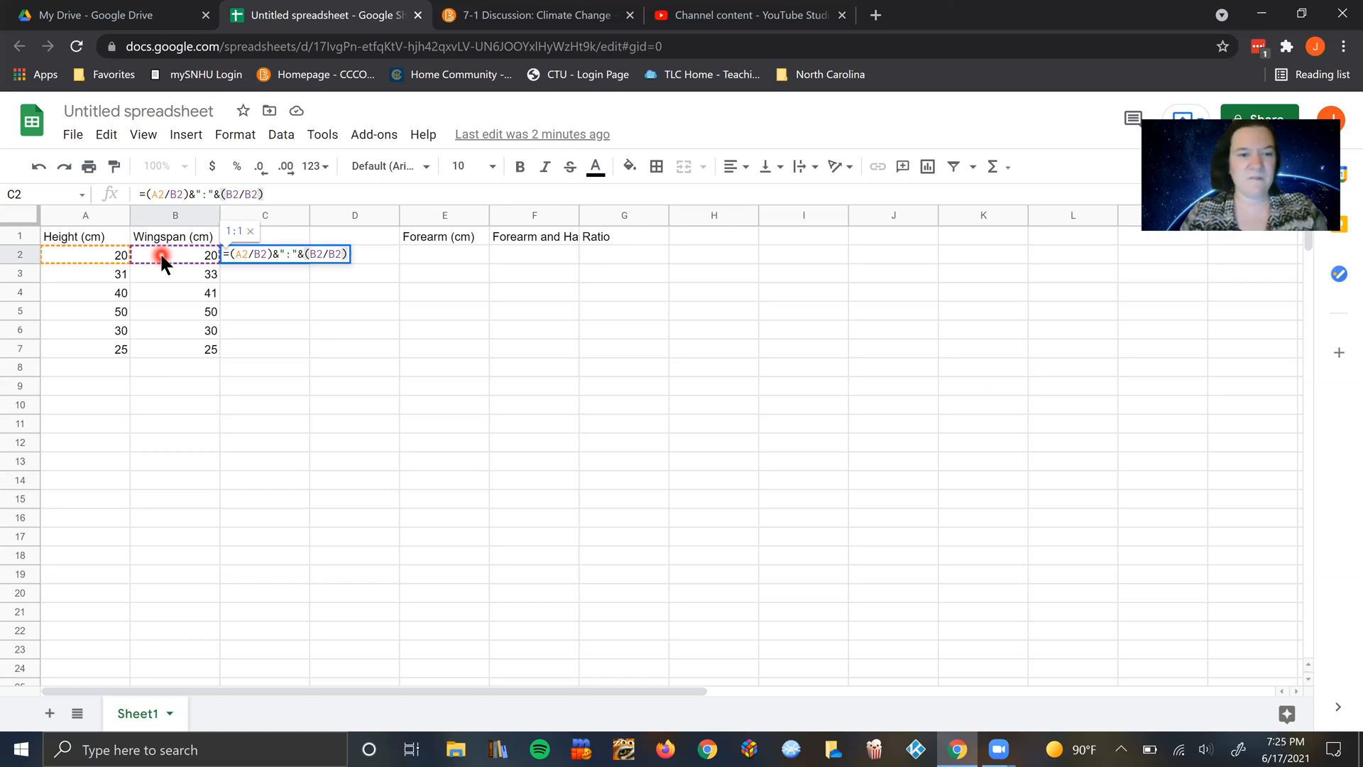
{"action": "key", "text": "Return"}
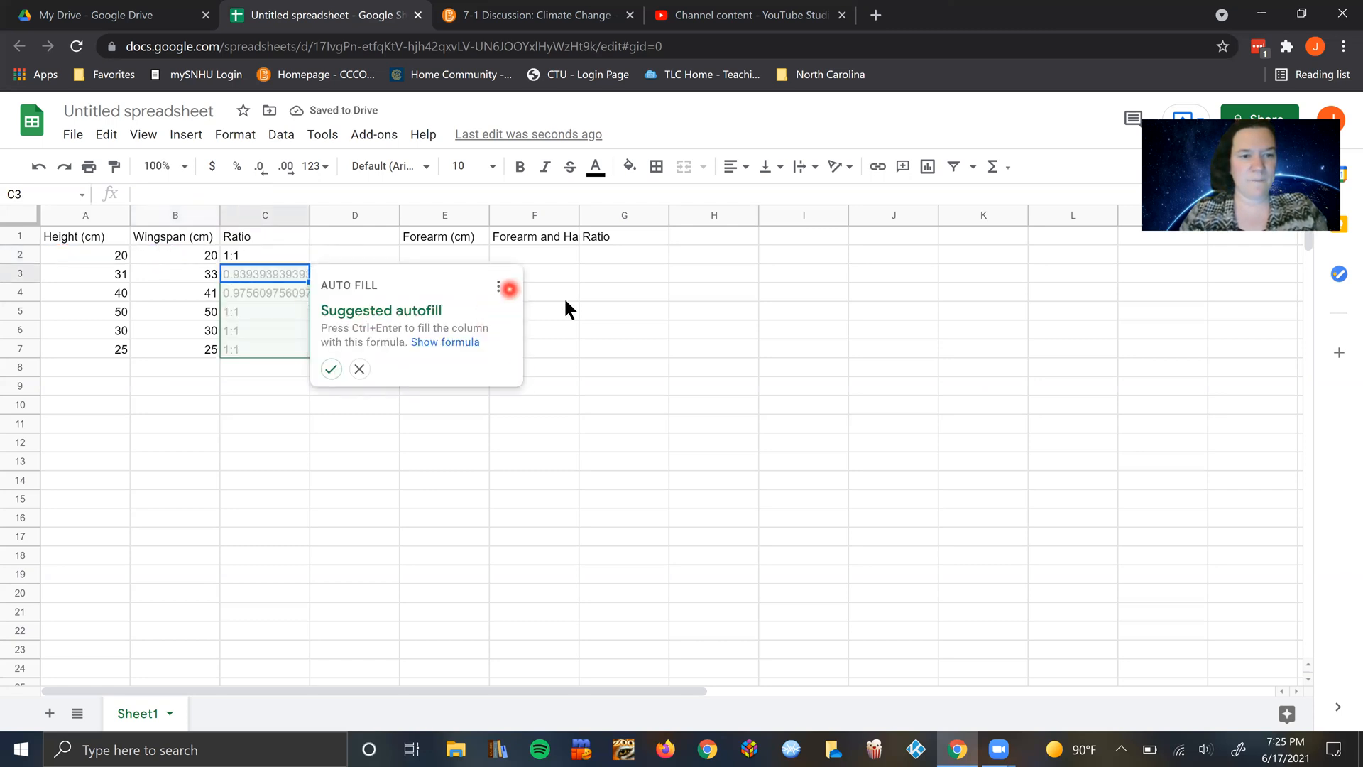
Step: Decline the suggested autofill and copy the C2 ratio formula down through cell C7
{"action": "left_click", "coordinate": [361, 369]}
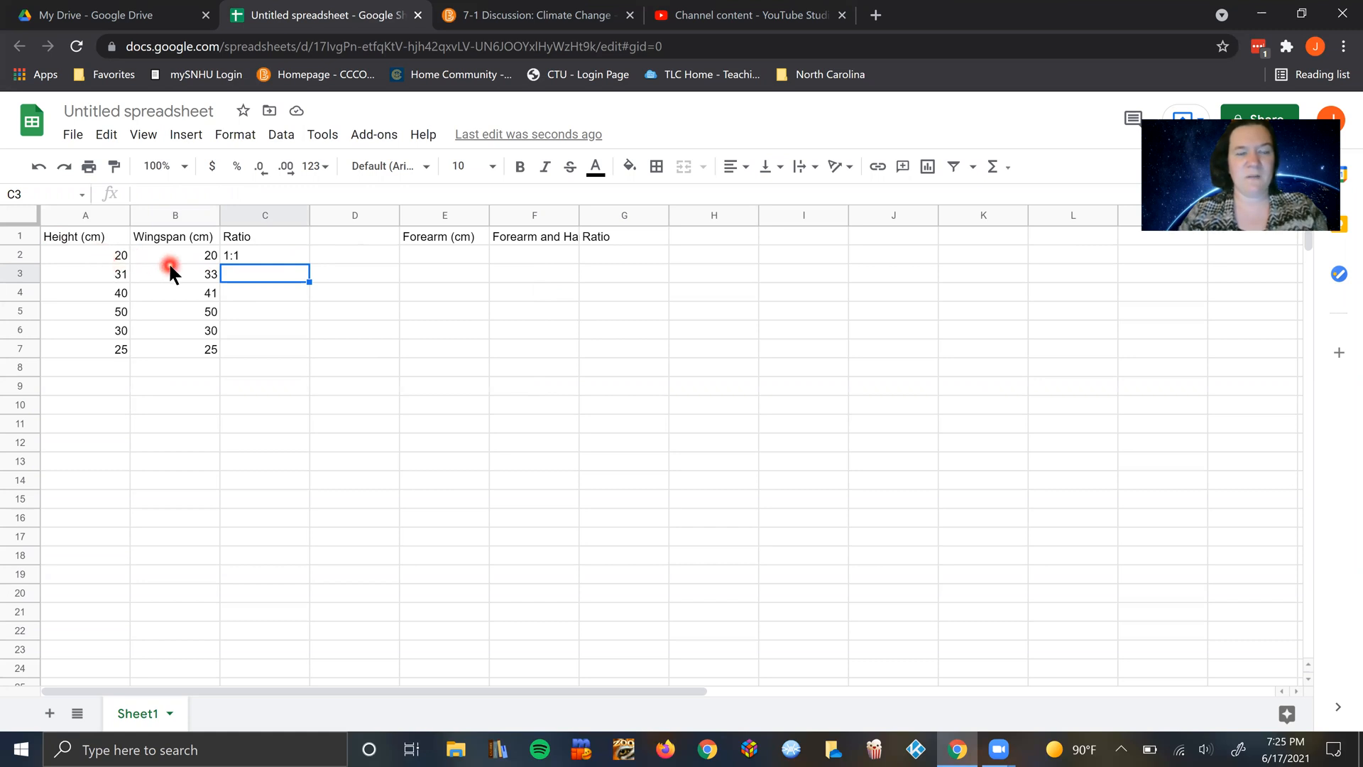
{"action": "left_click", "coordinate": [253, 258]}
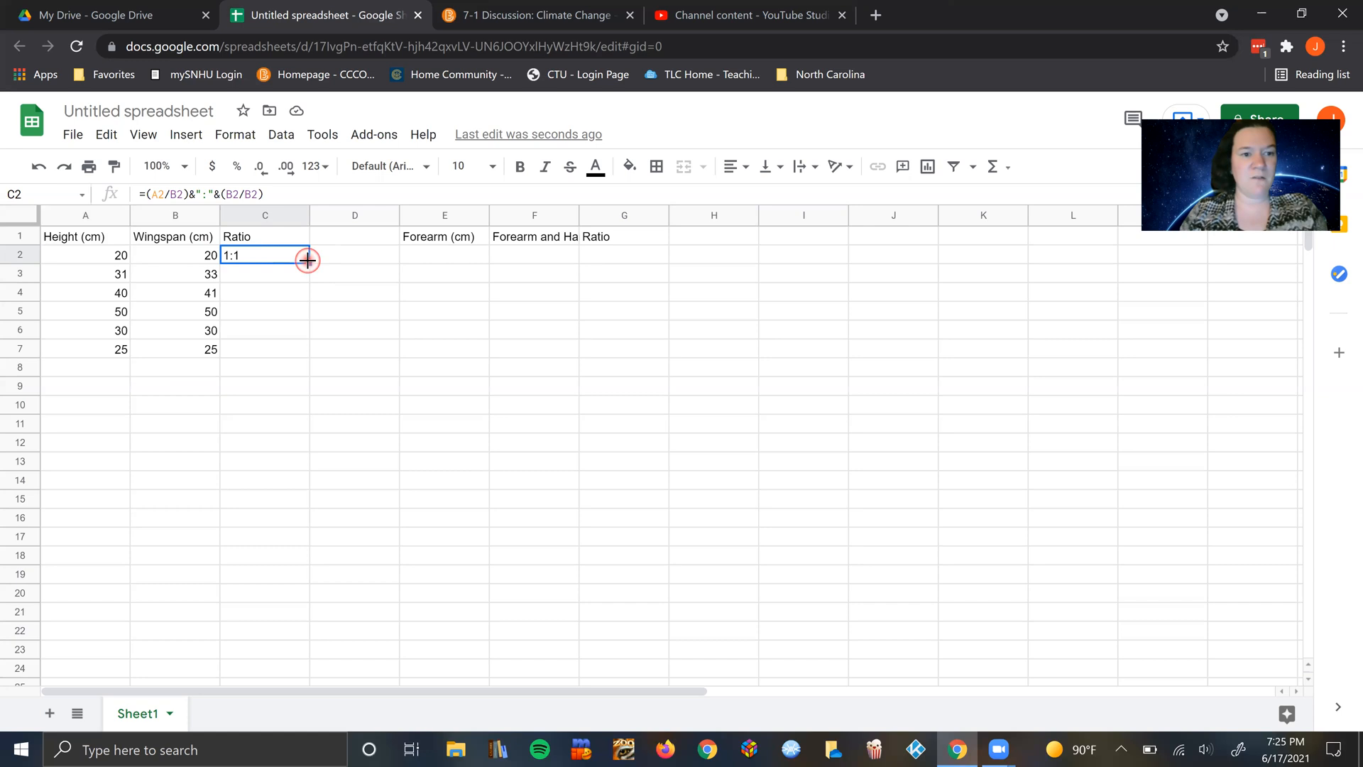
{"action": "left_click_drag", "start_coordinate": [307, 260], "coordinate": [309, 354]}
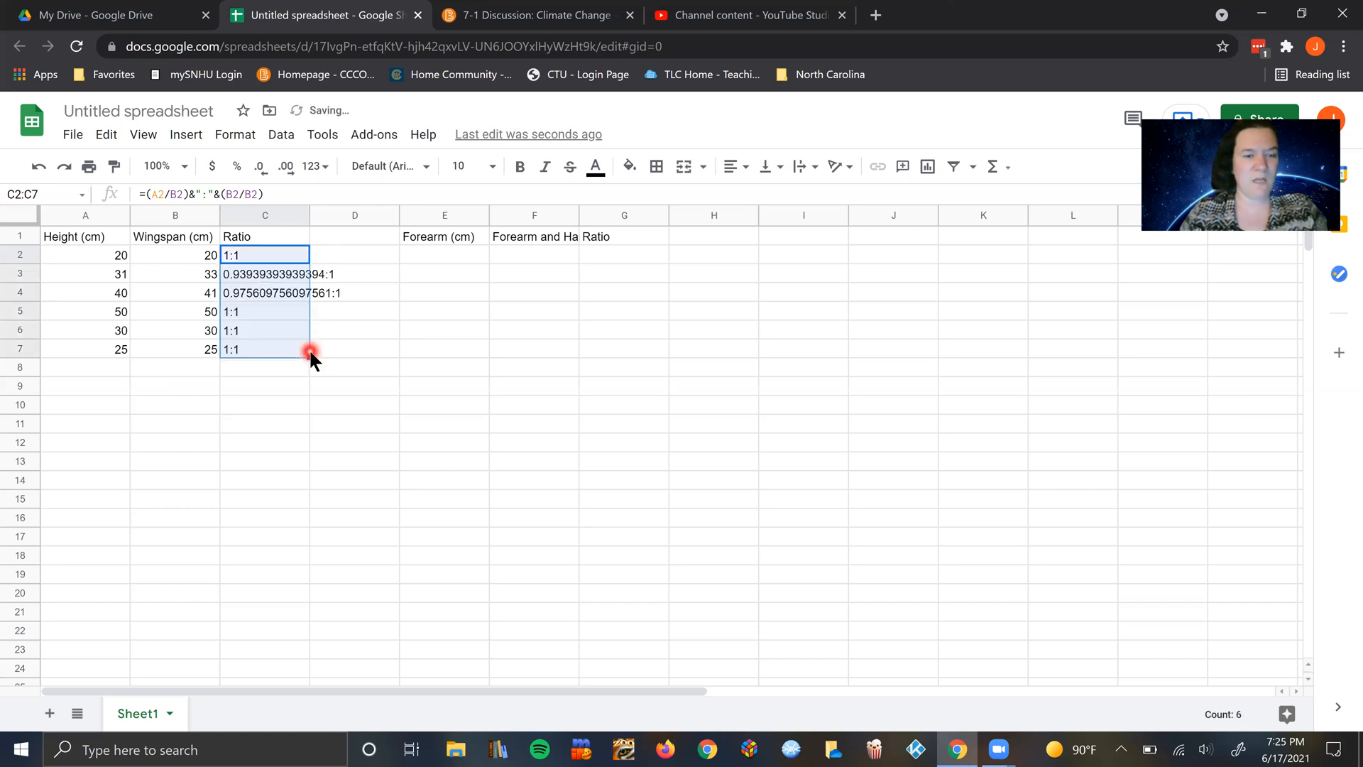
{"action": "left_click", "coordinate": [381, 328]}
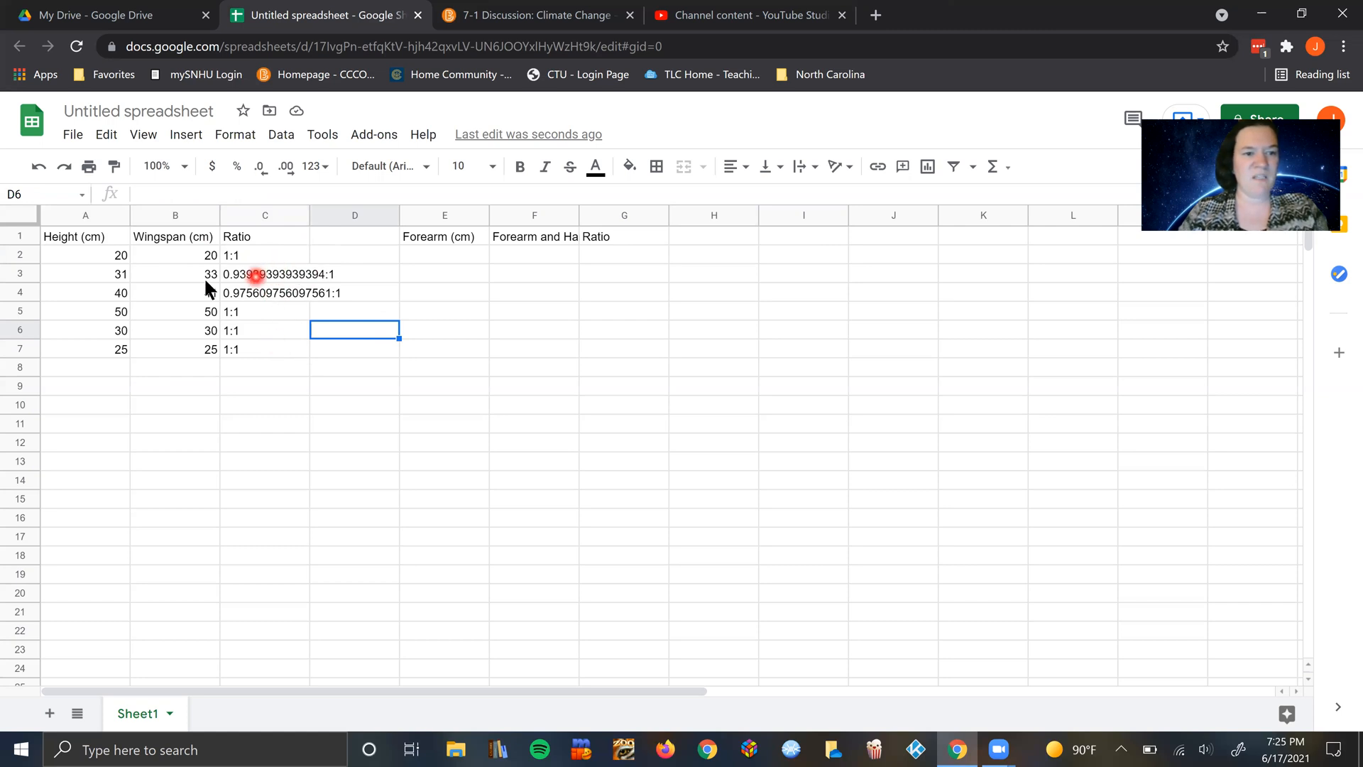
Step: Try to reduce the decimal places shown for the height-to-wingspan ratio in cell C3
{"action": "left_click", "coordinate": [261, 282]}
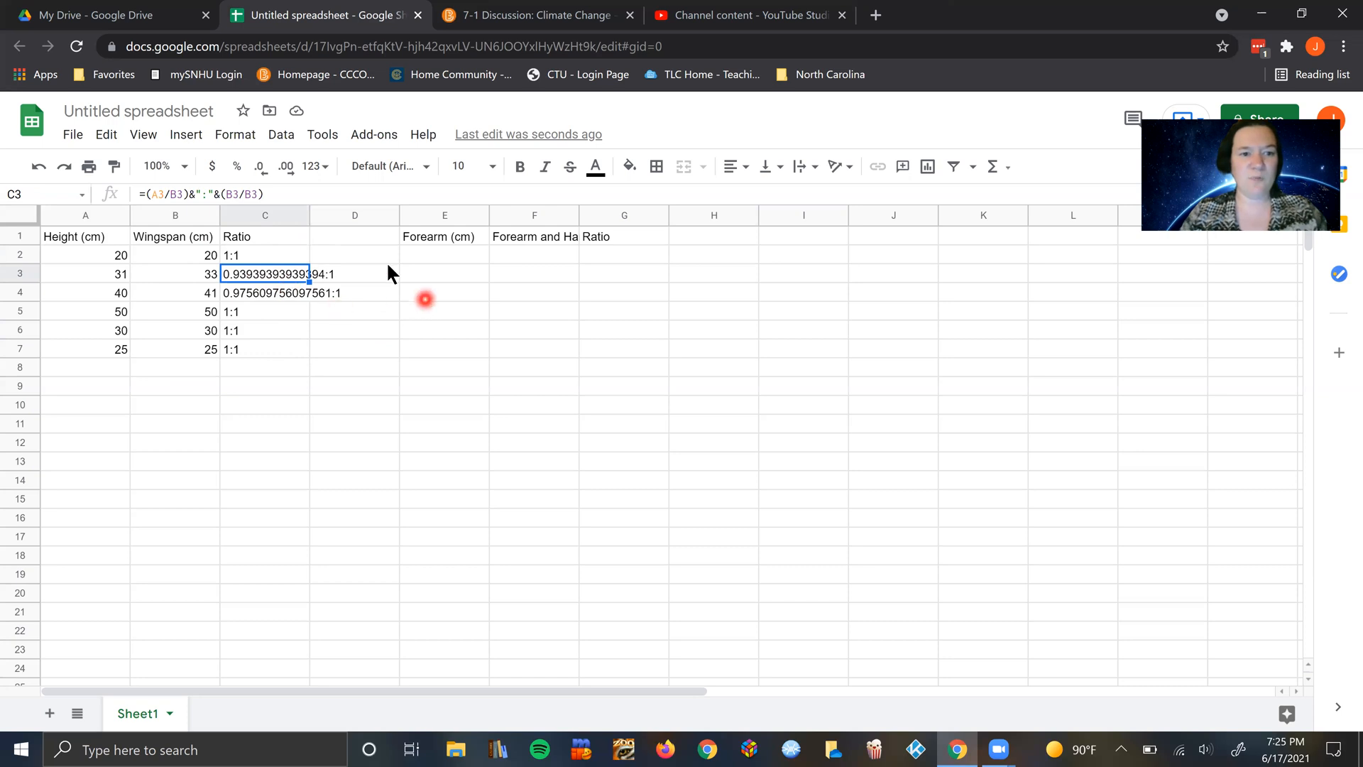
{"action": "left_click", "coordinate": [260, 176]}
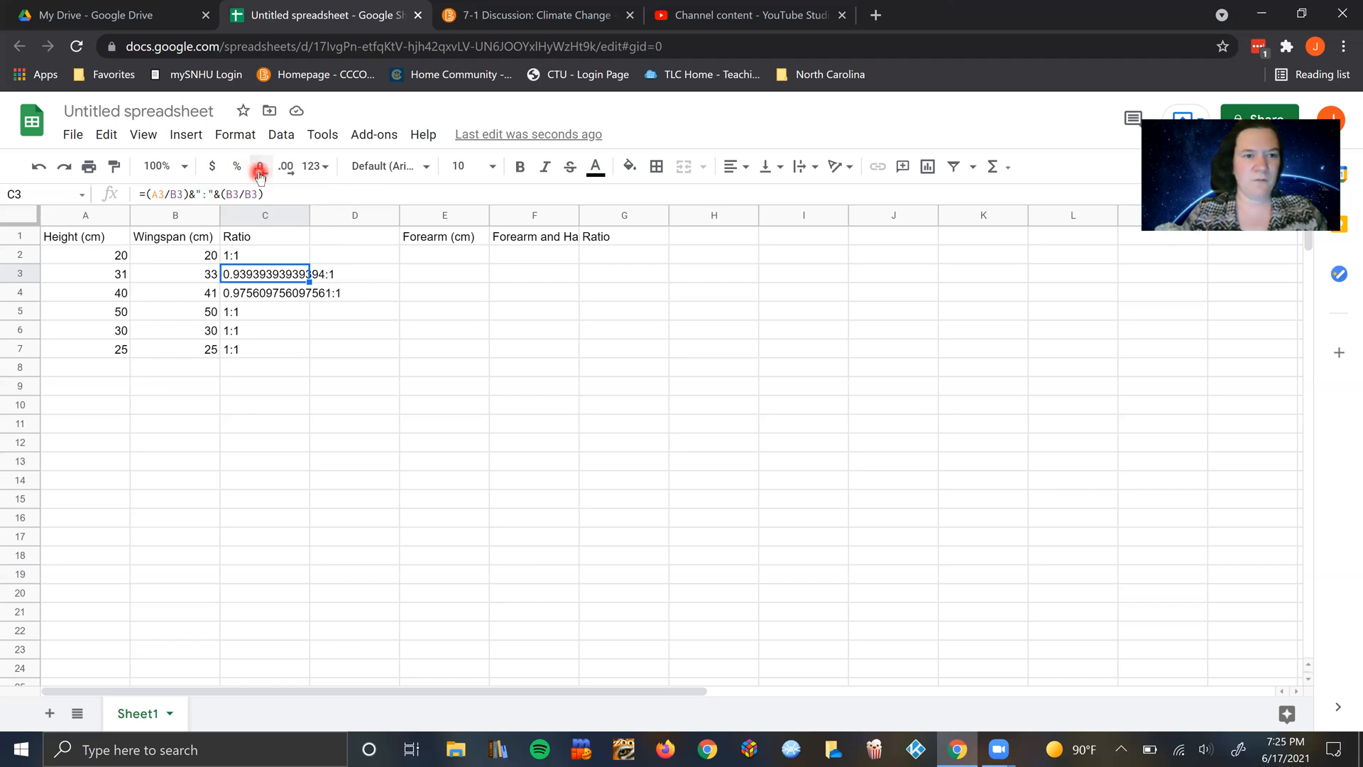
{"action": "left_click", "coordinate": [281, 295]}
{"action": "left_click", "coordinate": [275, 275]}
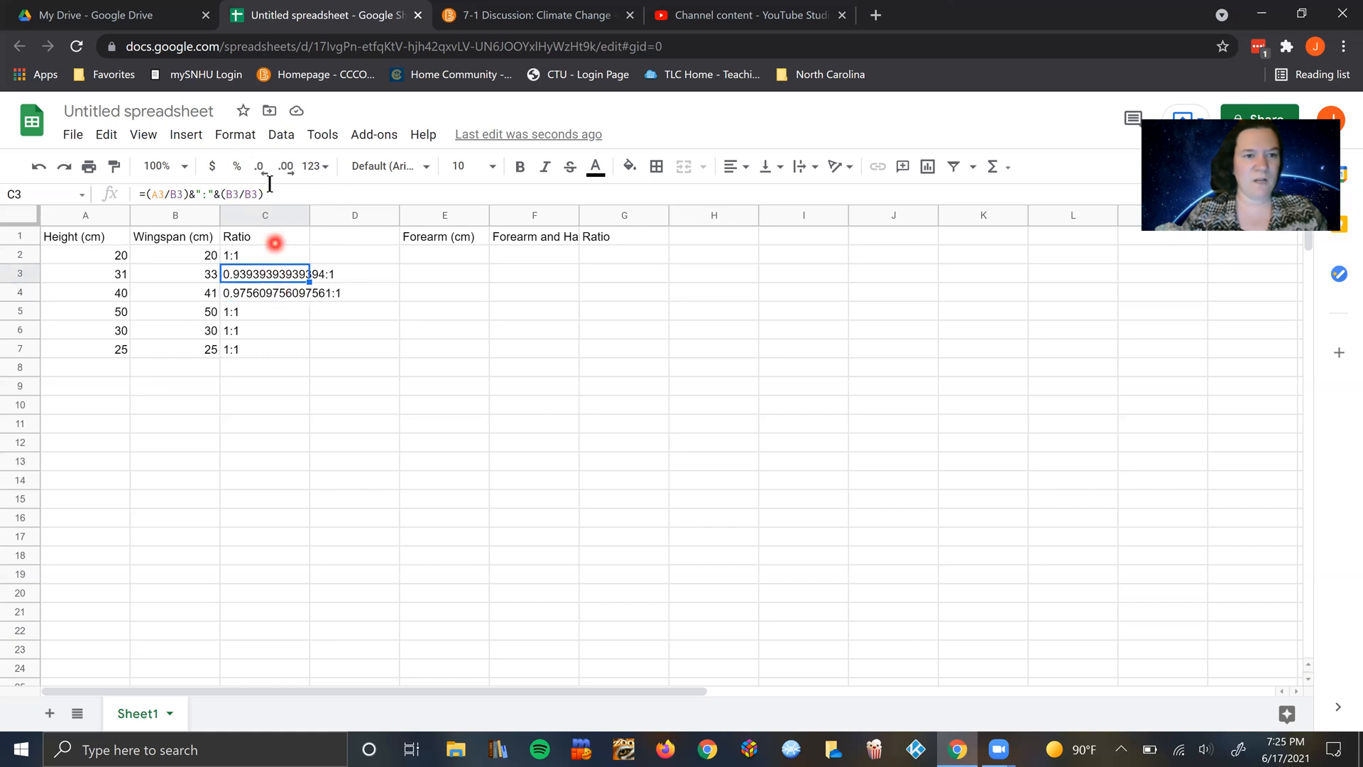
{"action": "left_click", "coordinate": [281, 310]}
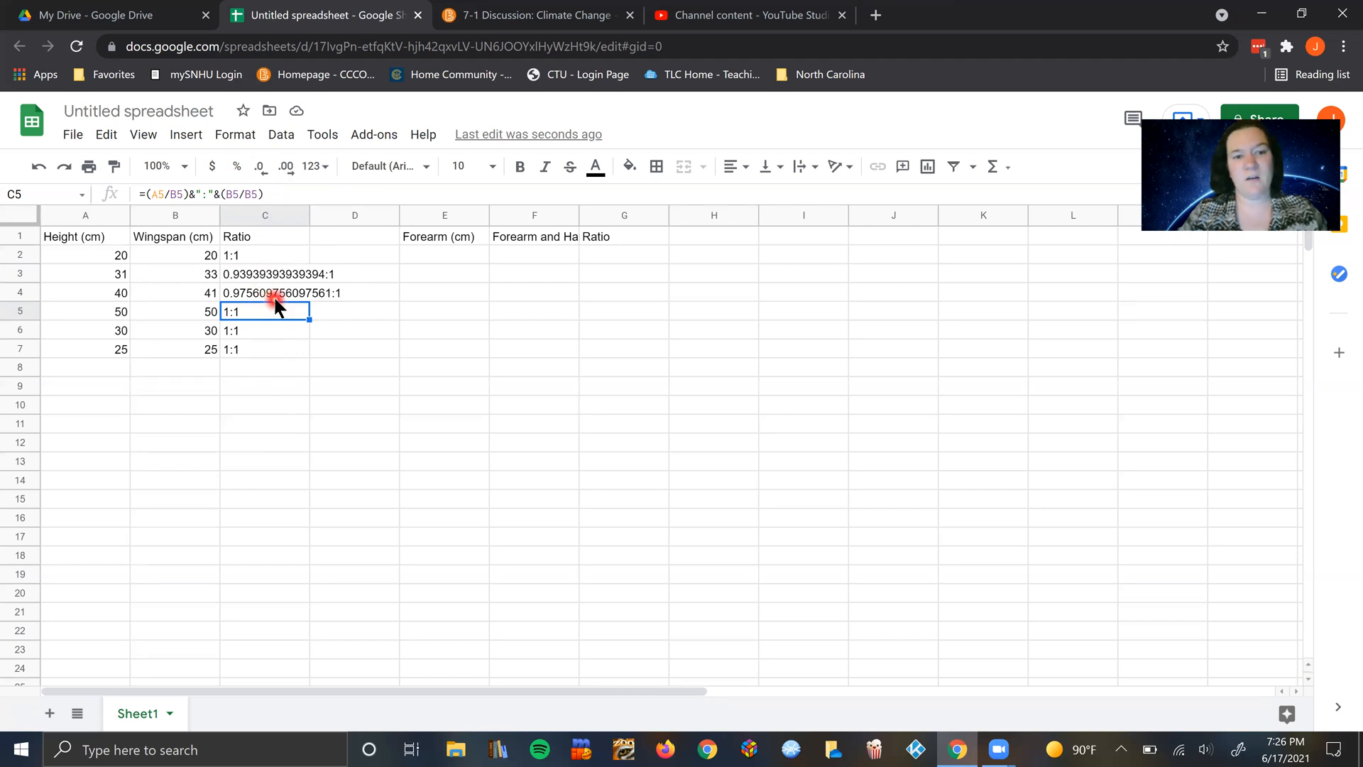
Step: Enter forearm and forearm-and-hand measurements of 15 and 20 in E2 and F2, and 10 and 22 in E3 and F3
{"action": "left_click", "coordinate": [440, 257]}
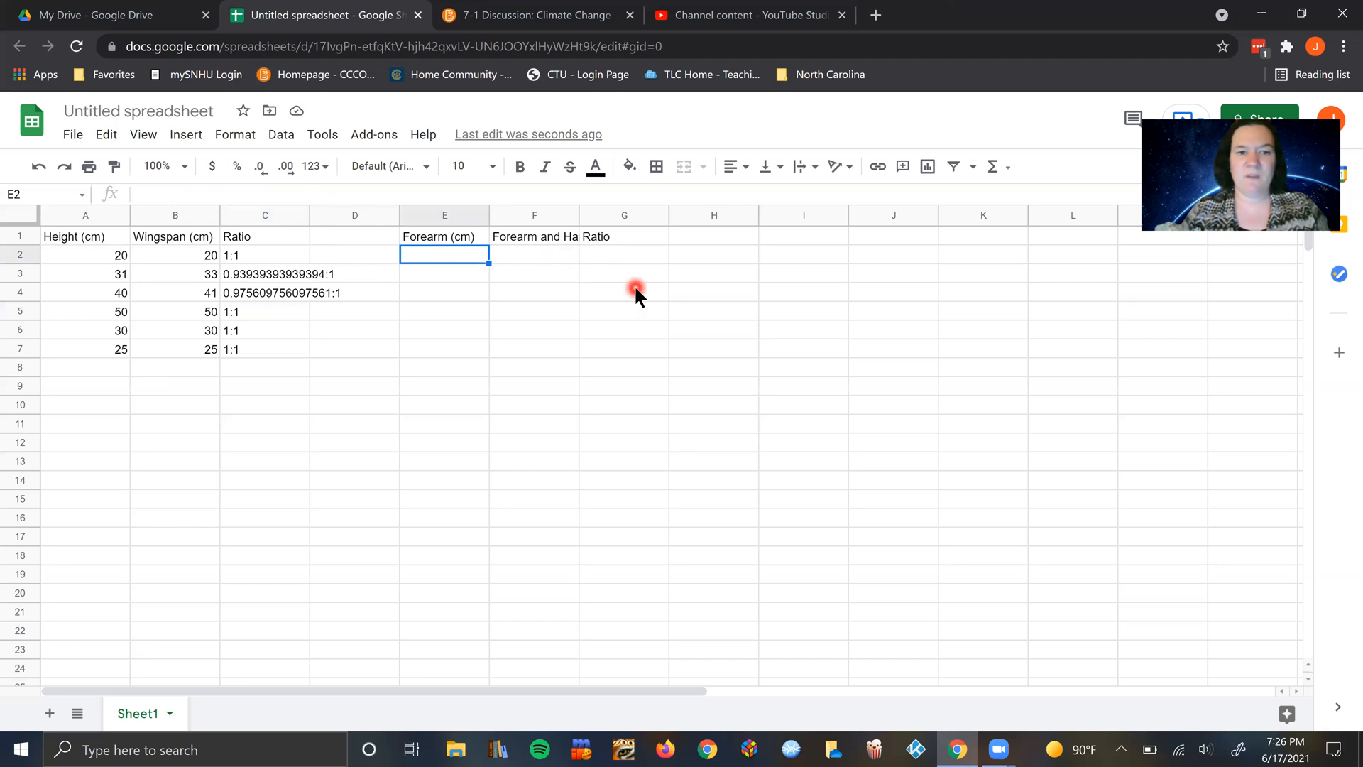
{"action": "type", "text": "15"}
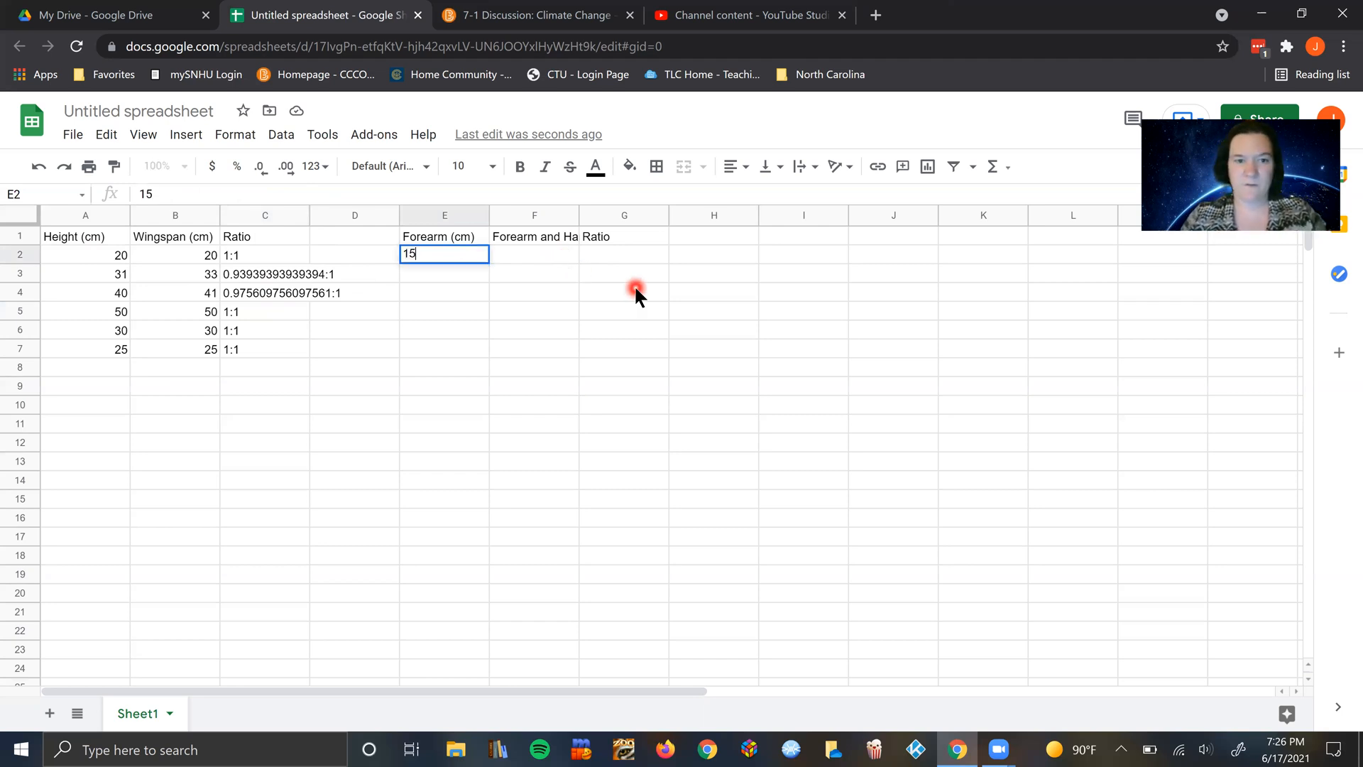
{"action": "left_click", "coordinate": [531, 256]}
{"action": "type", "text": "20"}
{"action": "left_click", "coordinate": [471, 277]}
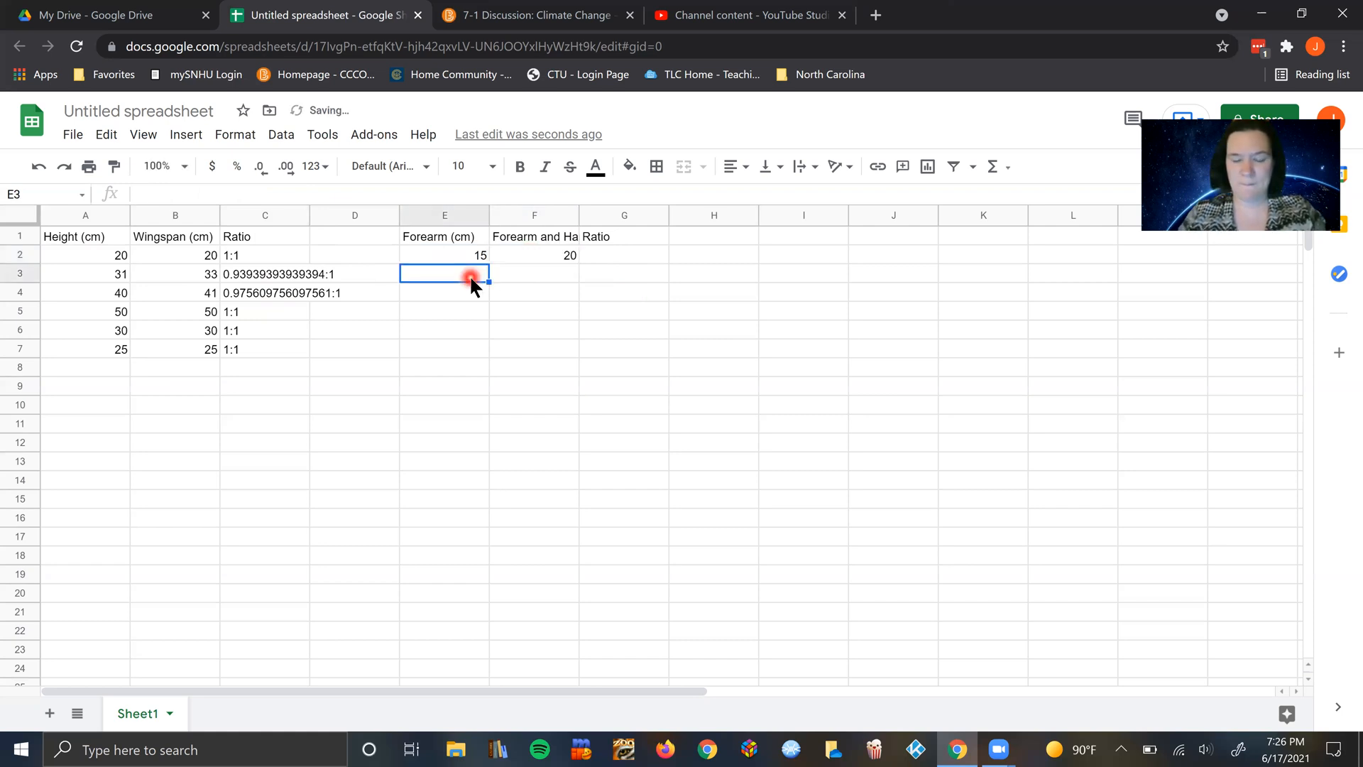
{"action": "type", "text": "10"}
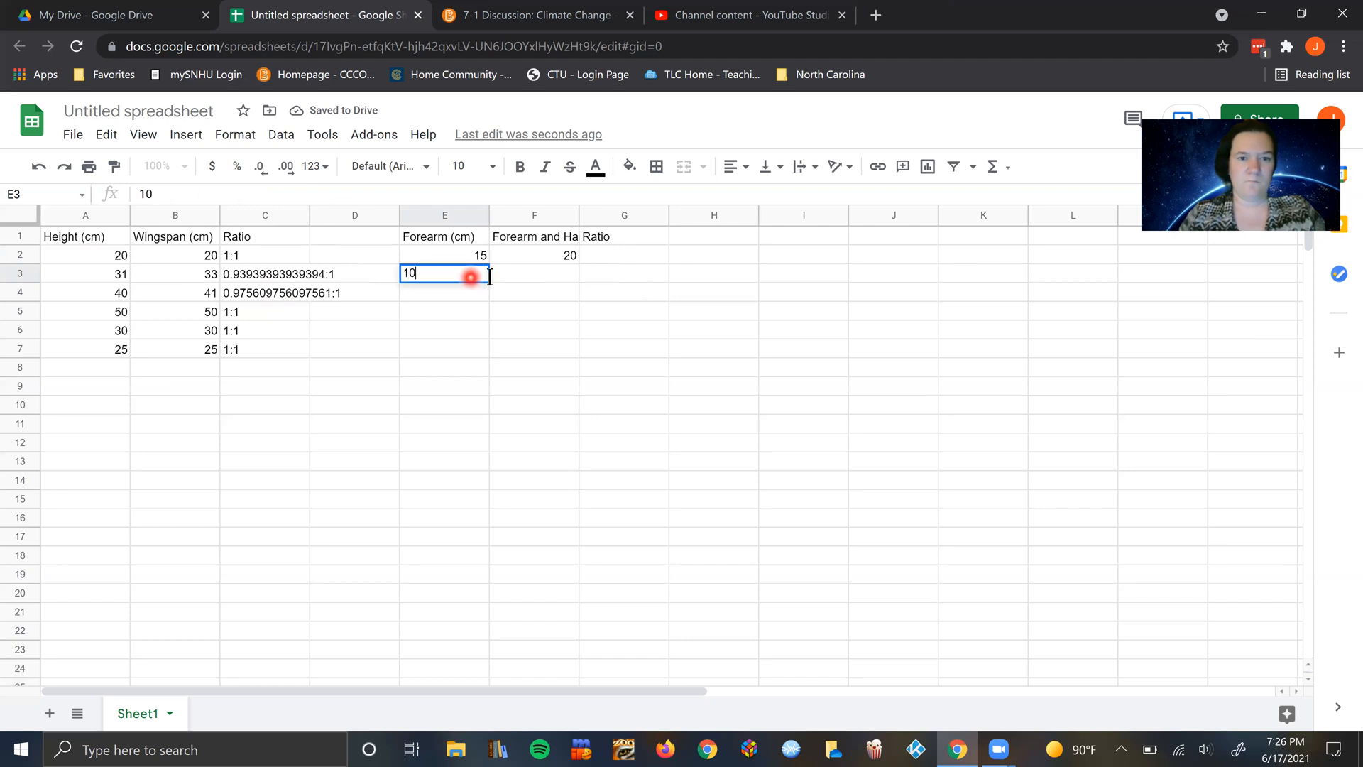
{"action": "left_click", "coordinate": [520, 274]}
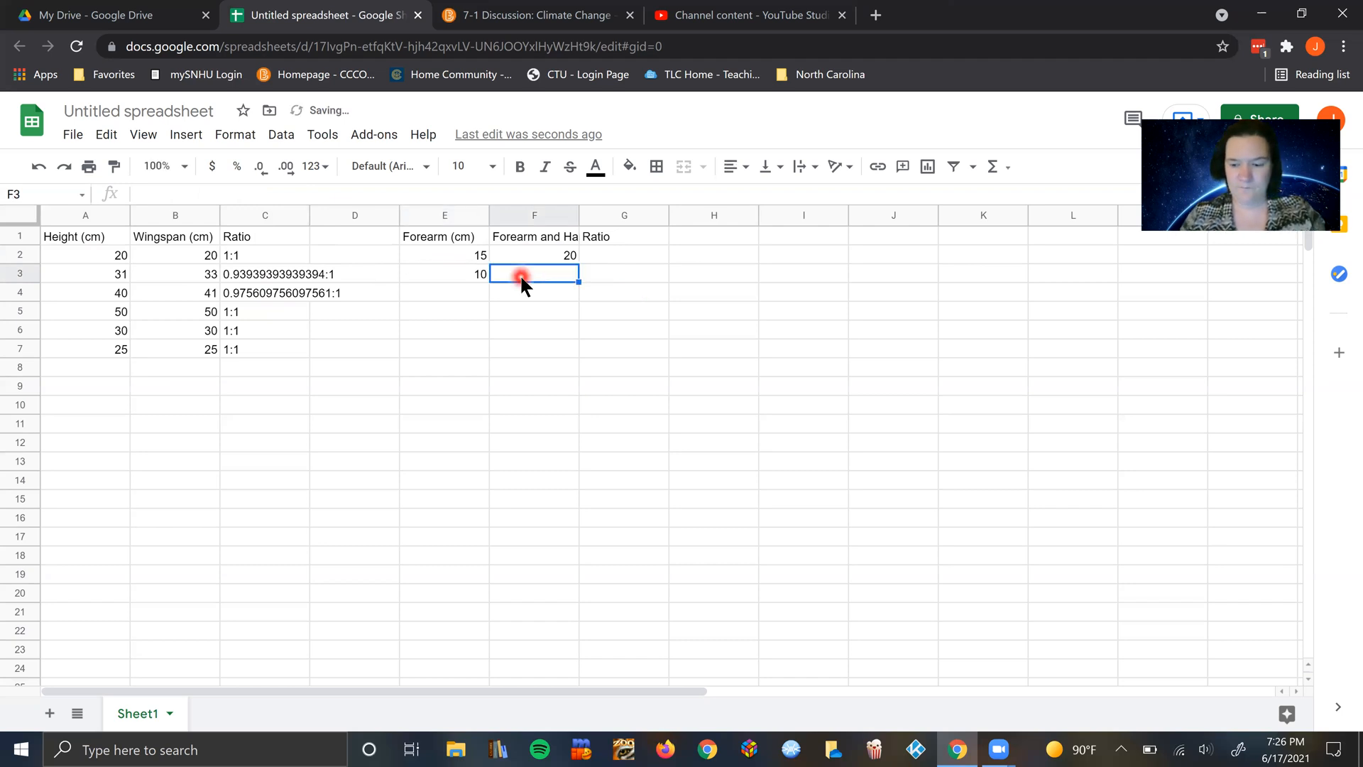
{"action": "type", "text": "22"}
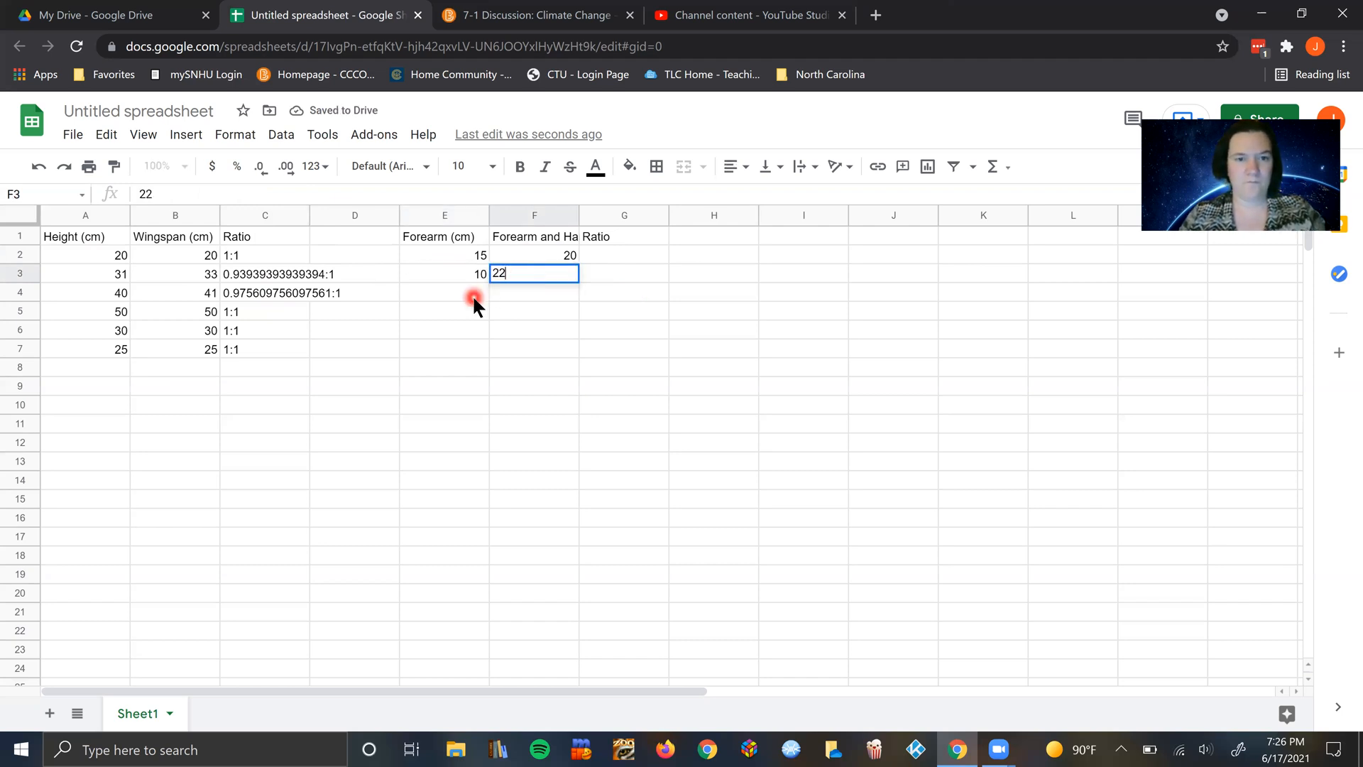
Step: Enter 25 as the forearm measurement in cell E4 and 28 as the forearm-and-hand measurement in F4
{"action": "left_click", "coordinate": [474, 299]}
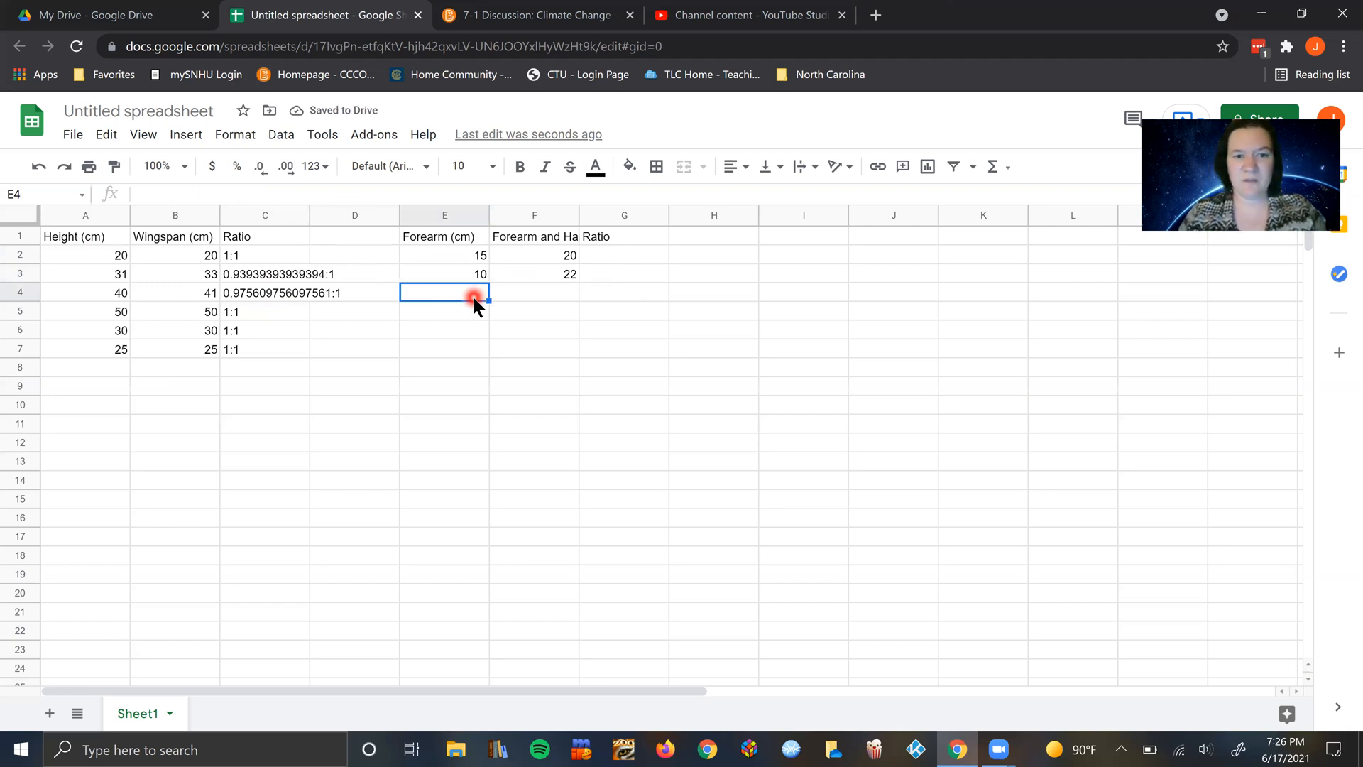
{"action": "type", "text": "25"}
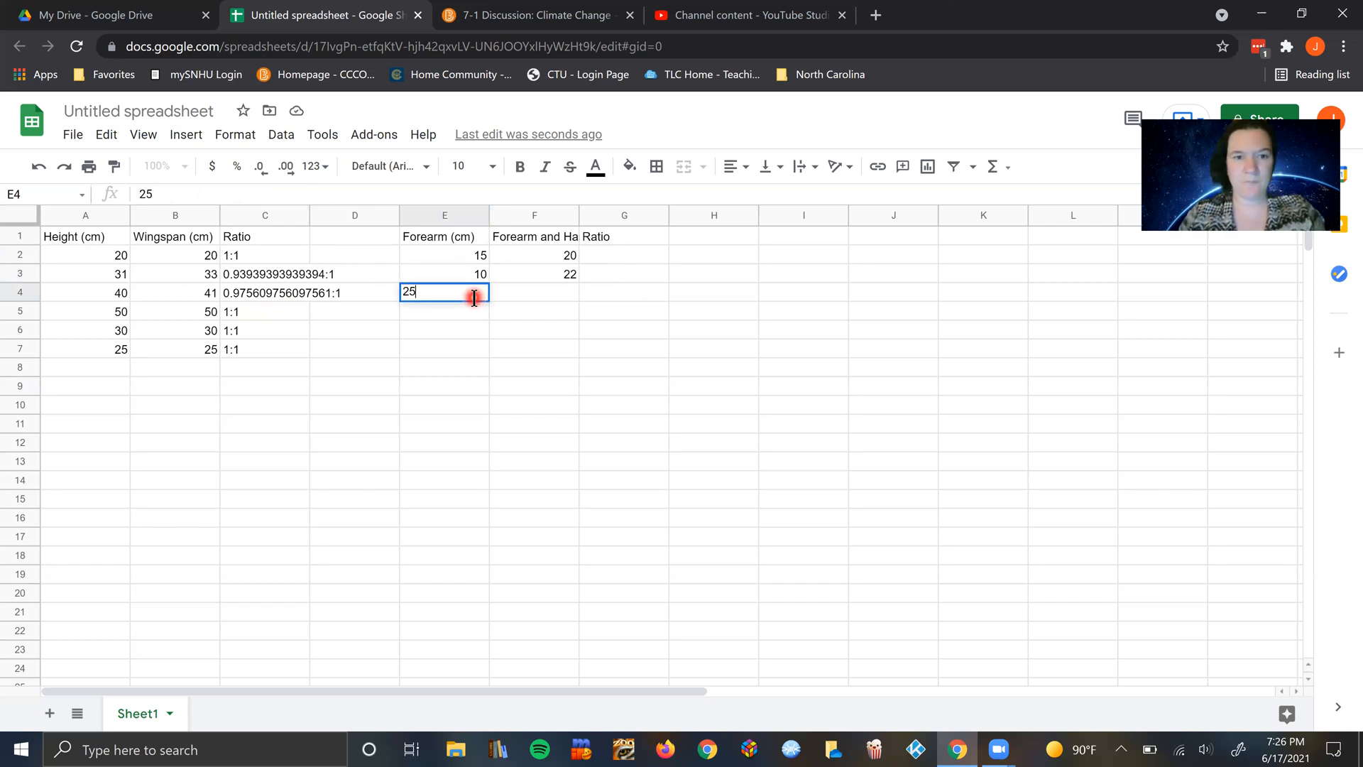
{"action": "left_click", "coordinate": [556, 295]}
{"action": "type", "text": "28"}
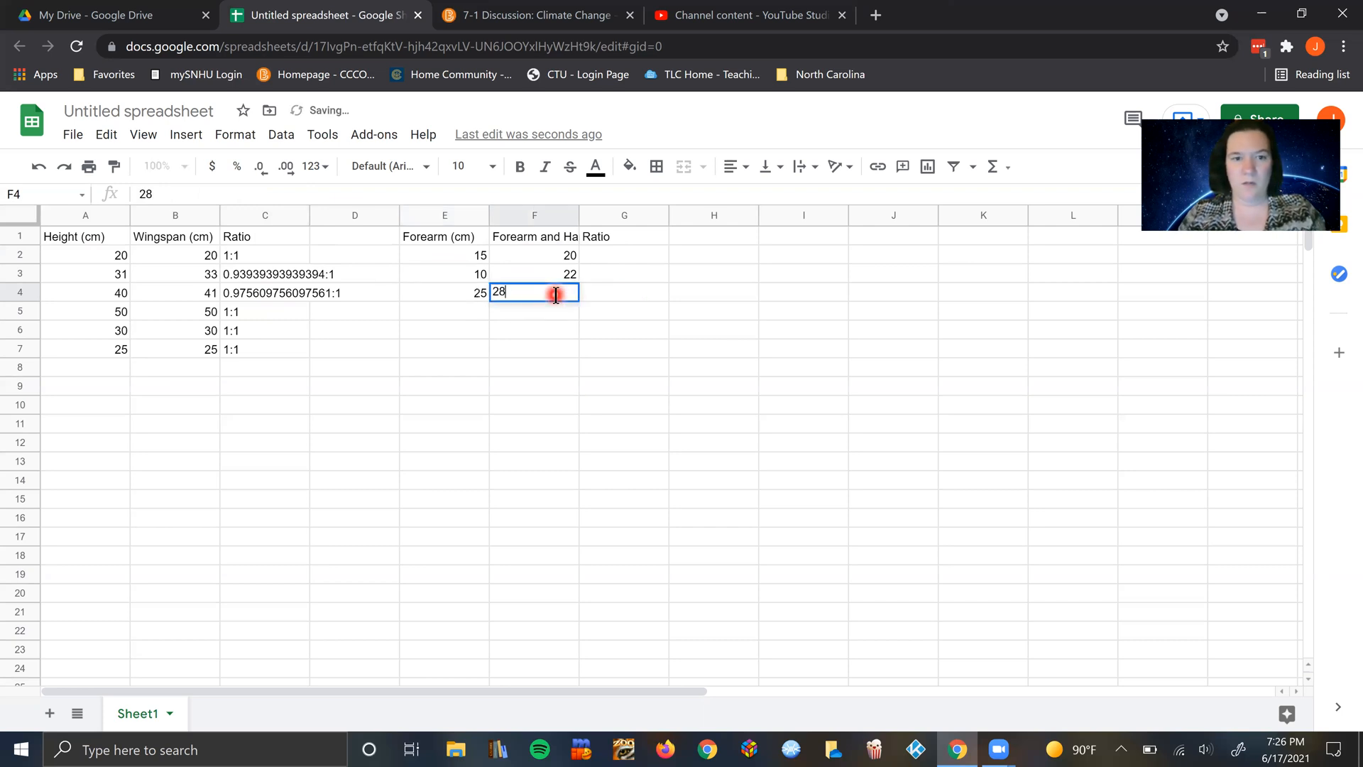
{"action": "left_click", "coordinate": [445, 311]}
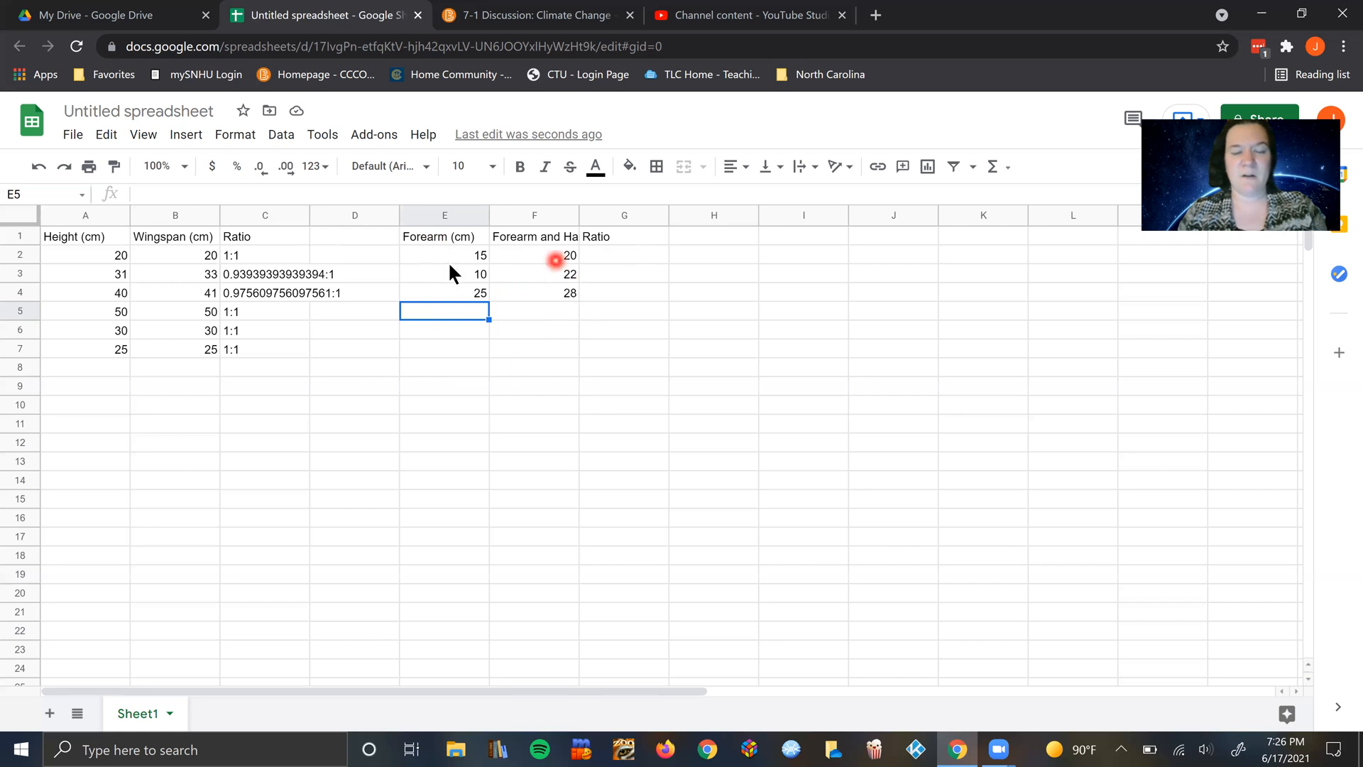
Step: Begin the ratio formula in cell G2 by dividing the forearm by the forearm-and-hand measurement as =(E2/F2)
{"action": "left_click", "coordinate": [599, 253]}
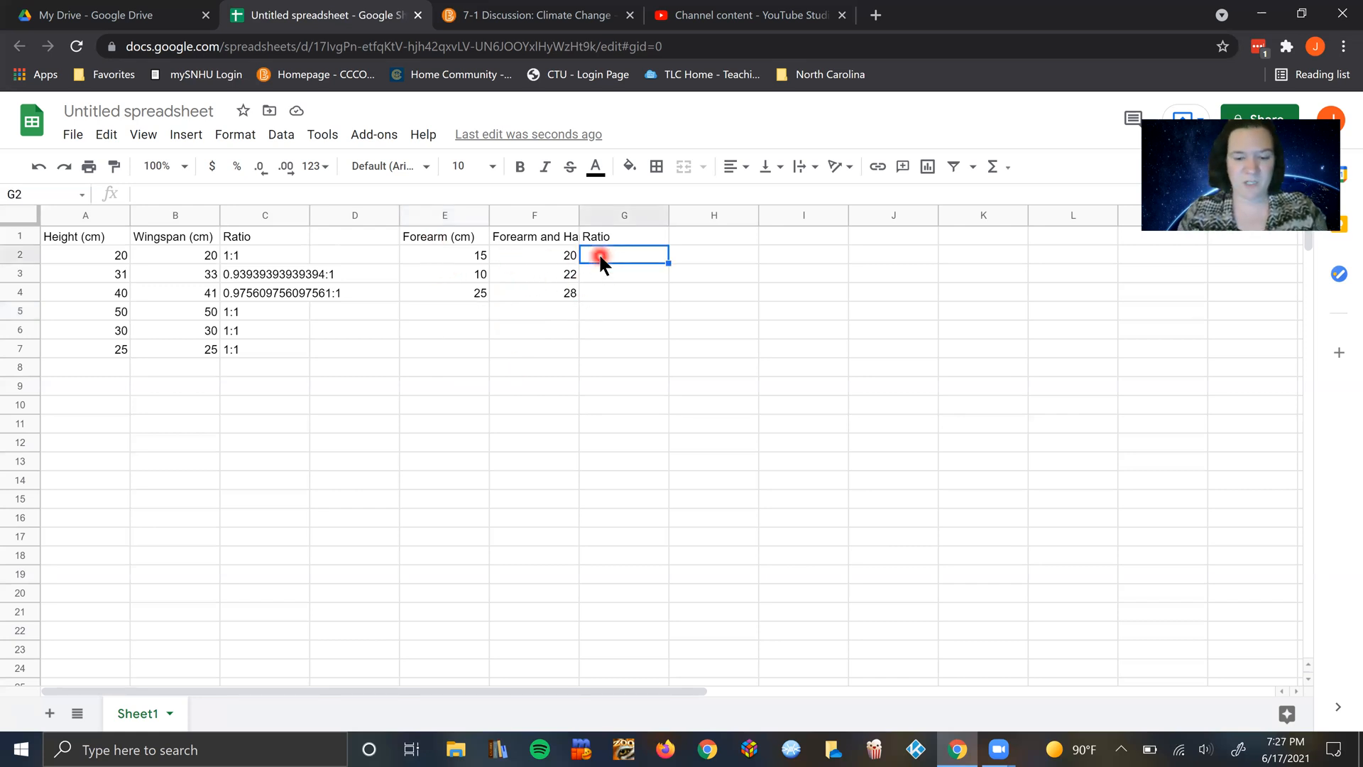
{"action": "type", "text": "="}
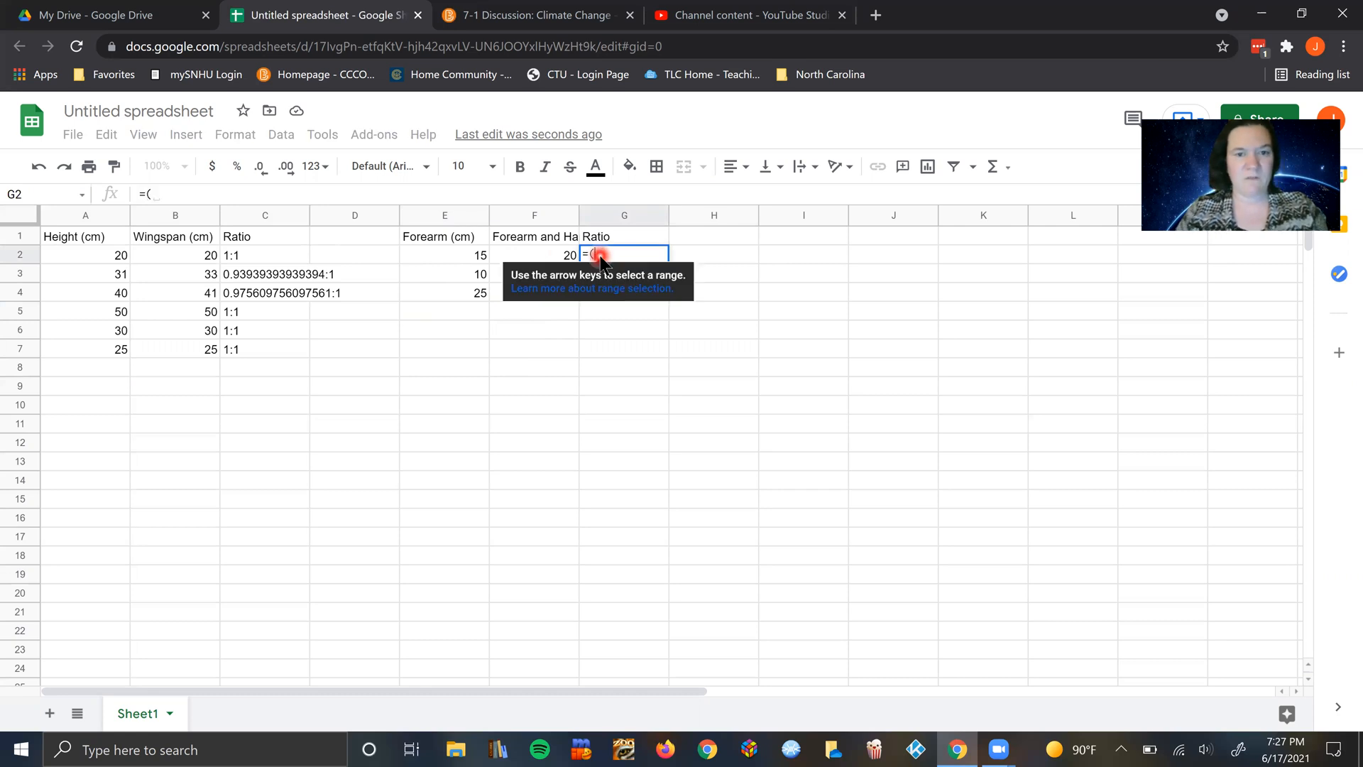
{"action": "type", "text": "("}
{"action": "left_click", "coordinate": [461, 253]}
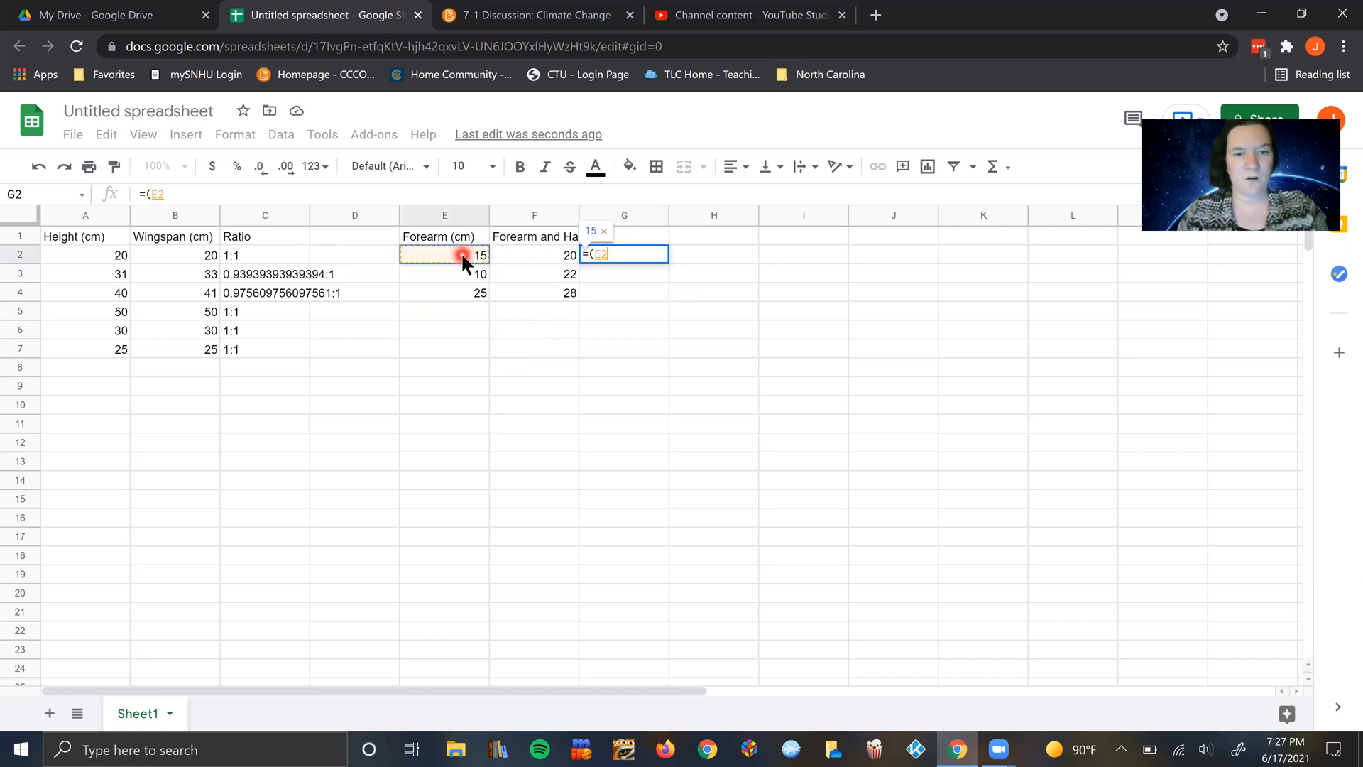
{"action": "type", "text": "/"}
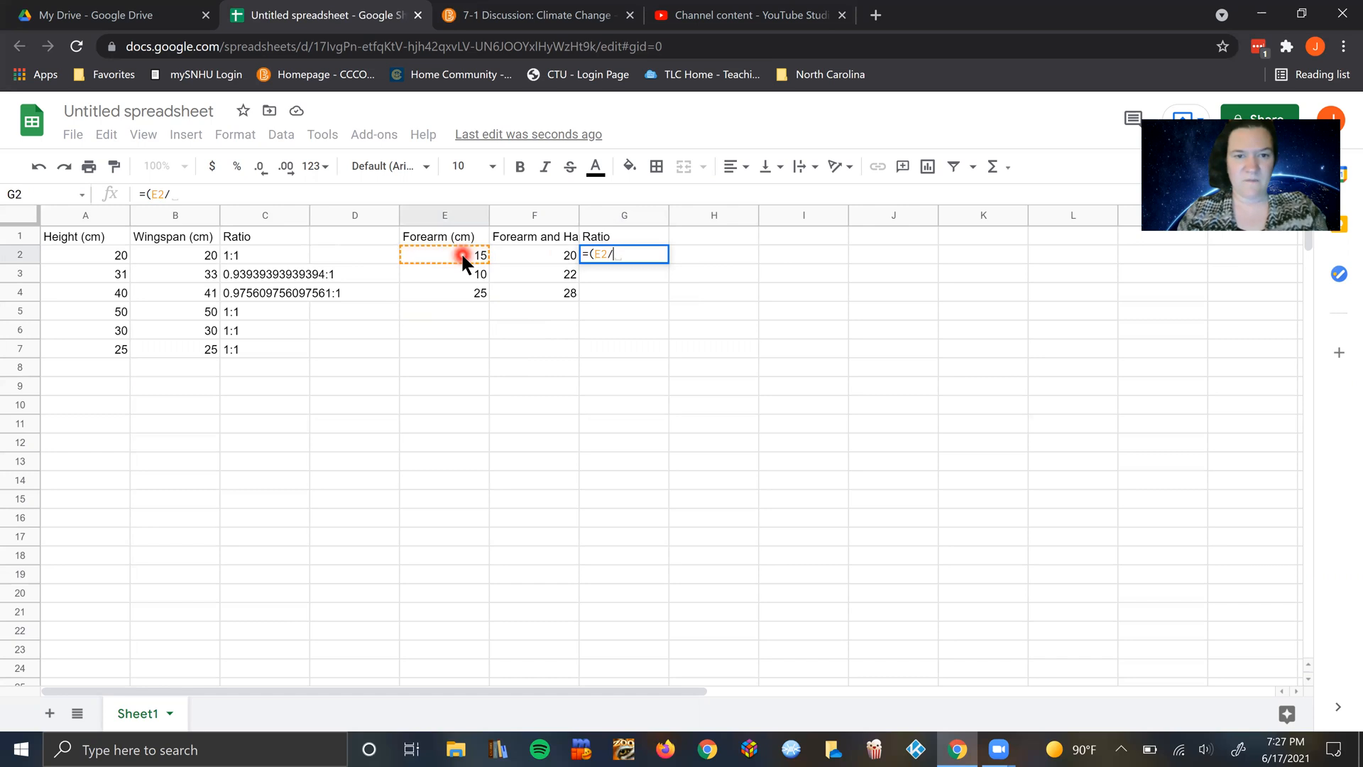
{"action": "left_click", "coordinate": [523, 260]}
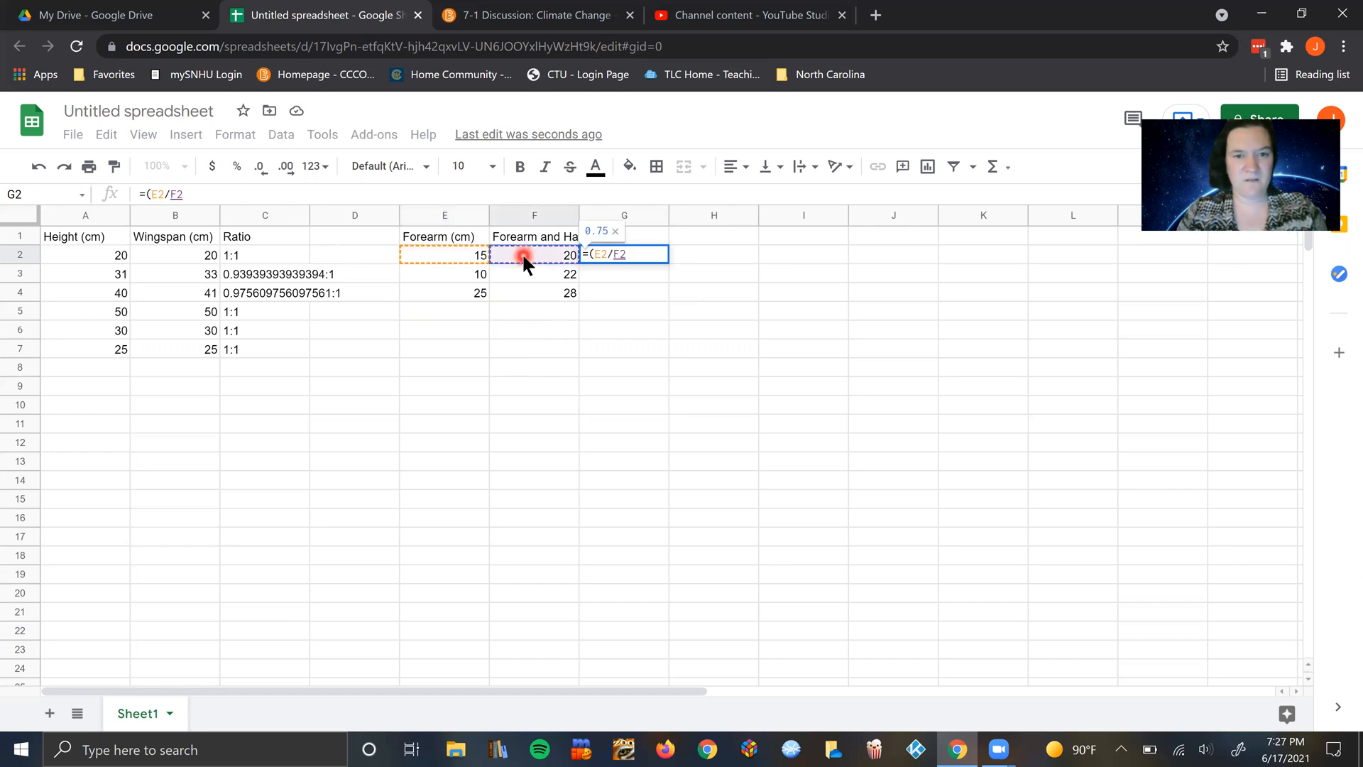
{"action": "type", "text": ")"}
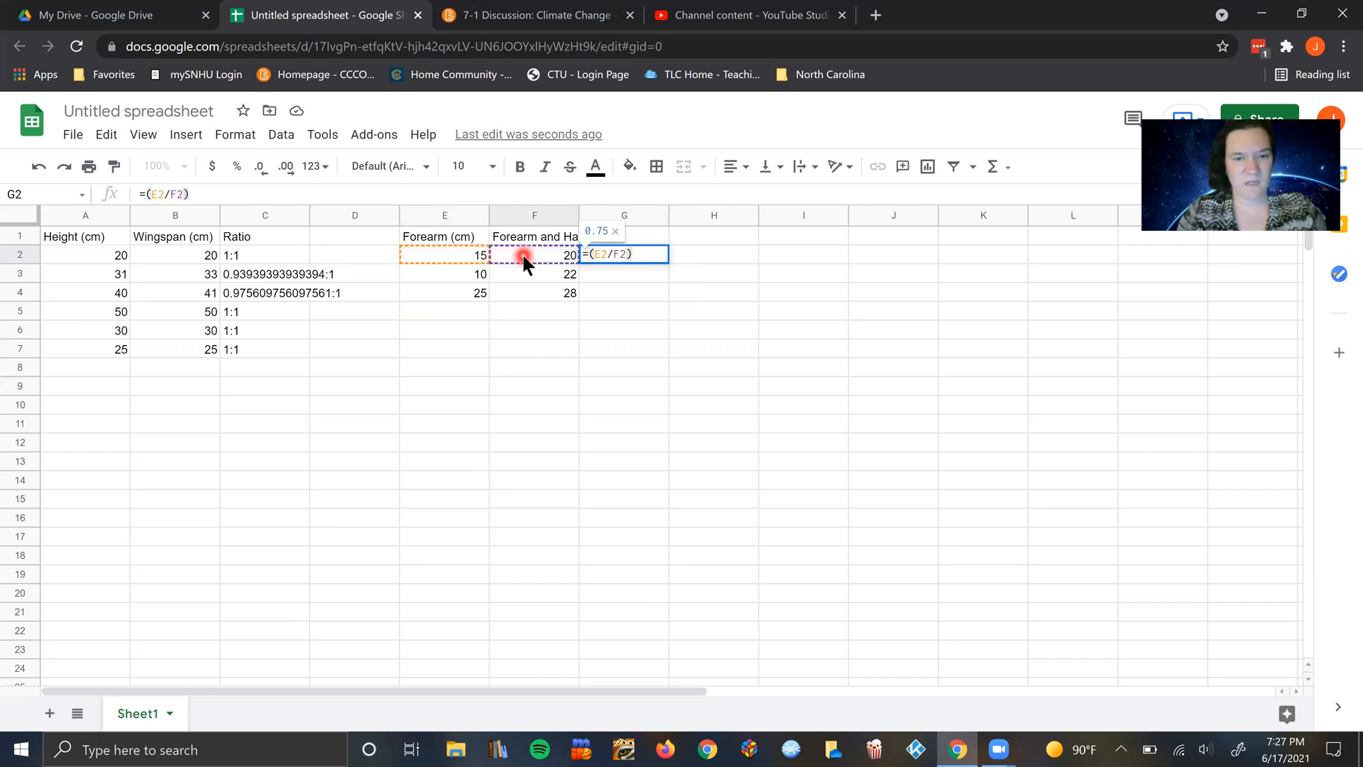
{"action": "type", "text": "&"}
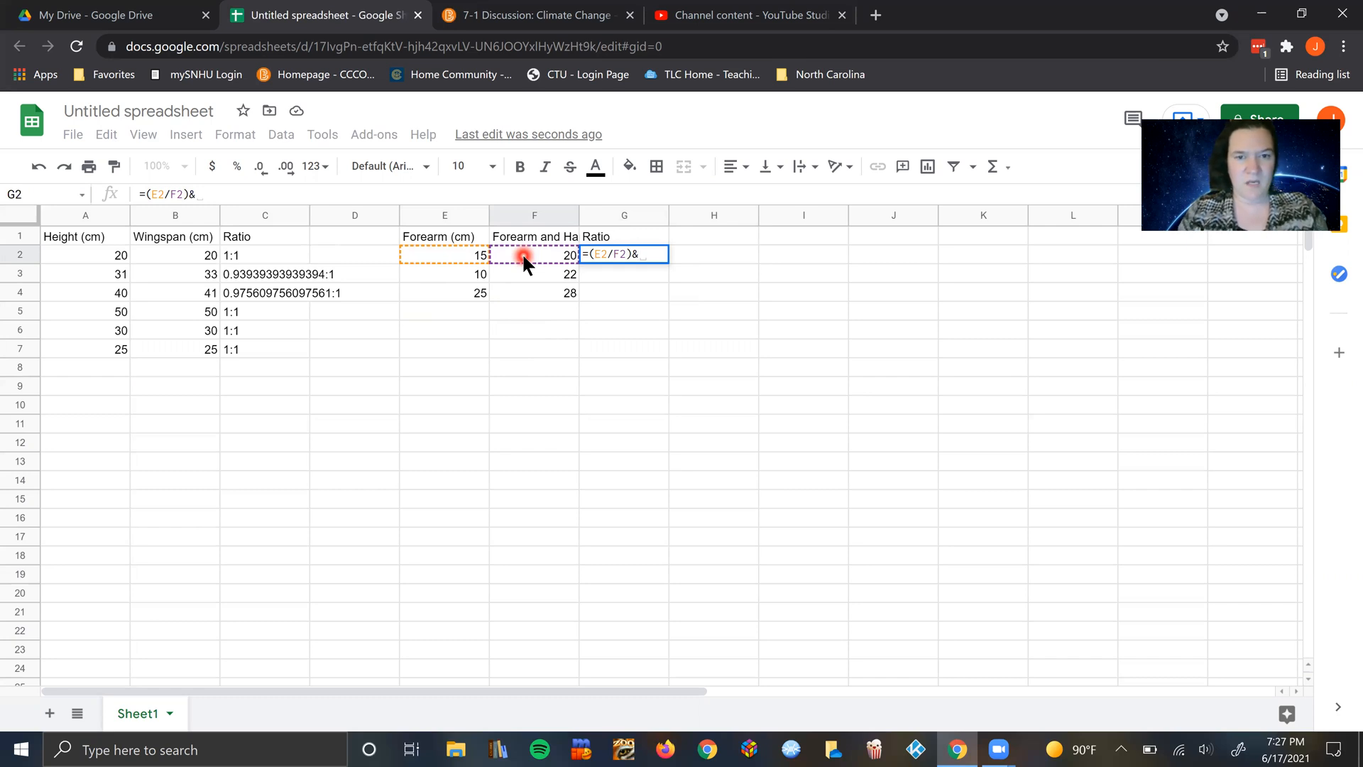
{"action": "type", "text": "\":\""}
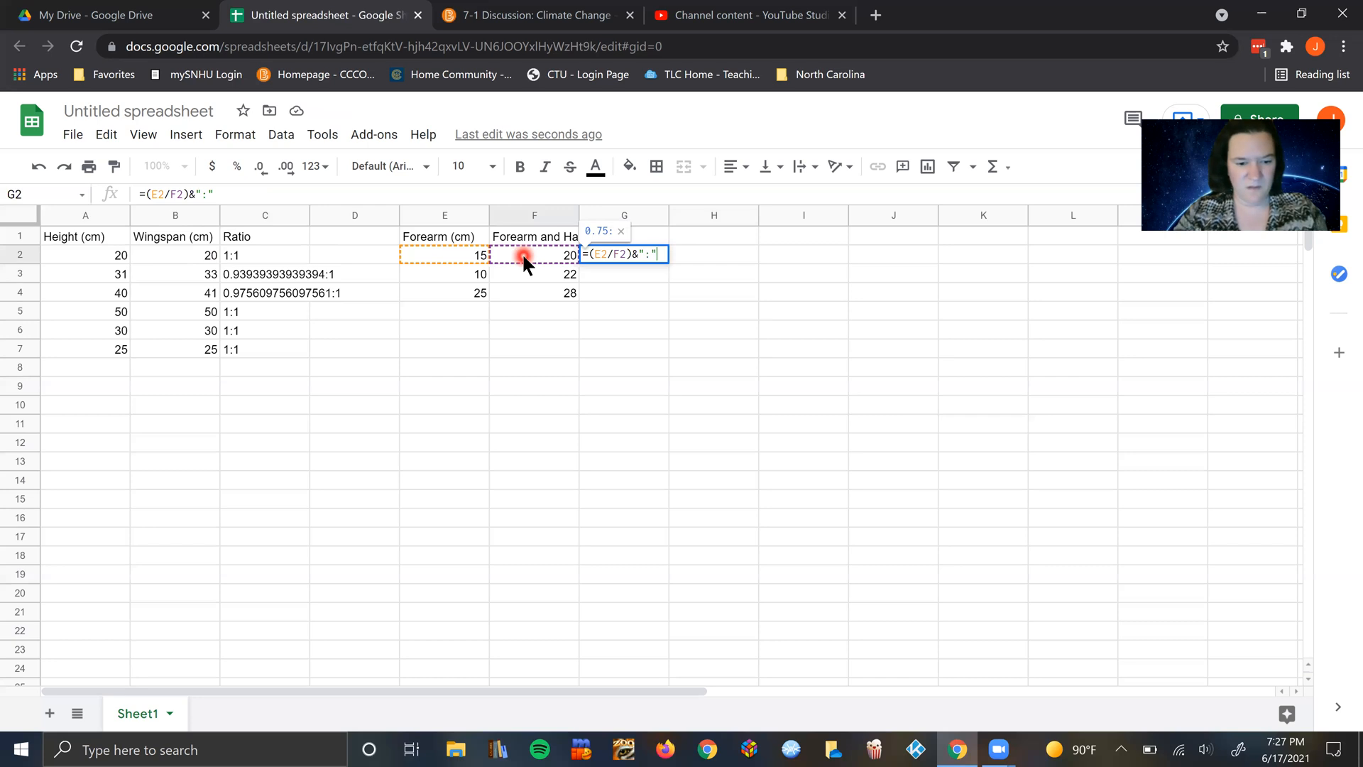
{"action": "type", "text": "&("}
Step: Extend the G2 formula with a colon and the forearm-and-hand value divided by itself, giving =(E2/F2)&":"&(F2/F2)
{"action": "left_click", "coordinate": [537, 262]}
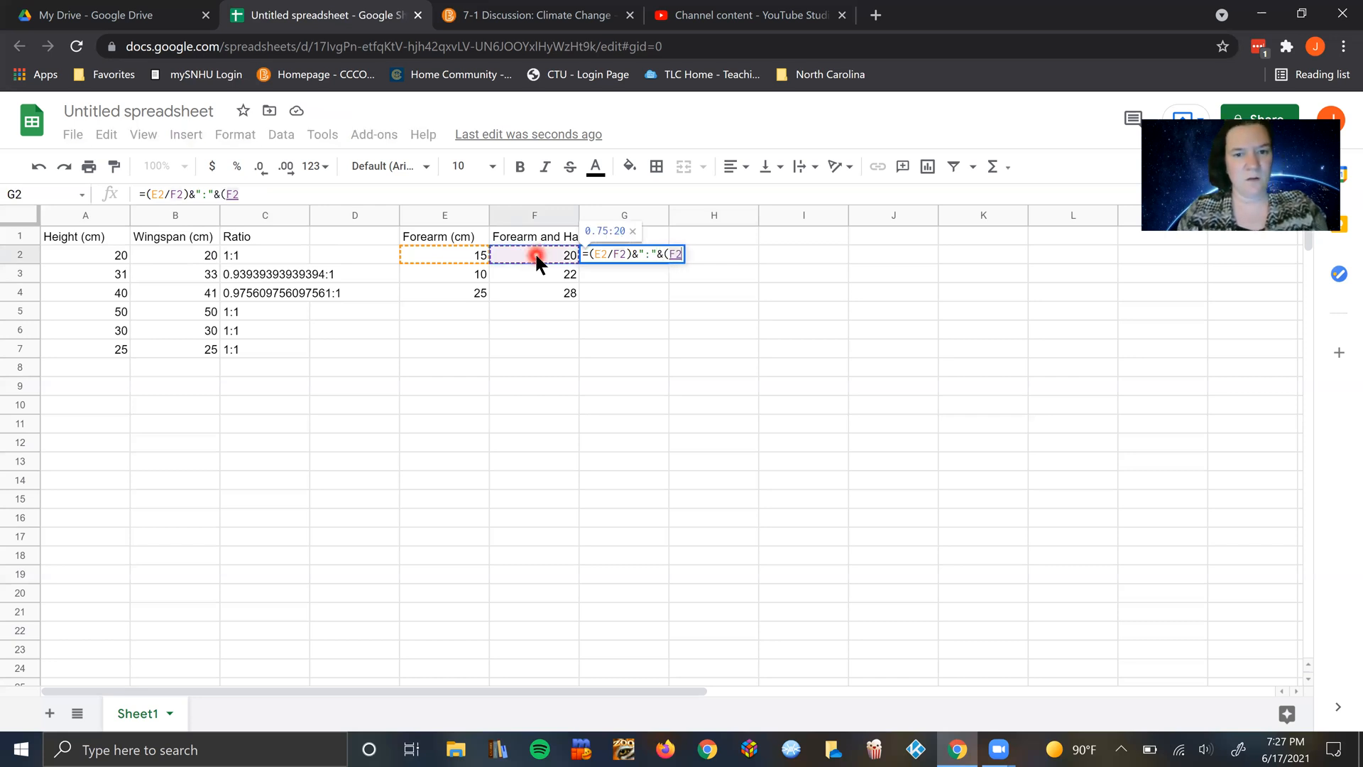
{"action": "type", "text": "/"}
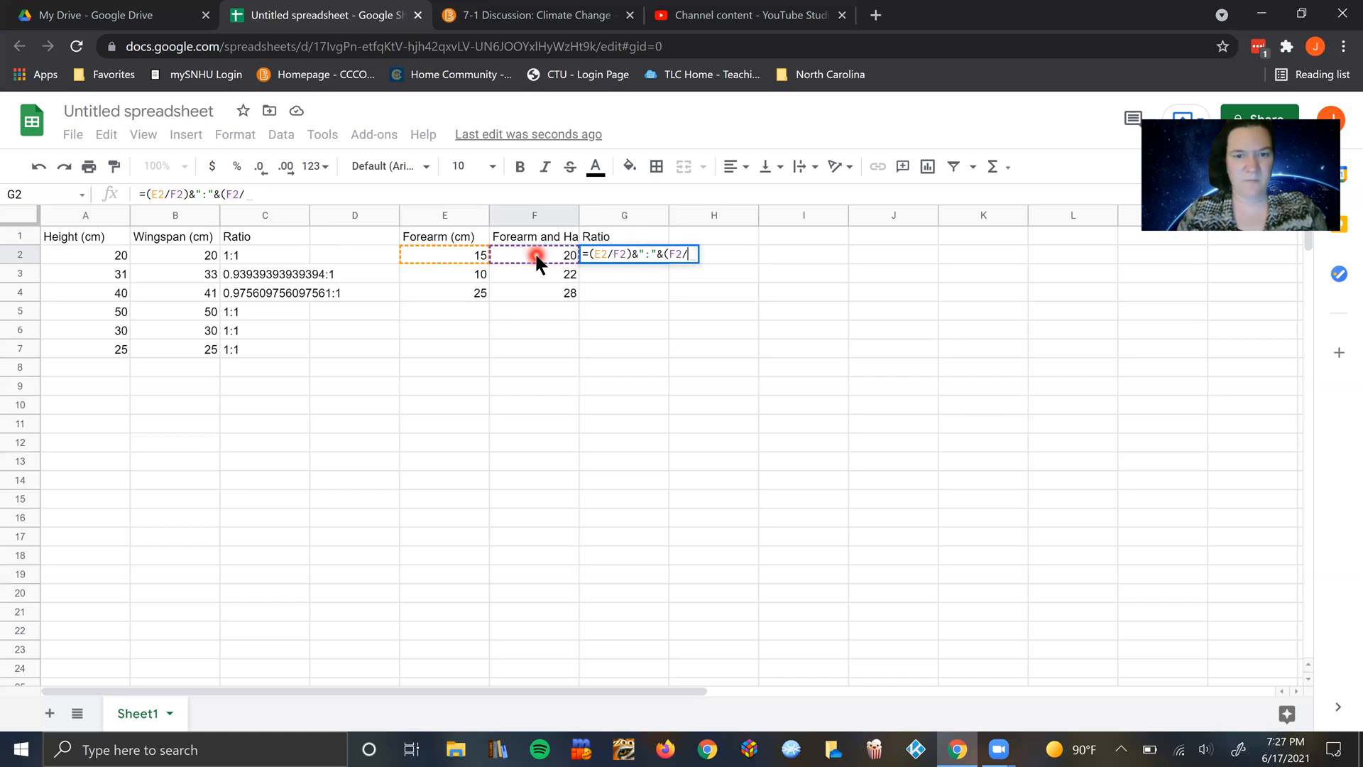
{"action": "left_click", "coordinate": [537, 259]}
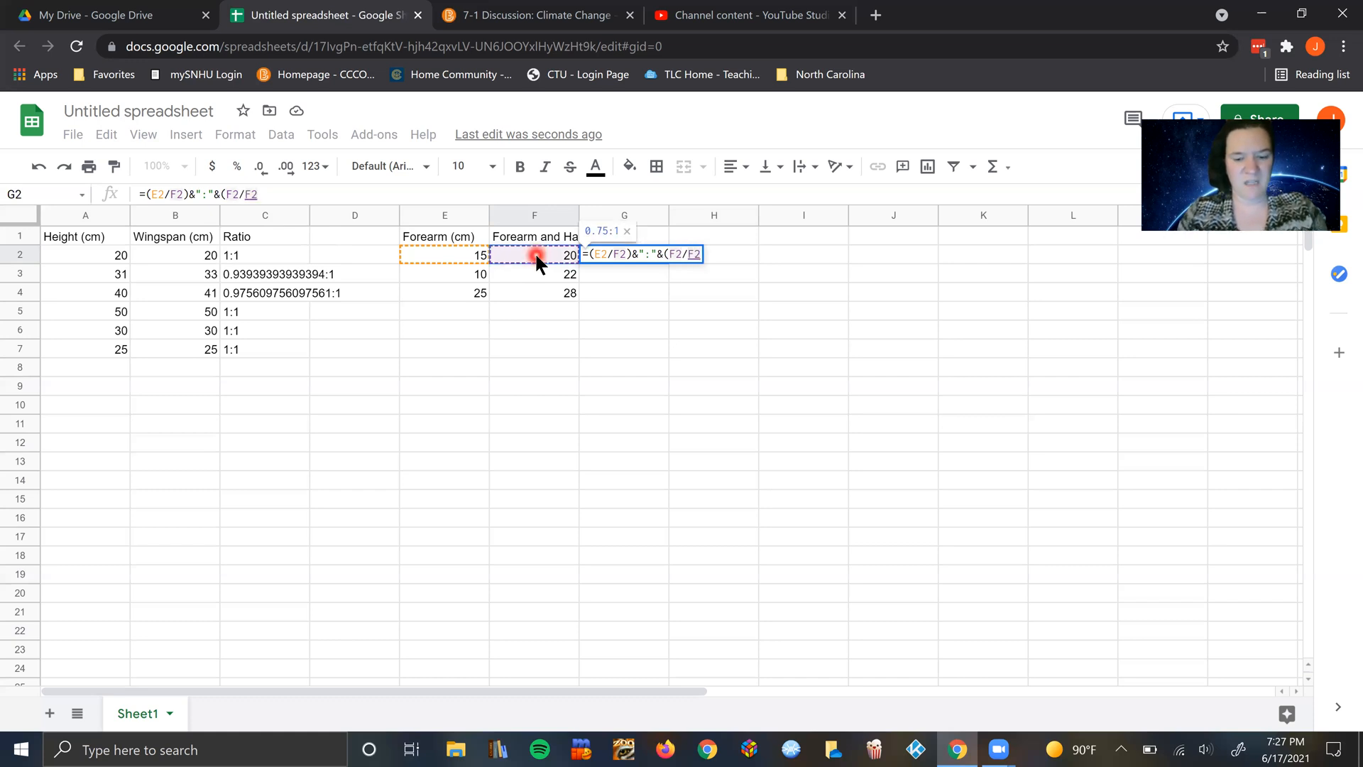
{"action": "type", "text": ")"}
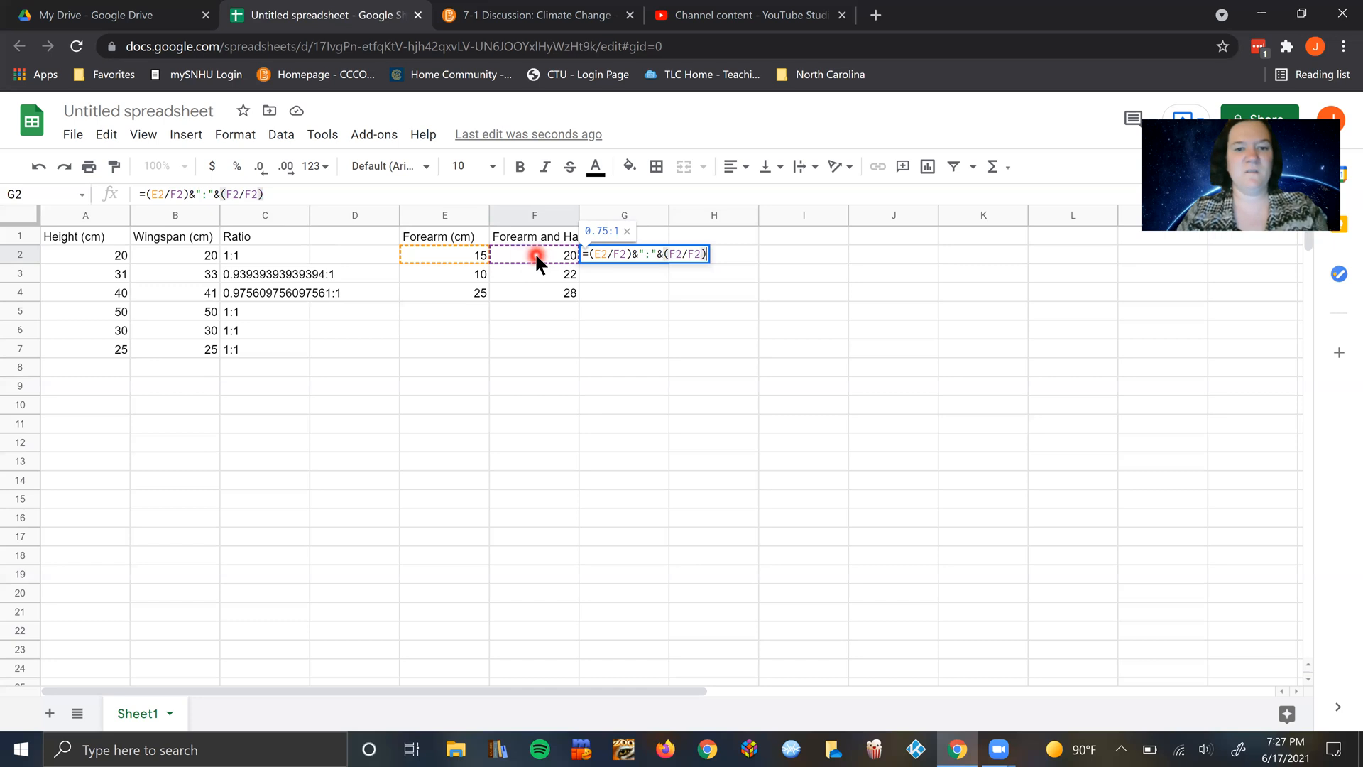
Step: Commit the G2 formula and accept the suggested autofill for ratio cells G3 and G4
{"action": "key", "text": "Return"}
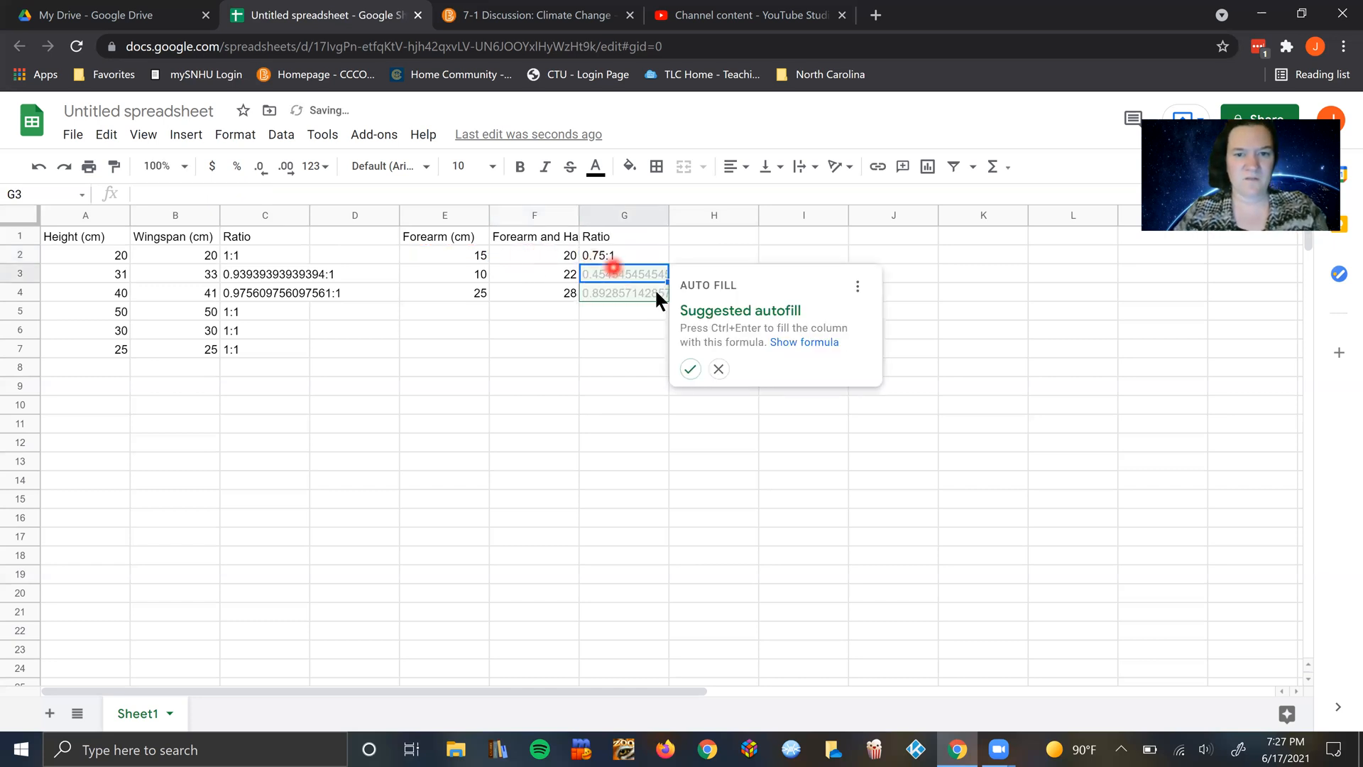
{"action": "left_click", "coordinate": [690, 370]}
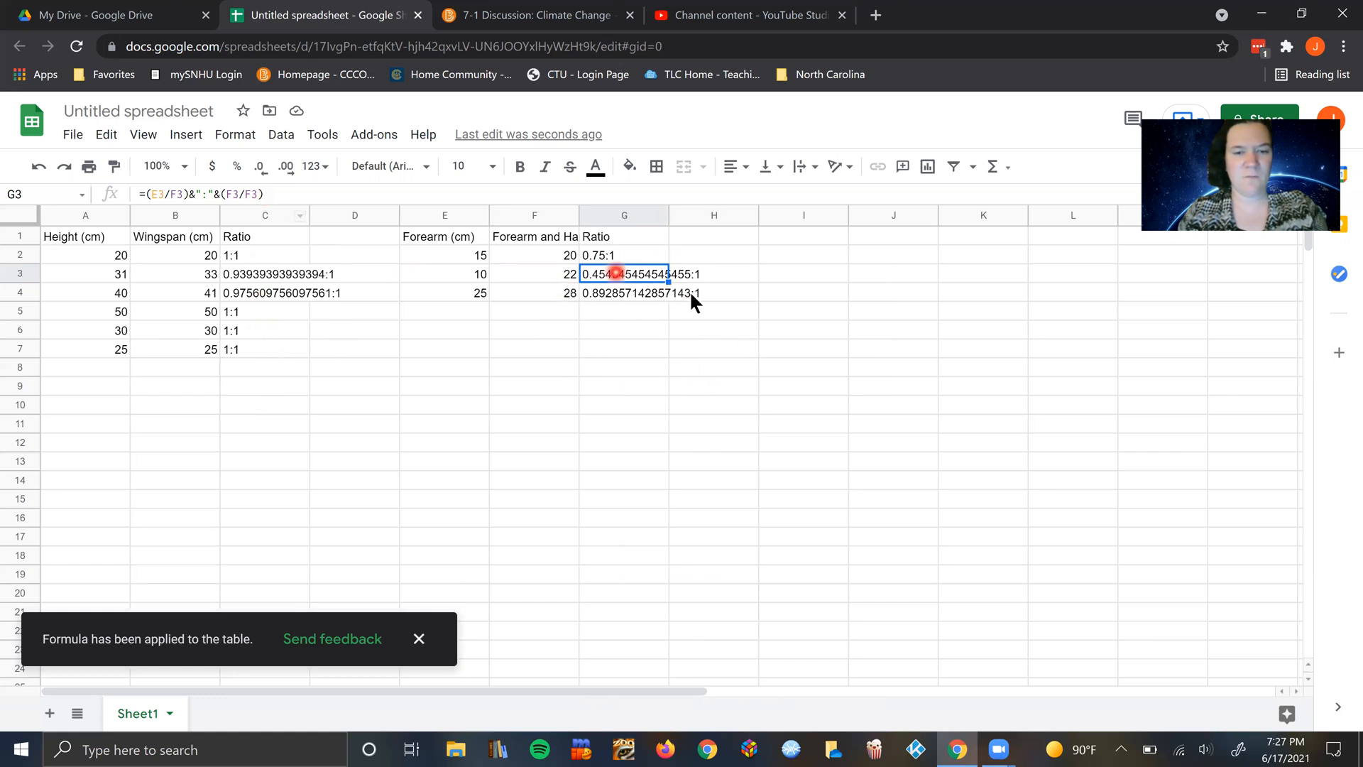
{"action": "left_click", "coordinate": [504, 356]}
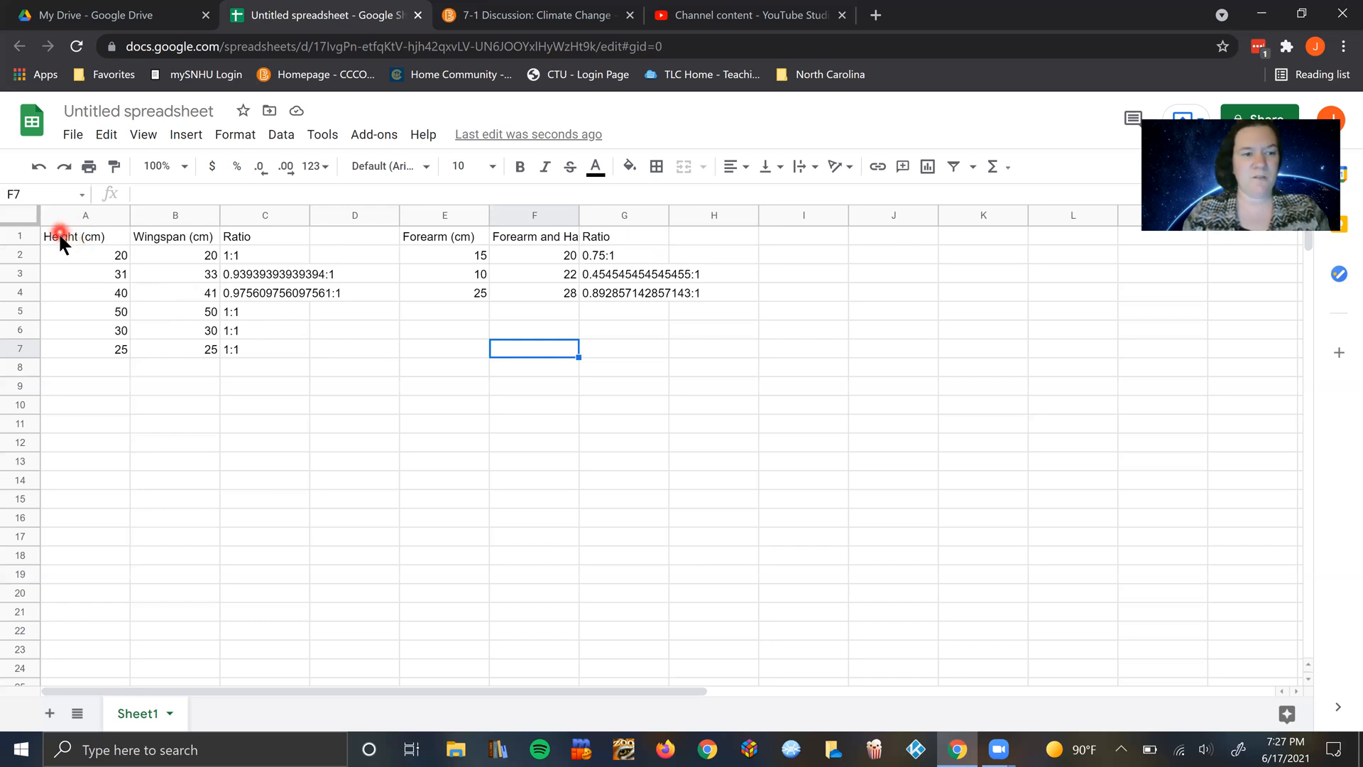
Step: Insert a chart from the height, wingspan and ratio data in A1:C7 and move it slightly lower and further left on the sheet
{"action": "left_click_drag", "start_coordinate": [58, 232], "coordinate": [258, 345]}
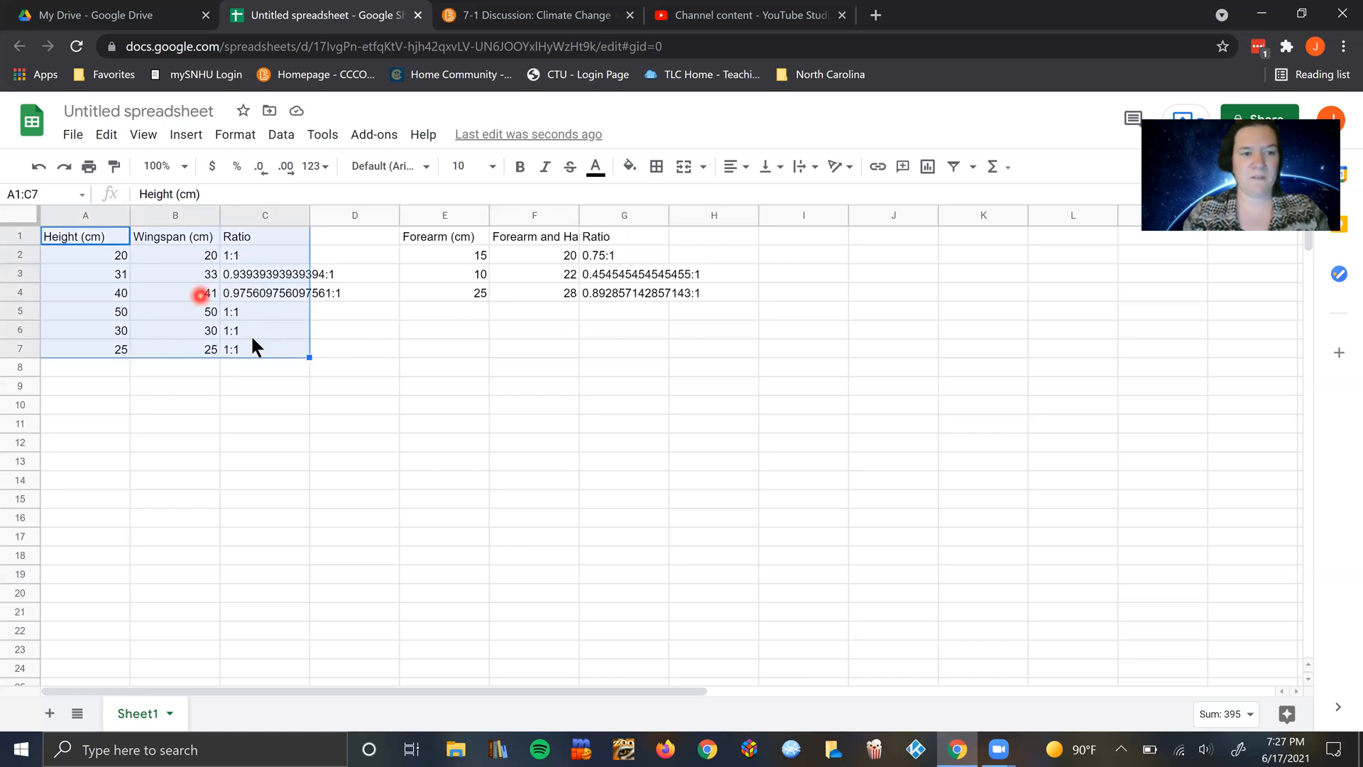
{"action": "left_click", "coordinate": [186, 136]}
{"action": "left_click", "coordinate": [211, 394]}
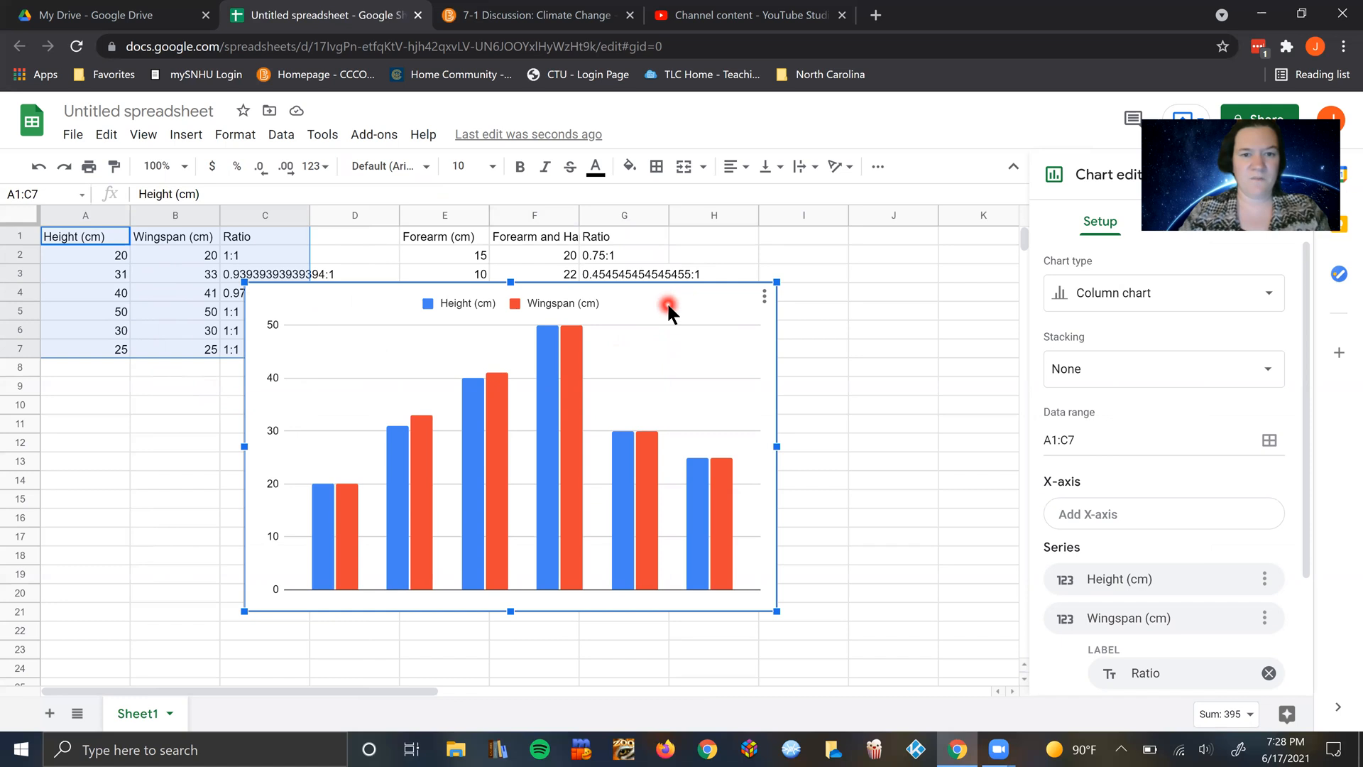
{"action": "left_click_drag", "start_coordinate": [668, 306], "coordinate": [601, 325]}
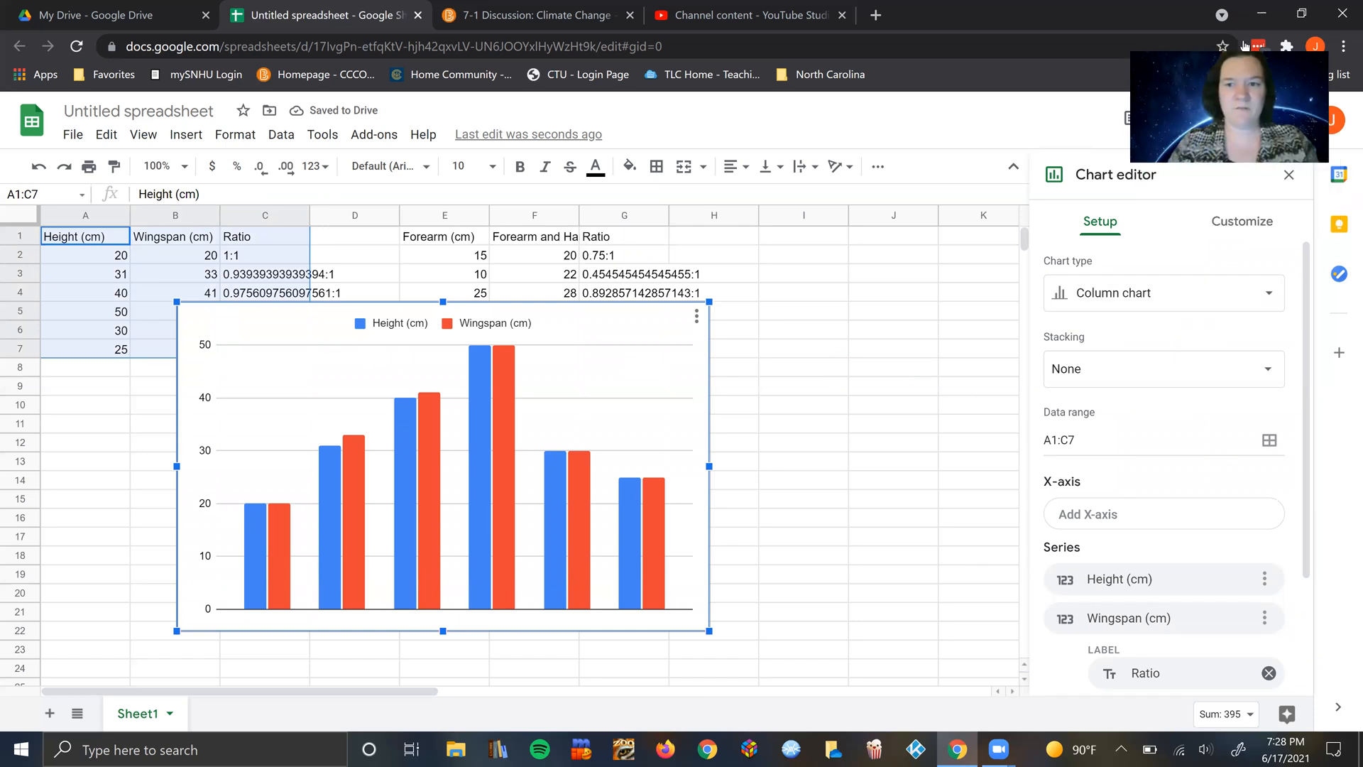
Step: Try the height and wingspan chart as a line chart and as a pie chart
{"action": "left_click", "coordinate": [1129, 302]}
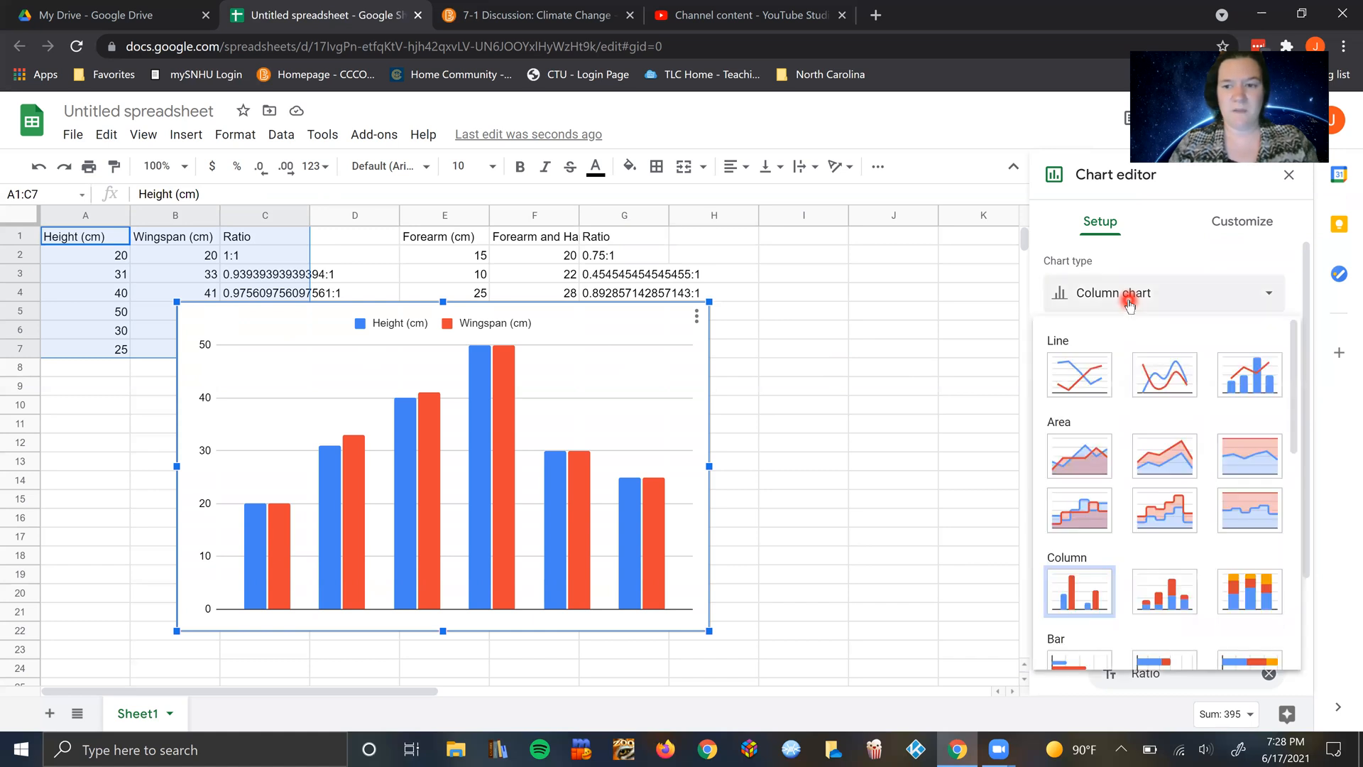
{"action": "left_click", "coordinate": [1077, 382]}
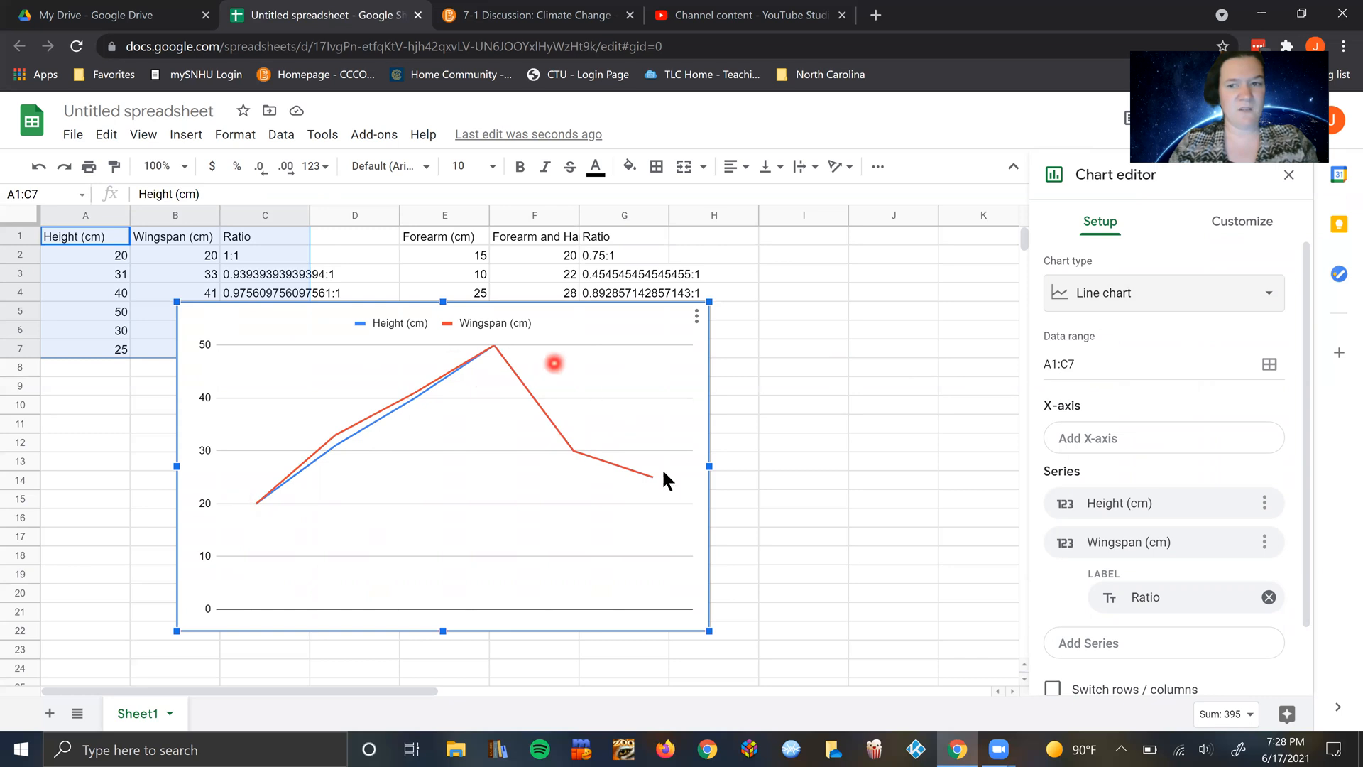
{"action": "left_click", "coordinate": [1196, 292]}
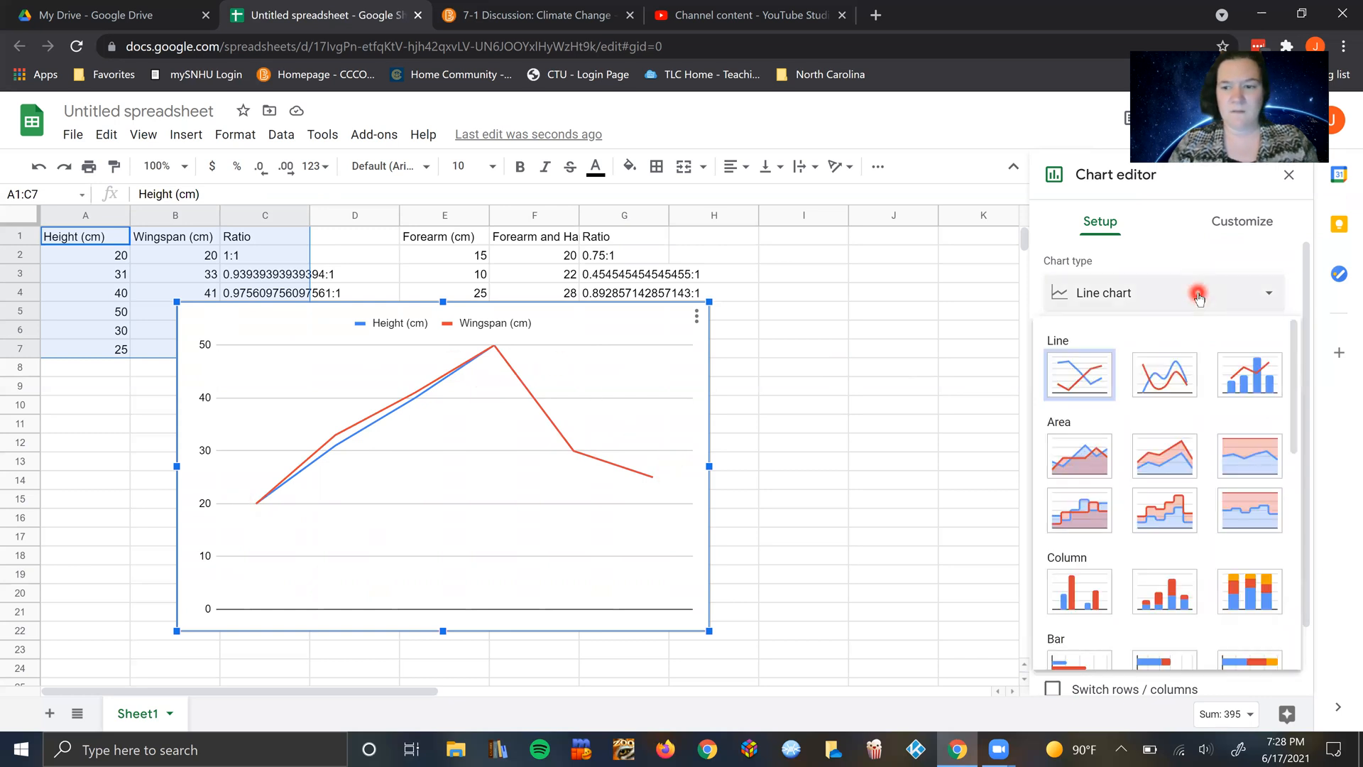
{"action": "scroll", "coordinate": [1129, 568], "scroll_direction": "down", "scroll_amount": 4}
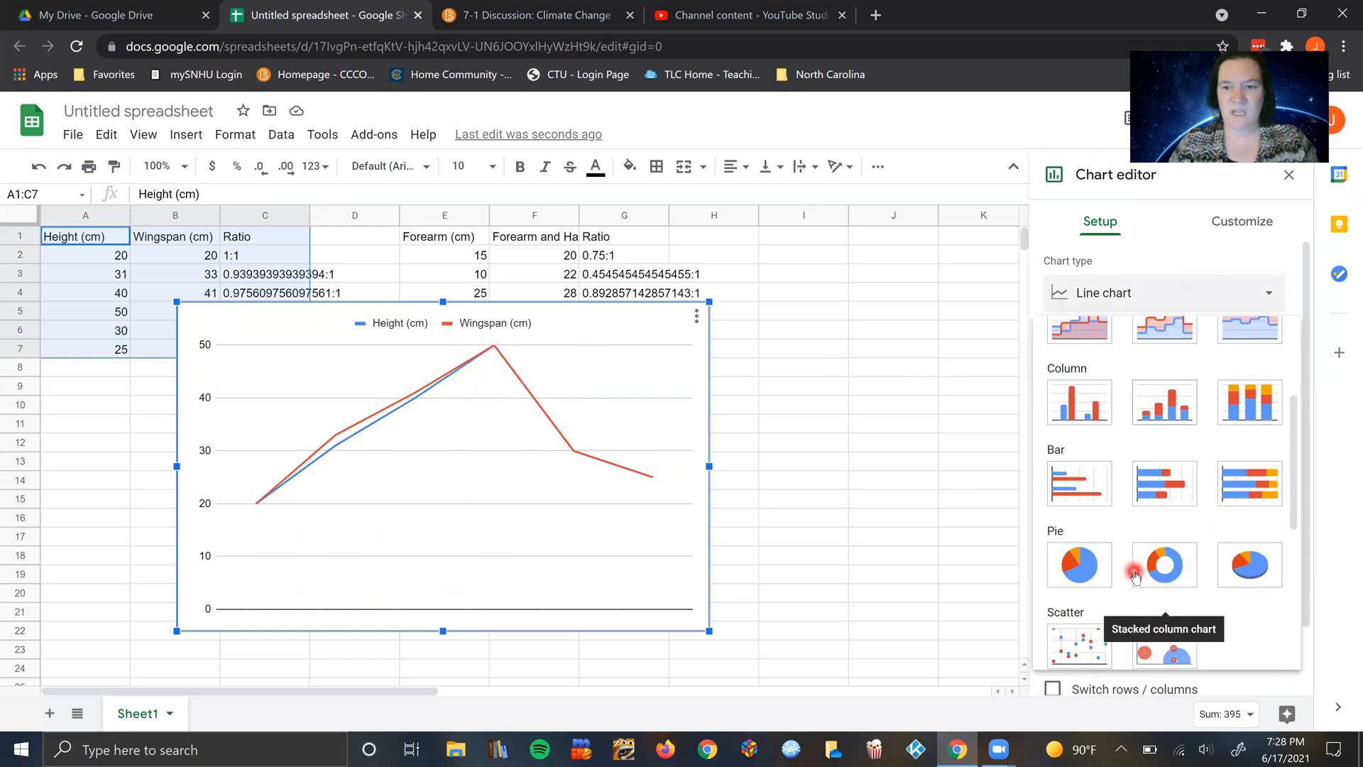
{"action": "left_click", "coordinate": [1100, 499]}
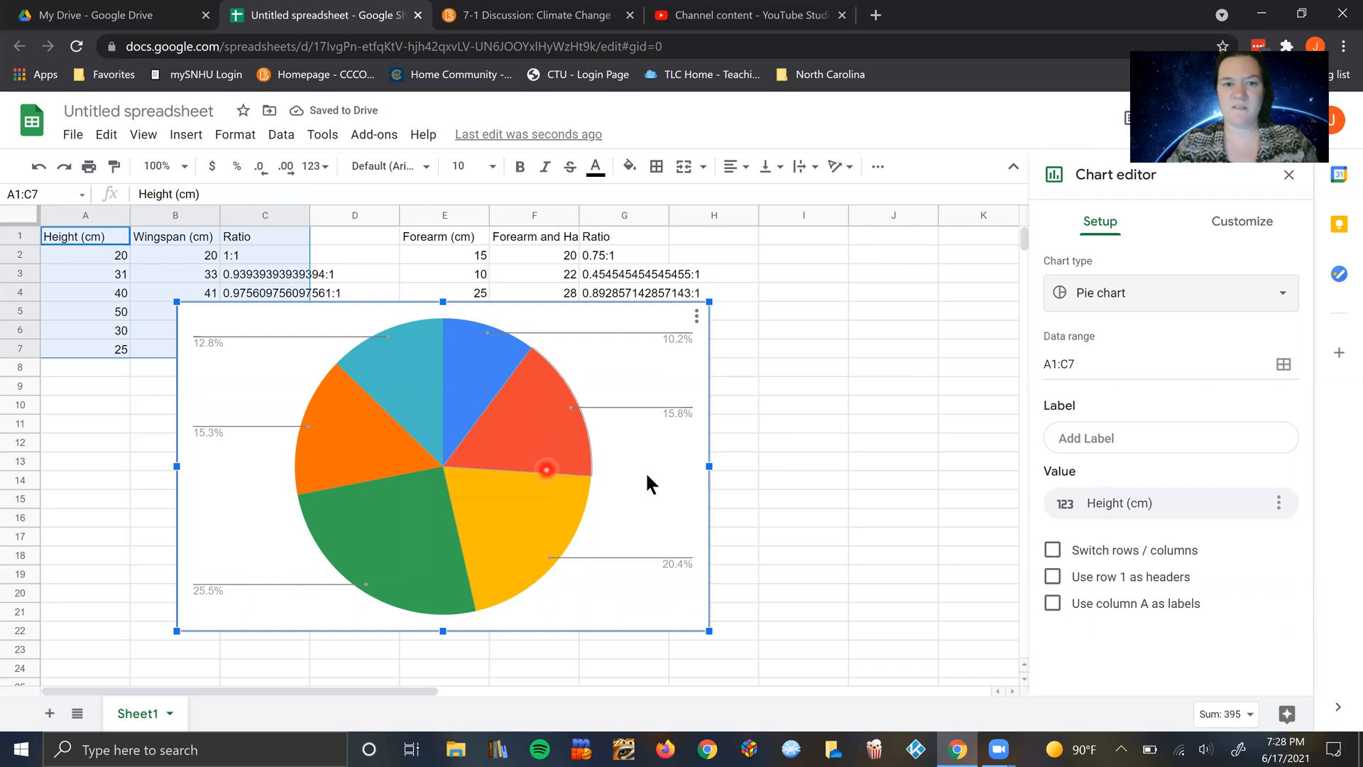
Step: Try the chart as a horizontal bar chart and as a line chart again
{"action": "left_click", "coordinate": [1133, 298]}
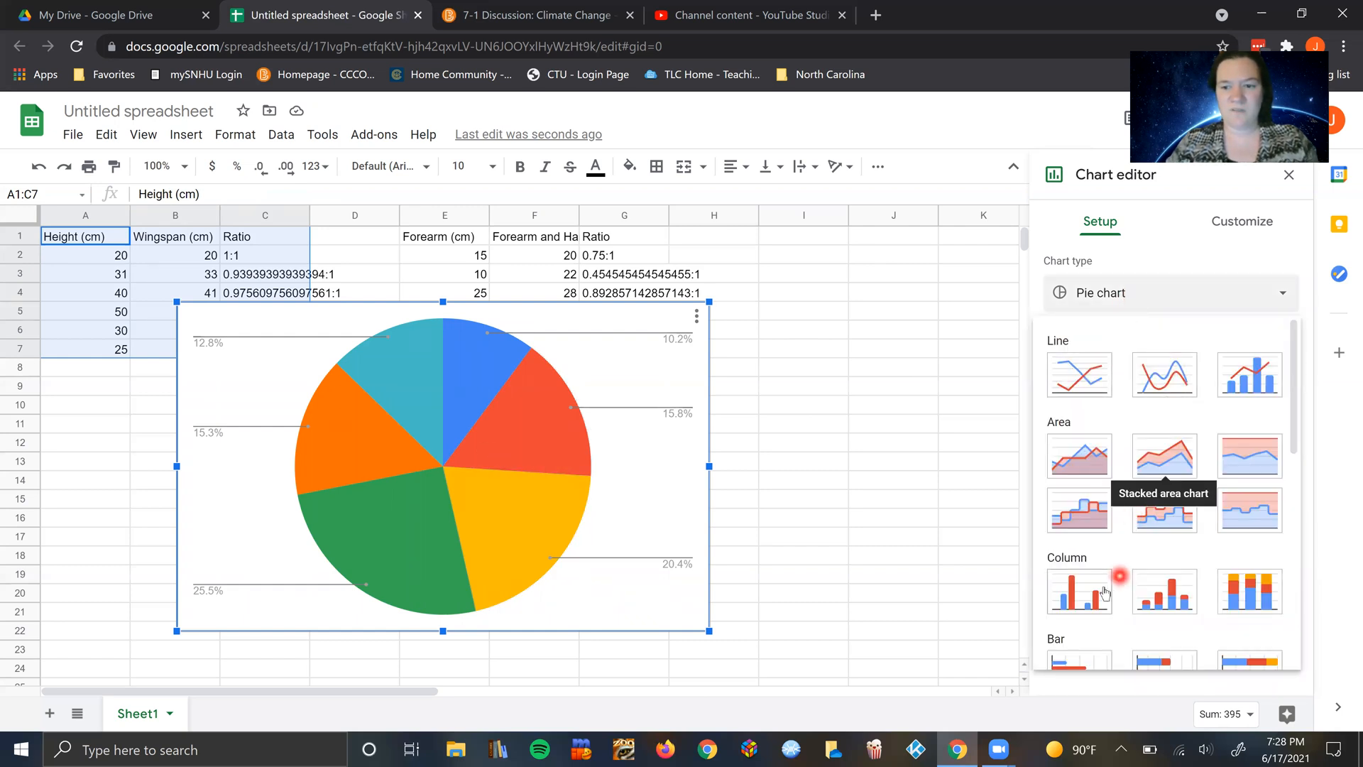
{"action": "scroll", "coordinate": [1094, 568], "scroll_direction": "down", "scroll_amount": 1}
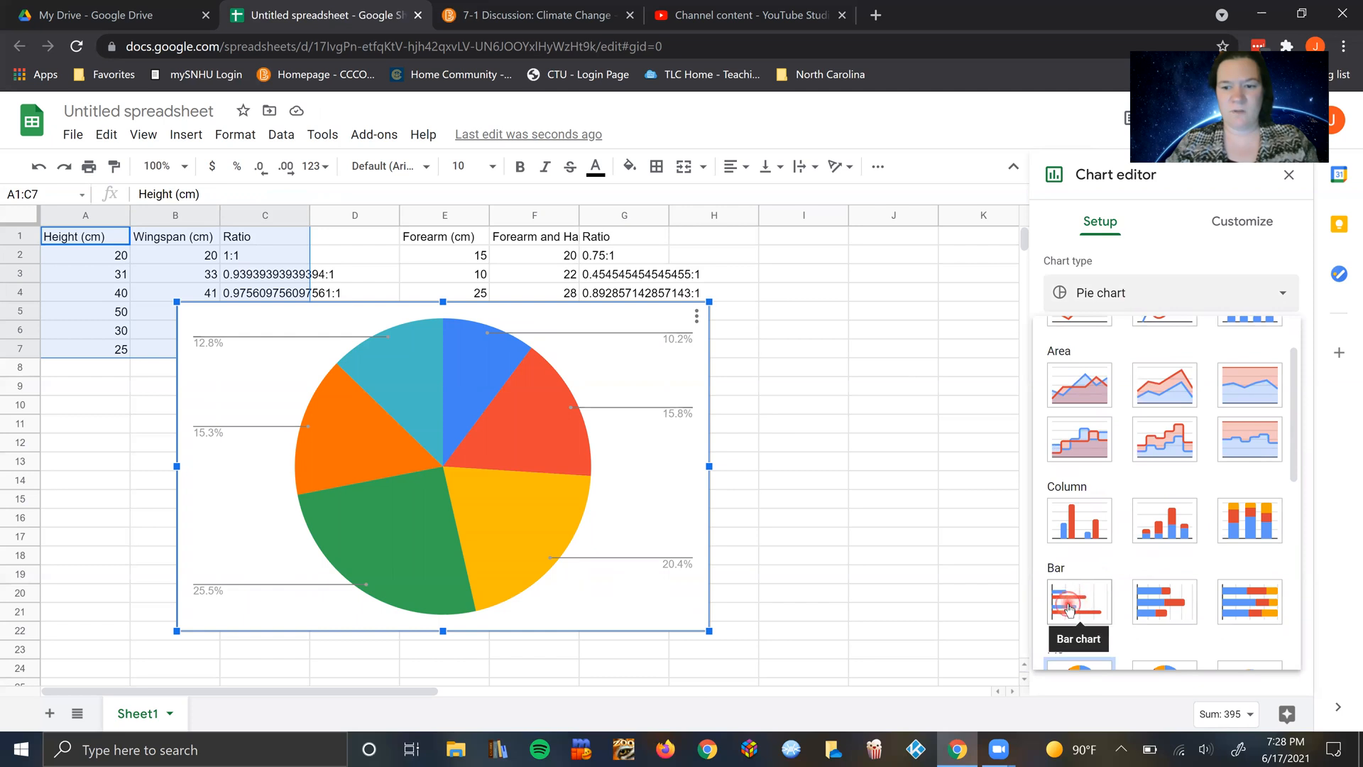
{"action": "left_click", "coordinate": [1086, 601]}
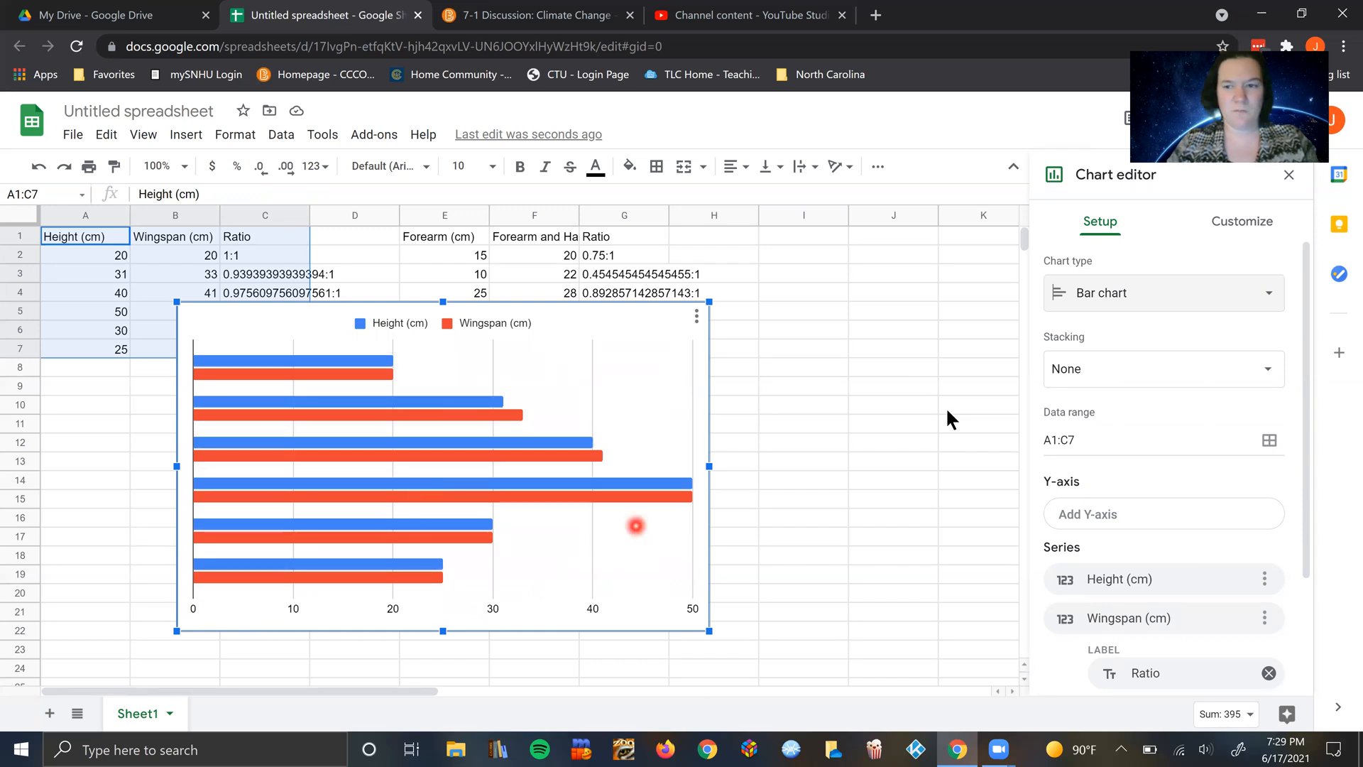
{"action": "left_click", "coordinate": [1145, 293]}
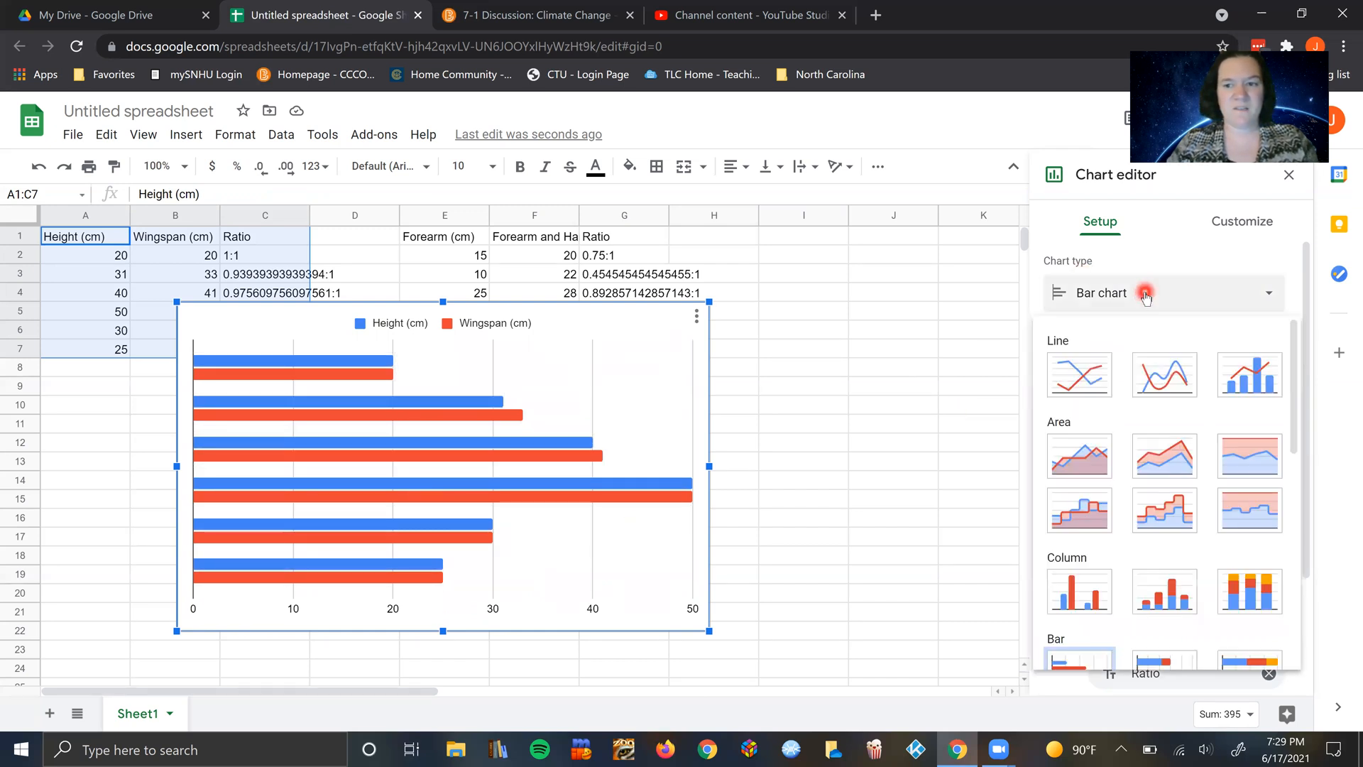
{"action": "left_click", "coordinate": [1099, 374]}
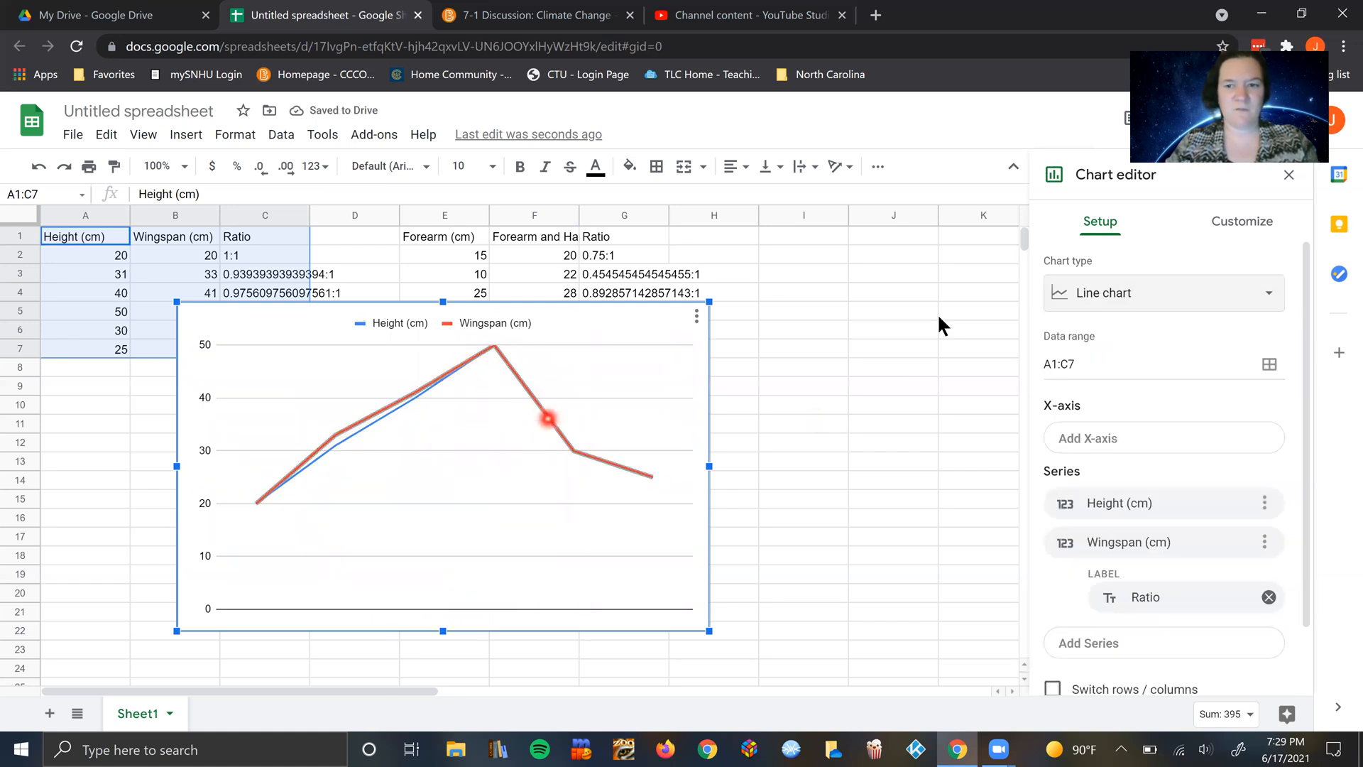
Step: Set the chart type to a standard, unstacked column chart
{"action": "left_click", "coordinate": [1147, 290]}
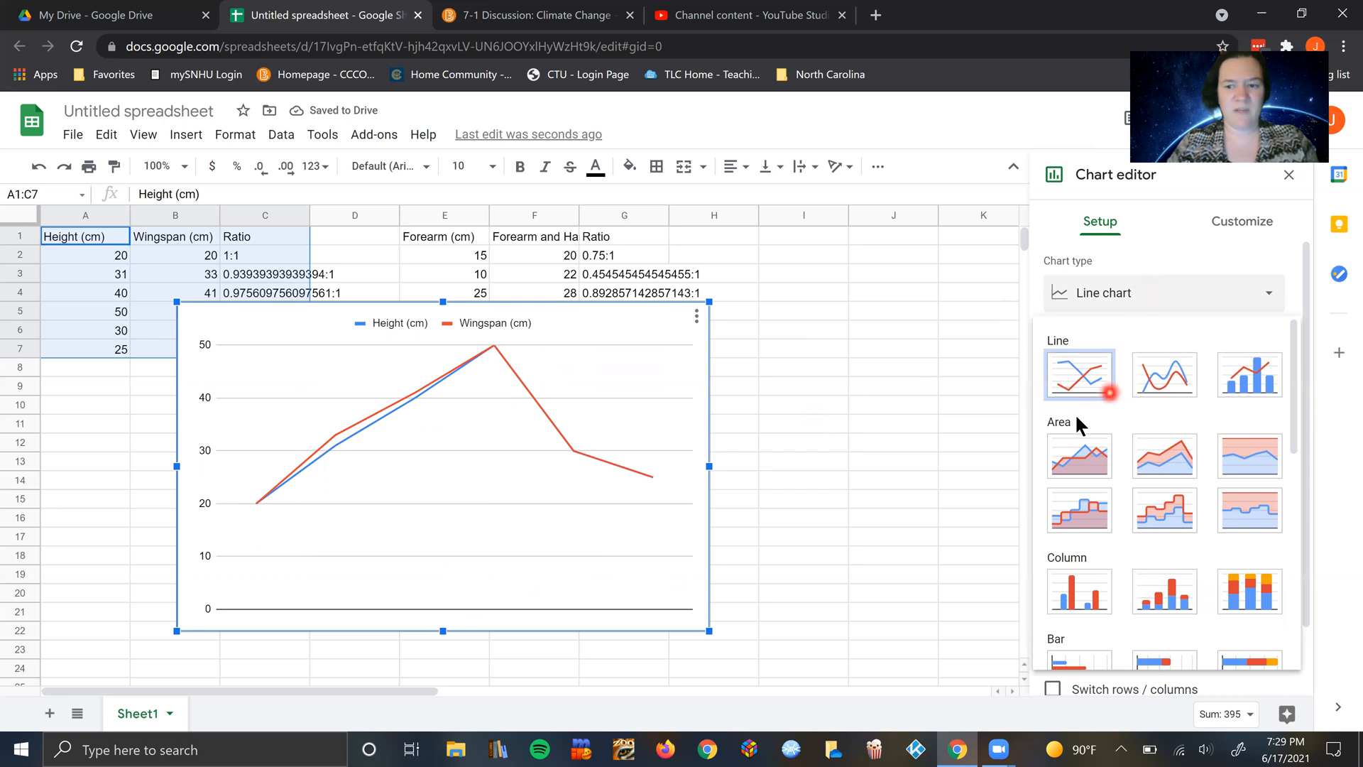
{"action": "scroll", "coordinate": [1087, 572], "scroll_direction": "down", "scroll_amount": 1}
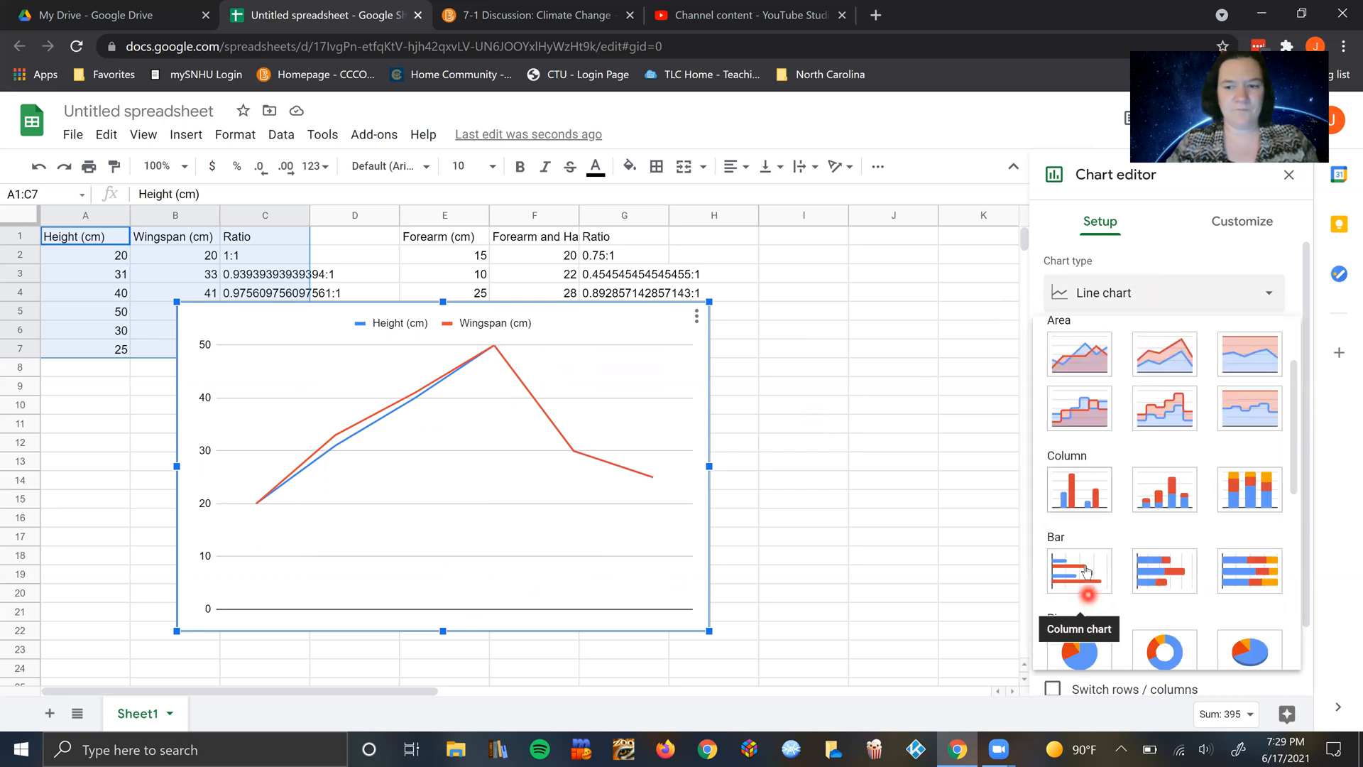
{"action": "left_click", "coordinate": [1080, 490]}
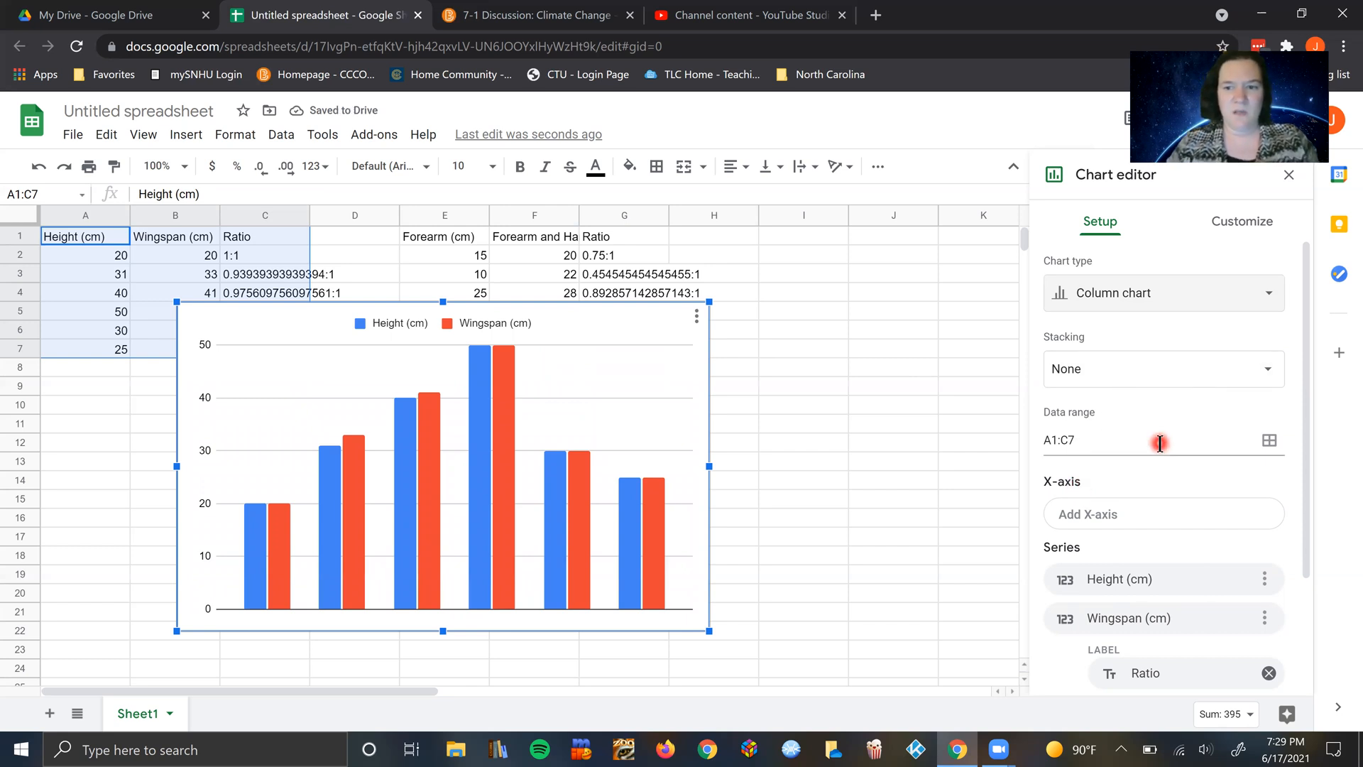
{"action": "scroll", "coordinate": [1145, 486], "scroll_direction": "down", "scroll_amount": 1}
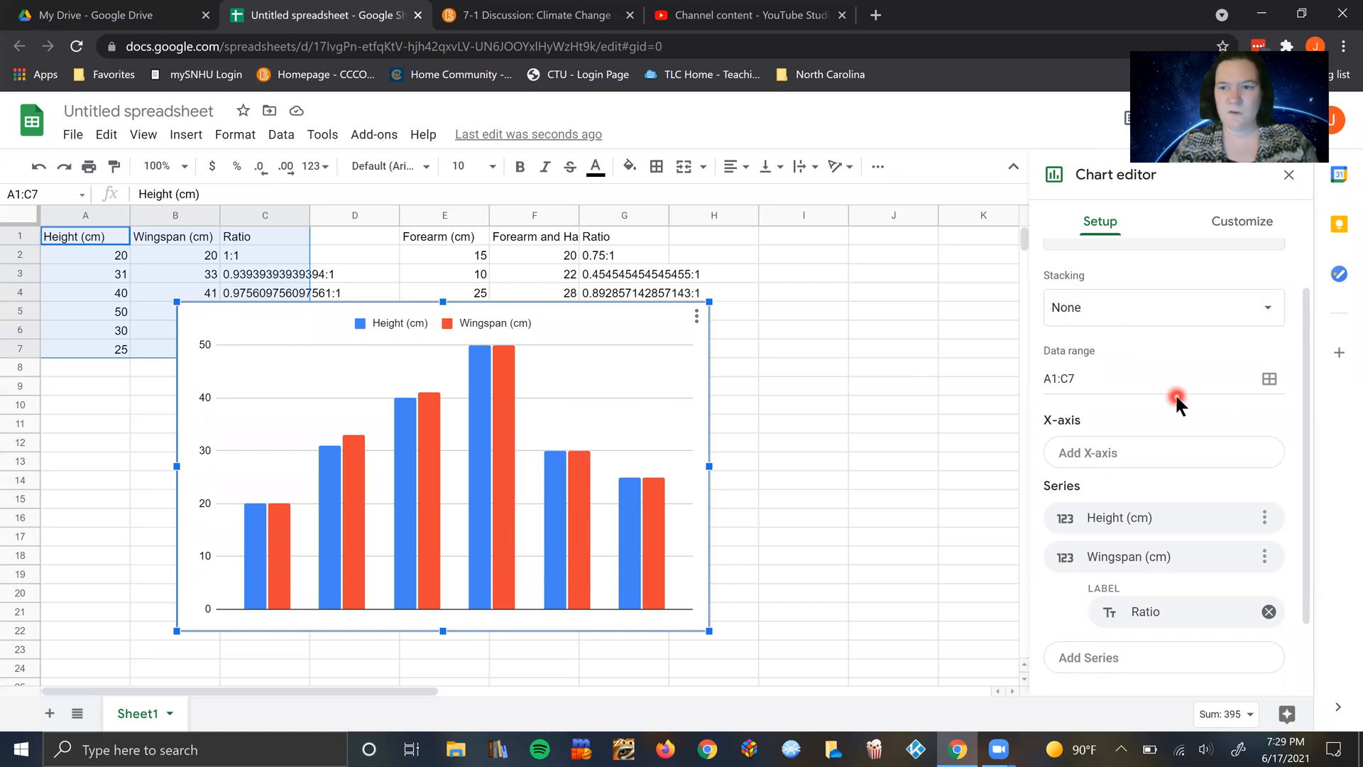
{"action": "scroll", "coordinate": [1176, 402], "scroll_direction": "down", "scroll_amount": 2}
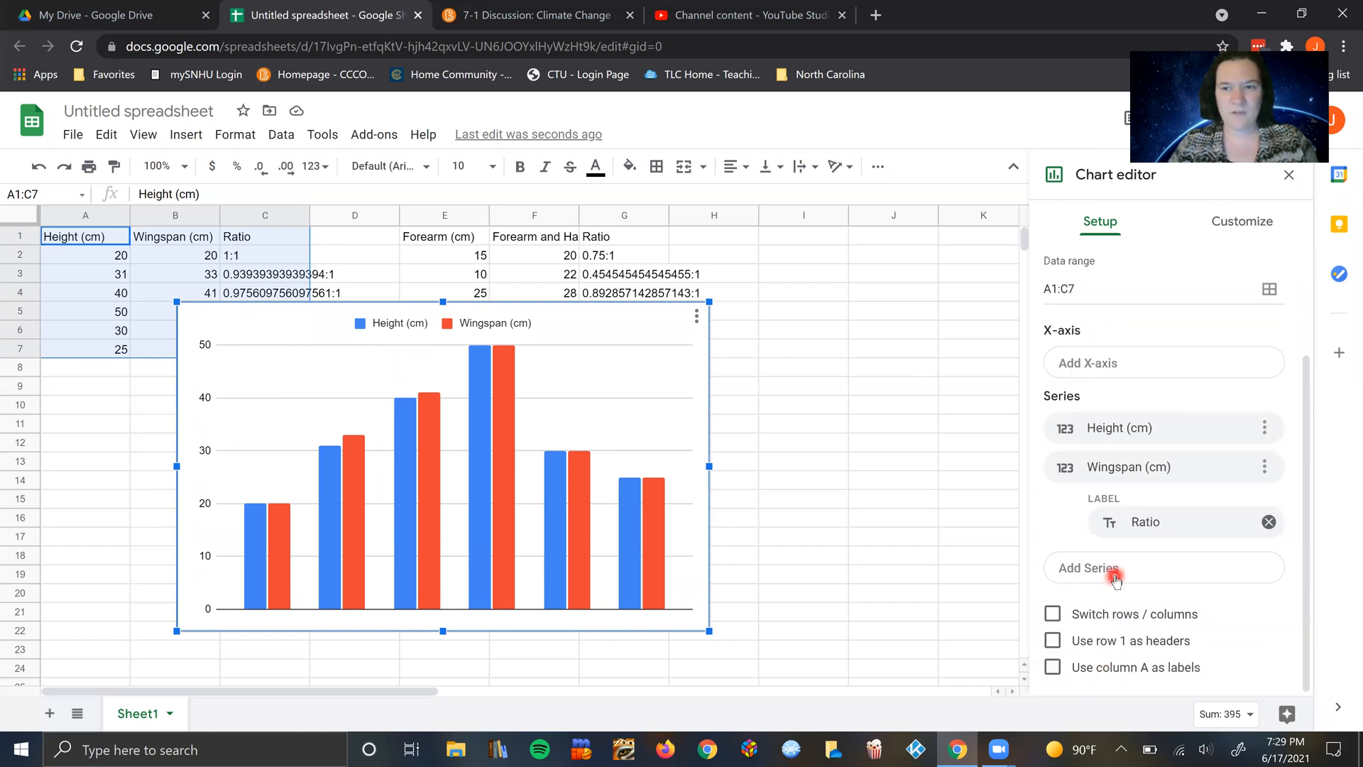
{"action": "scroll", "coordinate": [1117, 578], "scroll_direction": "up", "scroll_amount": 1}
{"action": "scroll", "coordinate": [1115, 578], "scroll_direction": "up", "scroll_amount": 2}
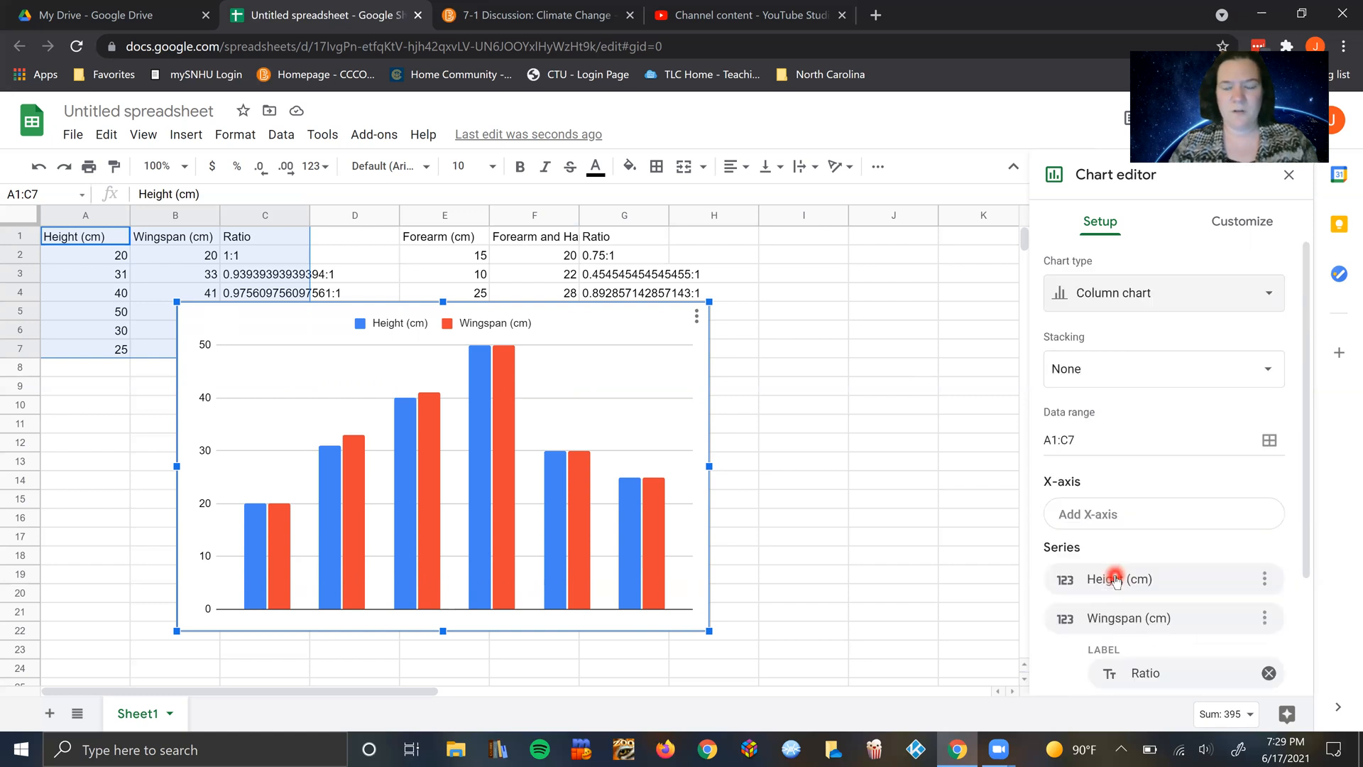
Step: Give the chart the title "Height vs Wingpsan"
{"action": "left_click", "coordinate": [1243, 223]}
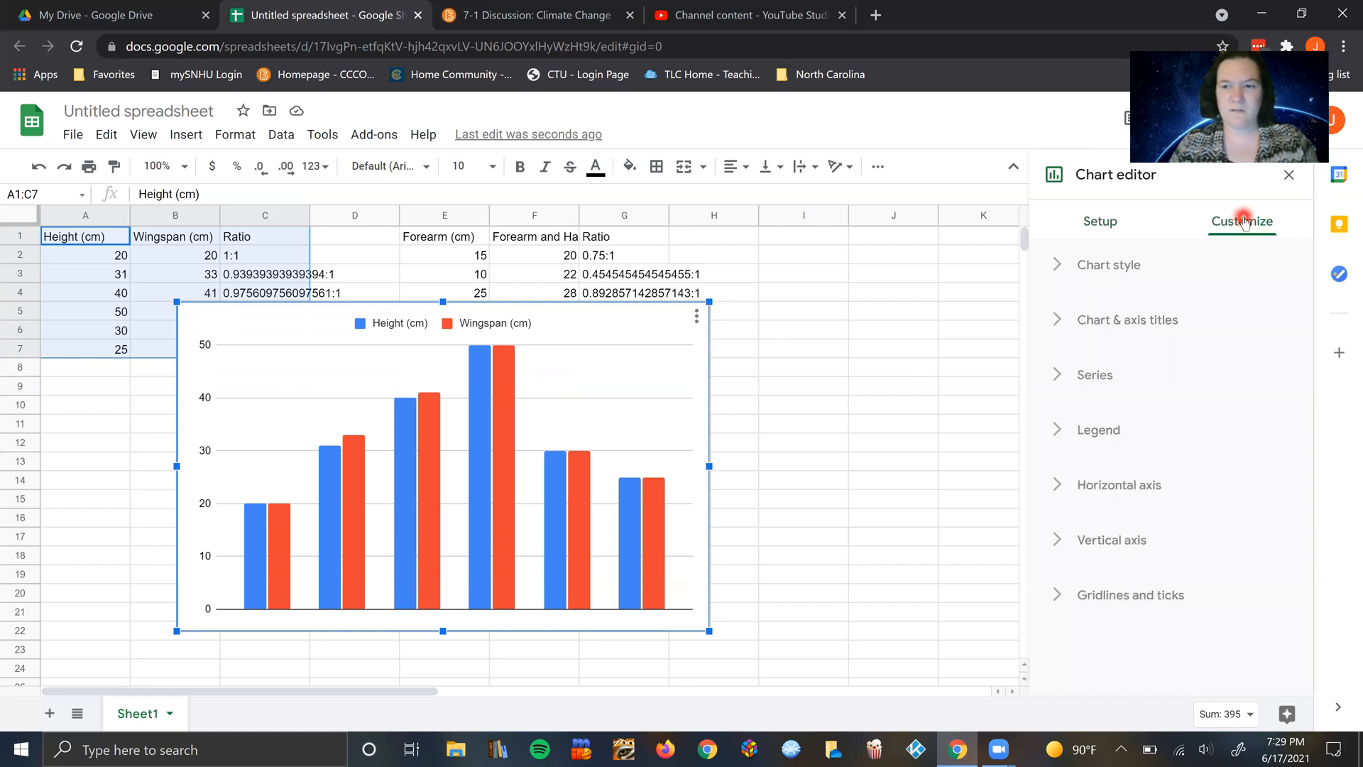
{"action": "left_click", "coordinate": [1105, 324]}
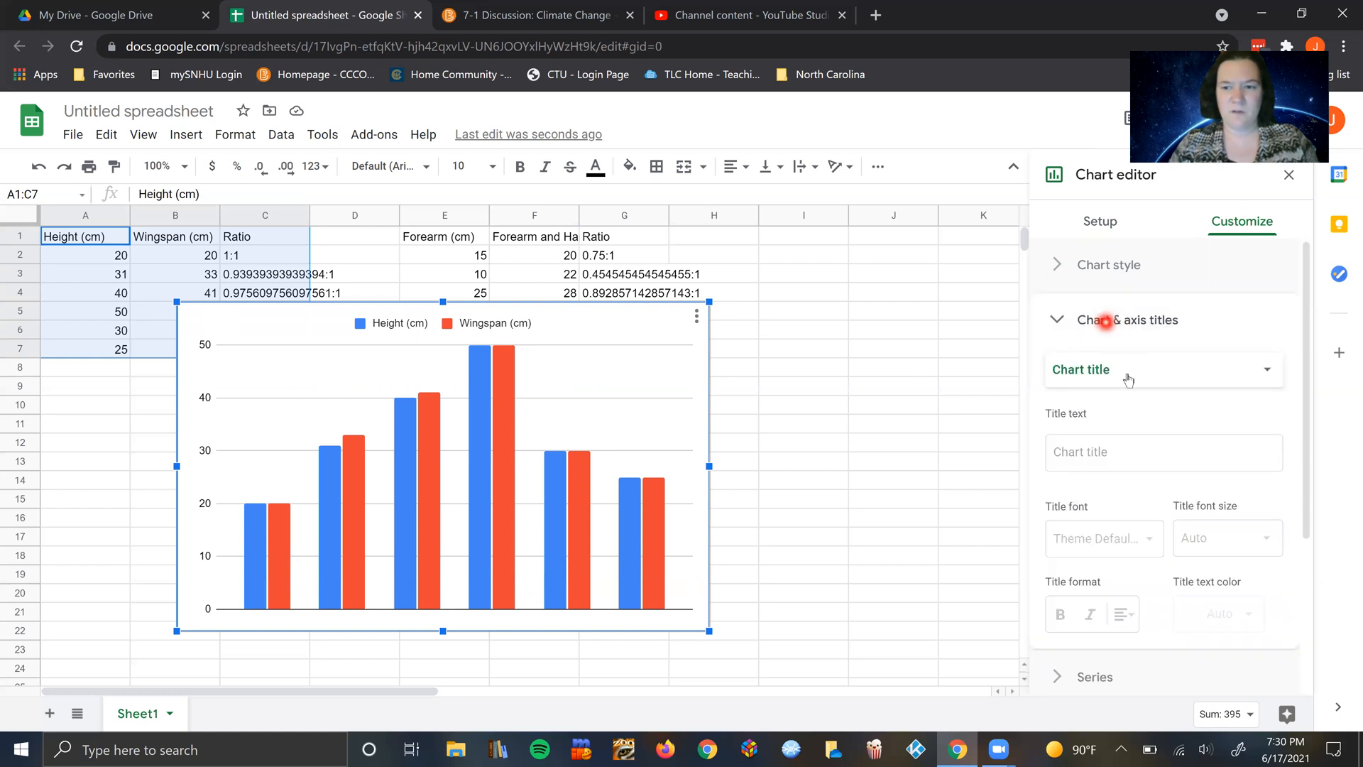
{"action": "left_click", "coordinate": [1095, 452]}
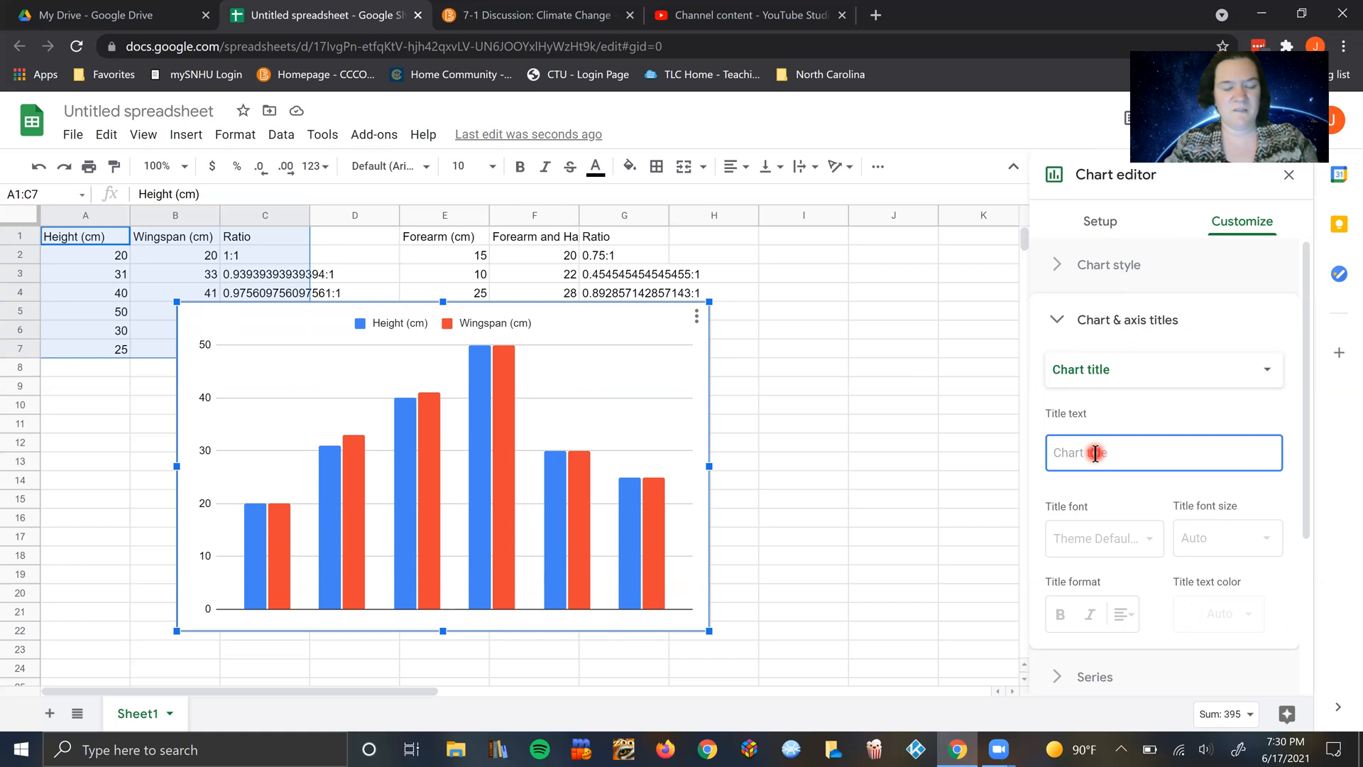
{"action": "type", "text": "Height vs Wingpsan"}
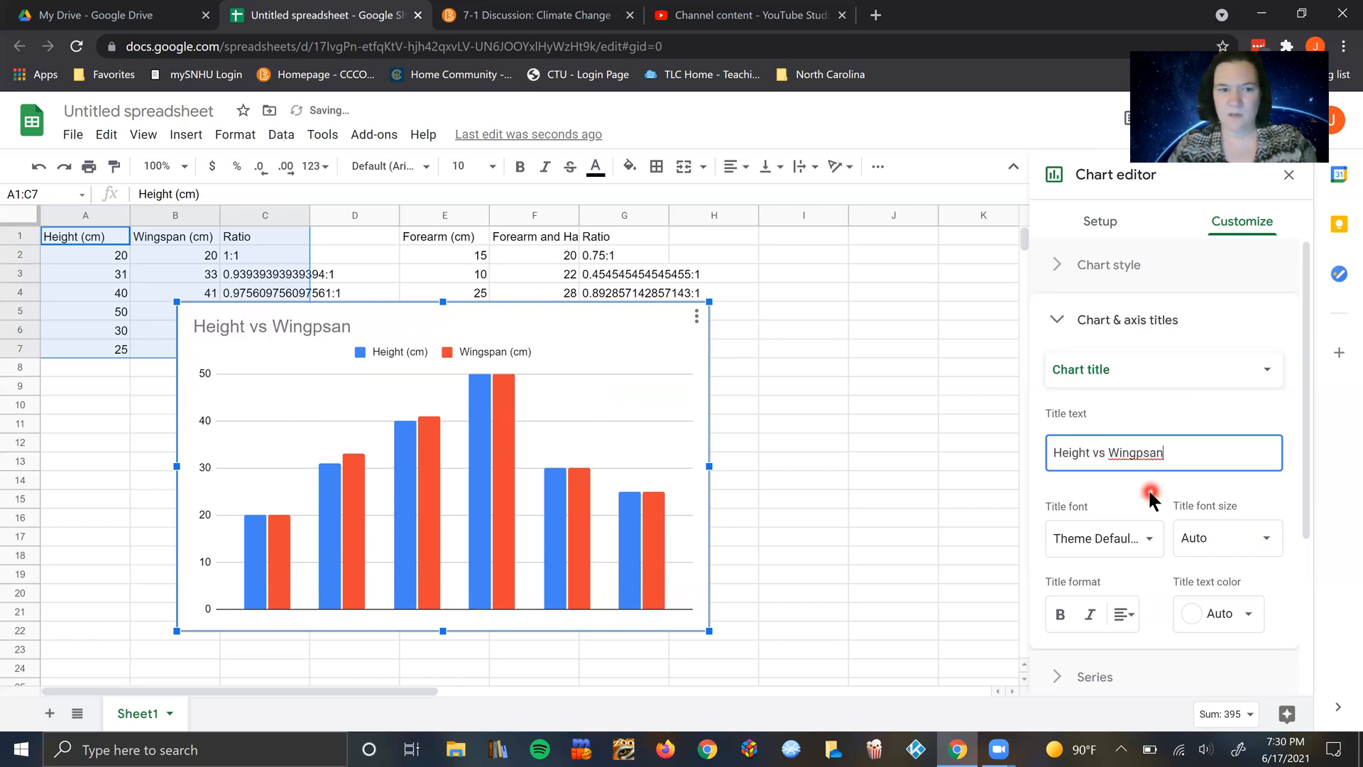
Step: Examine the title formatting and series options available for customizing the chart
{"action": "scroll", "coordinate": [1114, 487], "scroll_direction": "down", "scroll_amount": 2}
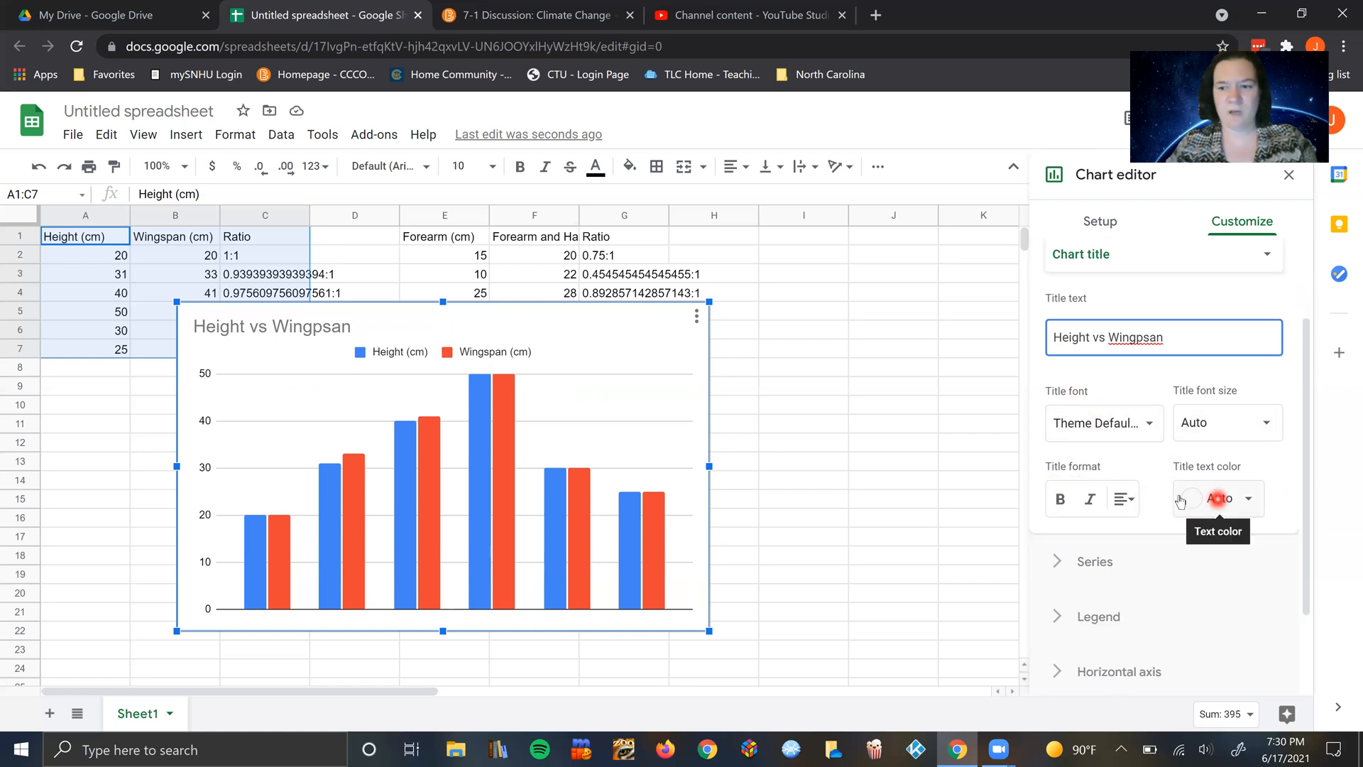
{"action": "scroll", "coordinate": [1146, 511], "scroll_direction": "down", "scroll_amount": 2}
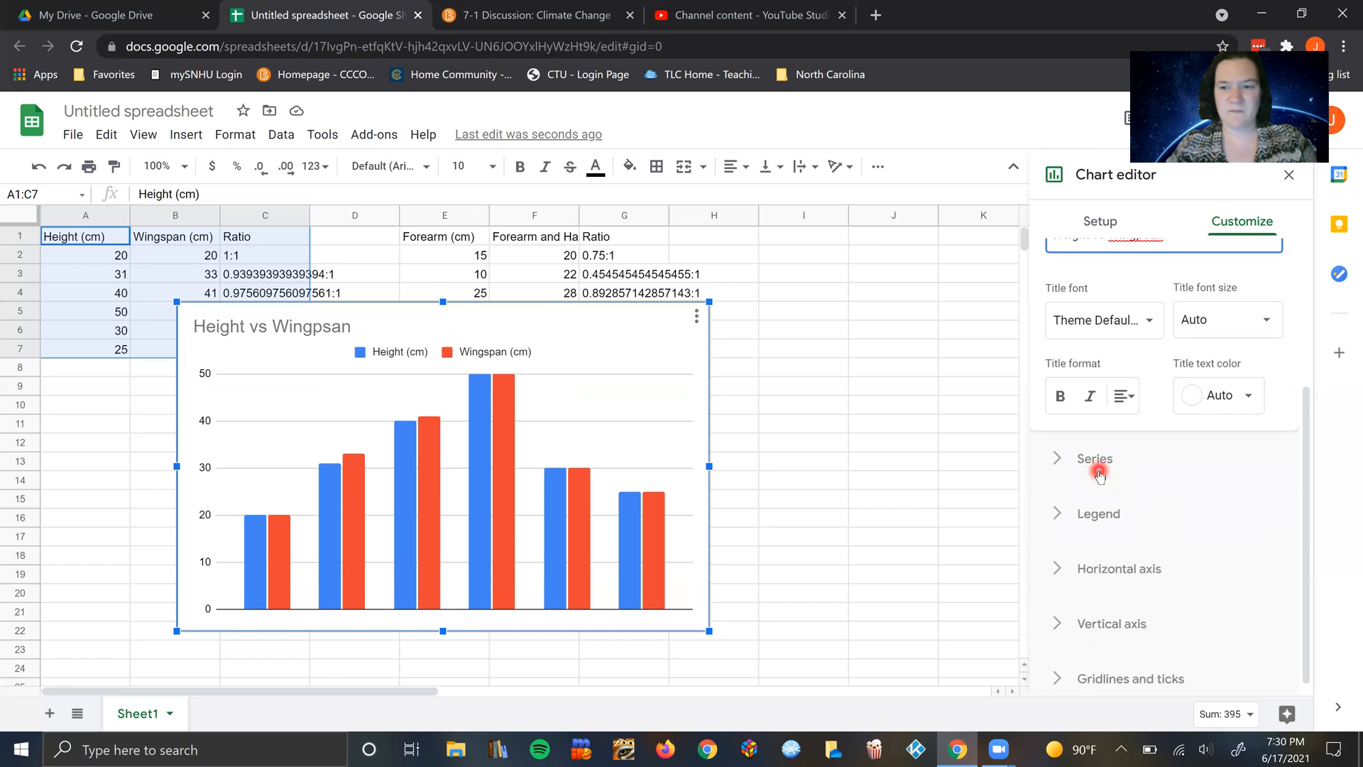
{"action": "left_click", "coordinate": [1090, 461]}
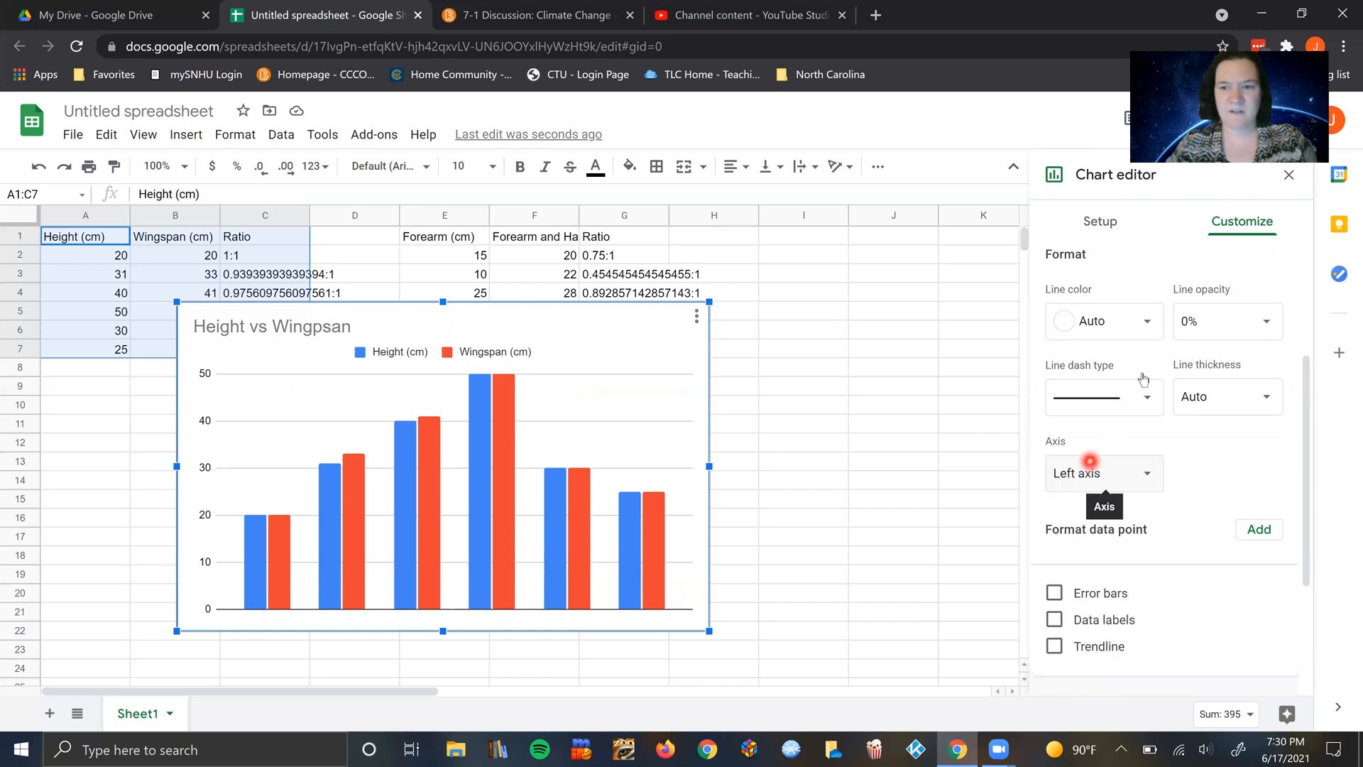
{"action": "scroll", "coordinate": [1121, 364], "scroll_direction": "up", "scroll_amount": 3}
{"action": "scroll", "coordinate": [1121, 364], "scroll_direction": "up", "scroll_amount": 2}
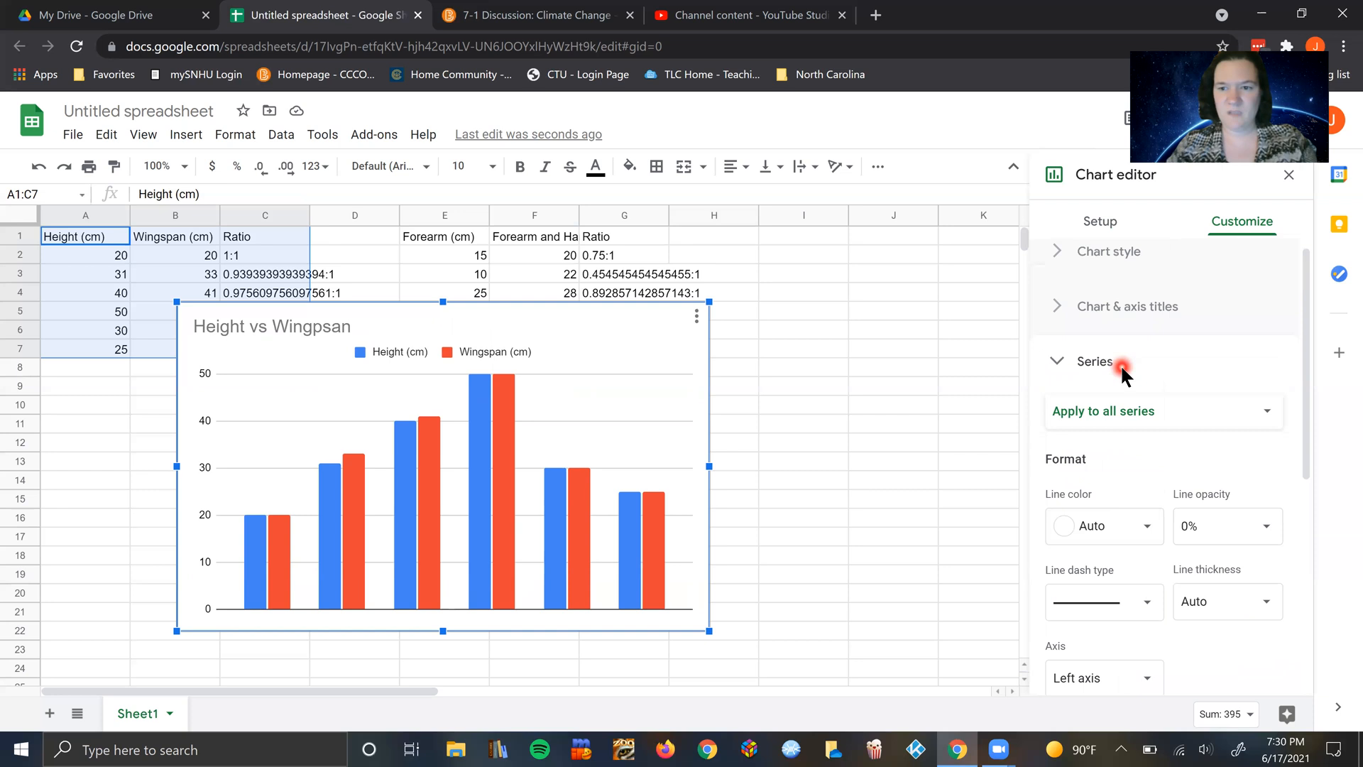
{"action": "scroll", "coordinate": [1121, 369], "scroll_direction": "down", "scroll_amount": 2}
{"action": "scroll", "coordinate": [1121, 366], "scroll_direction": "up", "scroll_amount": 2}
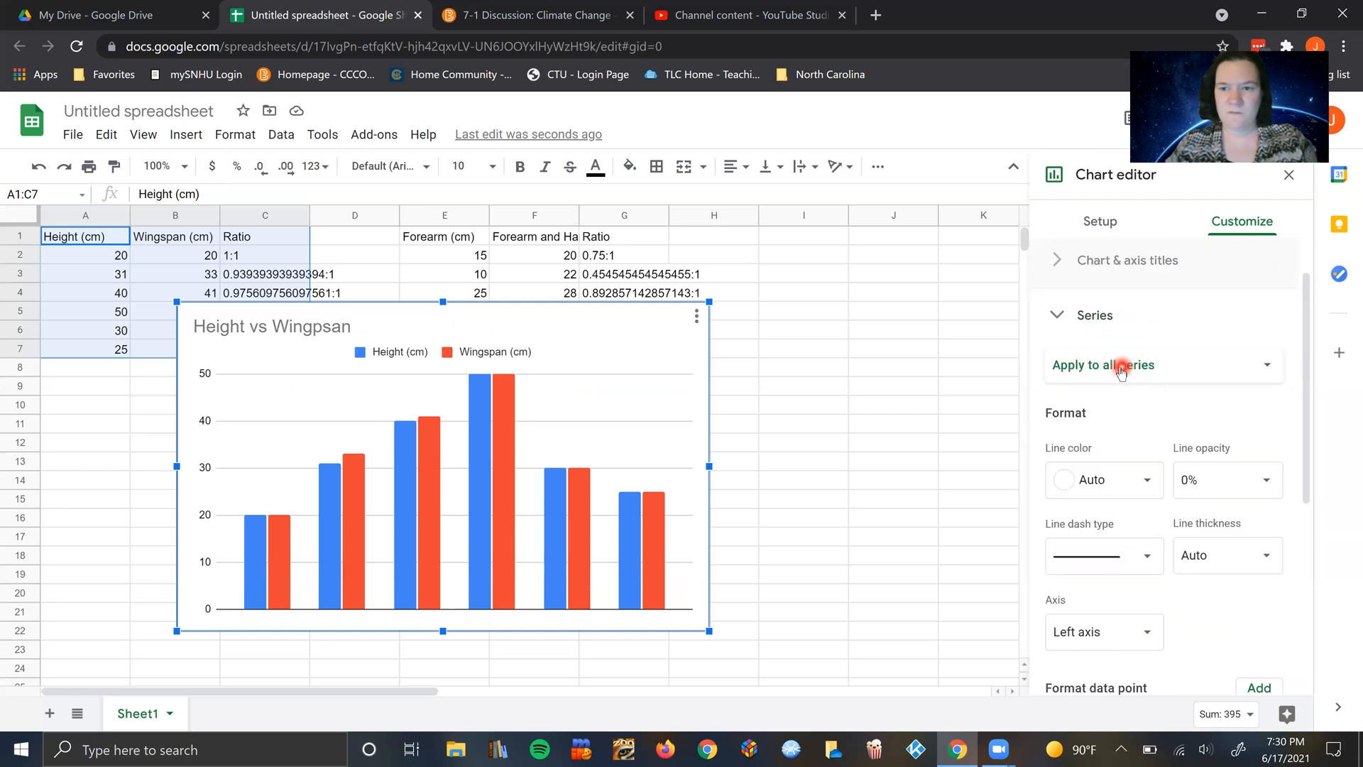
{"action": "left_click", "coordinate": [1056, 371]}
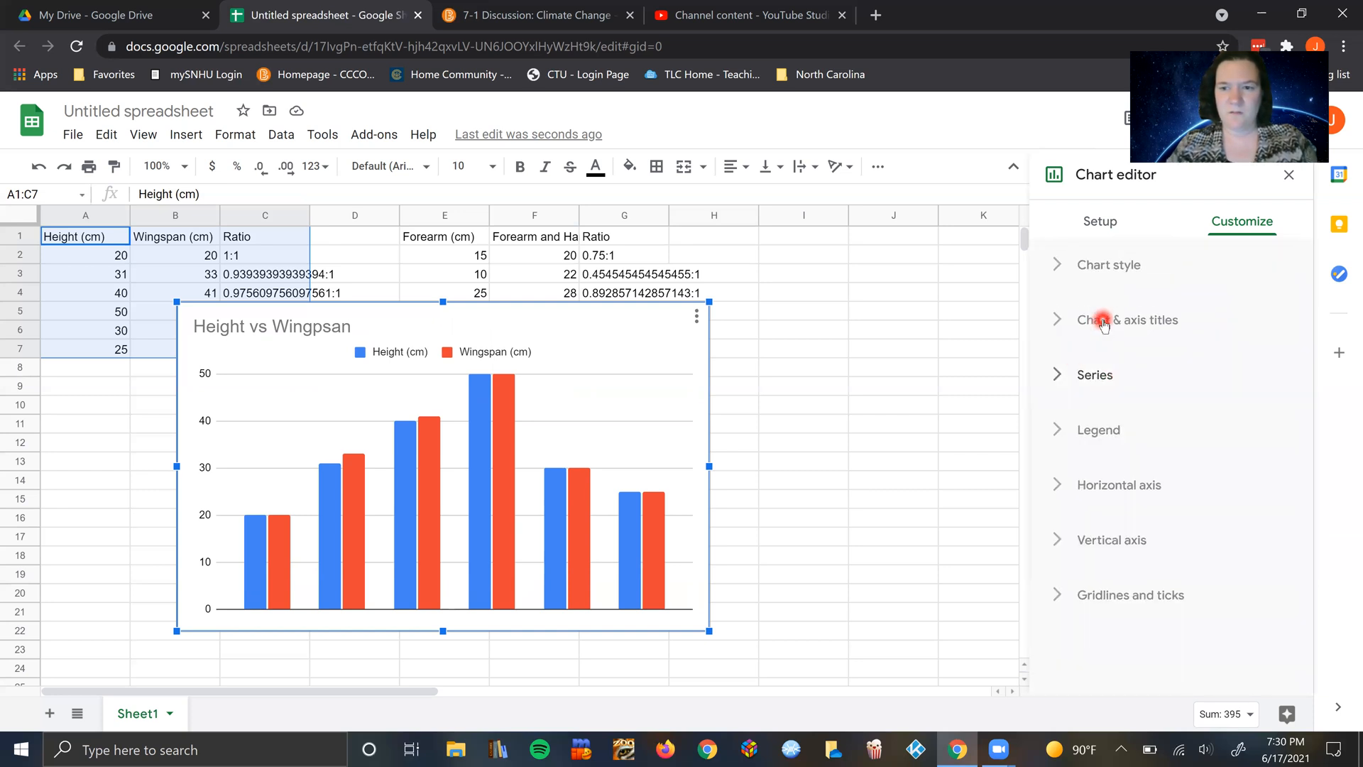
Step: Set the chart's horizontal axis title to "Participants"
{"action": "left_click", "coordinate": [1103, 320]}
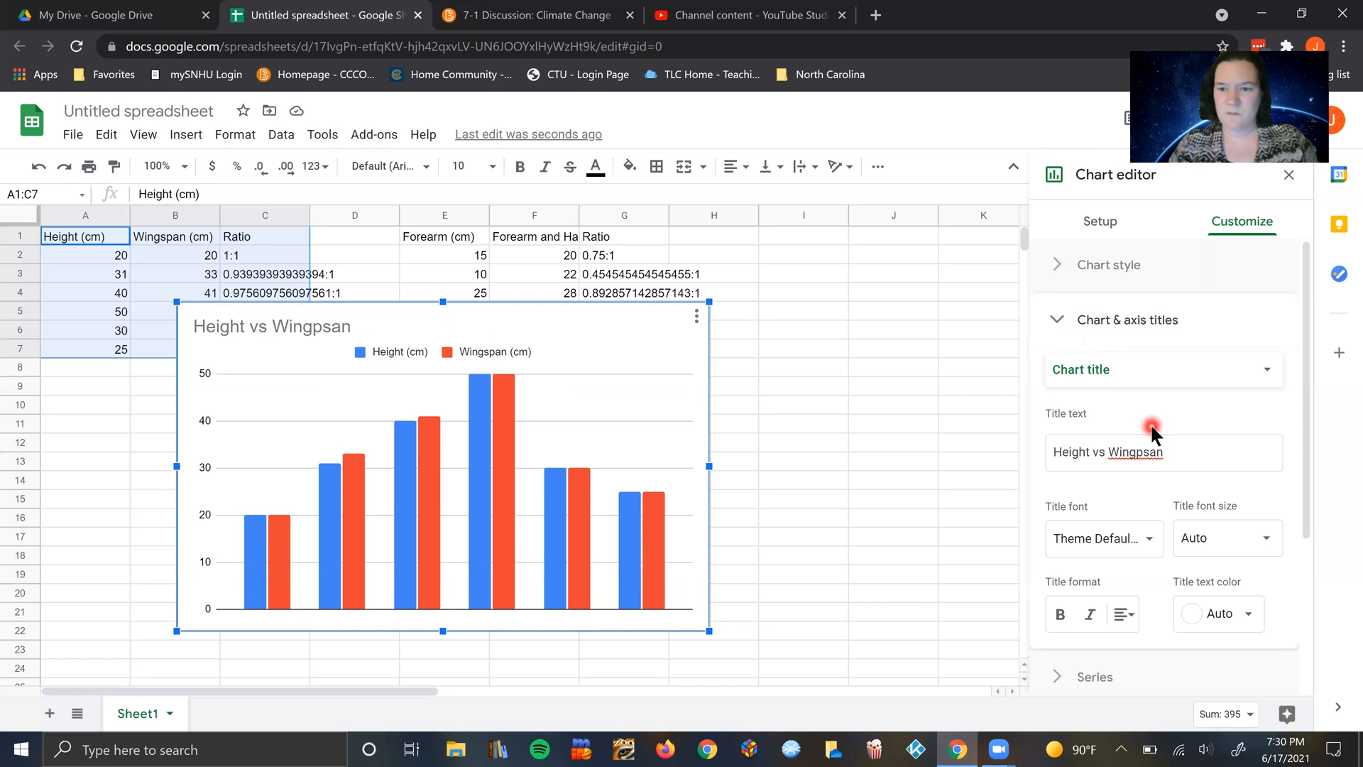
{"action": "scroll", "coordinate": [1150, 424], "scroll_direction": "down", "scroll_amount": 3}
{"action": "scroll", "coordinate": [1152, 426], "scroll_direction": "up", "scroll_amount": 3}
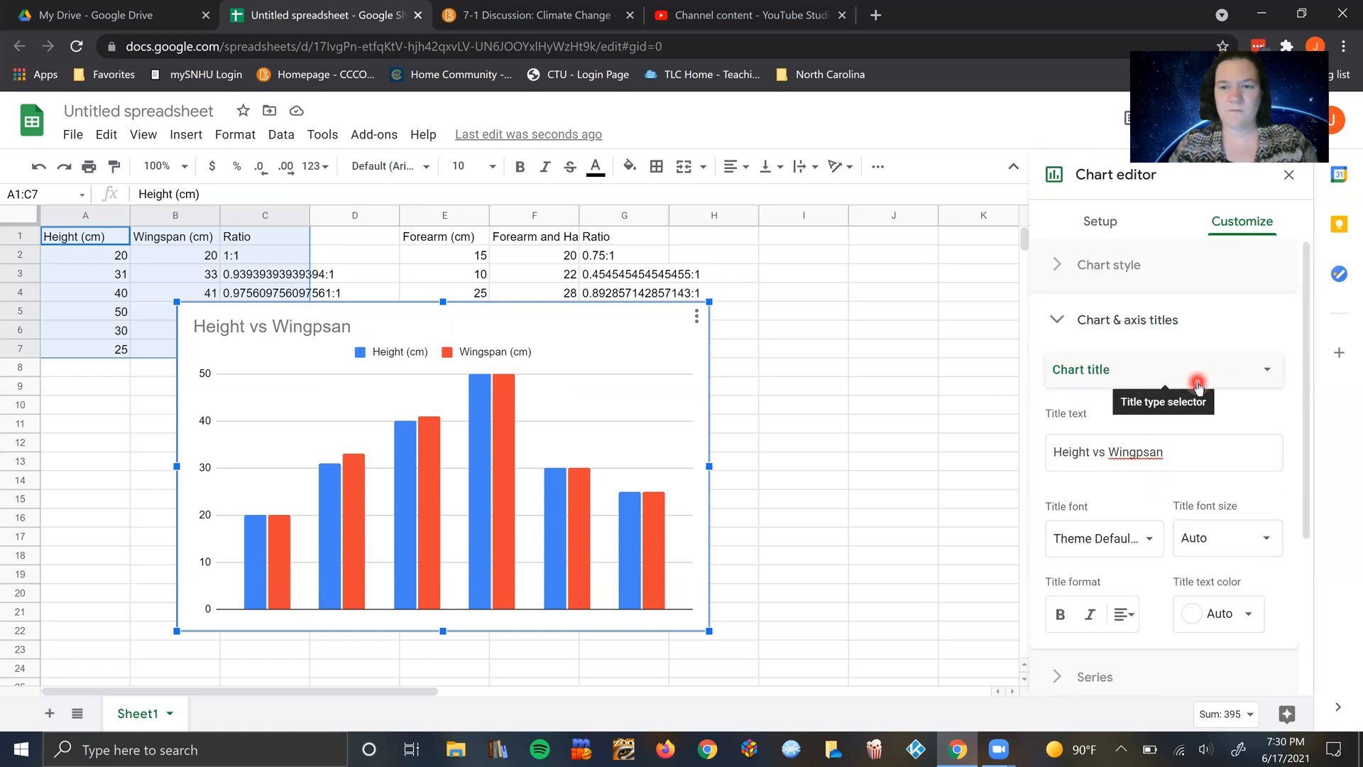
{"action": "left_click", "coordinate": [1199, 387]}
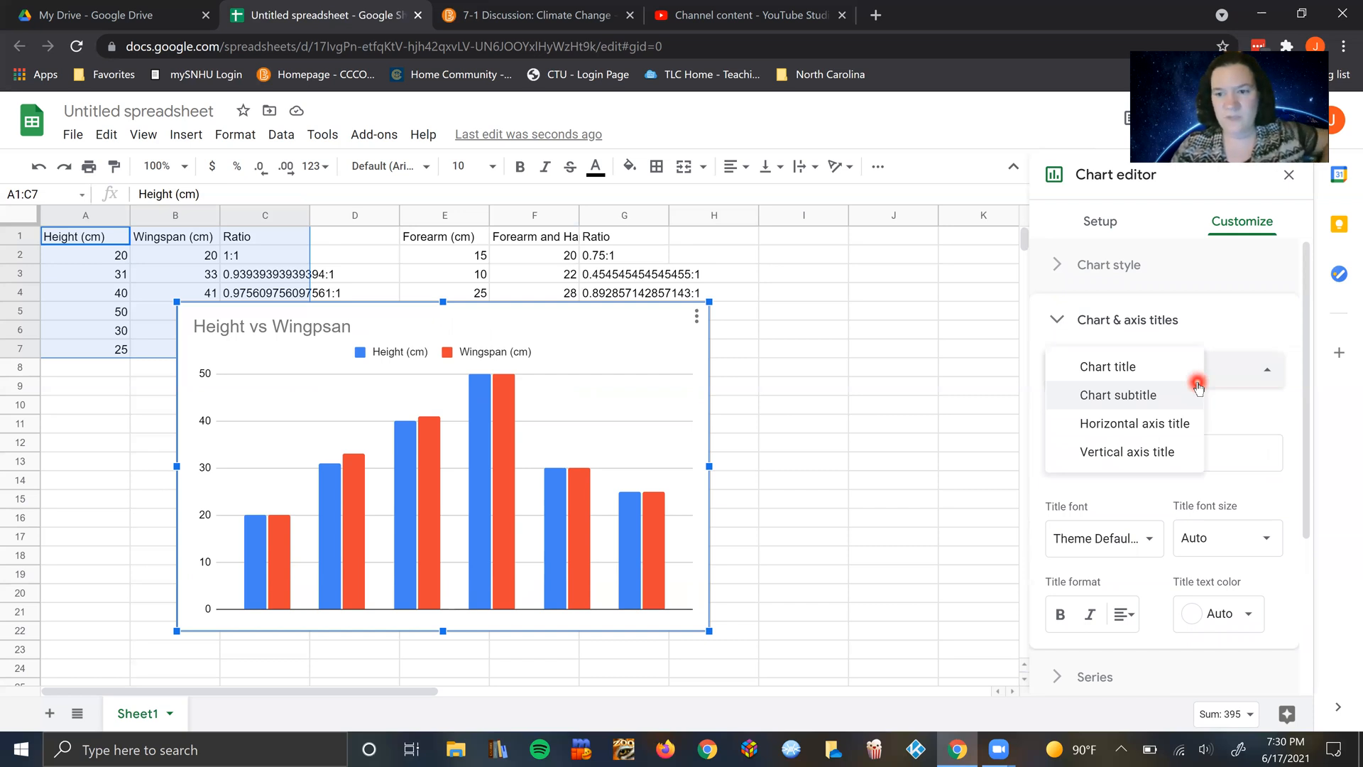
{"action": "left_click", "coordinate": [1152, 424]}
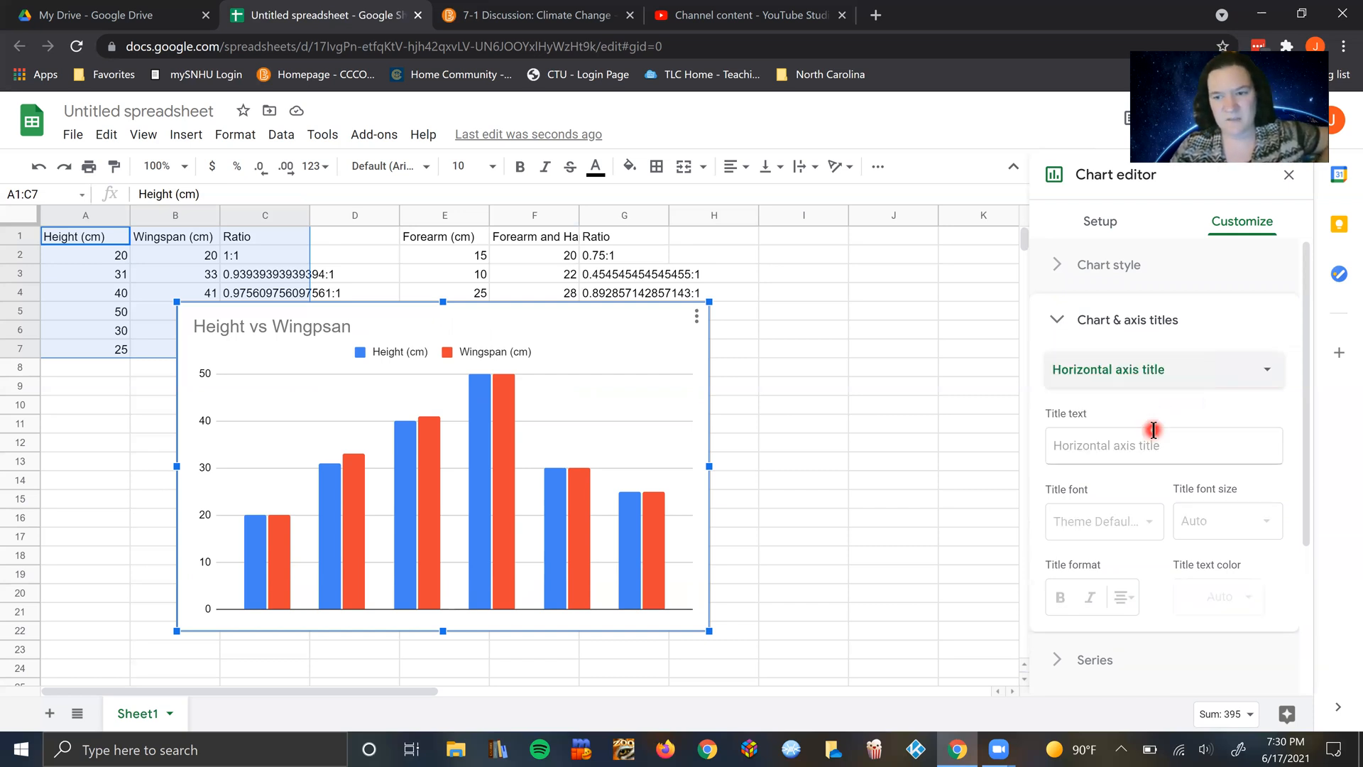
{"action": "left_click", "coordinate": [1119, 455]}
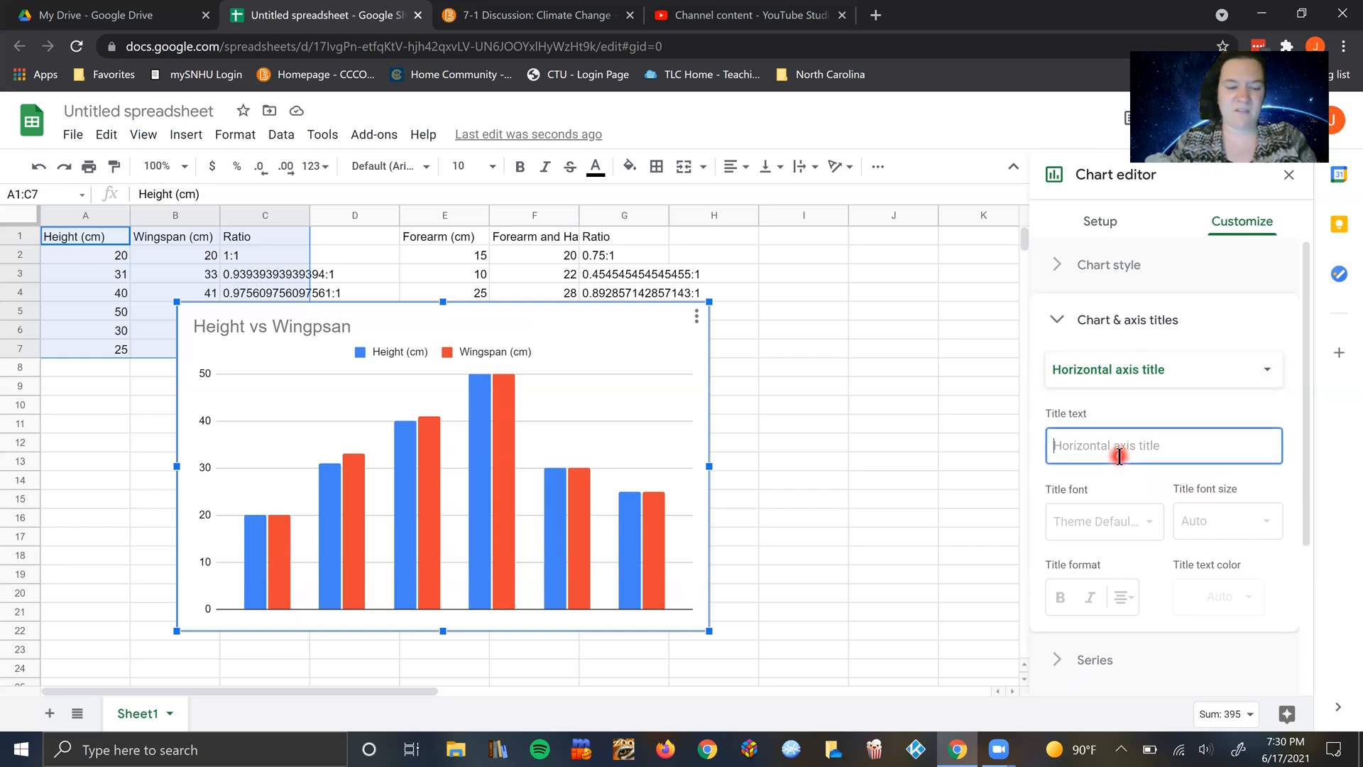
{"action": "type", "text": "Participants"}
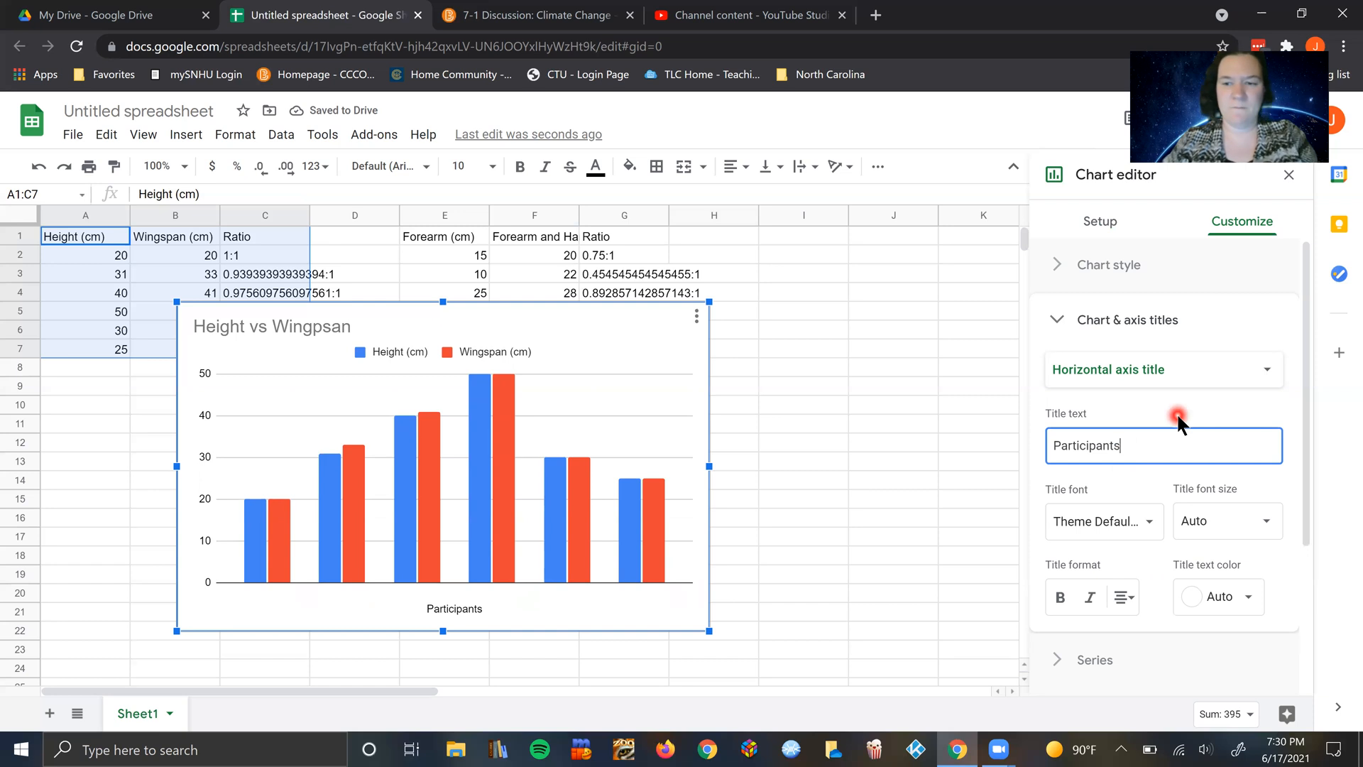
Step: Set the chart's vertical axis title to "Measurements"
{"action": "left_click", "coordinate": [1236, 369]}
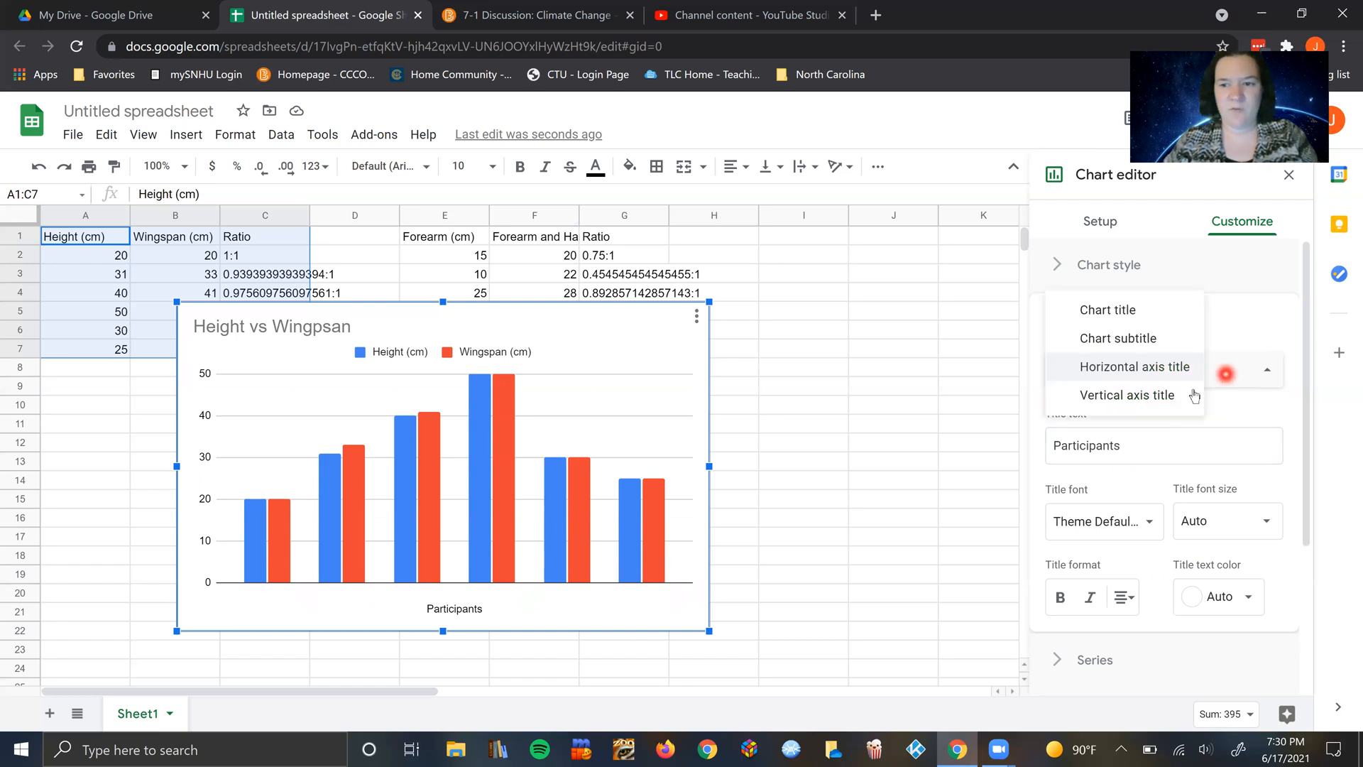
{"action": "left_click", "coordinate": [1145, 406]}
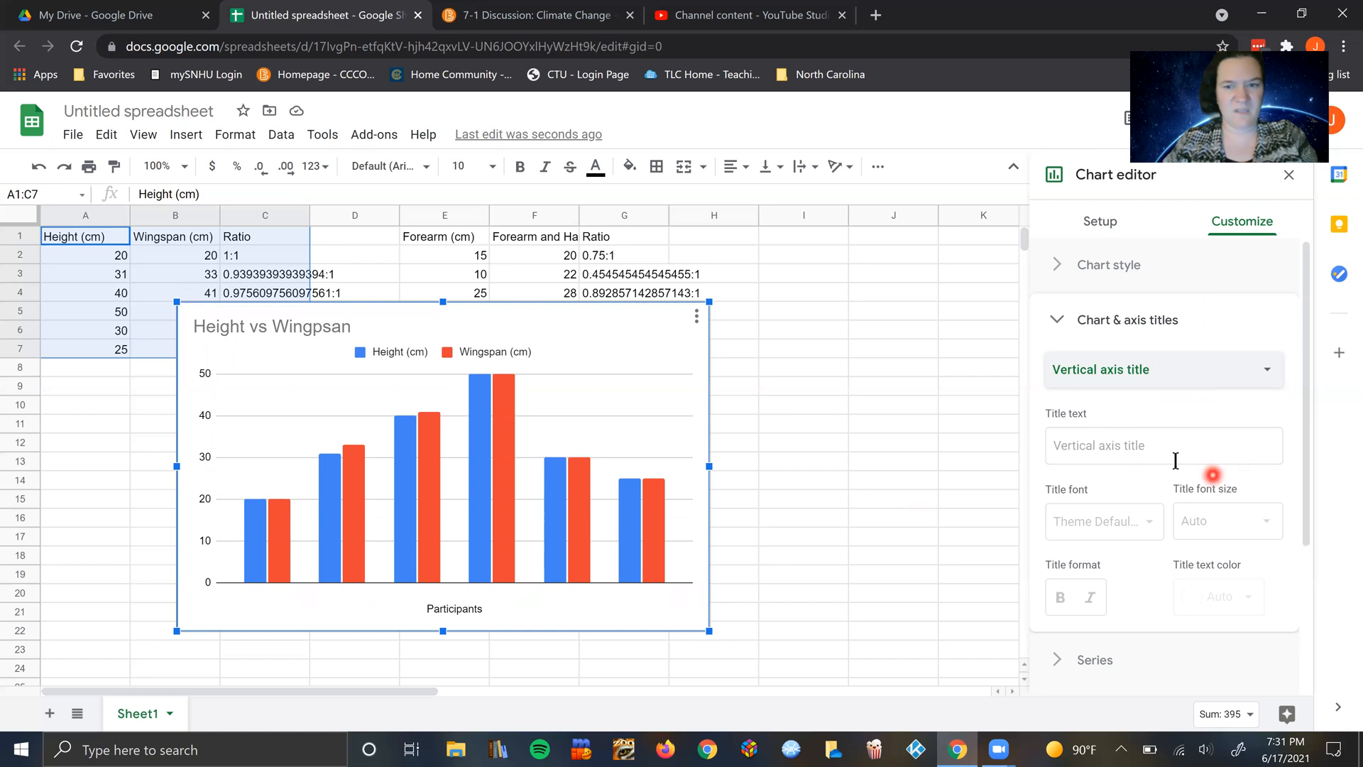
{"action": "left_click", "coordinate": [1196, 448]}
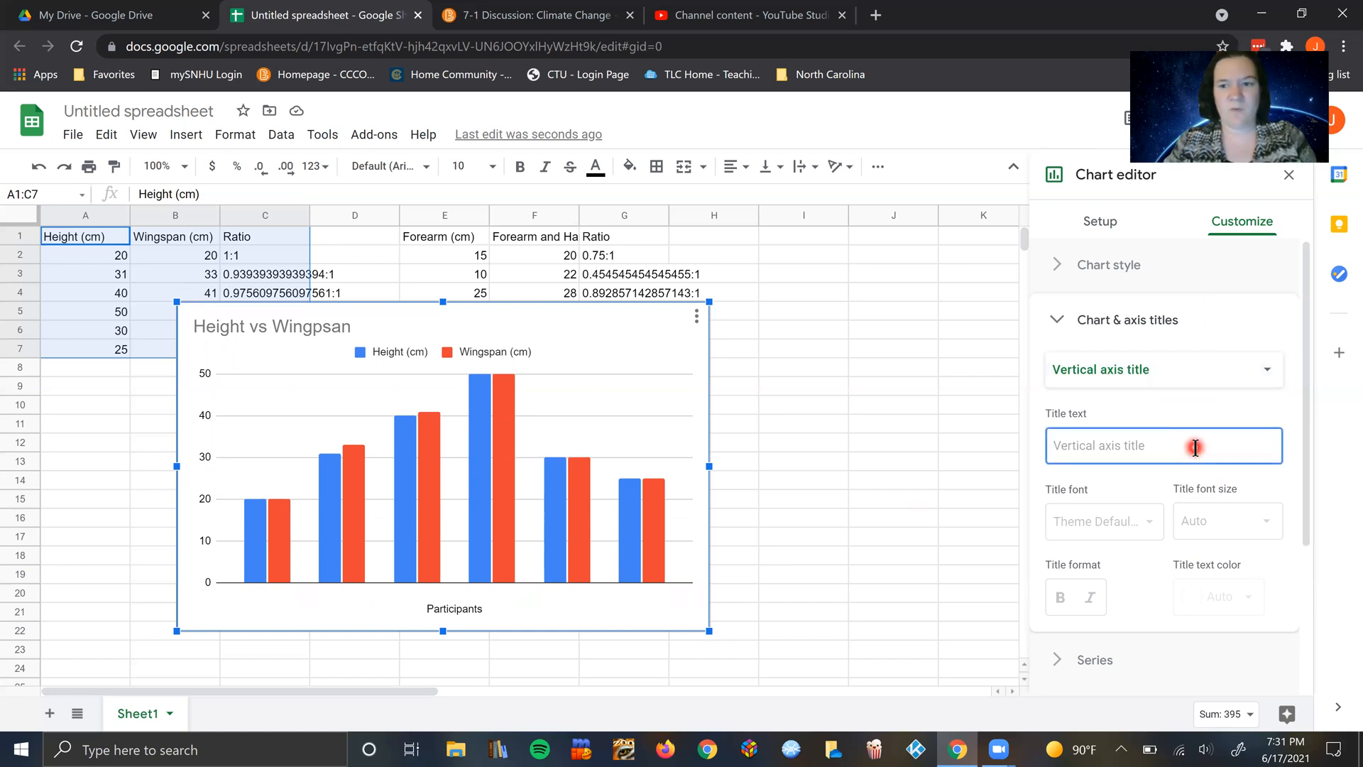
{"action": "type", "text": "Measurements"}
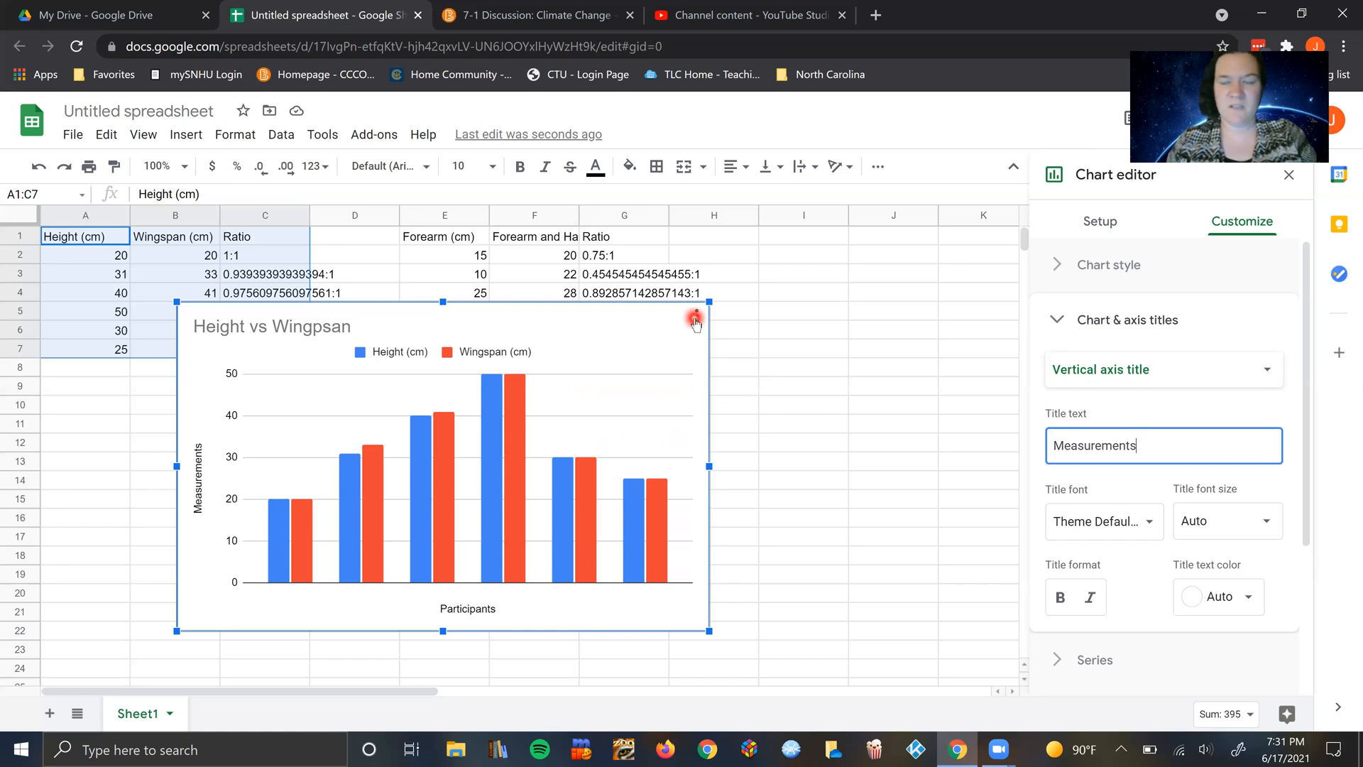
Step: Open the ENV 101 Lab 1 Report document from Google Drive and go to its Graphs section
{"action": "left_click", "coordinate": [138, 17]}
{"action": "left_click", "coordinate": [952, 321]}
{"action": "double_click", "coordinate": [952, 321]}
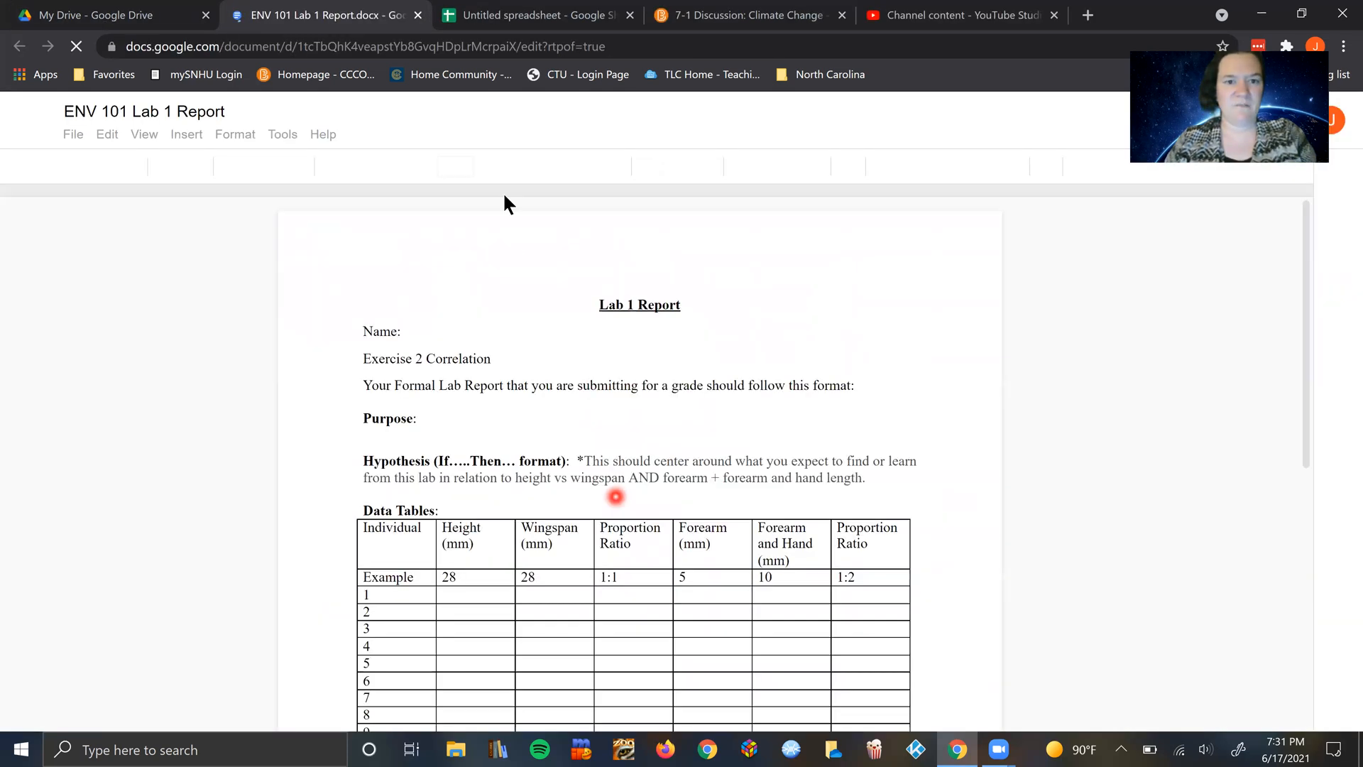
{"action": "scroll", "coordinate": [536, 367], "scroll_direction": "down", "scroll_amount": 10}
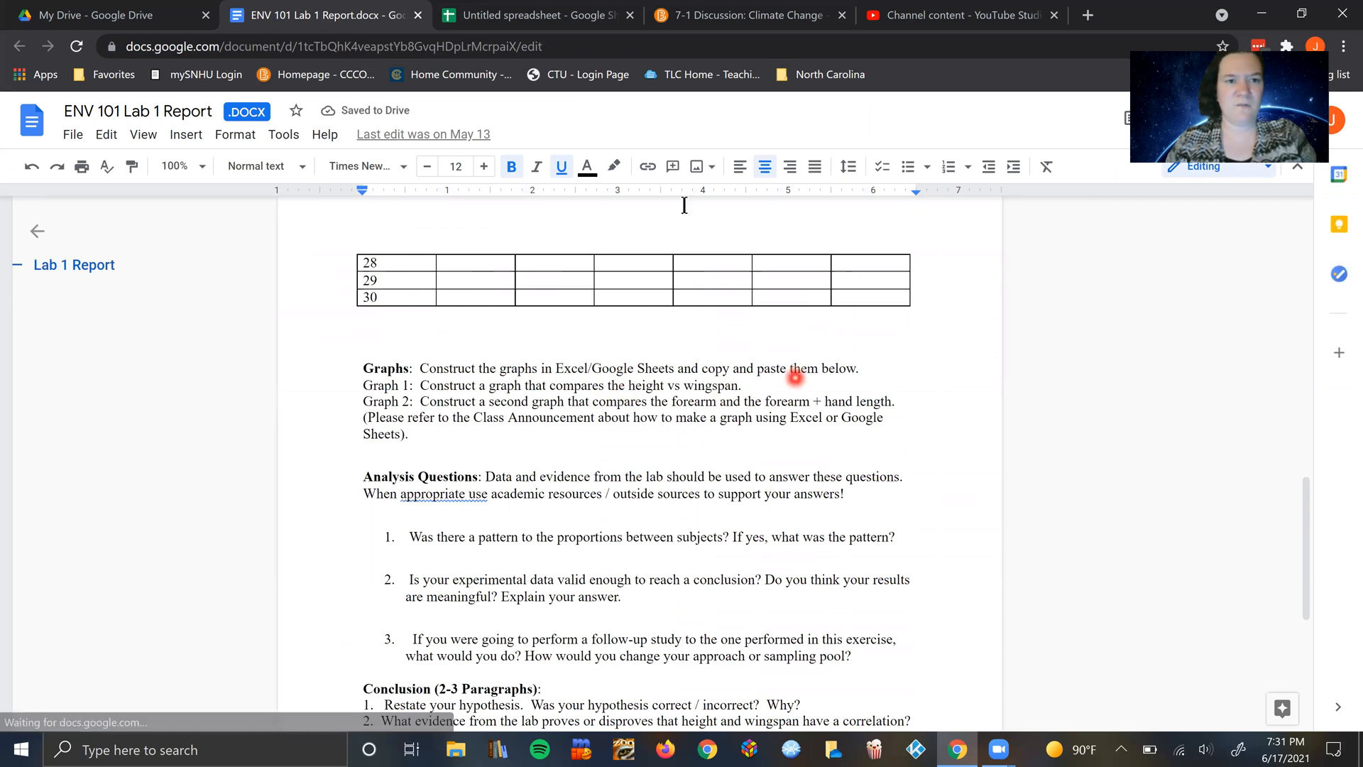
Step: Return to the spreadsheet and copy the Height vs Wingpsan chart
{"action": "left_click", "coordinate": [142, 16]}
{"action": "left_click", "coordinate": [360, 15]}
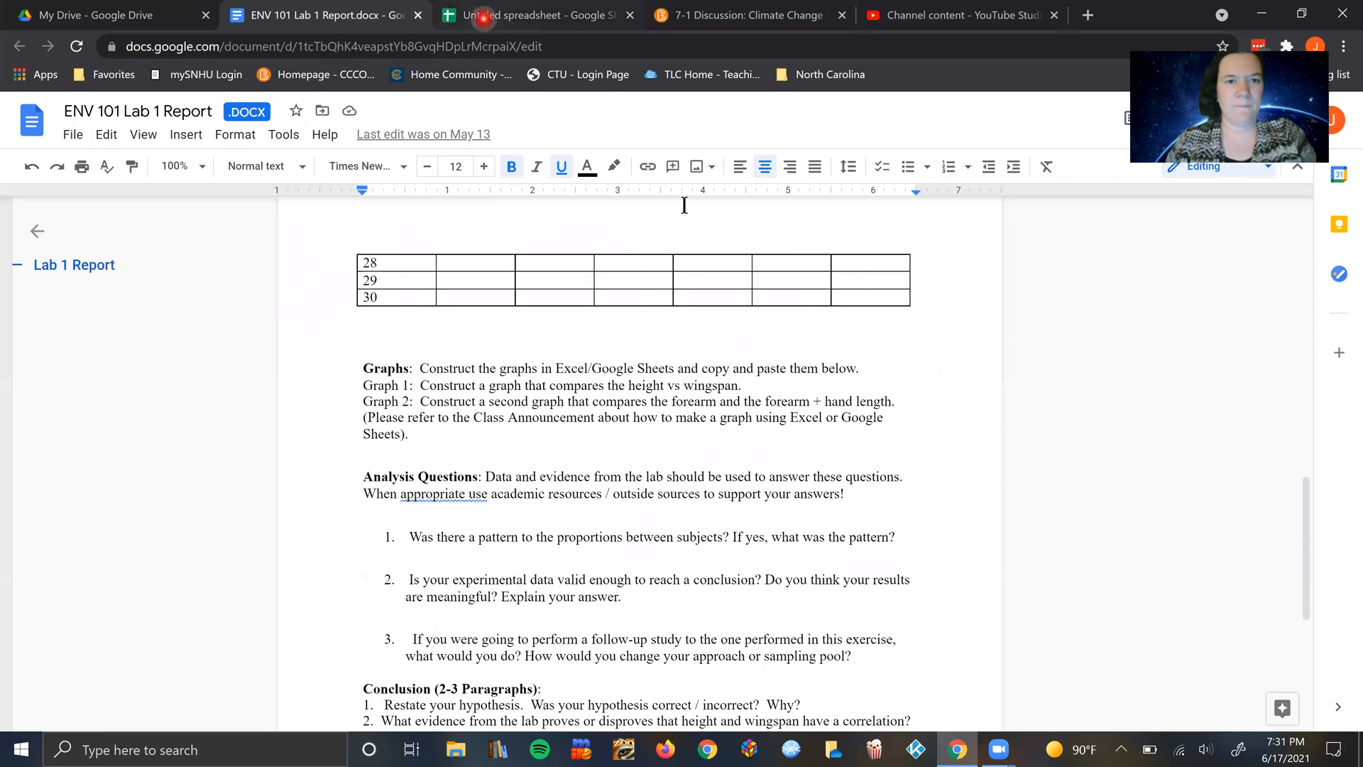
{"action": "left_click", "coordinate": [483, 18]}
{"action": "left_click", "coordinate": [679, 322]}
{"action": "left_click", "coordinate": [669, 329]}
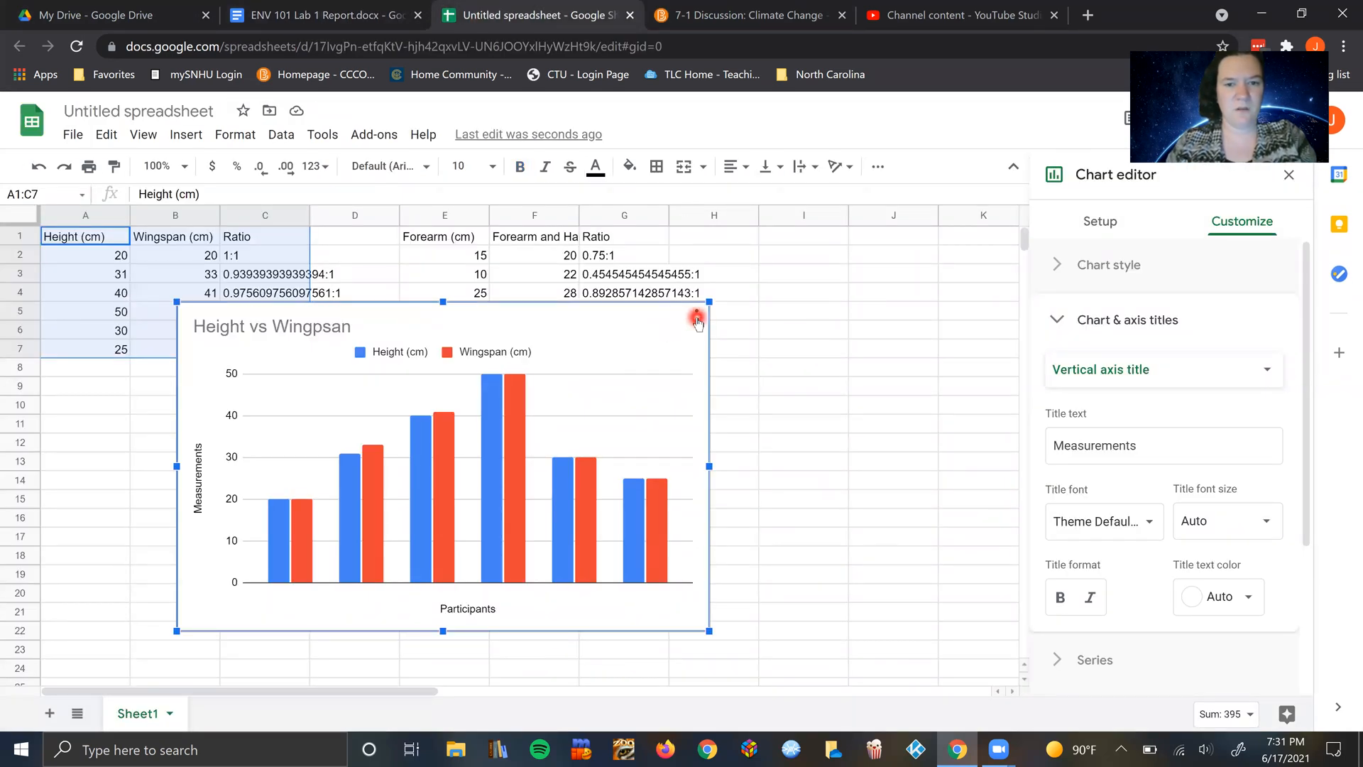
{"action": "left_click", "coordinate": [696, 318]}
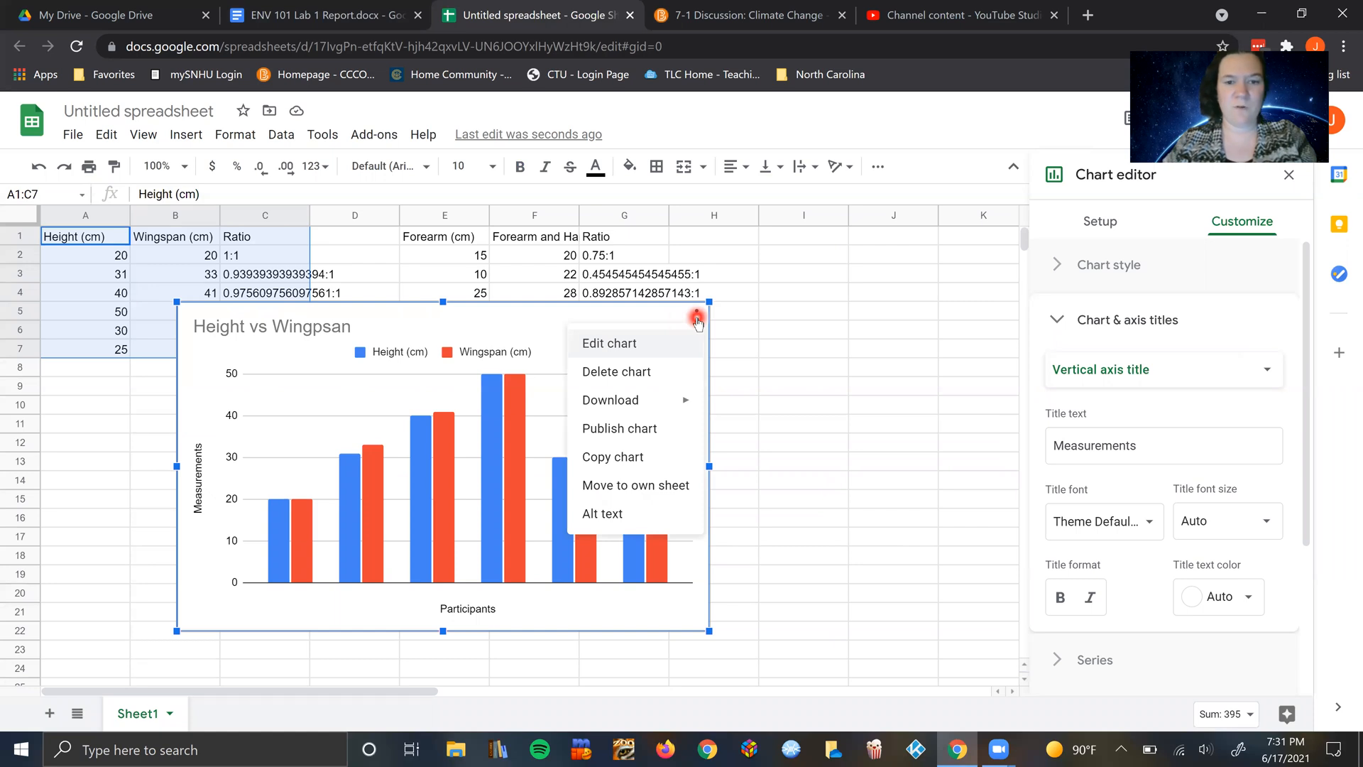
{"action": "left_click", "coordinate": [630, 457]}
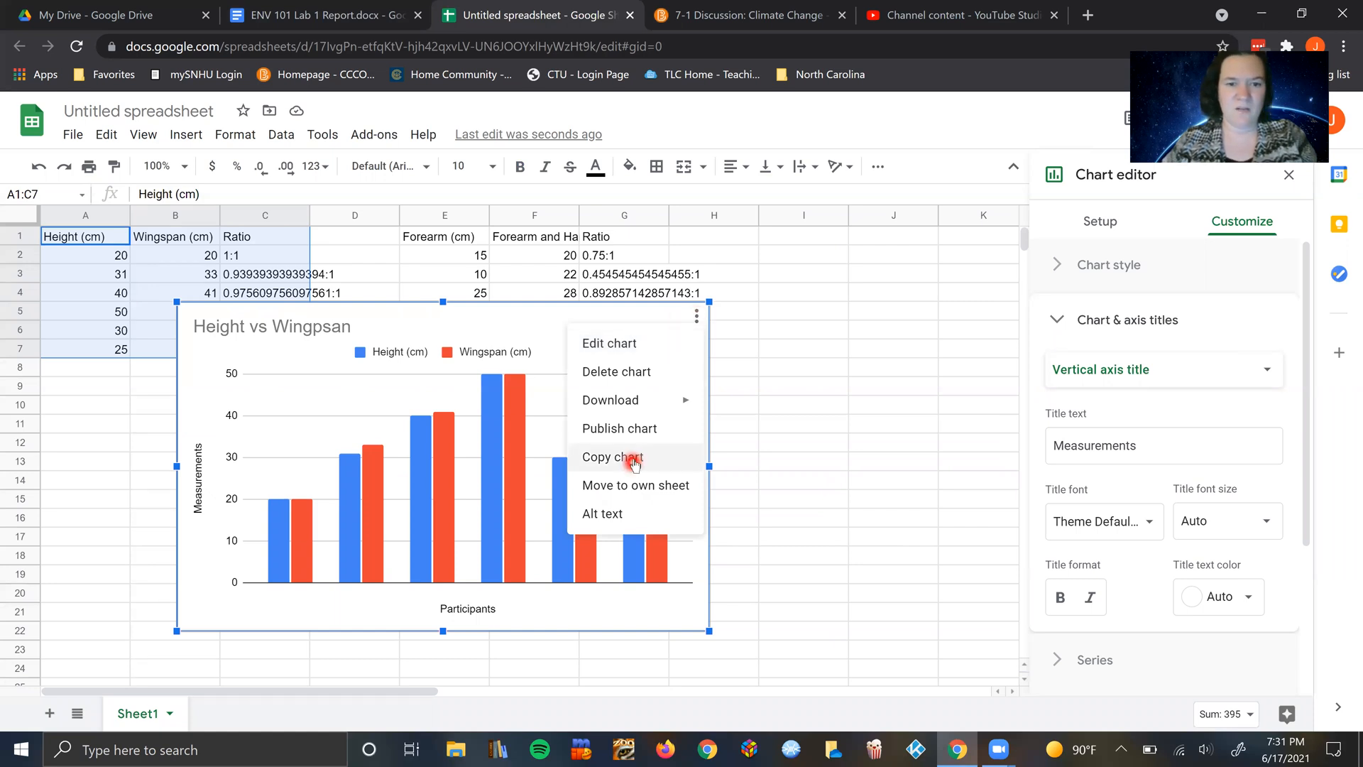
{"action": "left_click", "coordinate": [563, 354]}
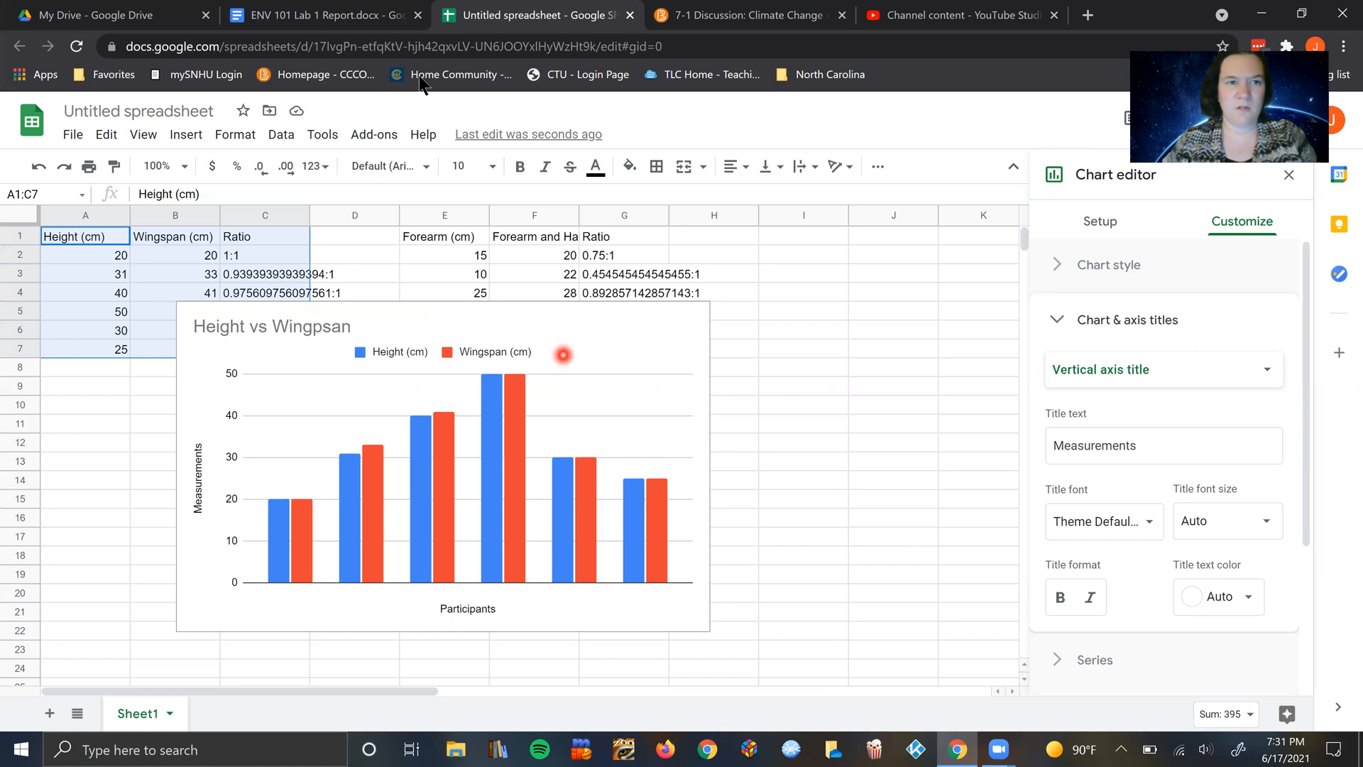
Step: Switch to the lab report and add two line breaks after the Graph 1 instruction
{"action": "left_click", "coordinate": [327, 15]}
{"action": "left_click", "coordinate": [712, 452]}
{"action": "left_click", "coordinate": [342, 270]}
{"action": "left_click", "coordinate": [449, 325]}
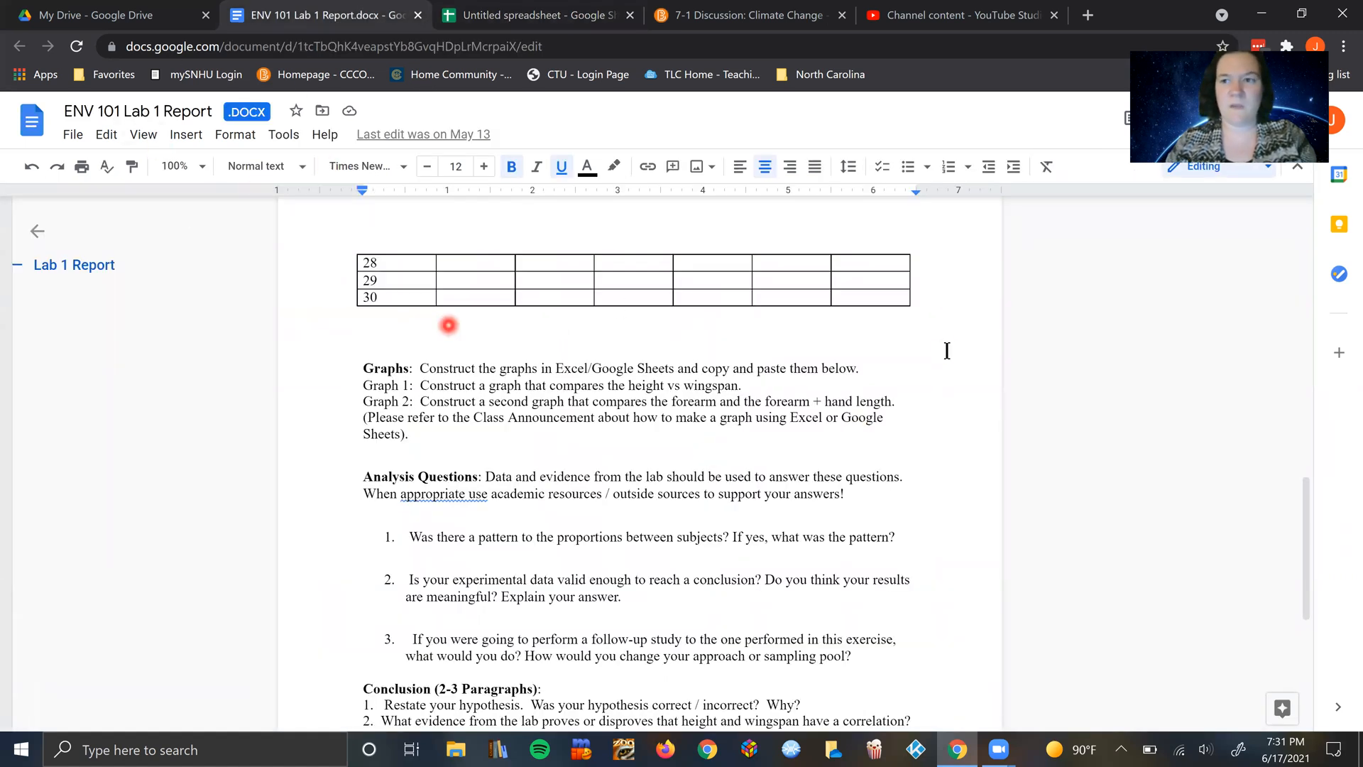
{"action": "left_click", "coordinate": [778, 387]}
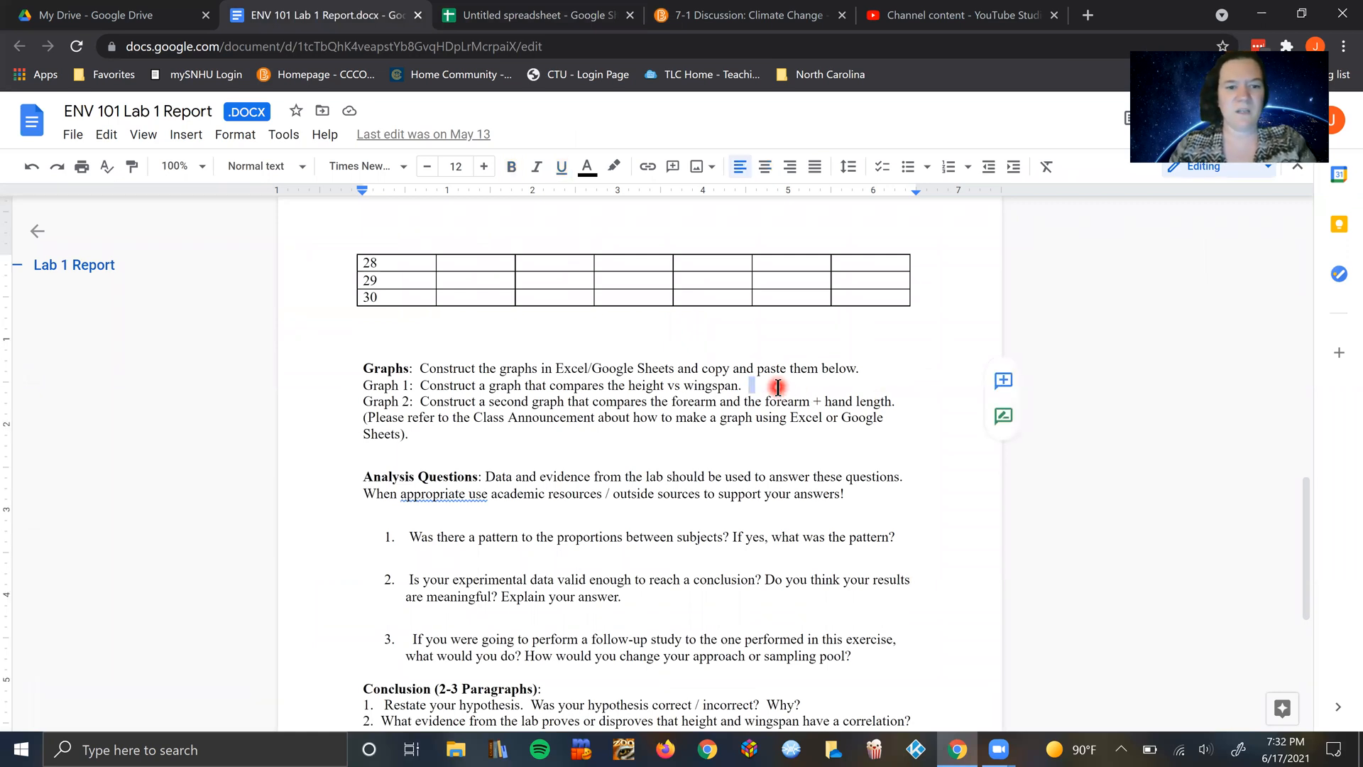
{"action": "key", "text": "Return"}
{"action": "key", "text": "Return"}
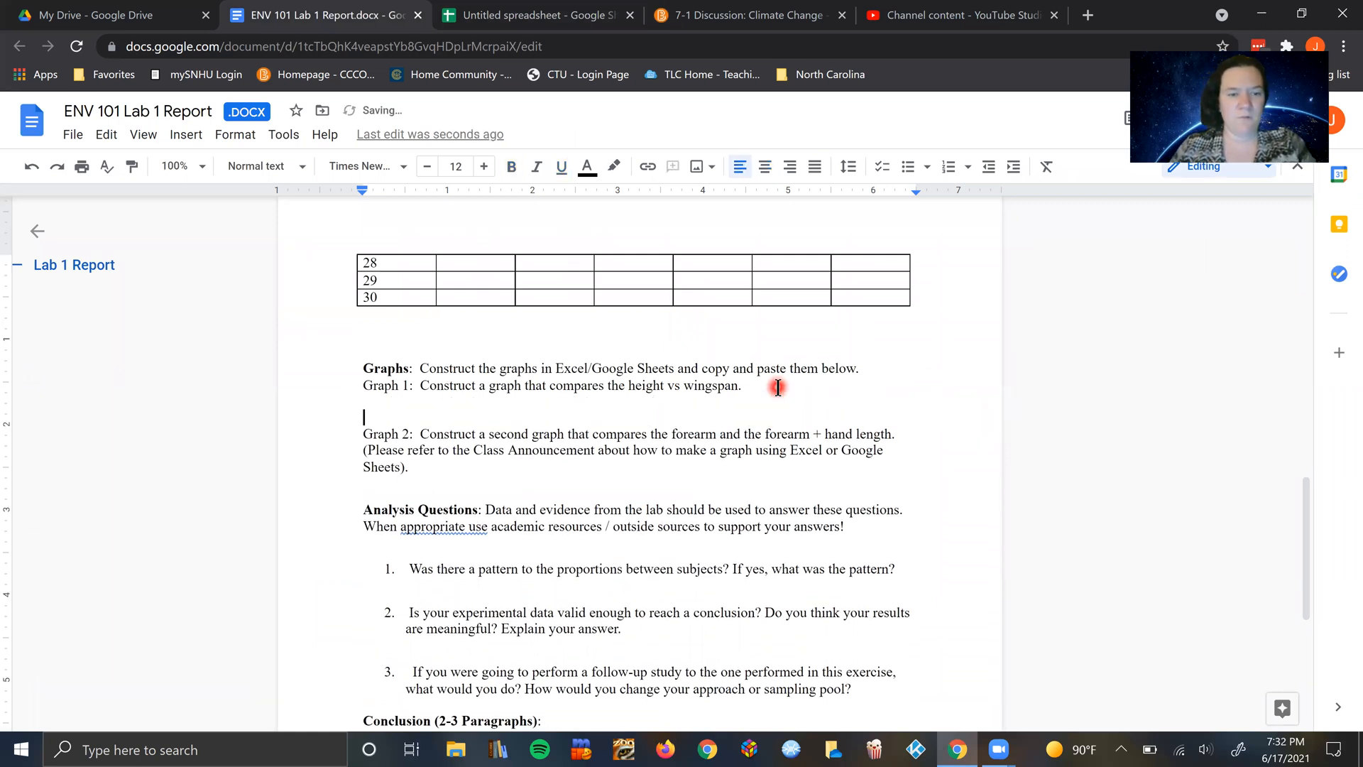
Step: Paste the copied chart unlinked under the Graph 1 instruction and check its placement
{"action": "key", "text": "ctrl+v"}
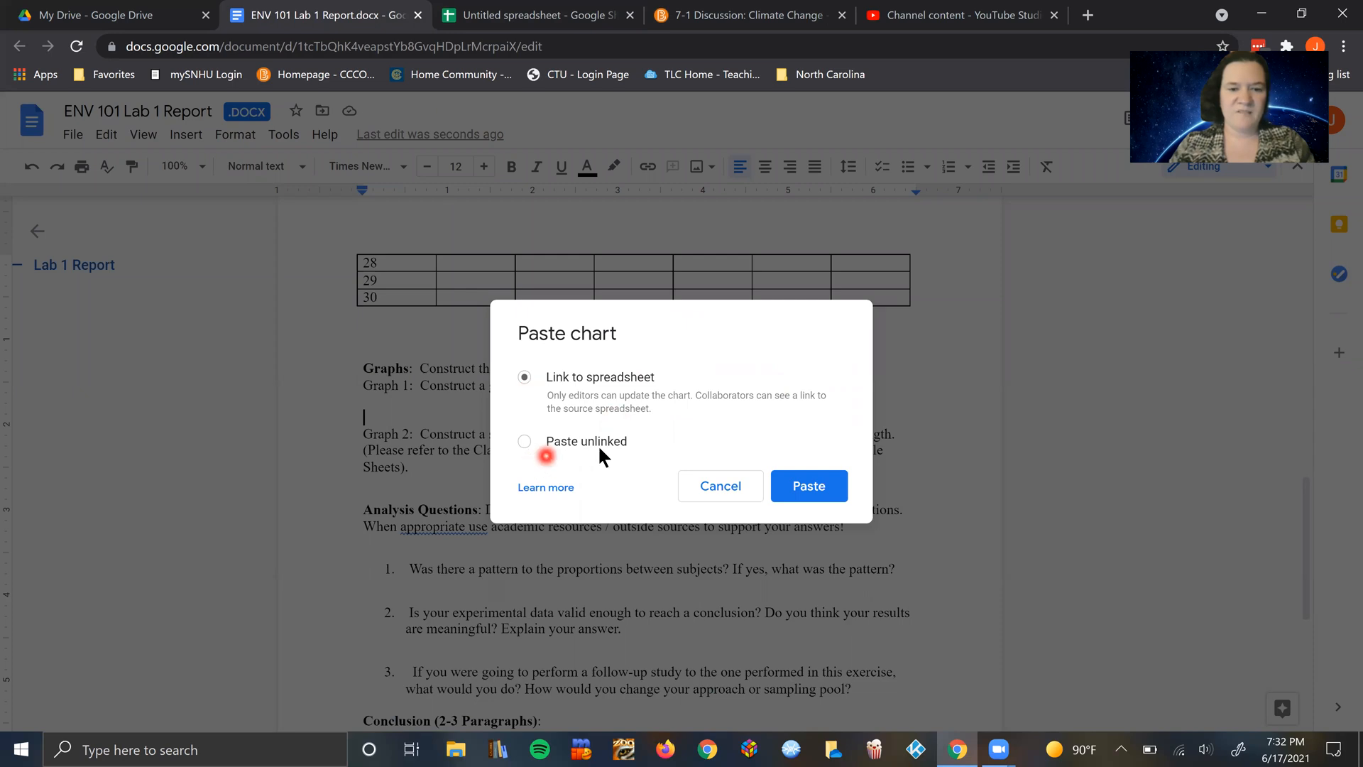
{"action": "left_click", "coordinate": [524, 442]}
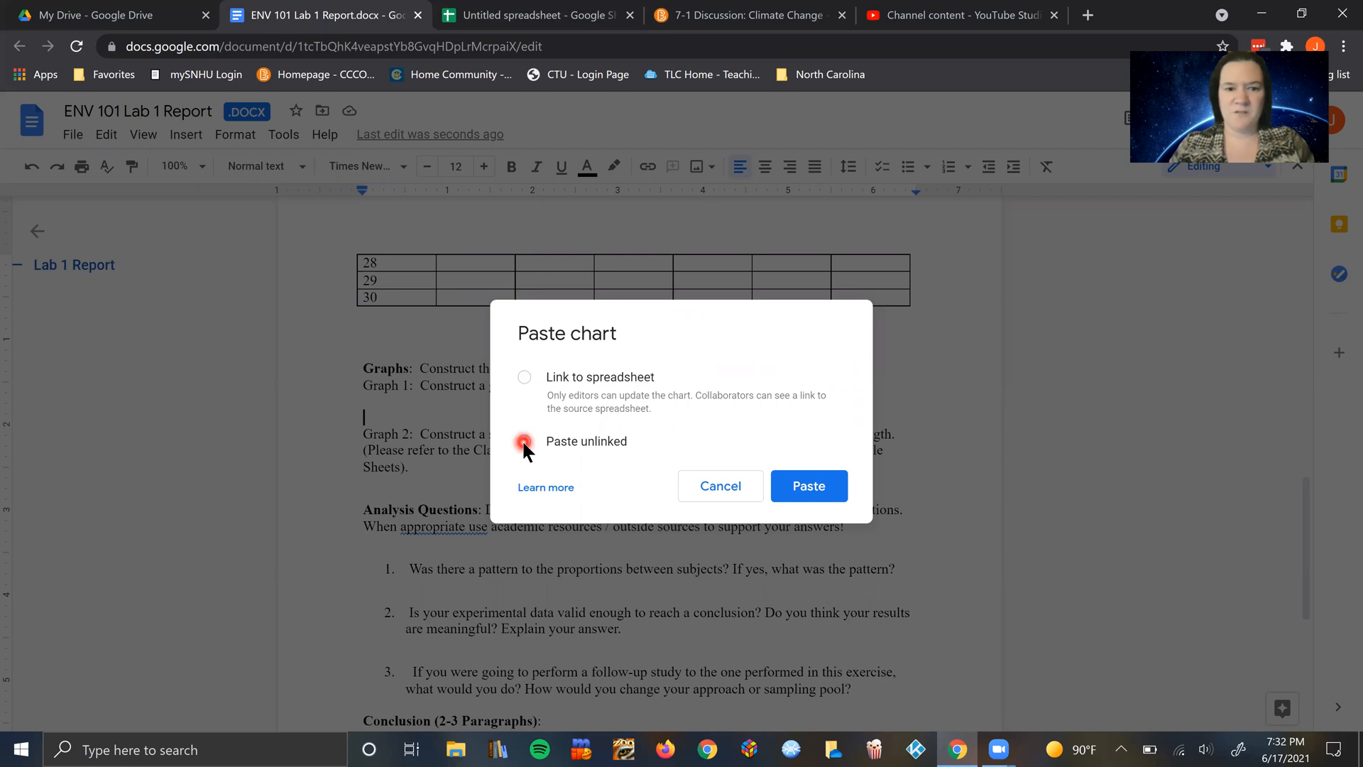
{"action": "left_click", "coordinate": [822, 492]}
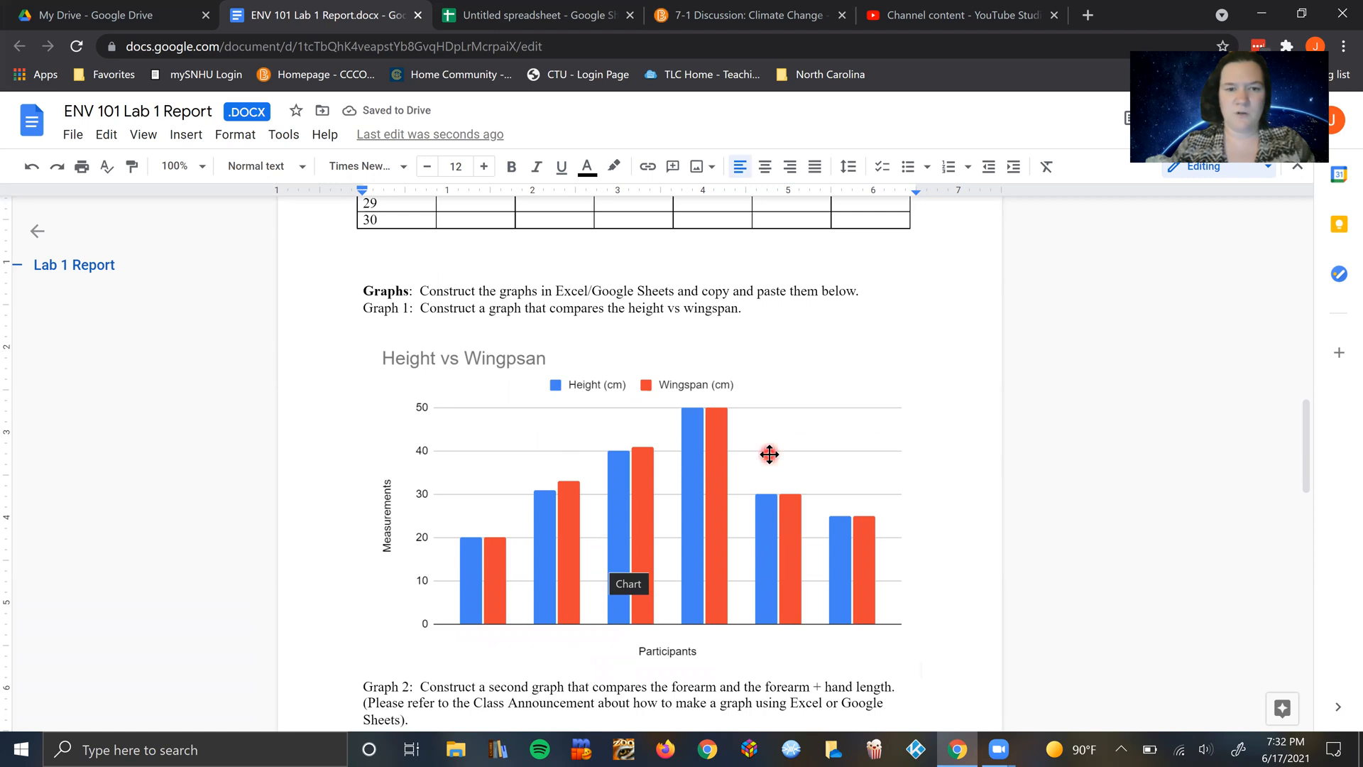
{"action": "scroll", "coordinate": [769, 454], "scroll_direction": "down", "scroll_amount": 1}
{"action": "scroll", "coordinate": [769, 455], "scroll_direction": "down", "scroll_amount": 2}
{"action": "scroll", "coordinate": [770, 454], "scroll_direction": "up", "scroll_amount": 1}
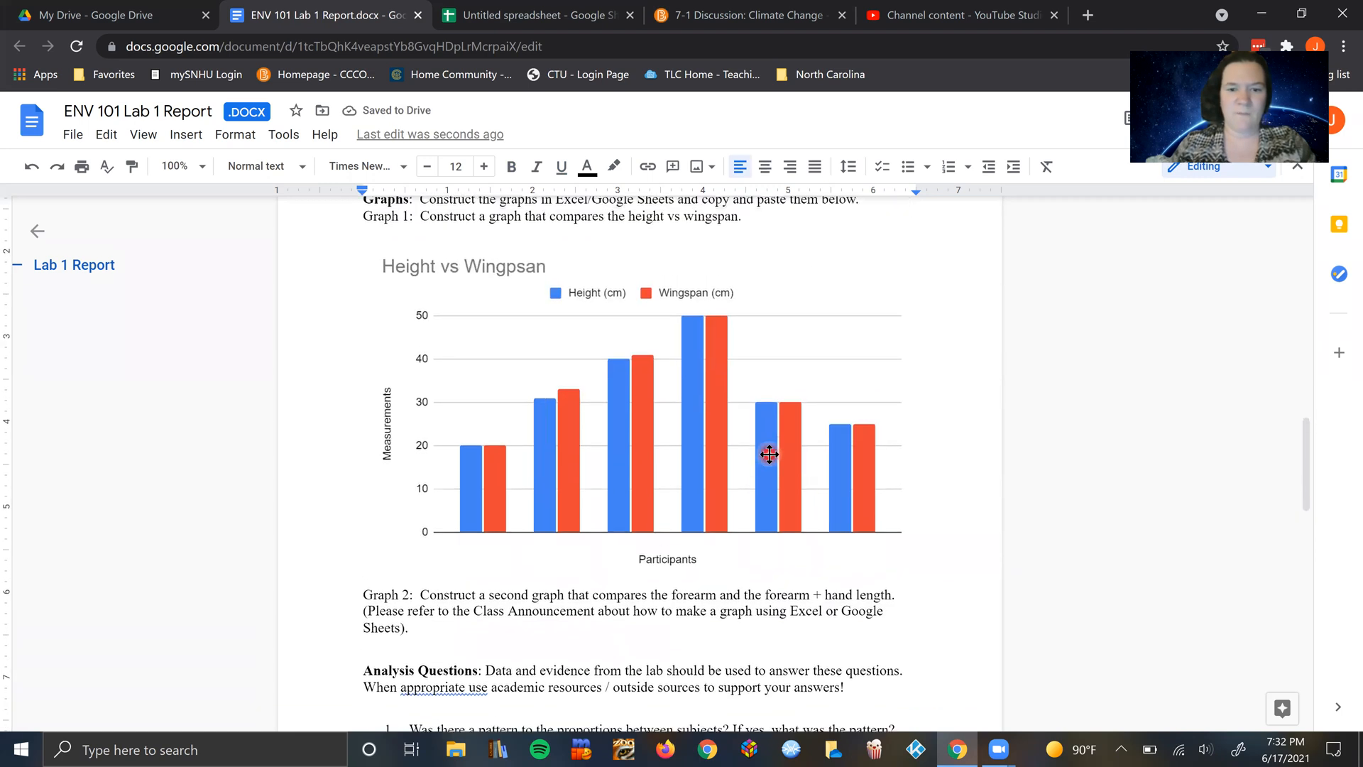
{"action": "scroll", "coordinate": [770, 454], "scroll_direction": "up", "scroll_amount": 3}
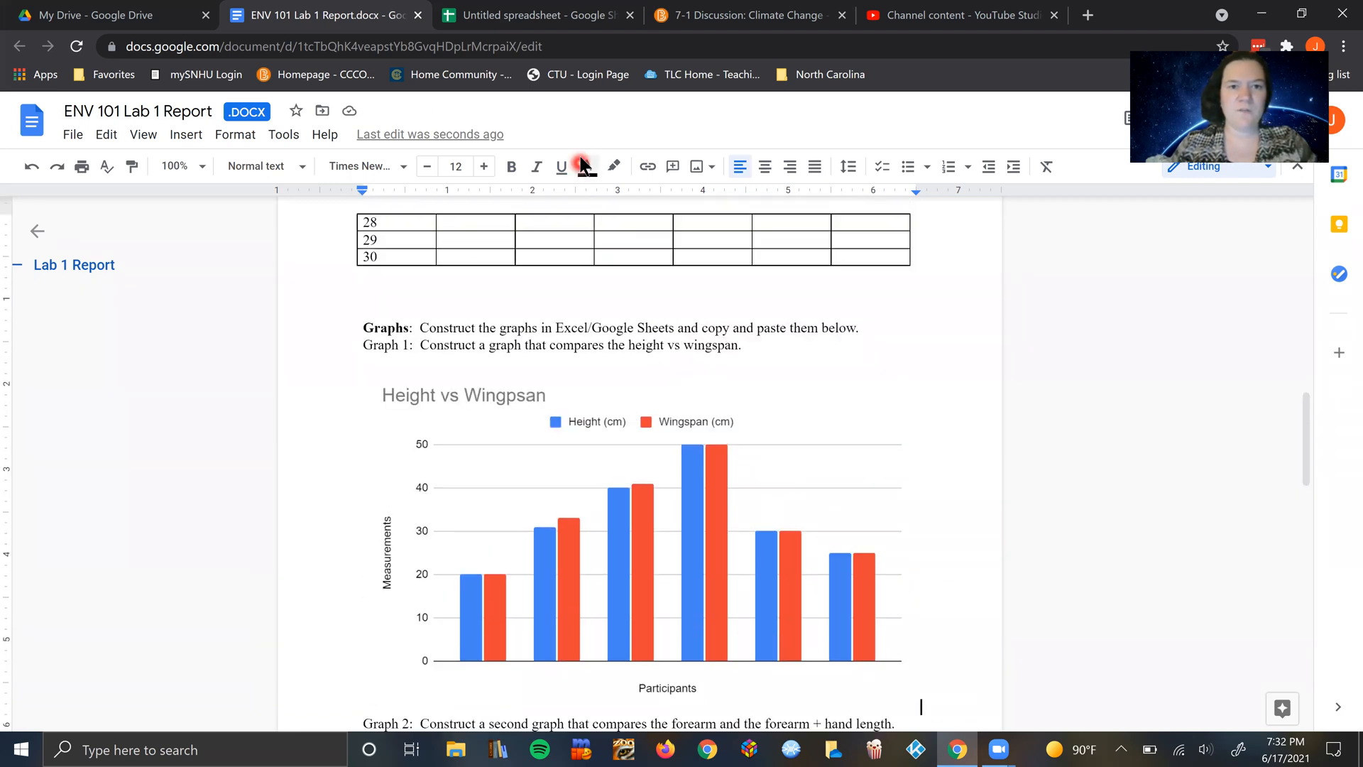
Step: Switch back to the spreadsheet and move the height chart below the height and wingspan data, starting around row 9
{"action": "left_click", "coordinate": [581, 158]}
{"action": "key", "text": "ctrl+Tab"}
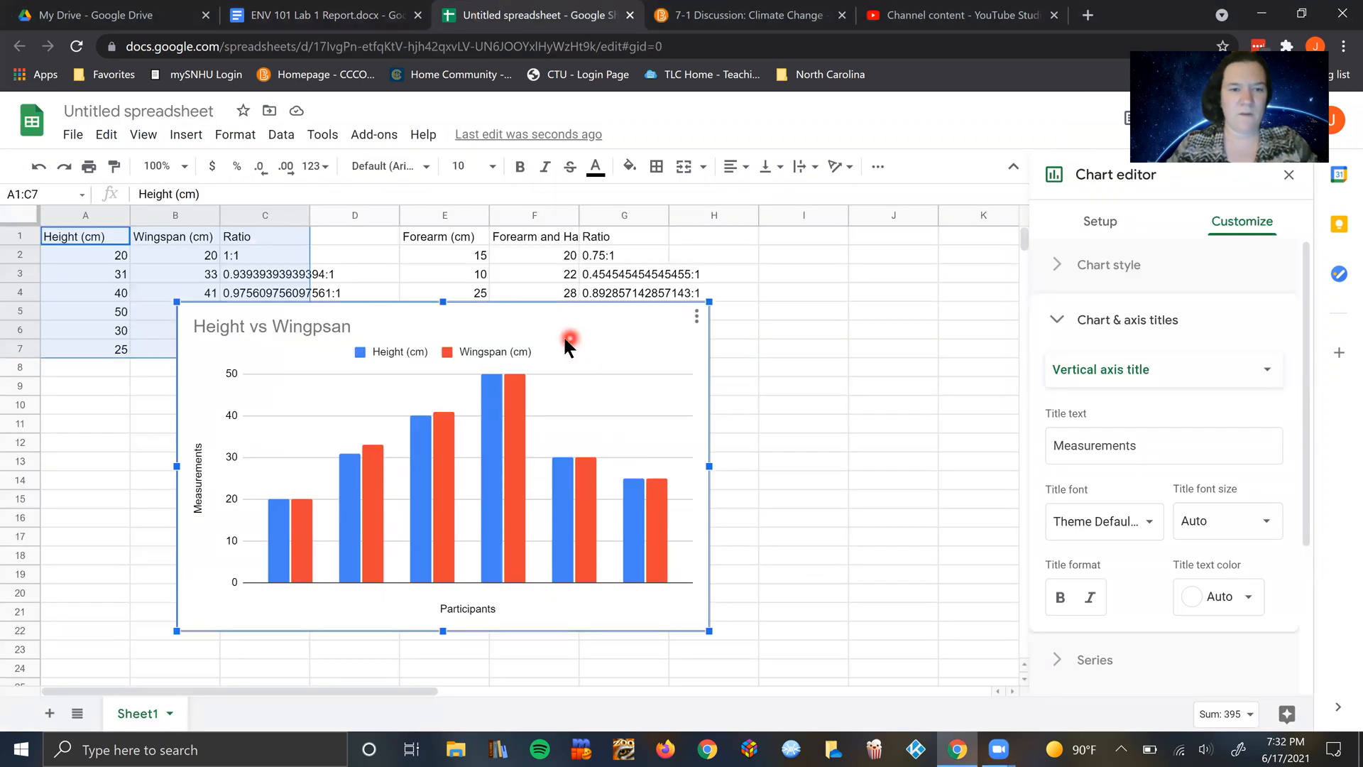
{"action": "left_click_drag", "start_coordinate": [561, 337], "coordinate": [400, 418]}
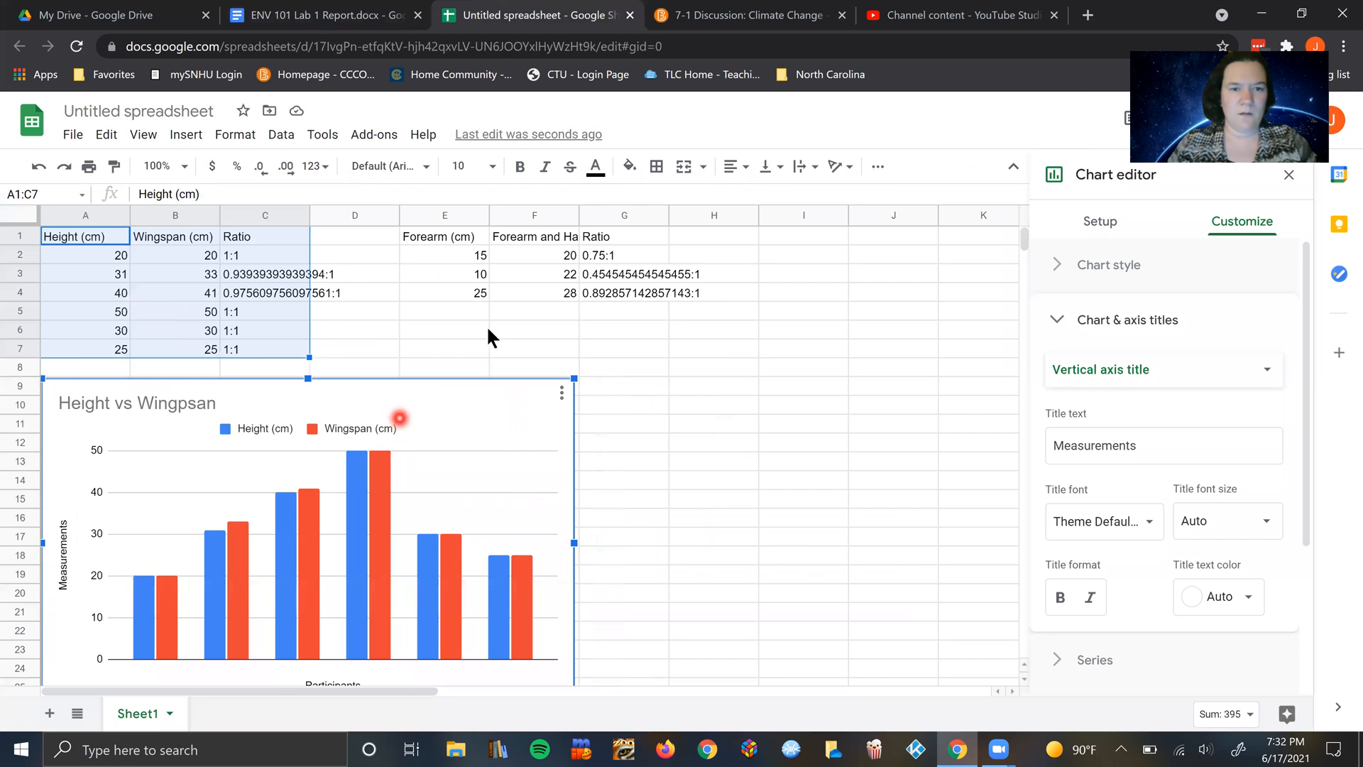
{"action": "left_click", "coordinate": [569, 305]}
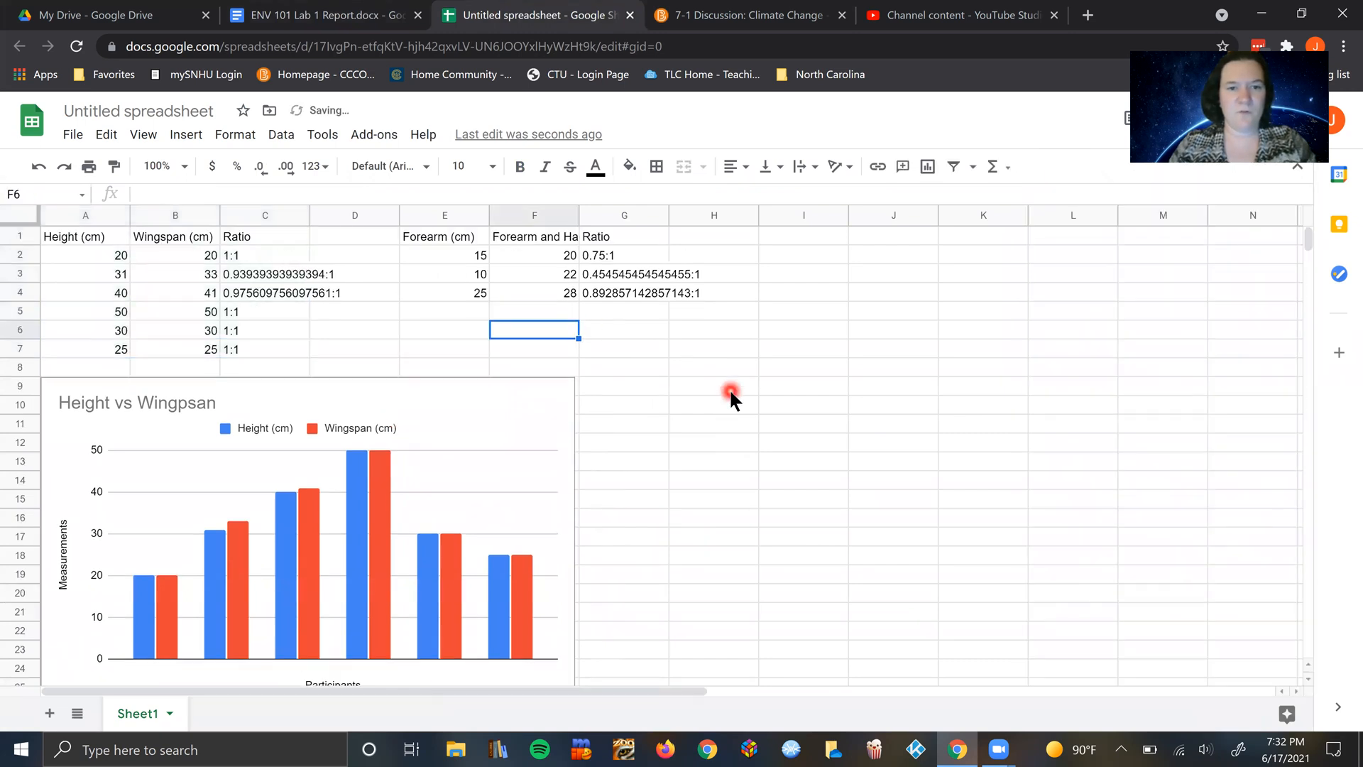
Step: Insert a column chart from the forearm, forearm and hand, and ratio data in E1:G4
{"action": "left_click_drag", "start_coordinate": [420, 234], "coordinate": [620, 298]}
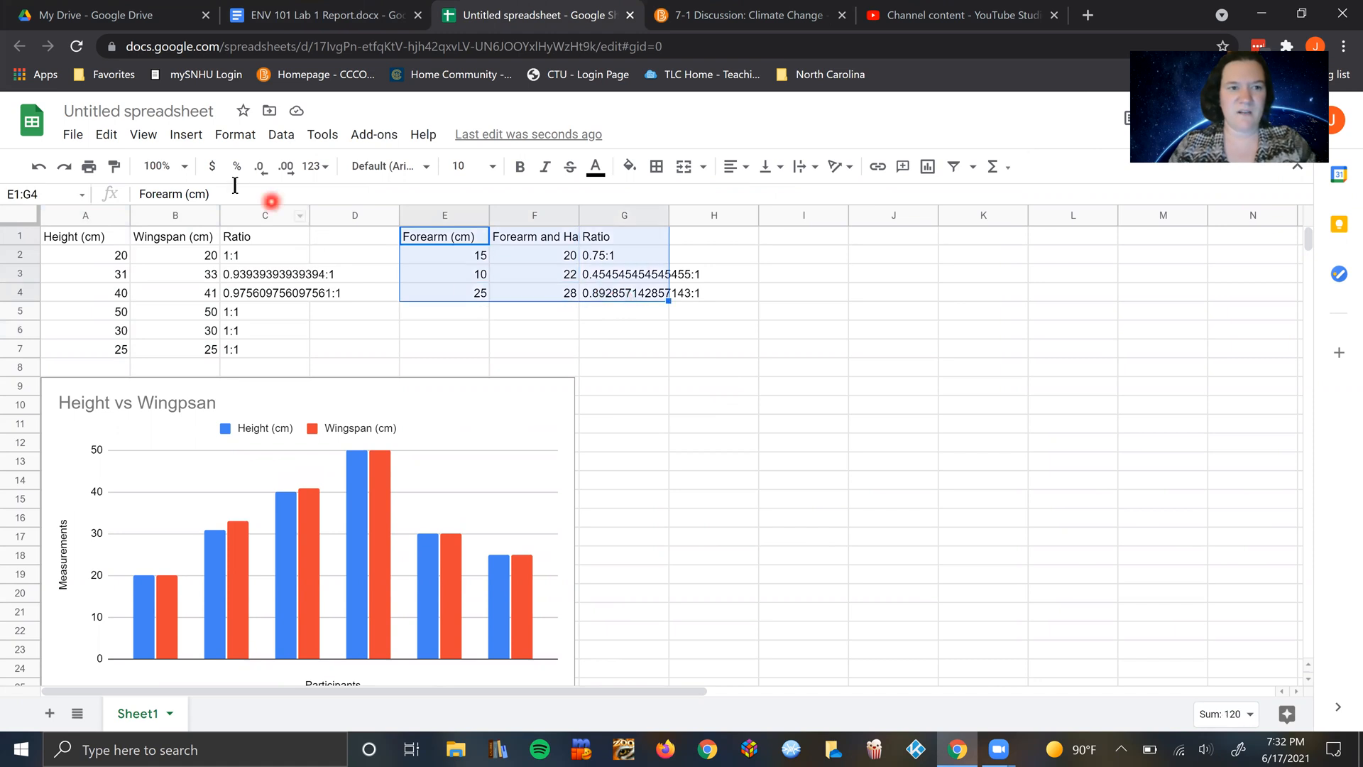
{"action": "left_click", "coordinate": [186, 135]}
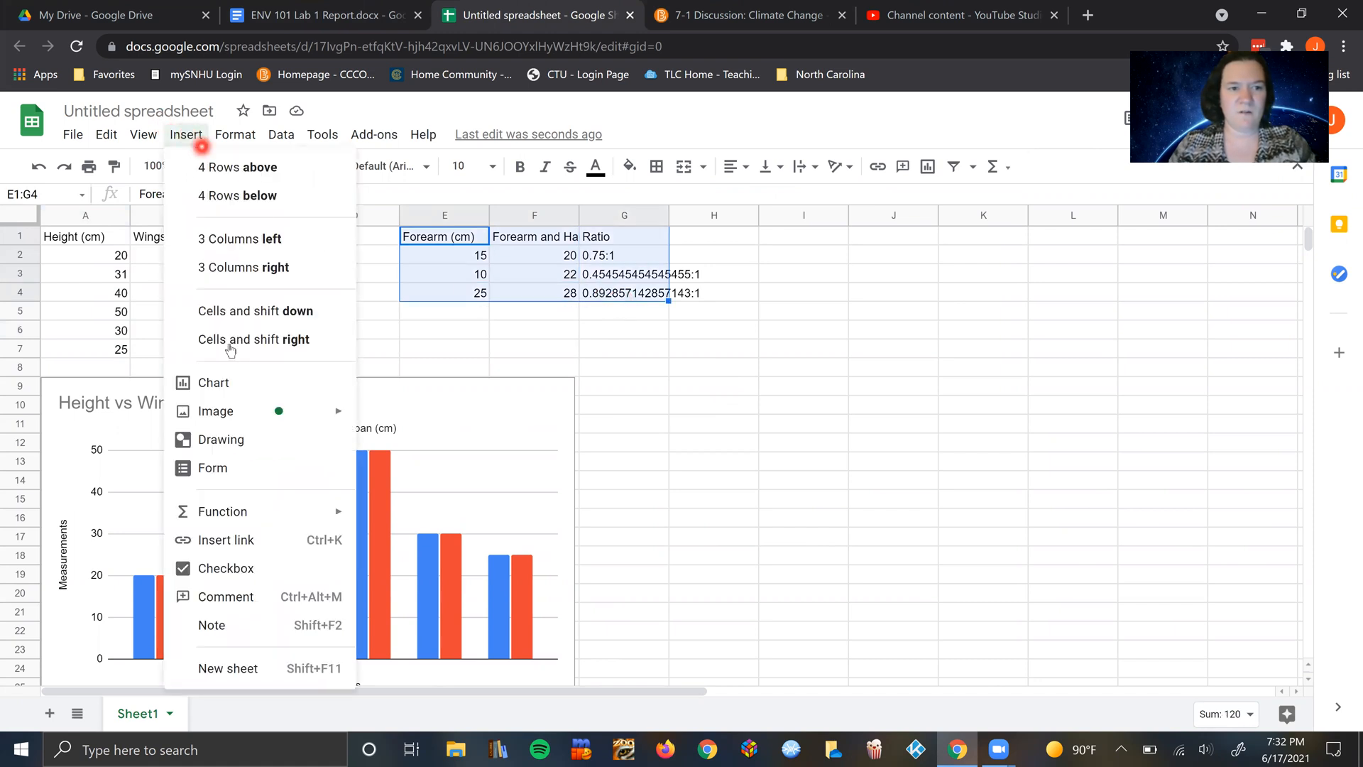
{"action": "left_click", "coordinate": [236, 373]}
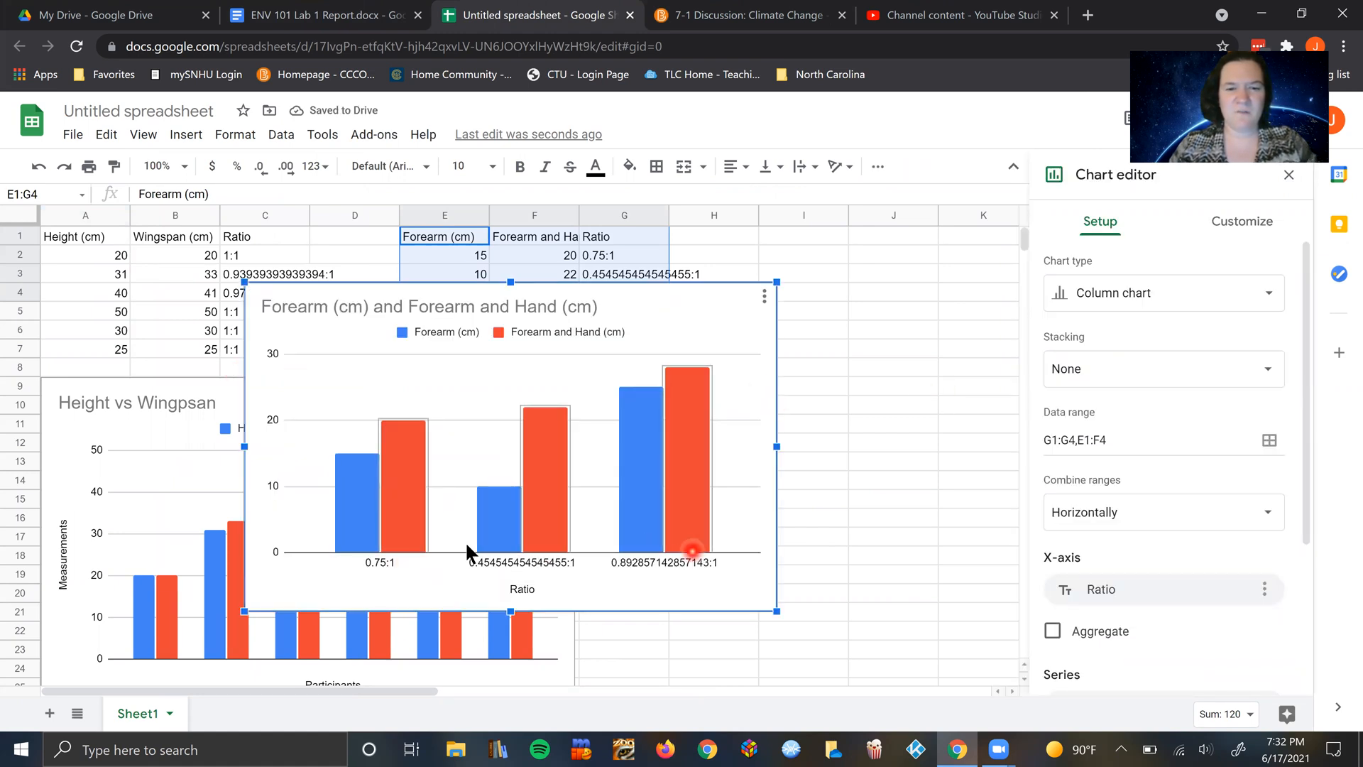
{"action": "left_click", "coordinate": [442, 533]}
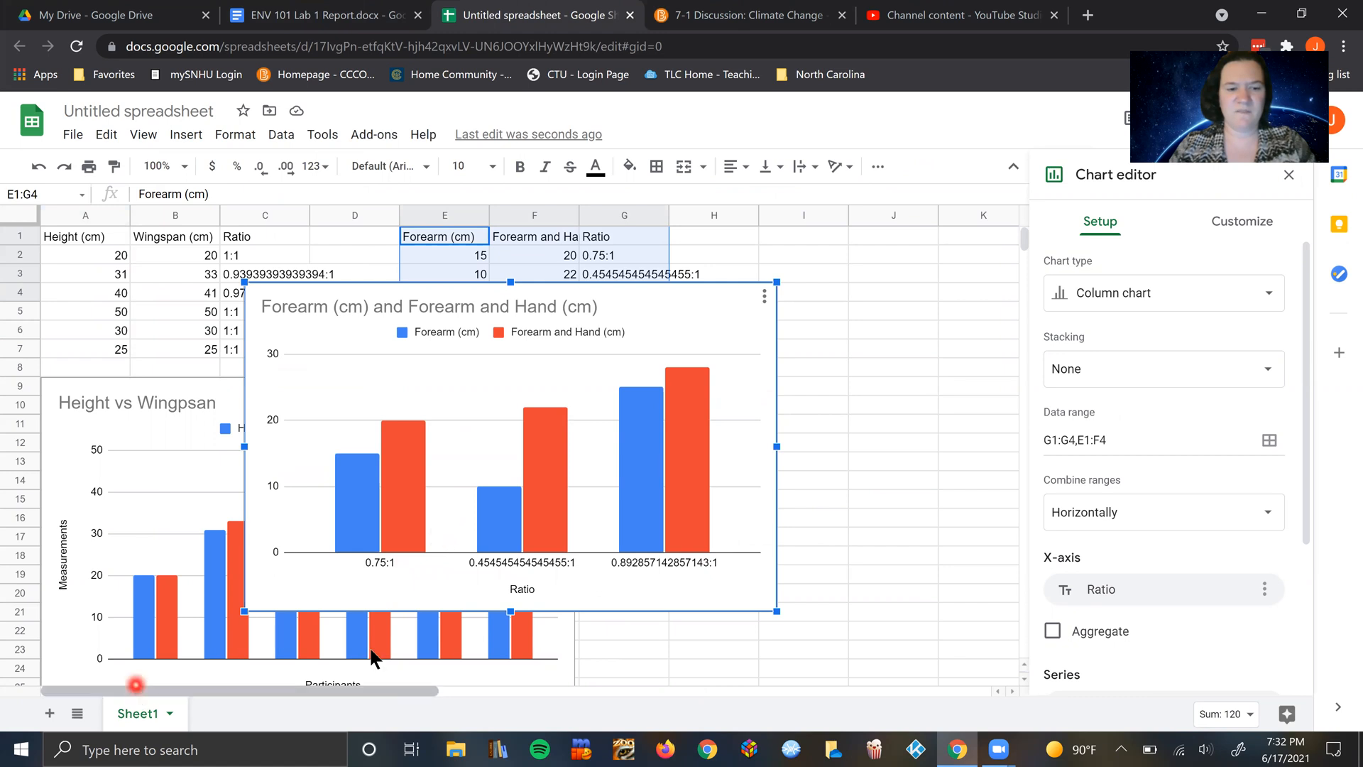
{"action": "left_click", "coordinate": [772, 486]}
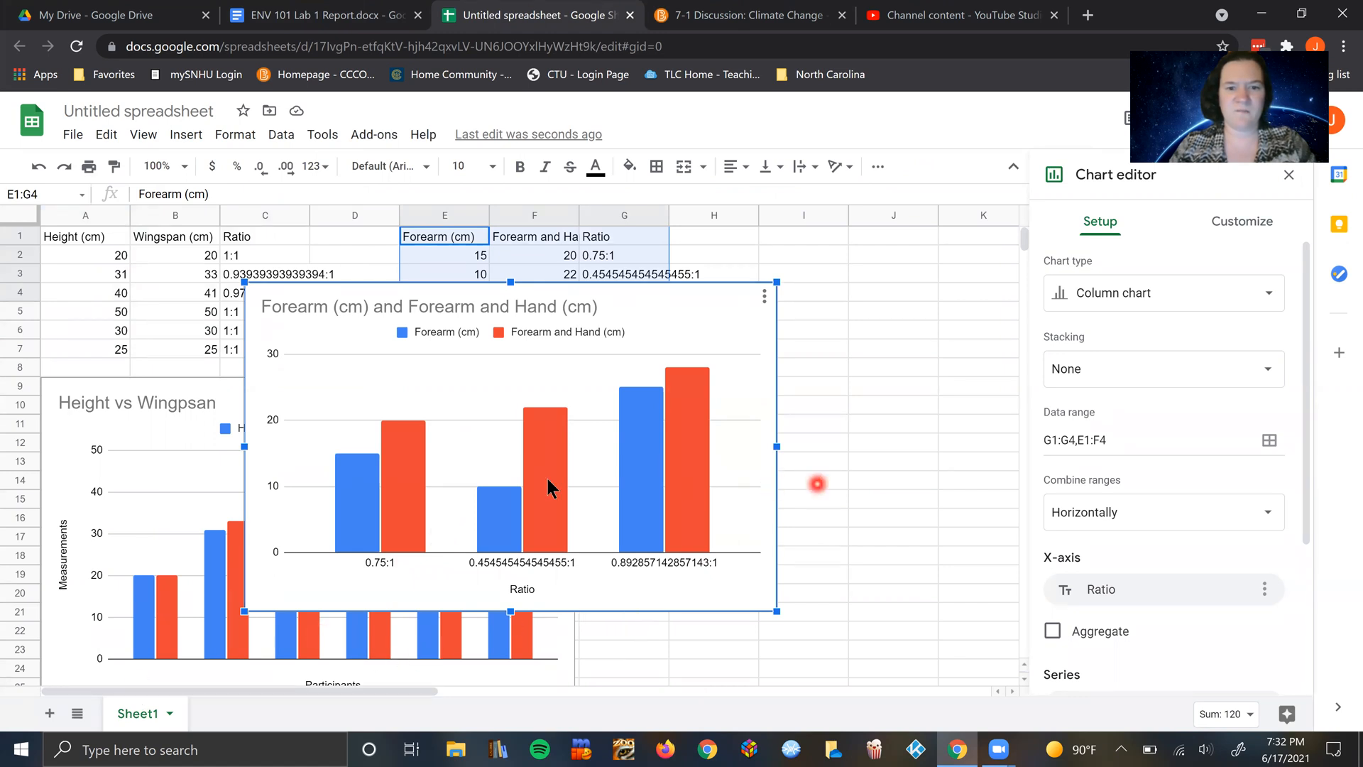
{"action": "left_click", "coordinate": [516, 495]}
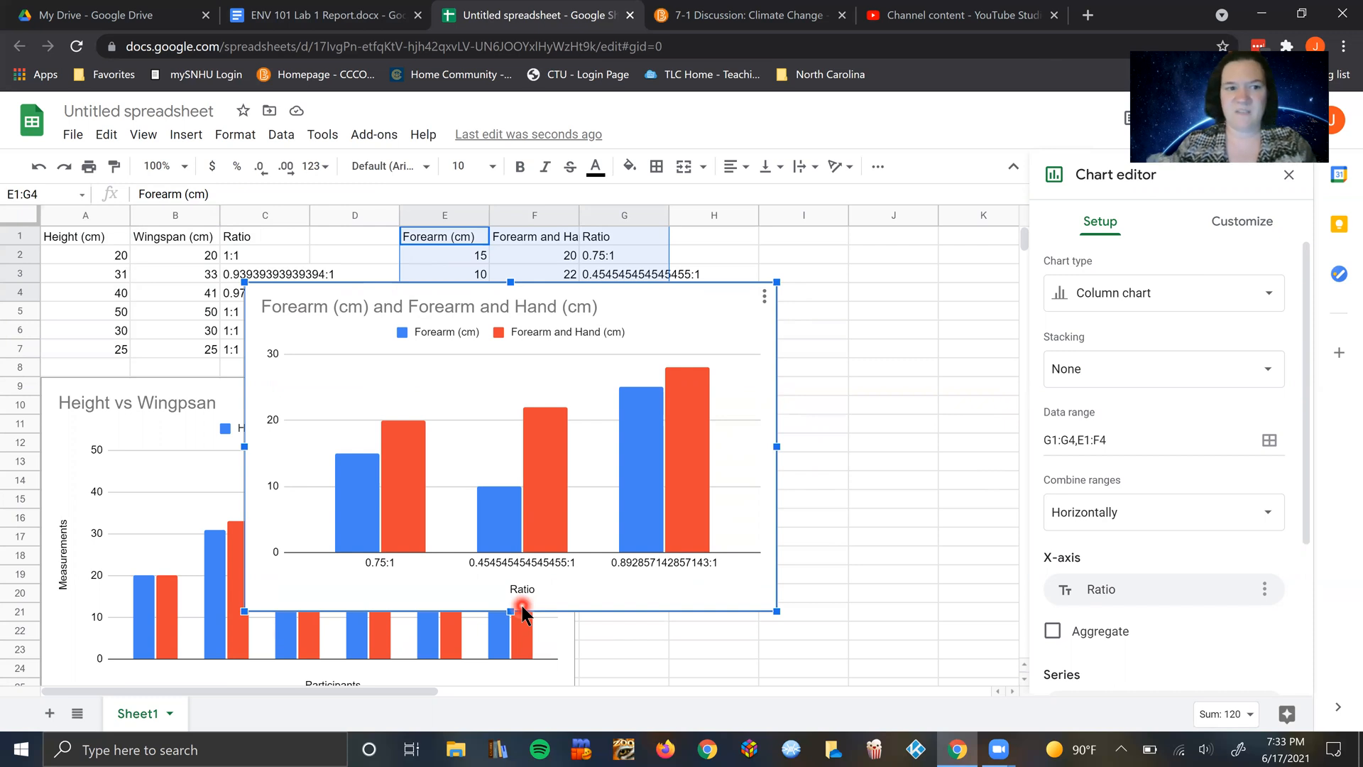
Step: Delete the forearm chart from the sheet
{"action": "left_click", "coordinate": [852, 369]}
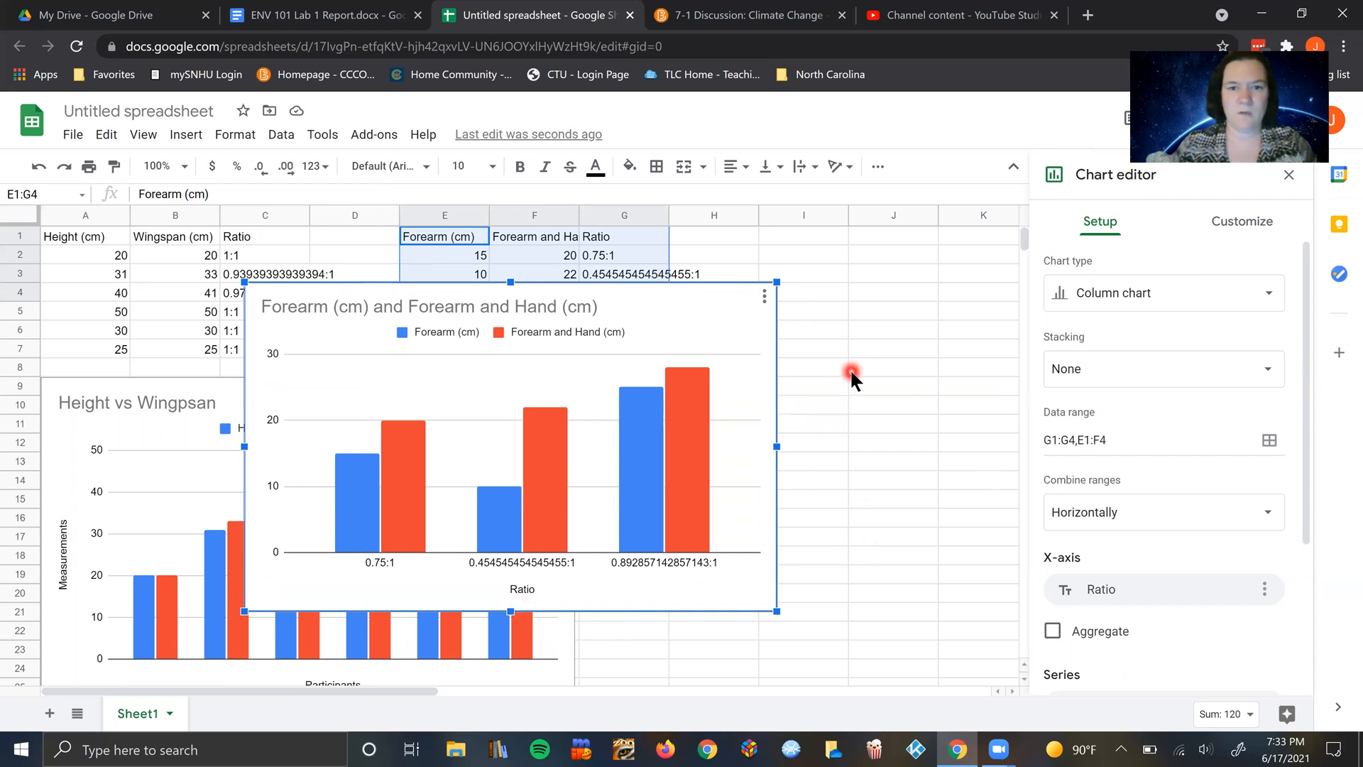
{"action": "left_click", "coordinate": [749, 312]}
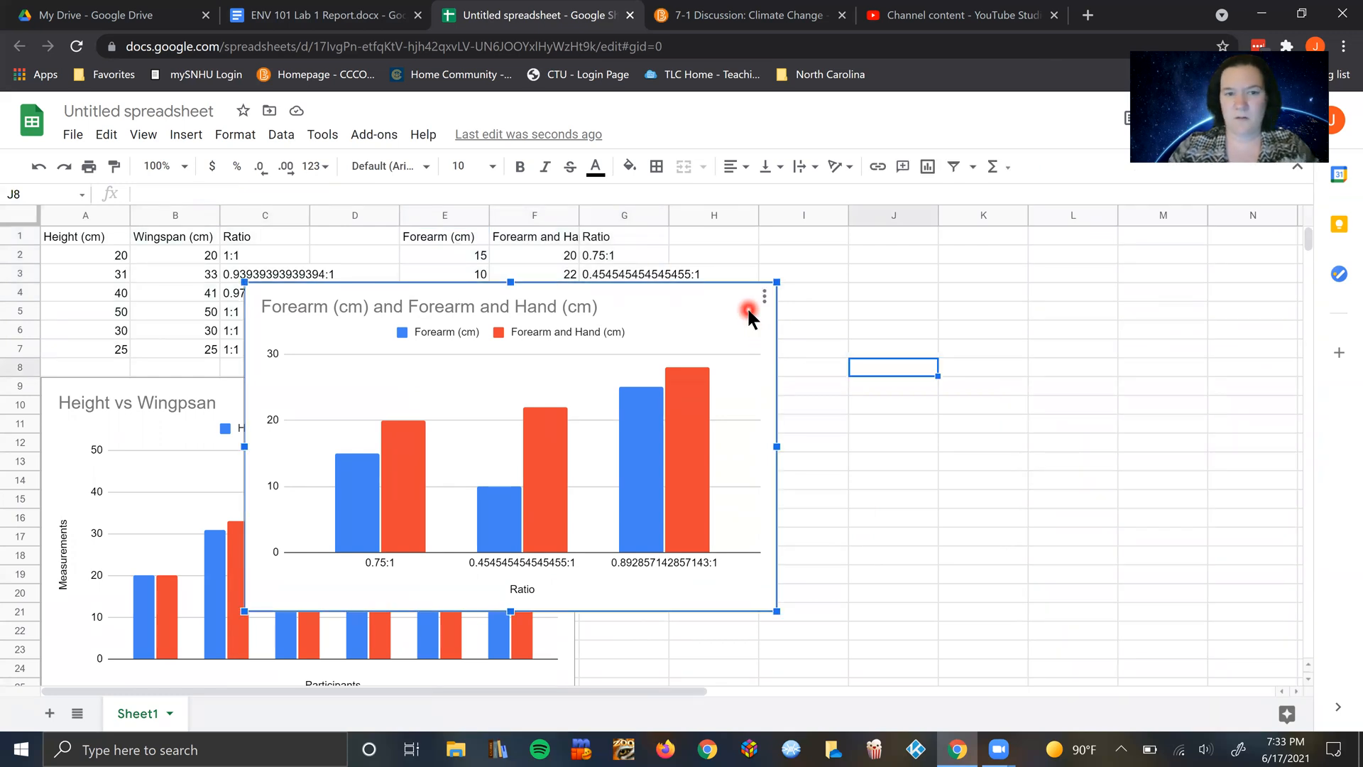
{"action": "key", "text": "Delete"}
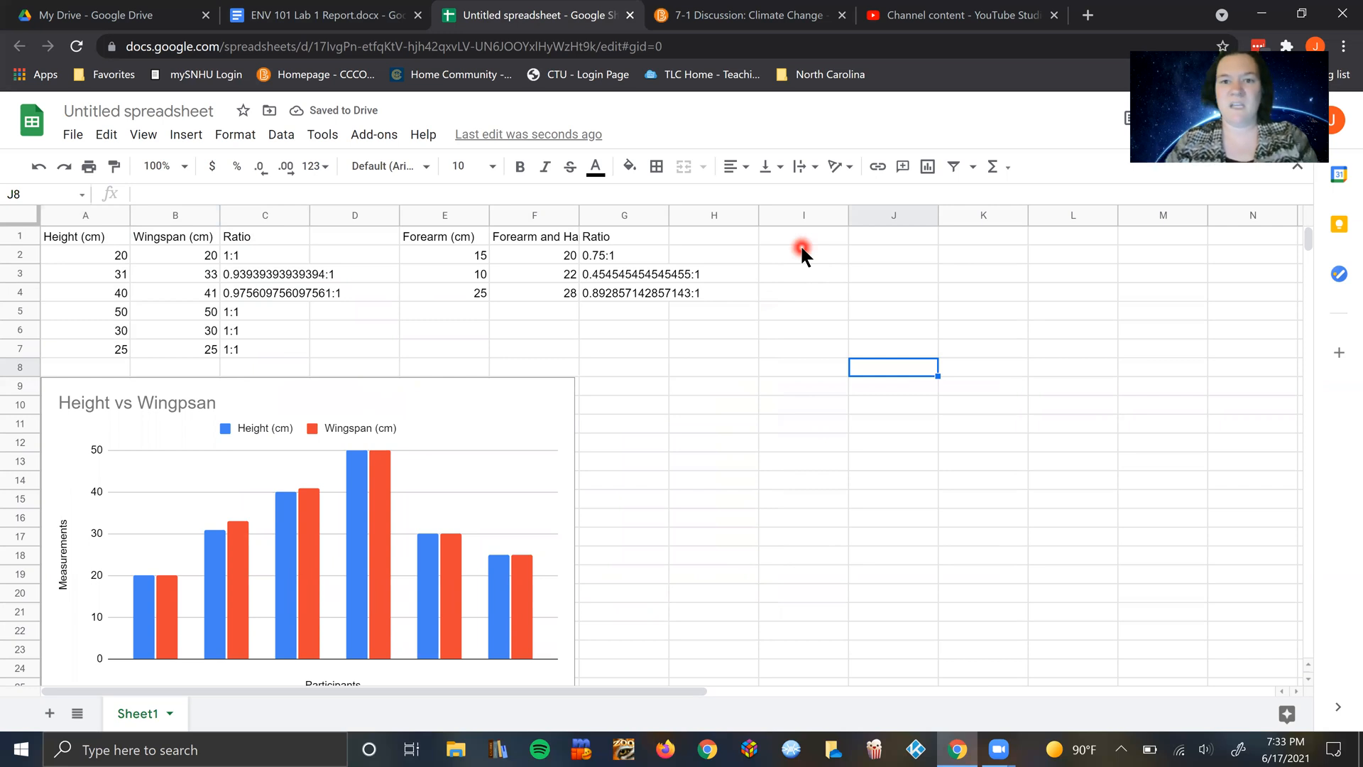
Step: Enter the heading "Consumption Areas" in cell I1
{"action": "left_click", "coordinate": [810, 240]}
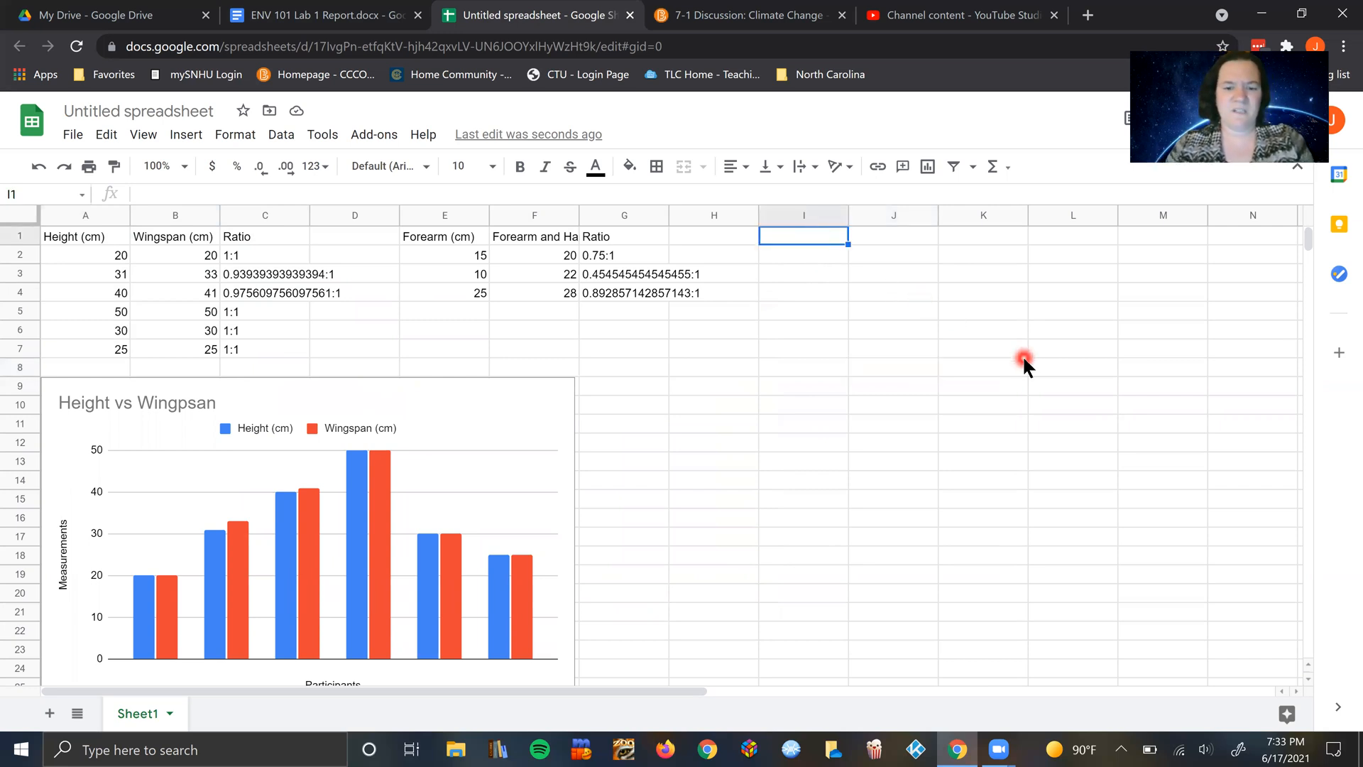
{"action": "type", "text": "Consumption Areas"}
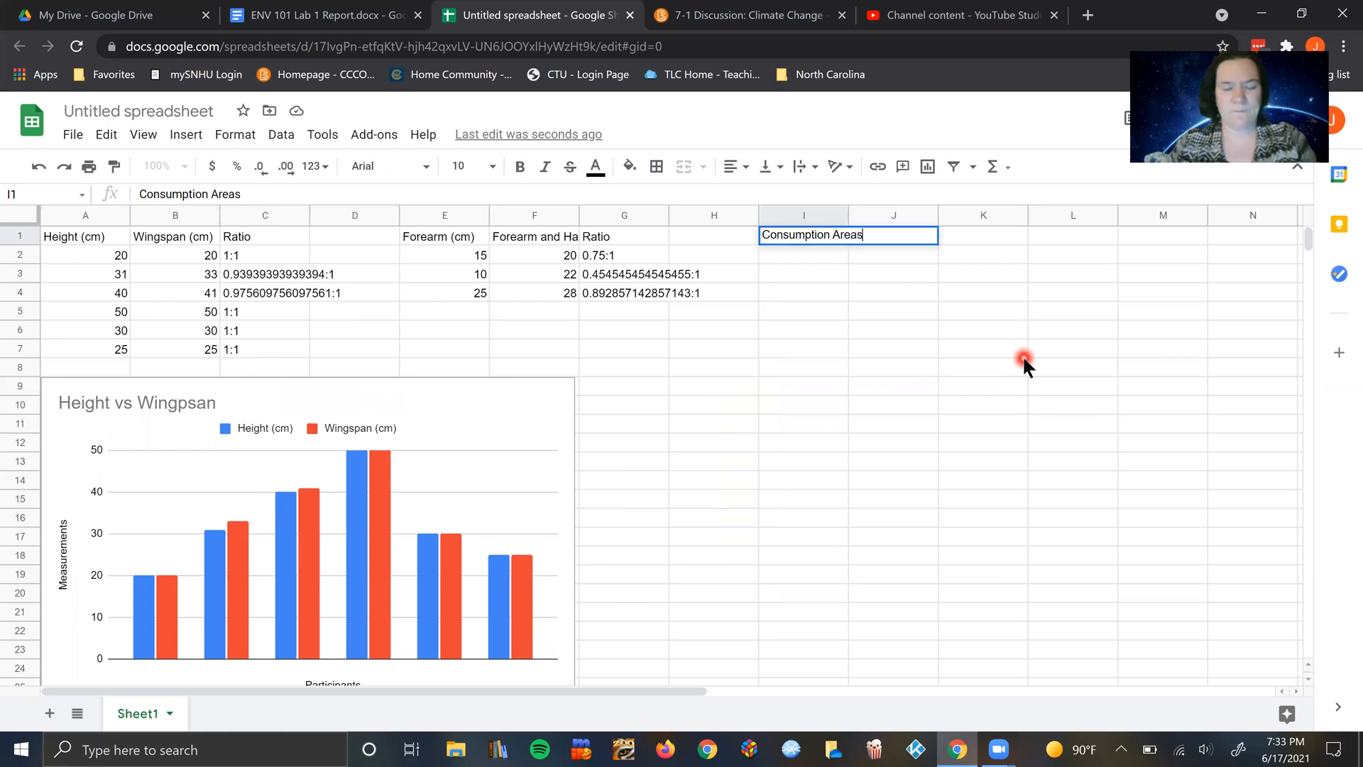
{"action": "left_click", "coordinate": [897, 310]}
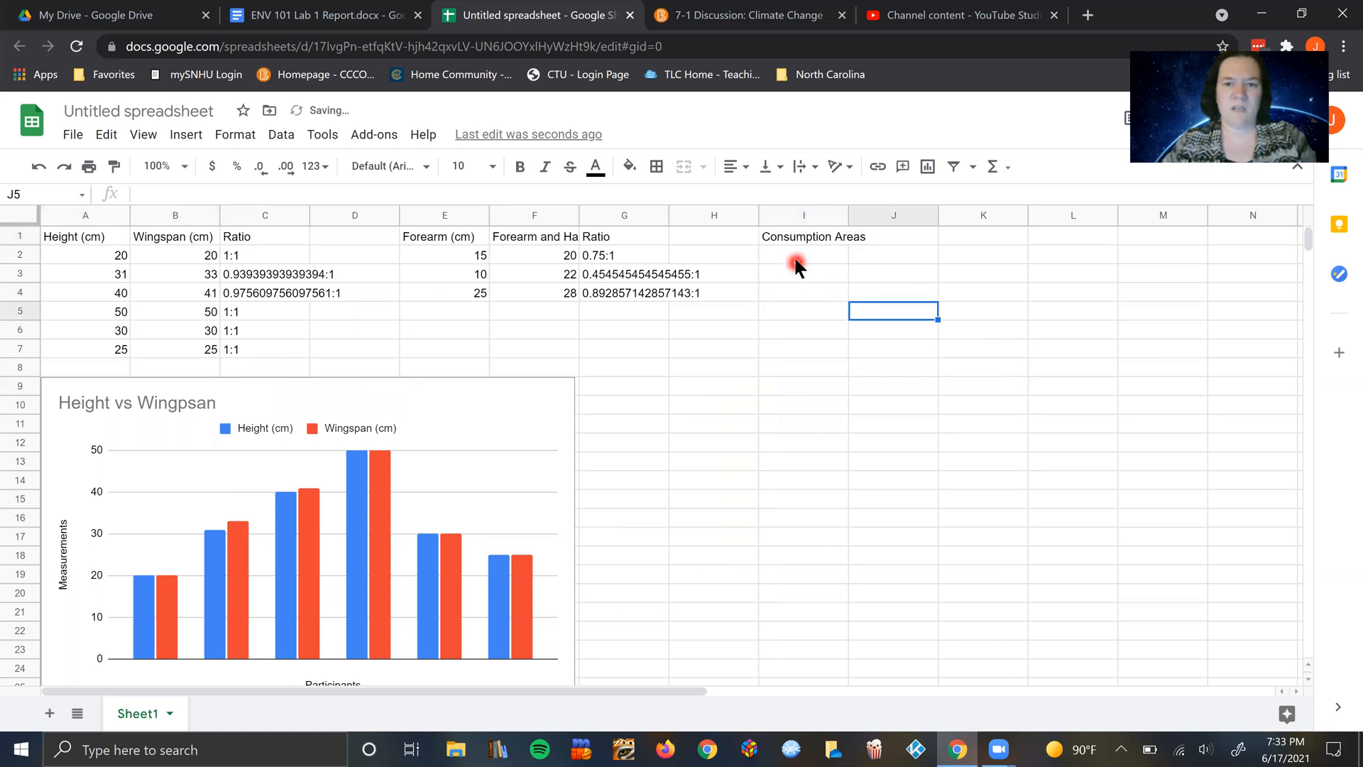
Step: Enter the consumption labels "Water" in cell I2 and "Electricity" in cell I3
{"action": "left_click", "coordinate": [797, 264]}
{"action": "type", "text": "Water"}
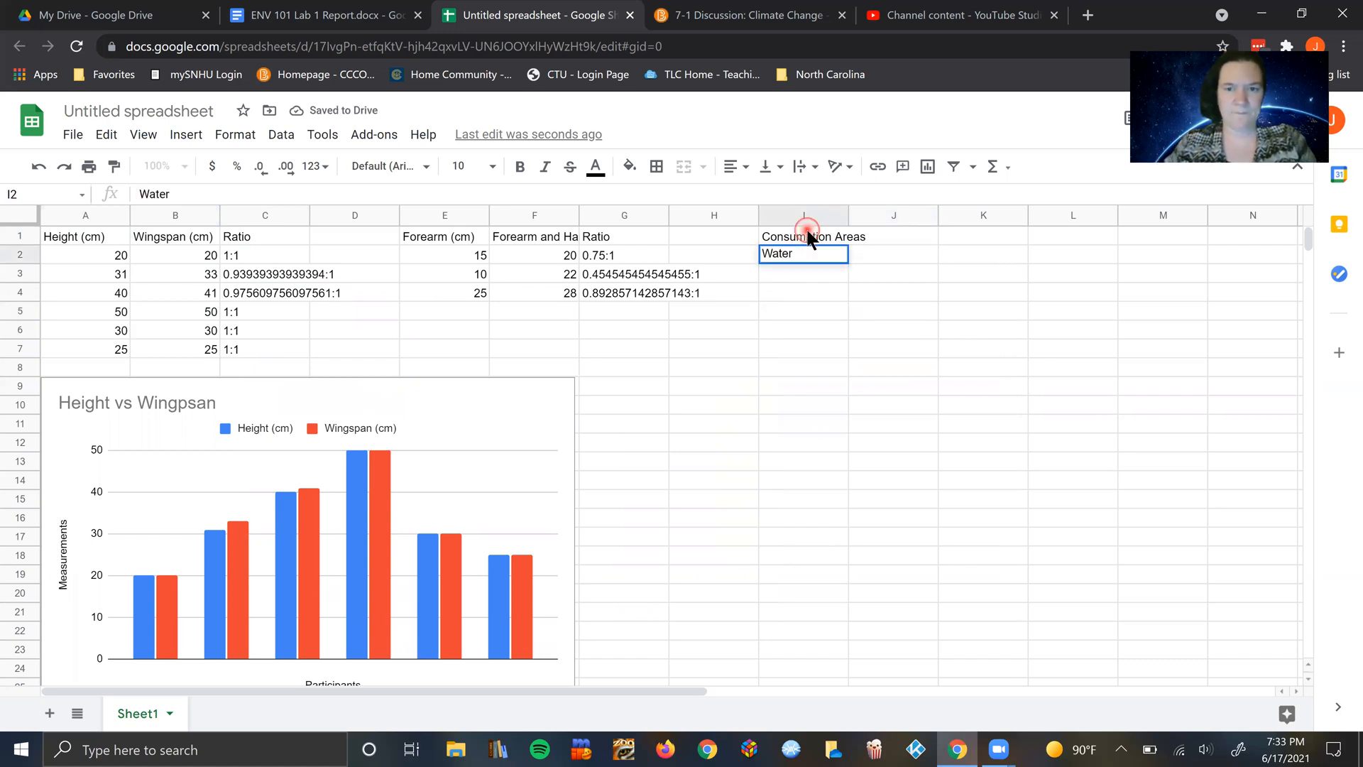
{"action": "left_click", "coordinate": [807, 234]}
{"action": "left_click", "coordinate": [803, 273]}
{"action": "type", "text": "Elextr"}
{"action": "key", "text": "BackSpace"}
{"action": "key", "text": "BackSpace"}
{"action": "key", "text": "BackSpace"}
{"action": "type", "text": "ctricity"}
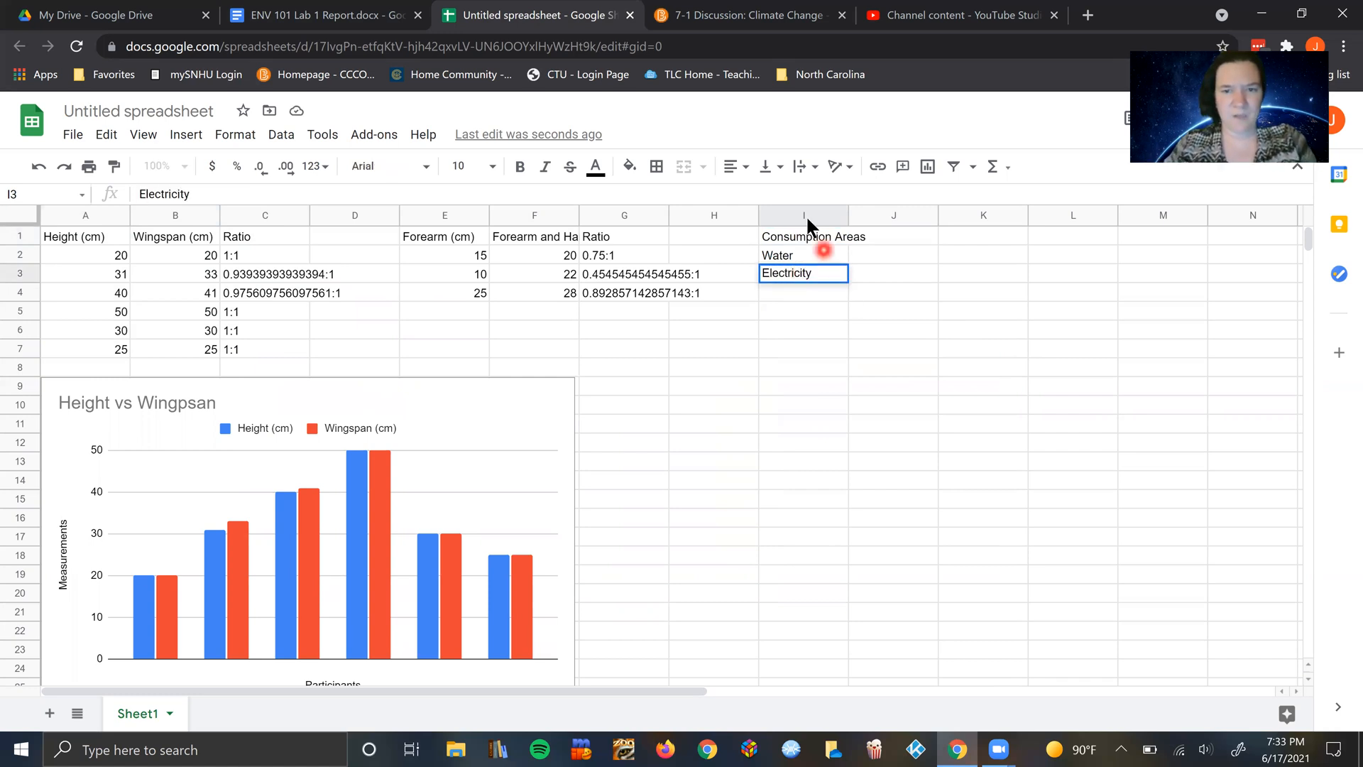
Step: Add units to the first two labels so they read "Water (gallons)" and "Electricity (kWh)"
{"action": "left_click", "coordinate": [809, 254]}
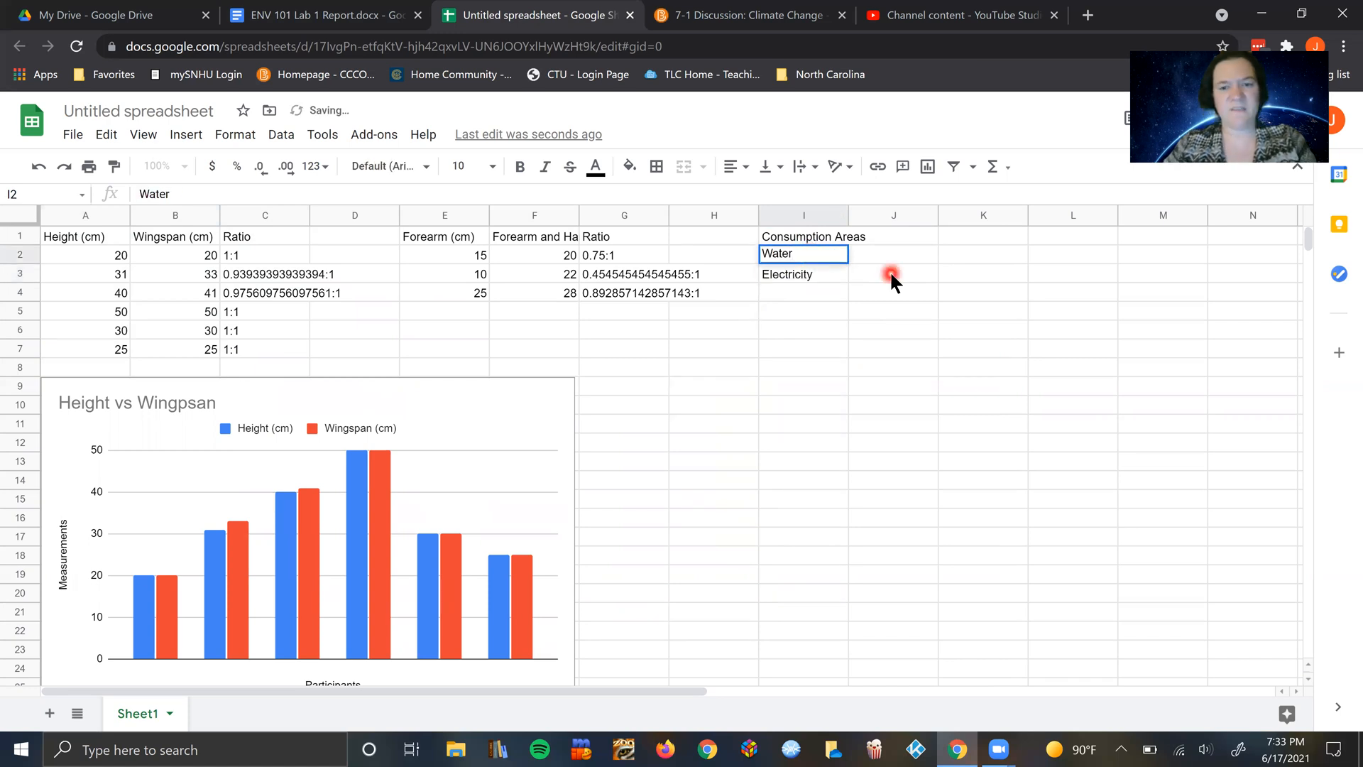
{"action": "type", "text": "(ga"}
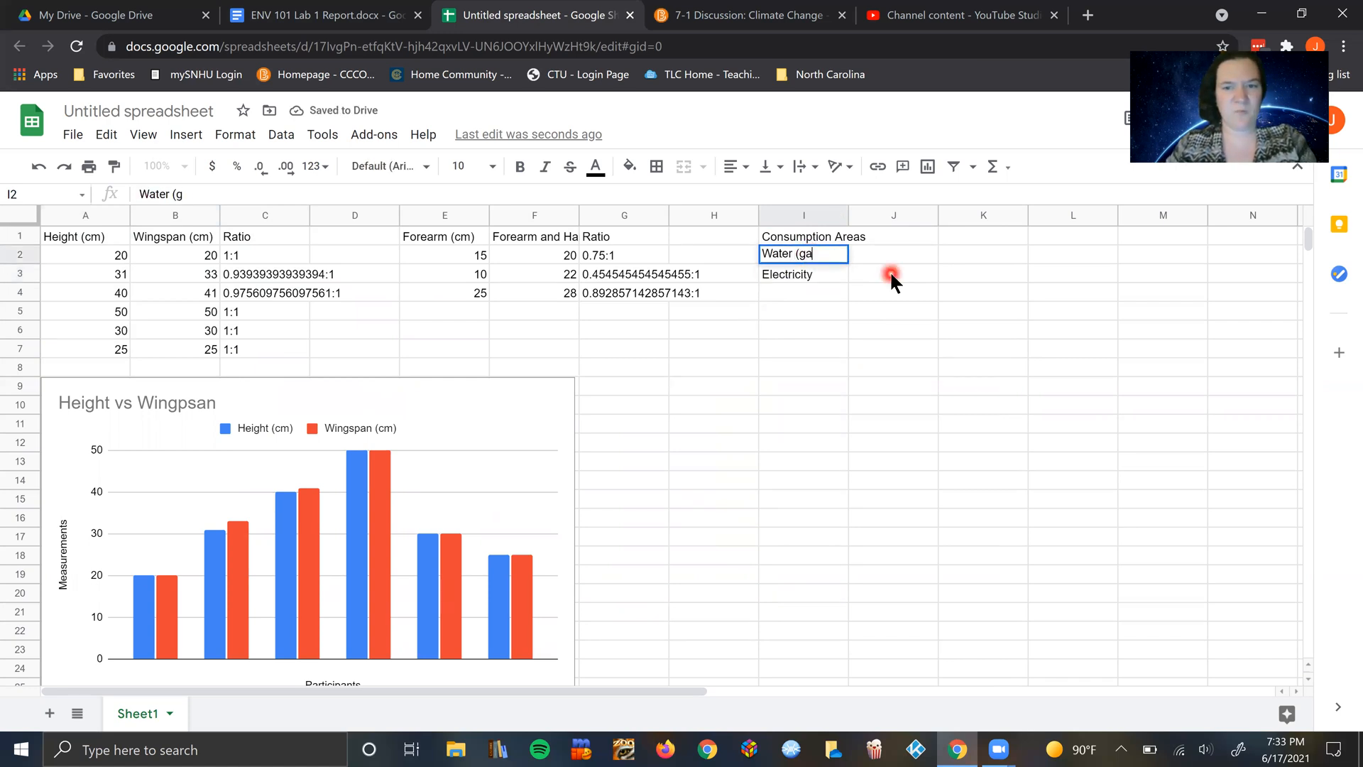
{"action": "type", "text": "llons)"}
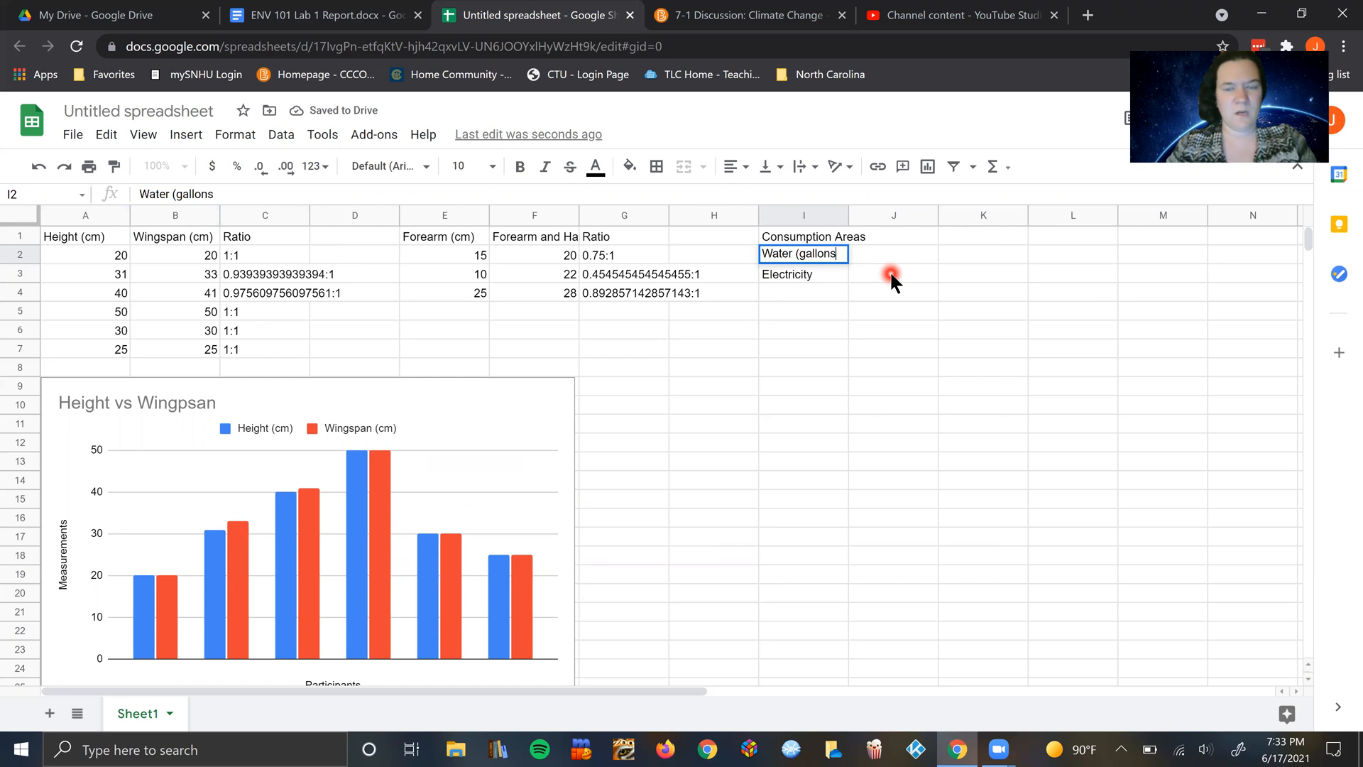
{"action": "double_click", "coordinate": [821, 274]}
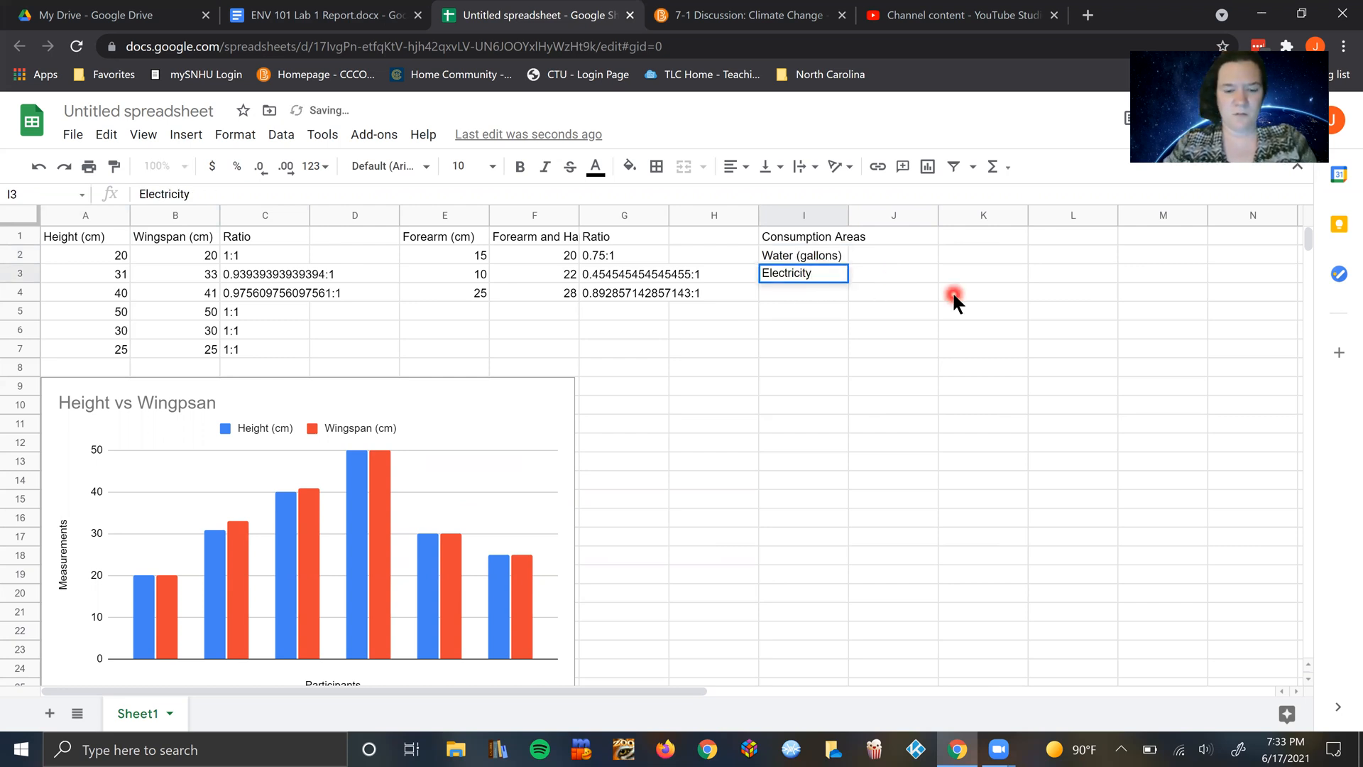
{"action": "type", "text": "("}
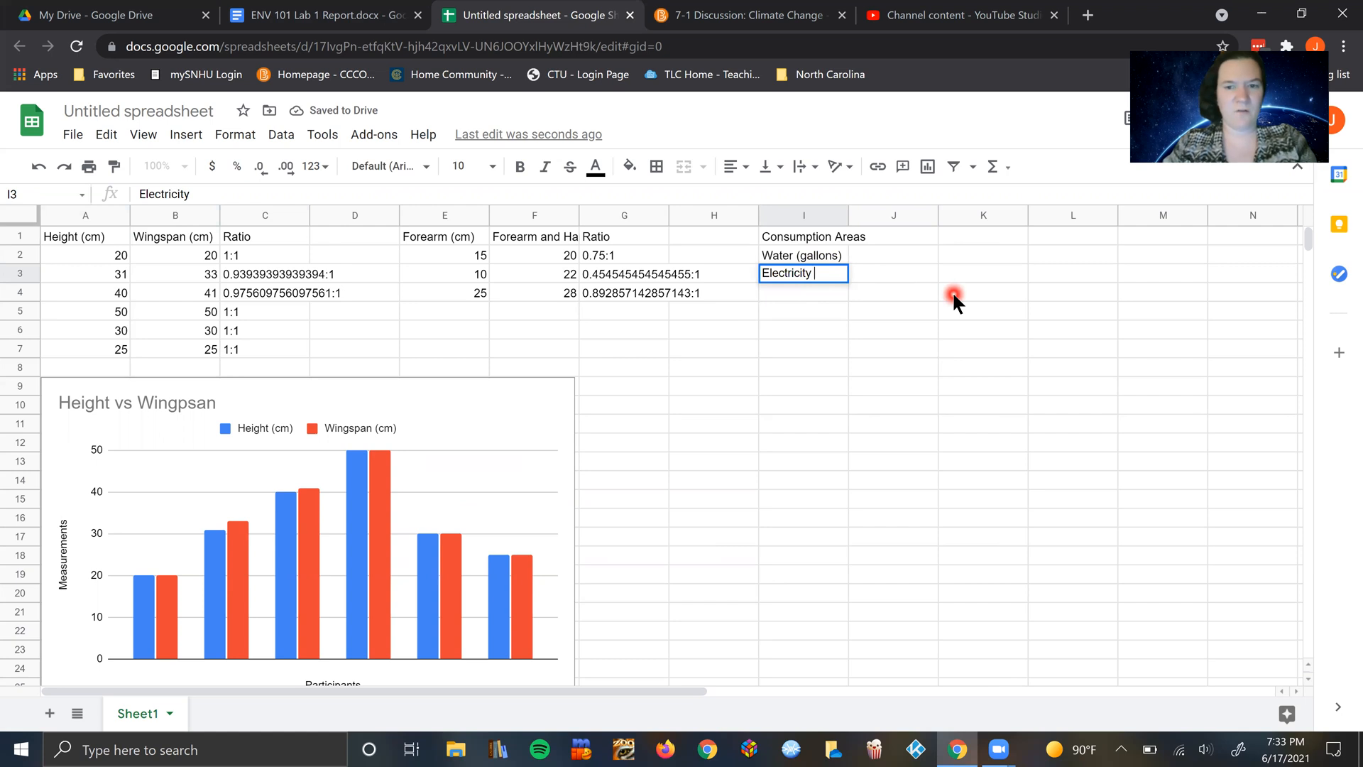
{"action": "type", "text": "kWh"}
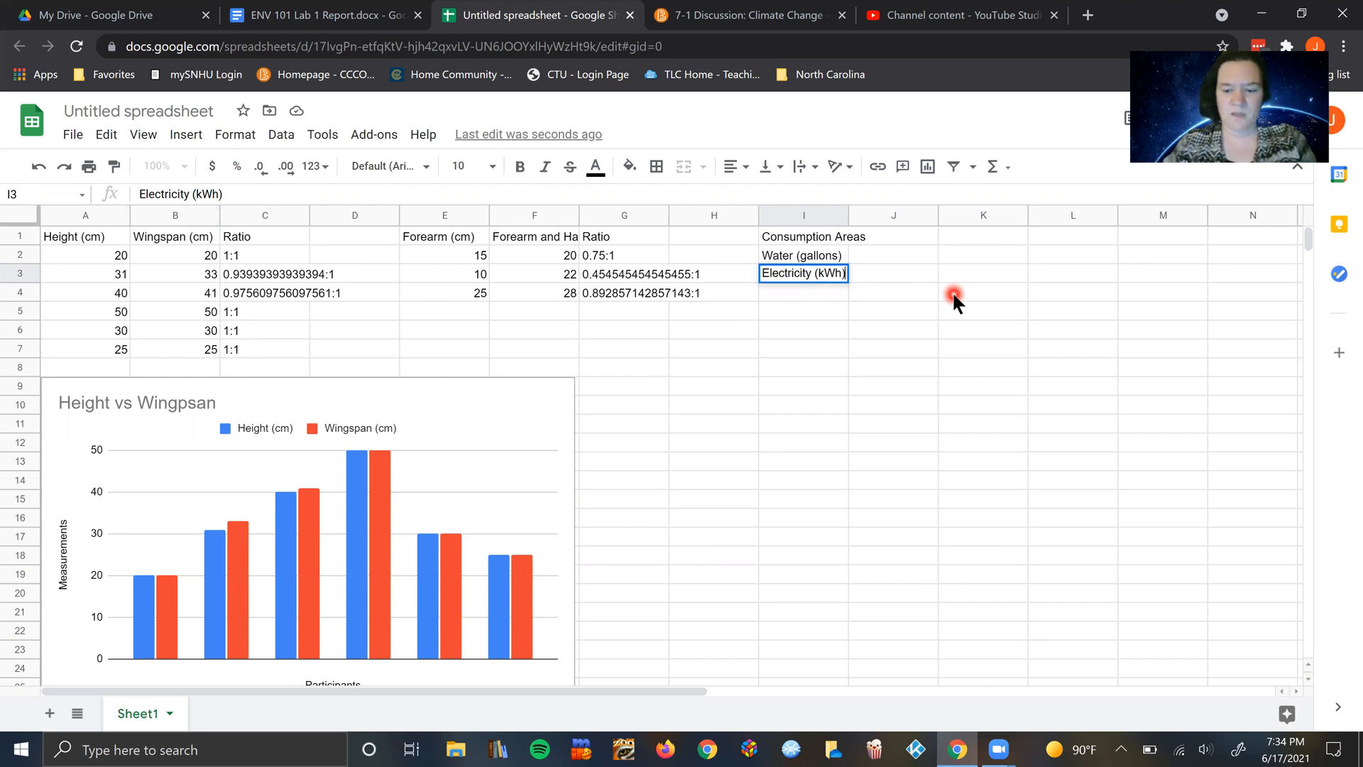
Step: Enter the label "Trash (lbs)" in cell I4
{"action": "left_click", "coordinate": [826, 292]}
{"action": "type", "text": "Trash"}
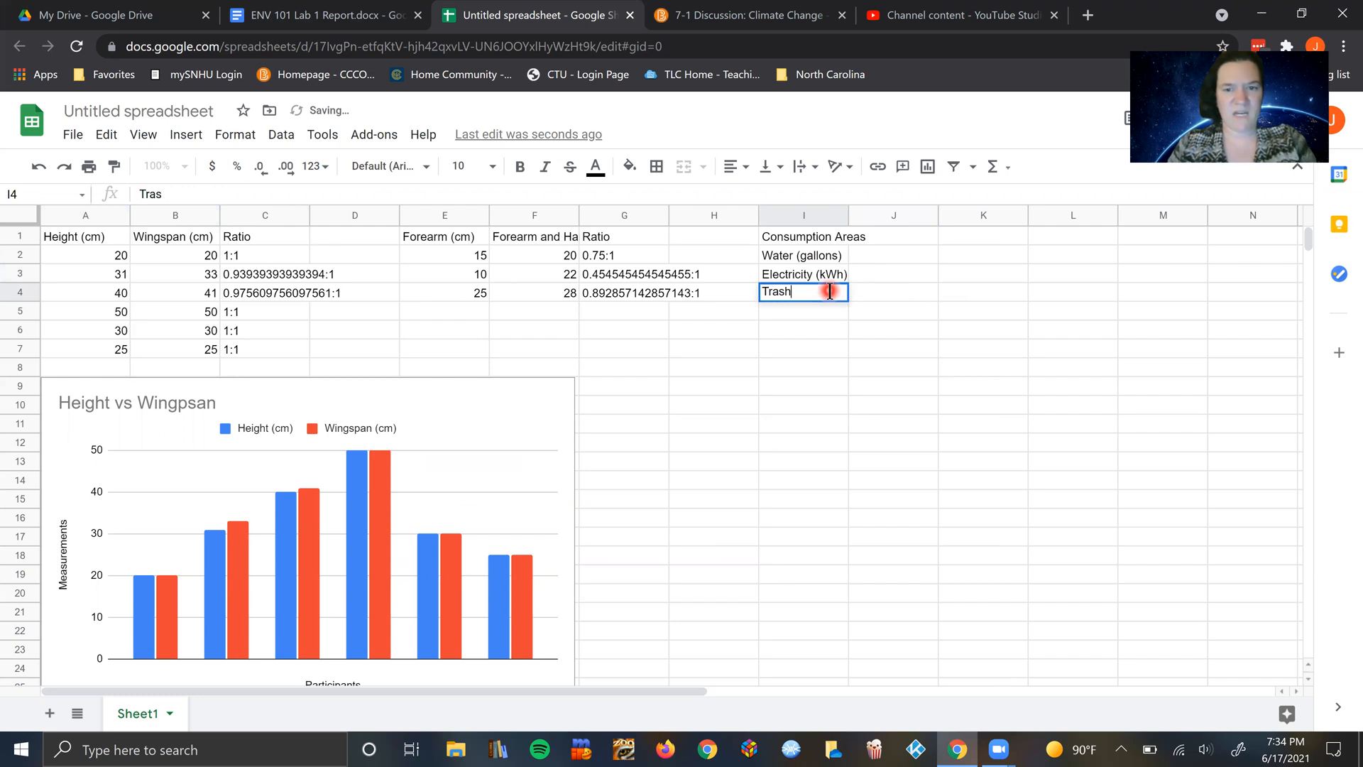
{"action": "type", "text": " (lbs)"}
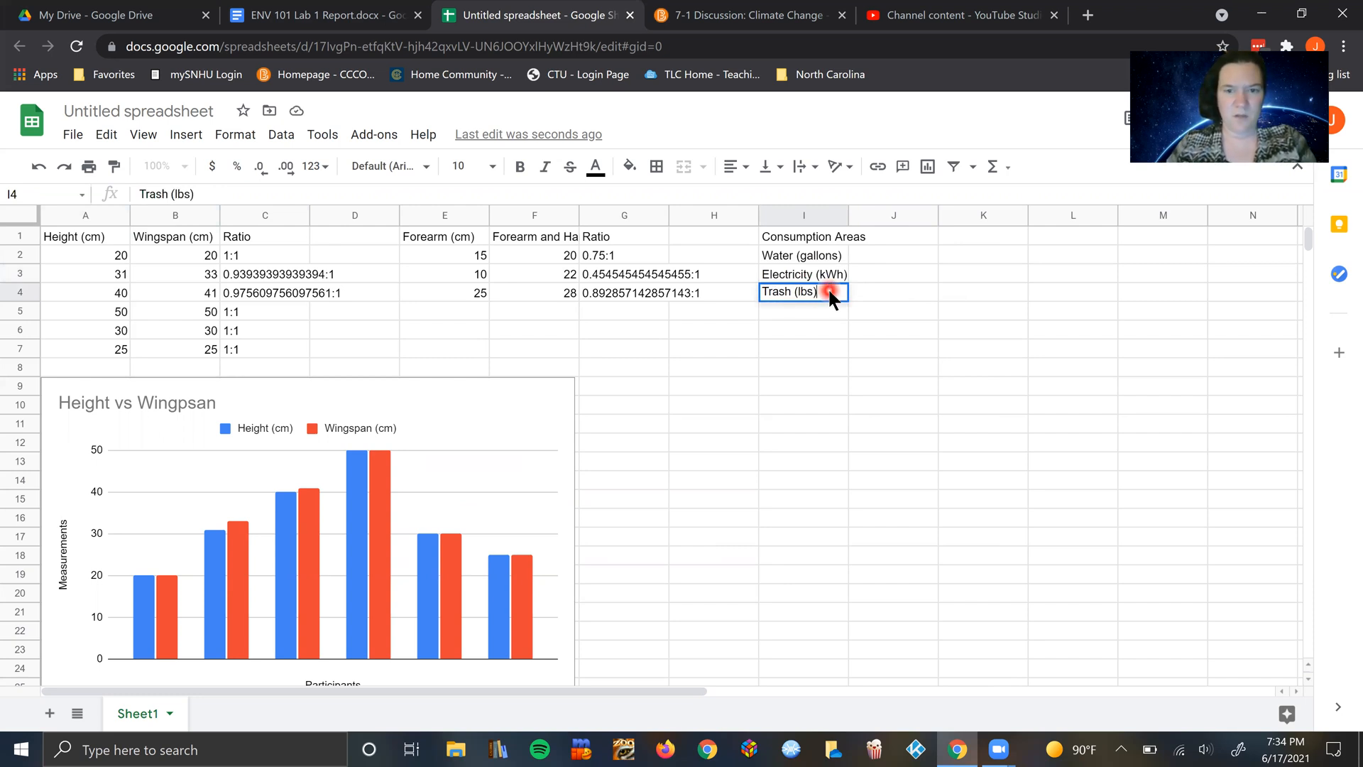
{"action": "key", "text": "Return"}
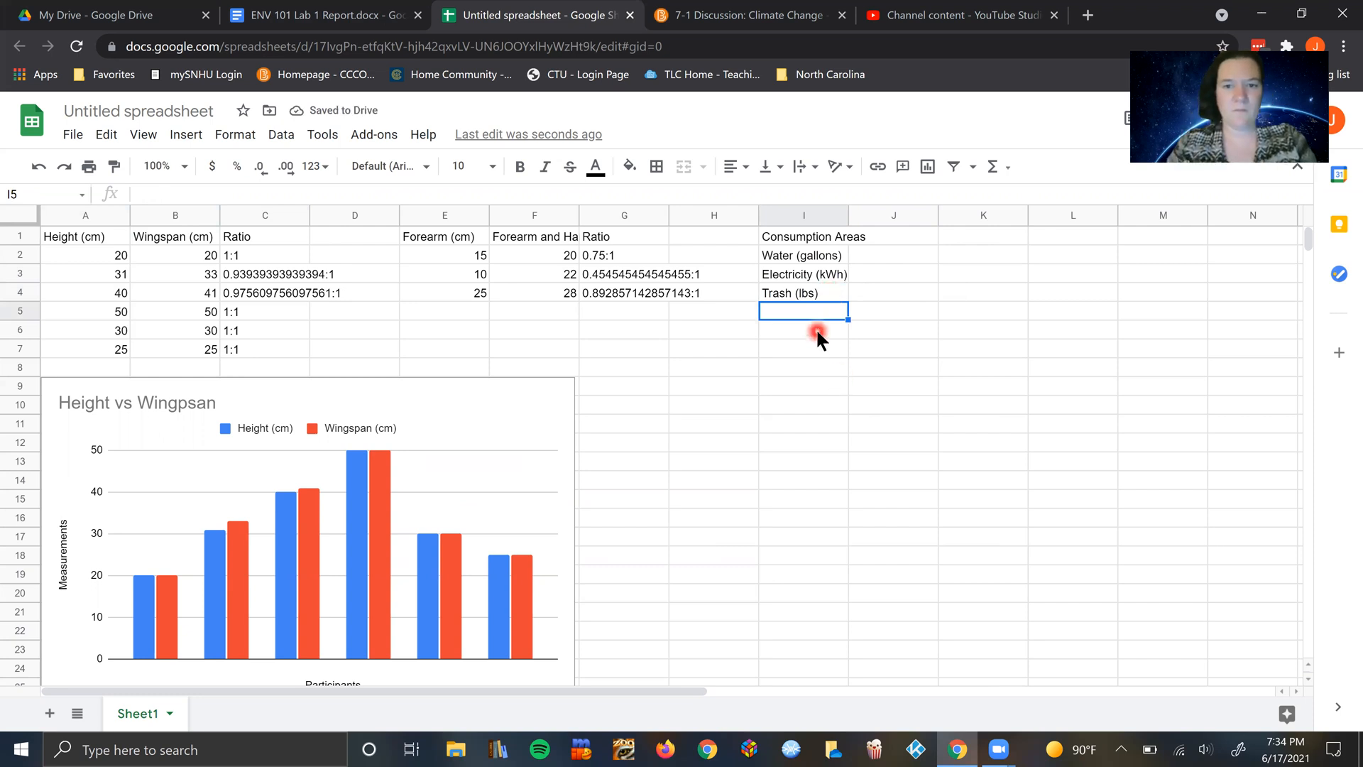
Step: Enter the label "Transportation (miles)" in cell I5
{"action": "type", "text": "TR"}
{"action": "type", "text": "ansporations"}
{"action": "key", "text": "BackSpace"}
{"action": "key", "text": "BackSpace"}
{"action": "key", "text": "BackSpace"}
{"action": "type", "text": "ion in"}
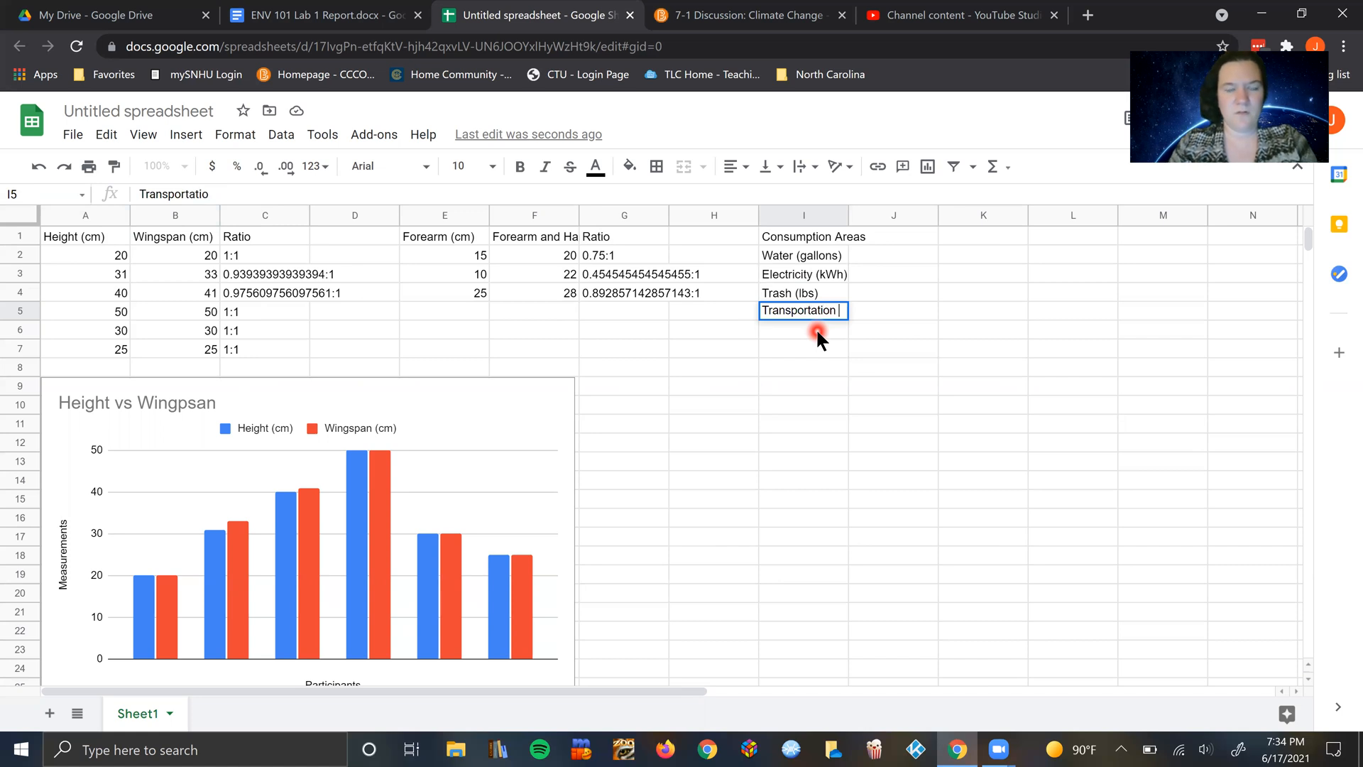
{"action": "key", "text": "BackSpace"}
{"action": "key", "text": "BackSpace"}
{"action": "type", "text": "(miles)"}
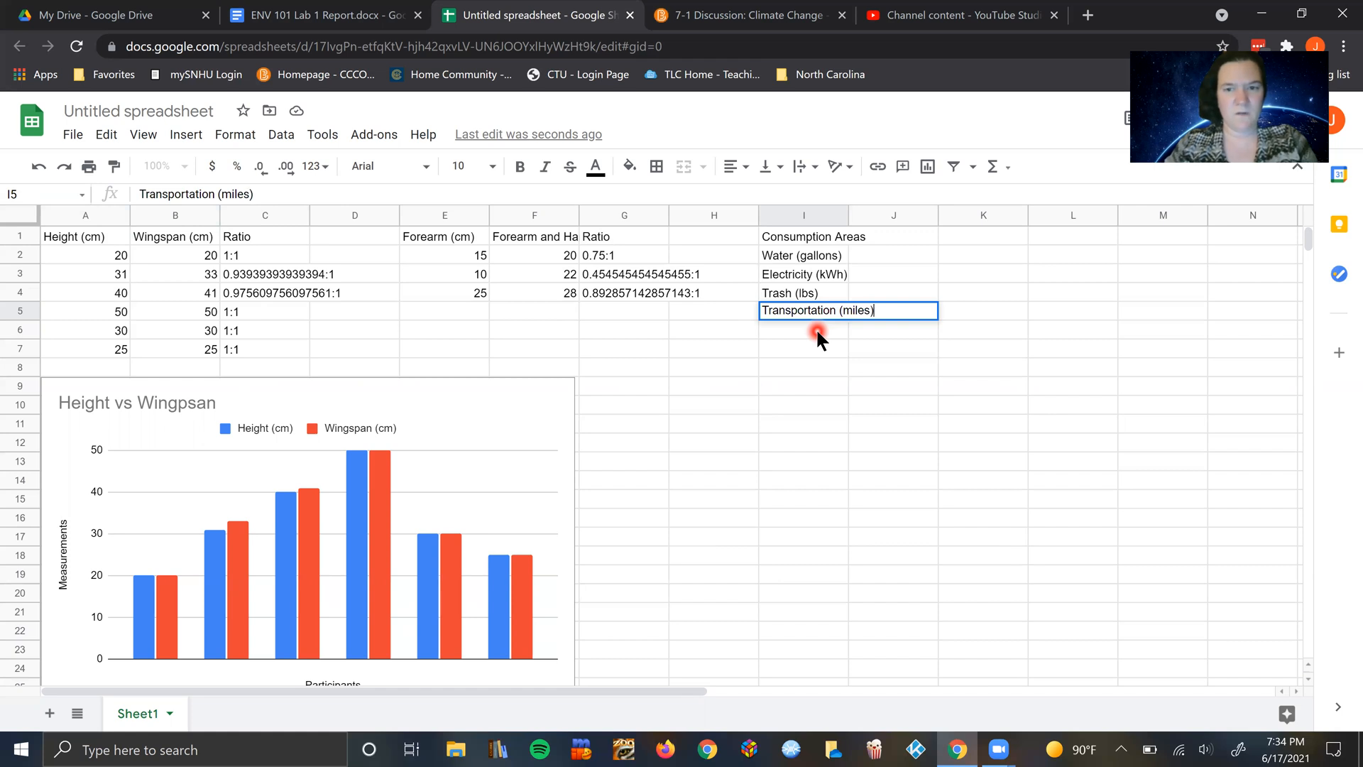
Step: Add the column headings "Before" in cell J1 and "After" in cell K1
{"action": "left_click", "coordinate": [913, 241]}
{"action": "type", "text": "Before"}
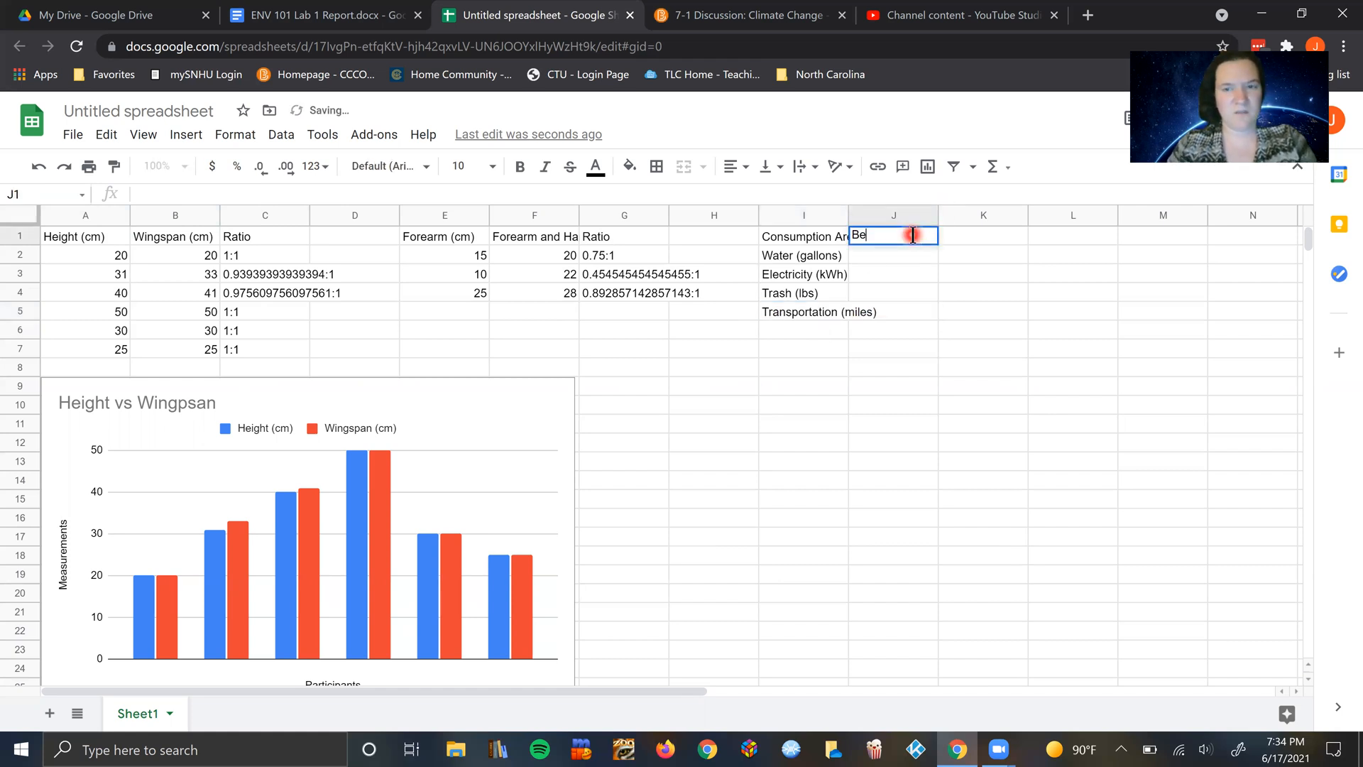
{"action": "left_click", "coordinate": [989, 239]}
{"action": "type", "text": "After"}
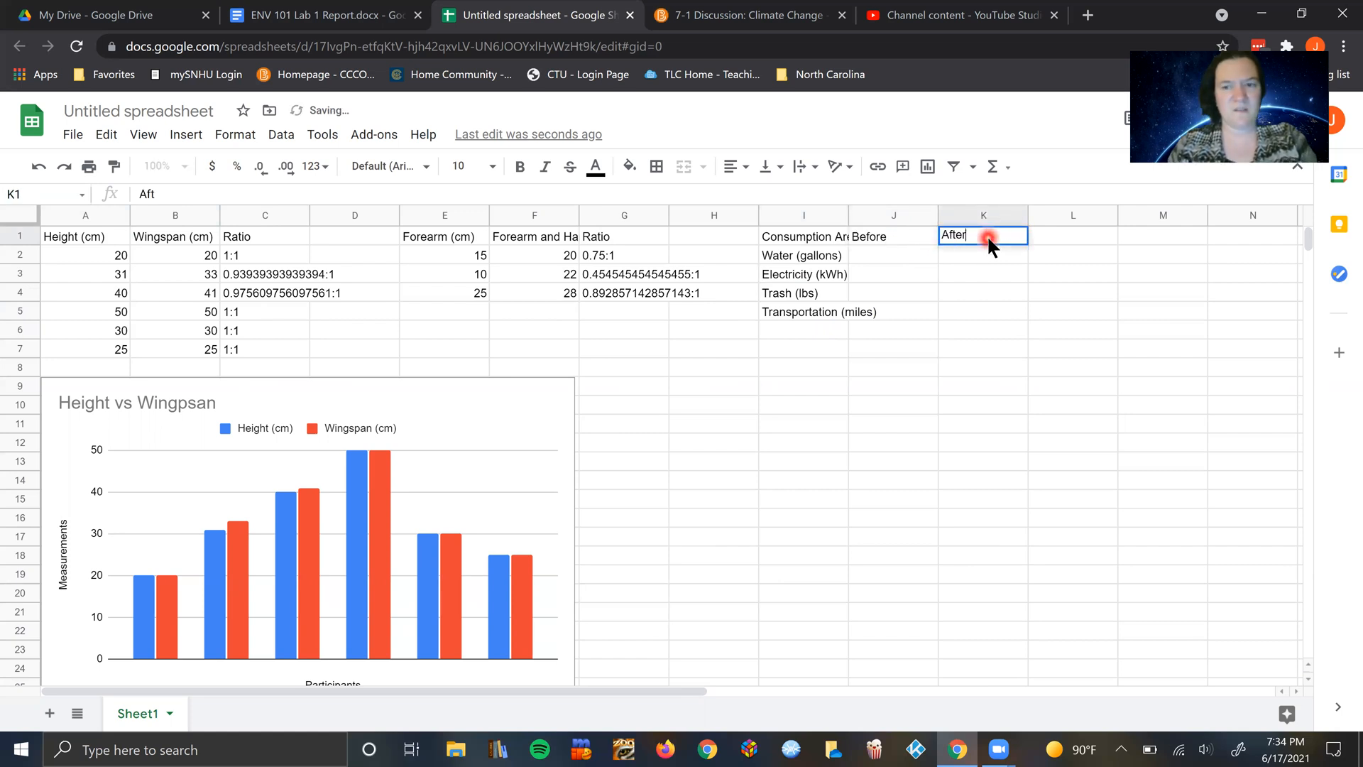
Step: Fill in the Before and After values: 300 and 250 for water, 400 and 400 for electricity
{"action": "left_click", "coordinate": [897, 258]}
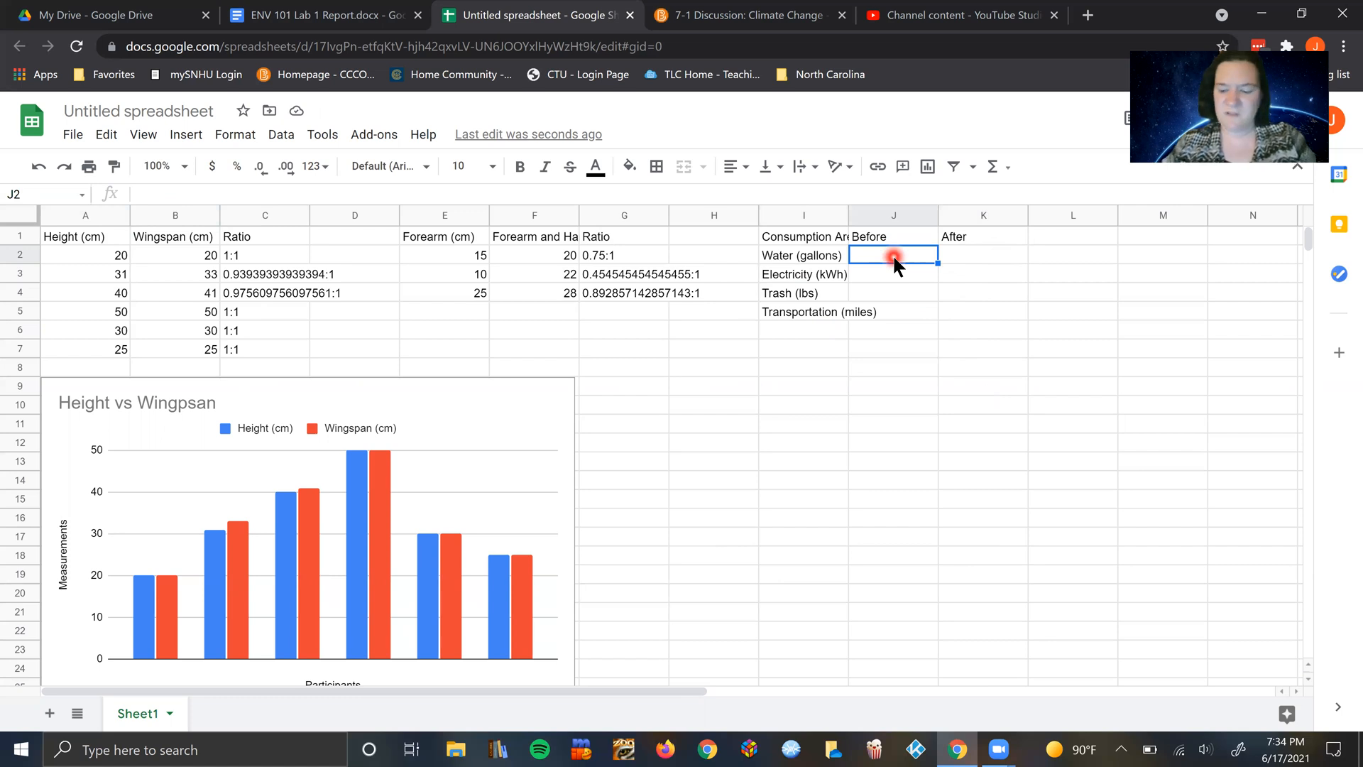
{"action": "type", "text": "300"}
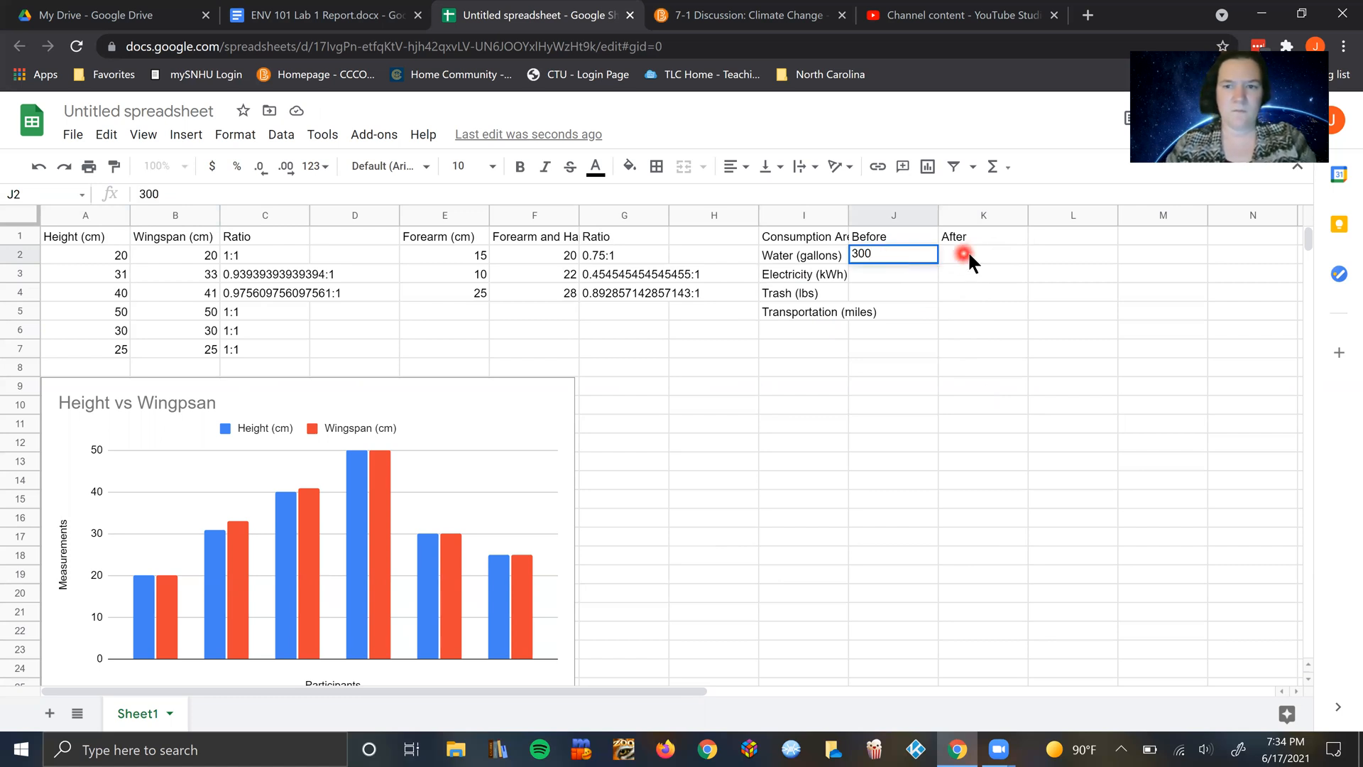
{"action": "left_click", "coordinate": [969, 250]}
{"action": "type", "text": "250"}
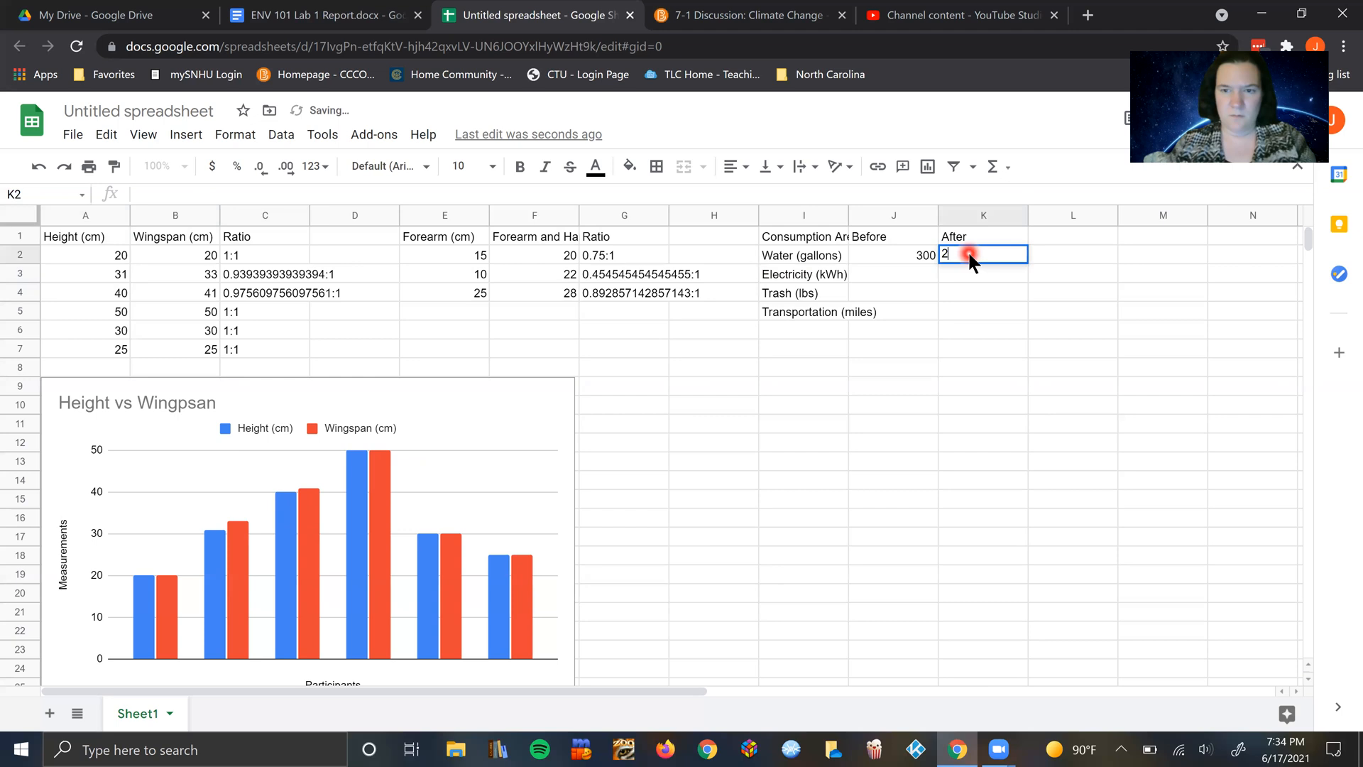
{"action": "left_click", "coordinate": [897, 285]}
{"action": "left_click", "coordinate": [896, 281]}
{"action": "type", "text": "400"}
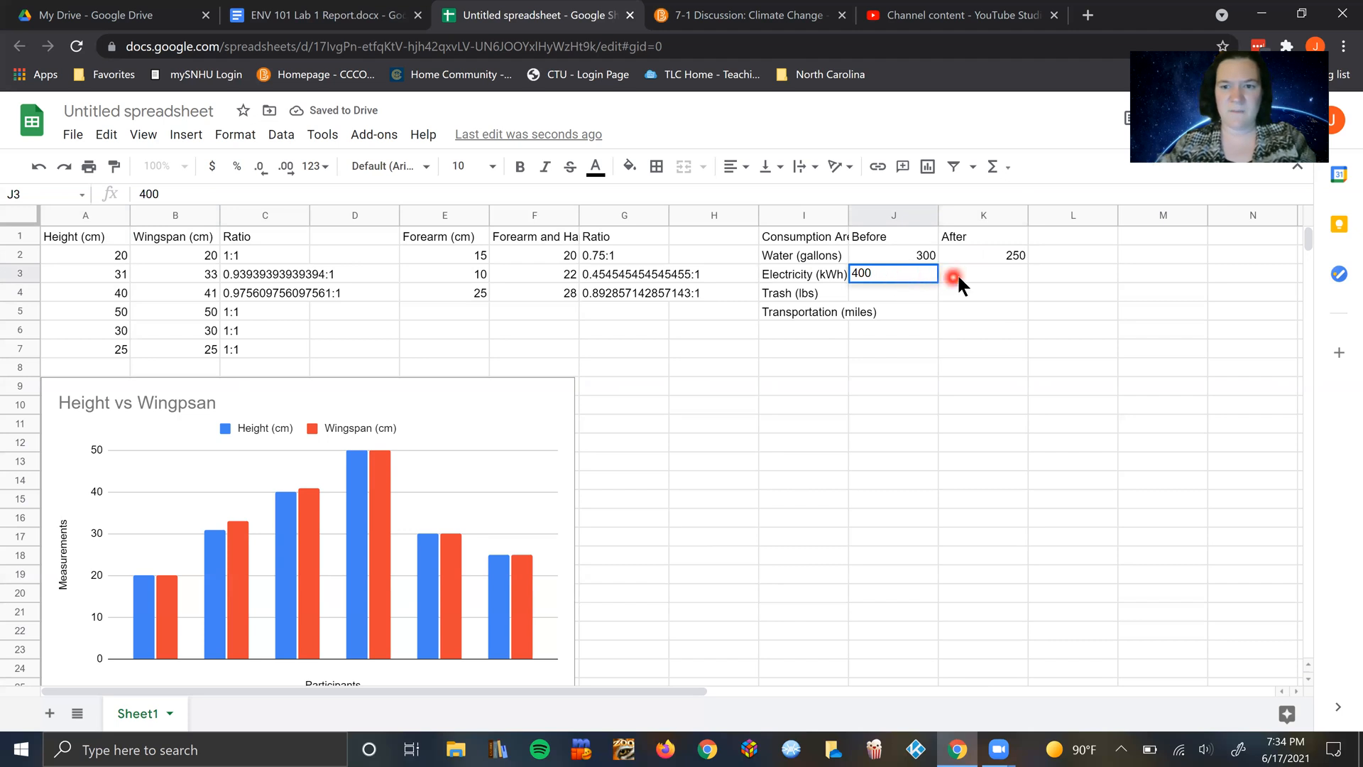
{"action": "left_click", "coordinate": [957, 274]}
{"action": "type", "text": "400"}
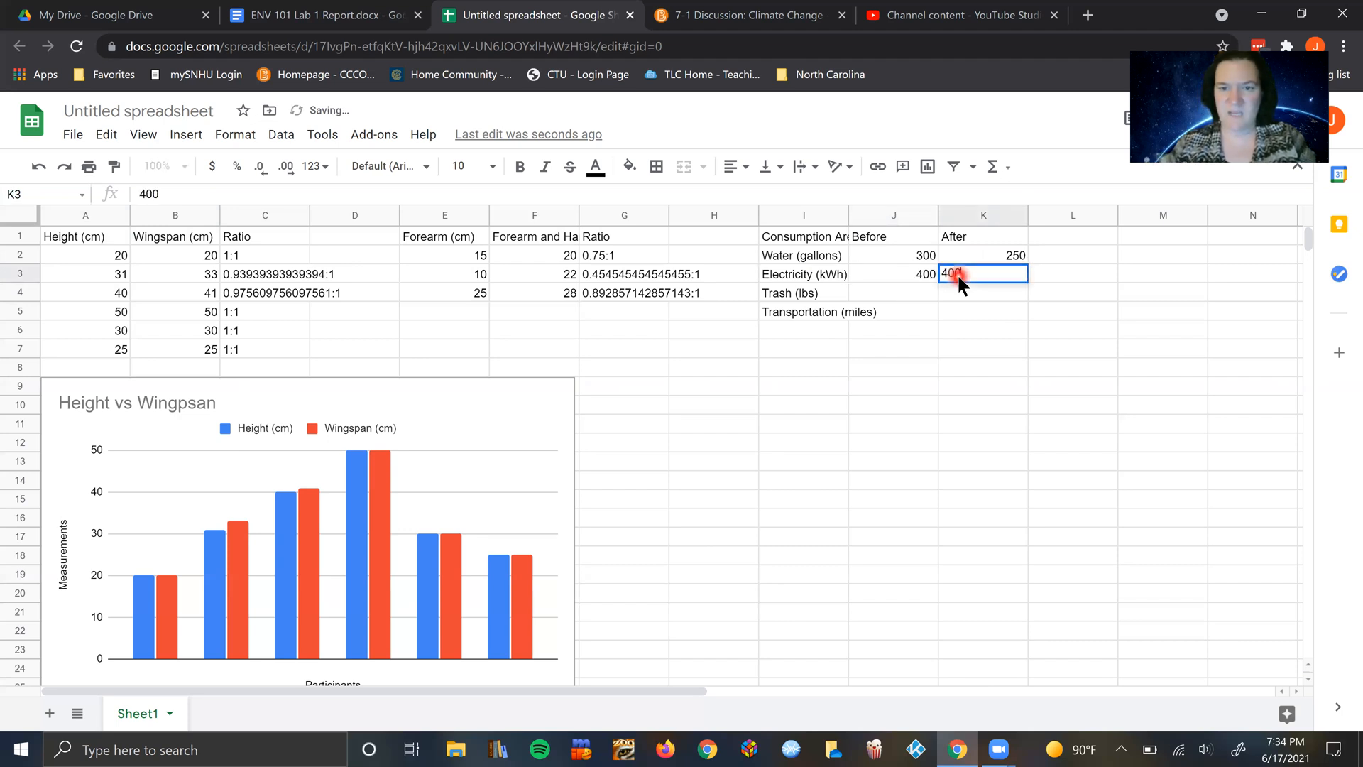
Step: Fill in the Before and After values: 20 and 15 for trash, 200 and 200 for transportation
{"action": "left_click", "coordinate": [897, 291]}
{"action": "type", "text": "20"}
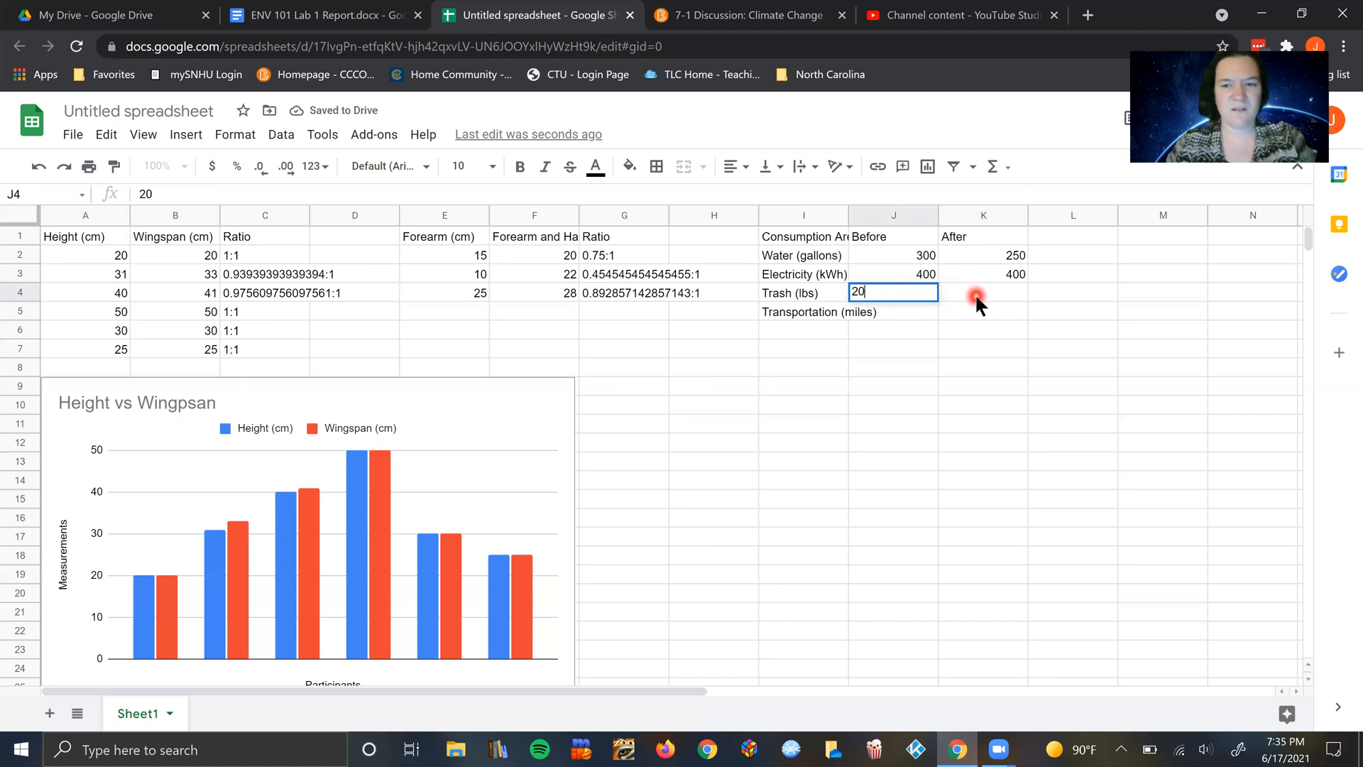
{"action": "left_click", "coordinate": [977, 297]}
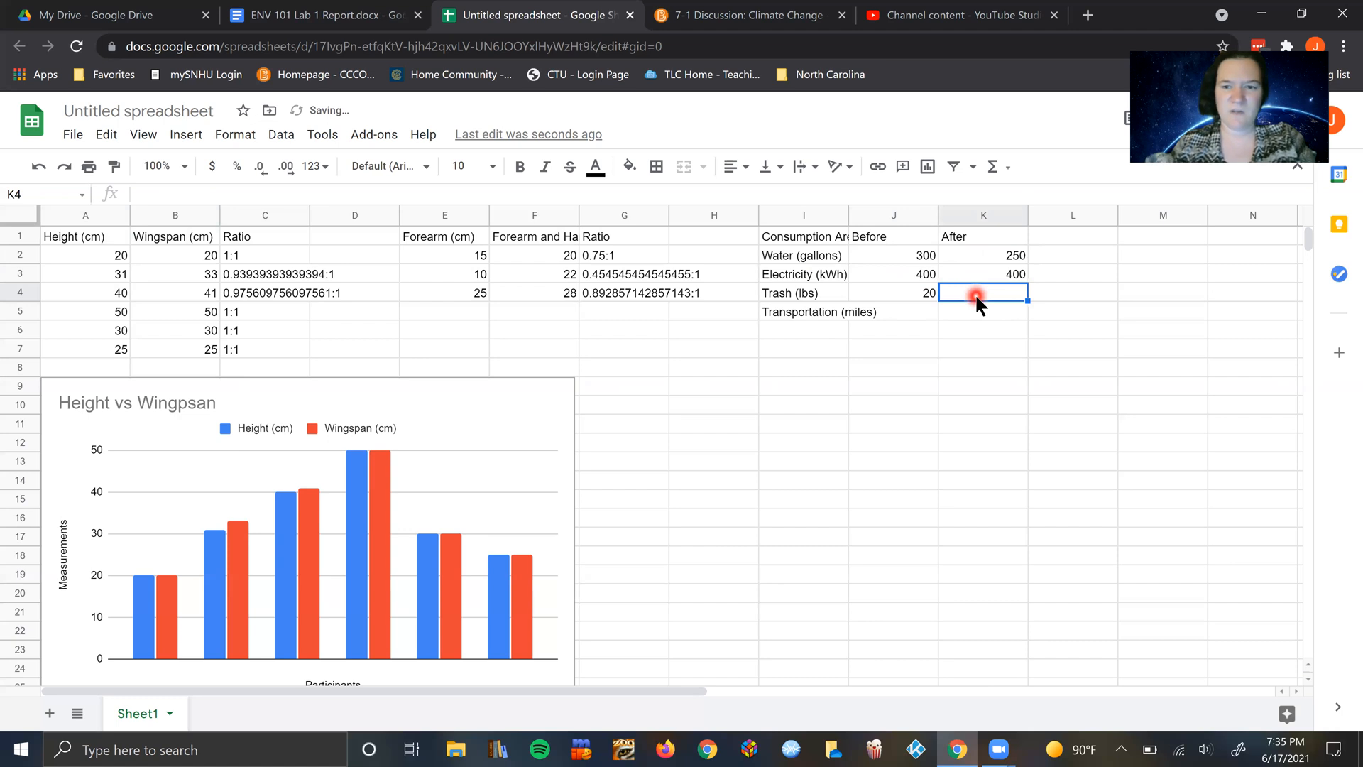
{"action": "type", "text": "15"}
{"action": "left_click", "coordinate": [917, 316]}
{"action": "type", "text": "200"}
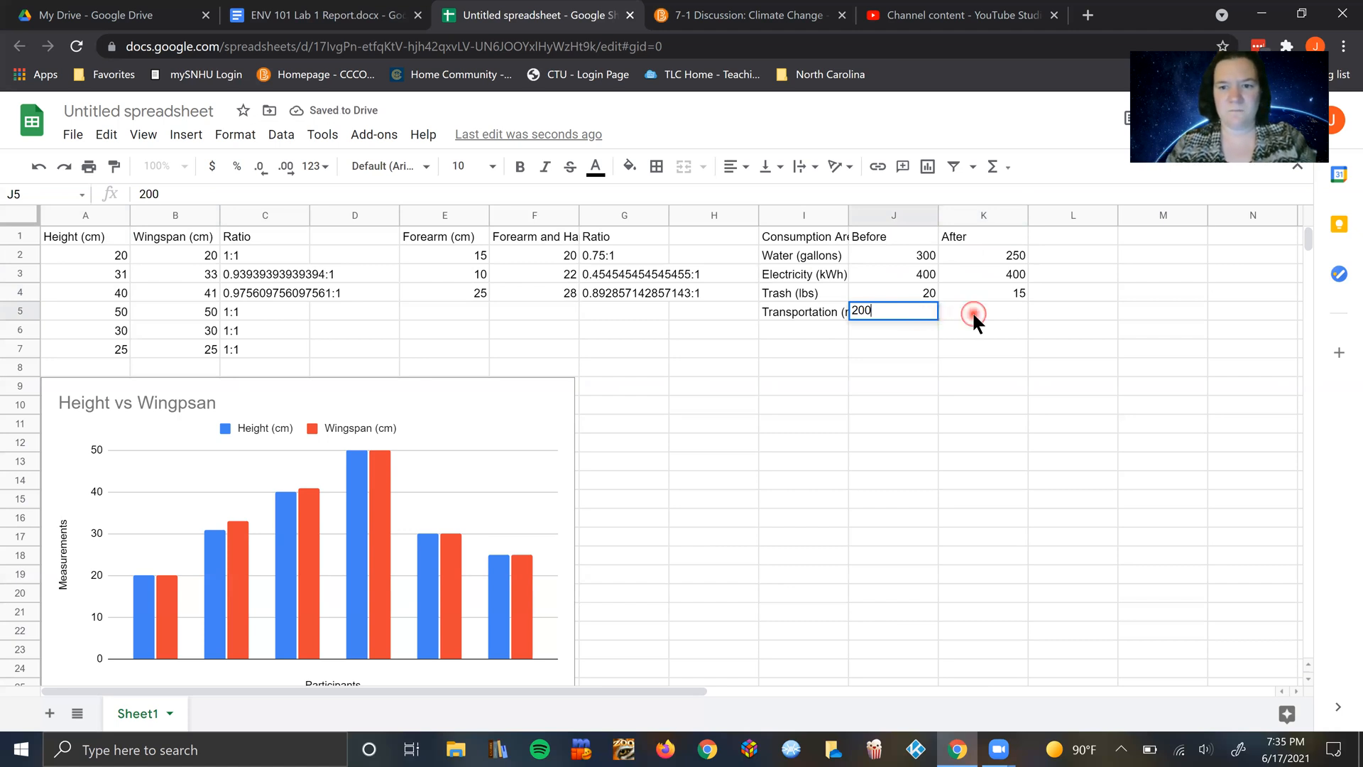
{"action": "left_click", "coordinate": [974, 317]}
{"action": "type", "text": "200"}
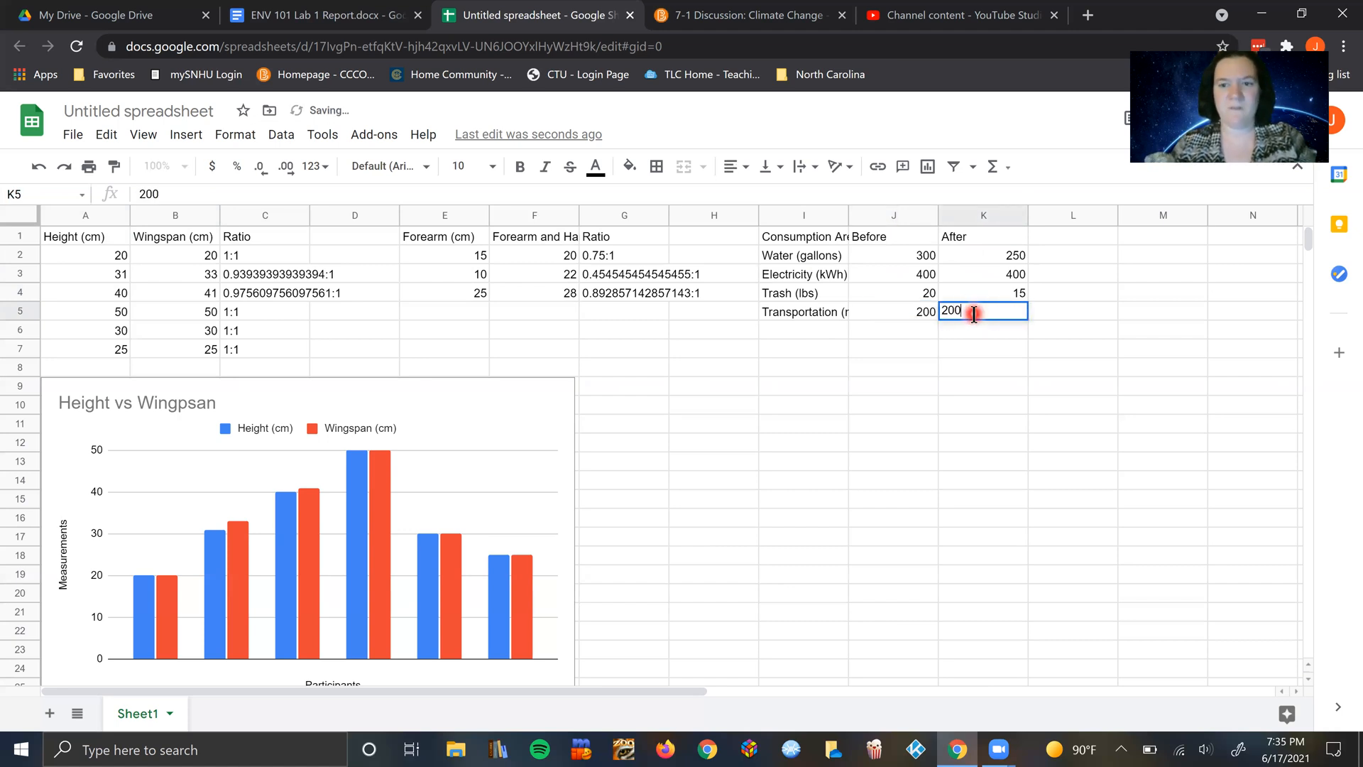
{"action": "left_click", "coordinate": [861, 367]}
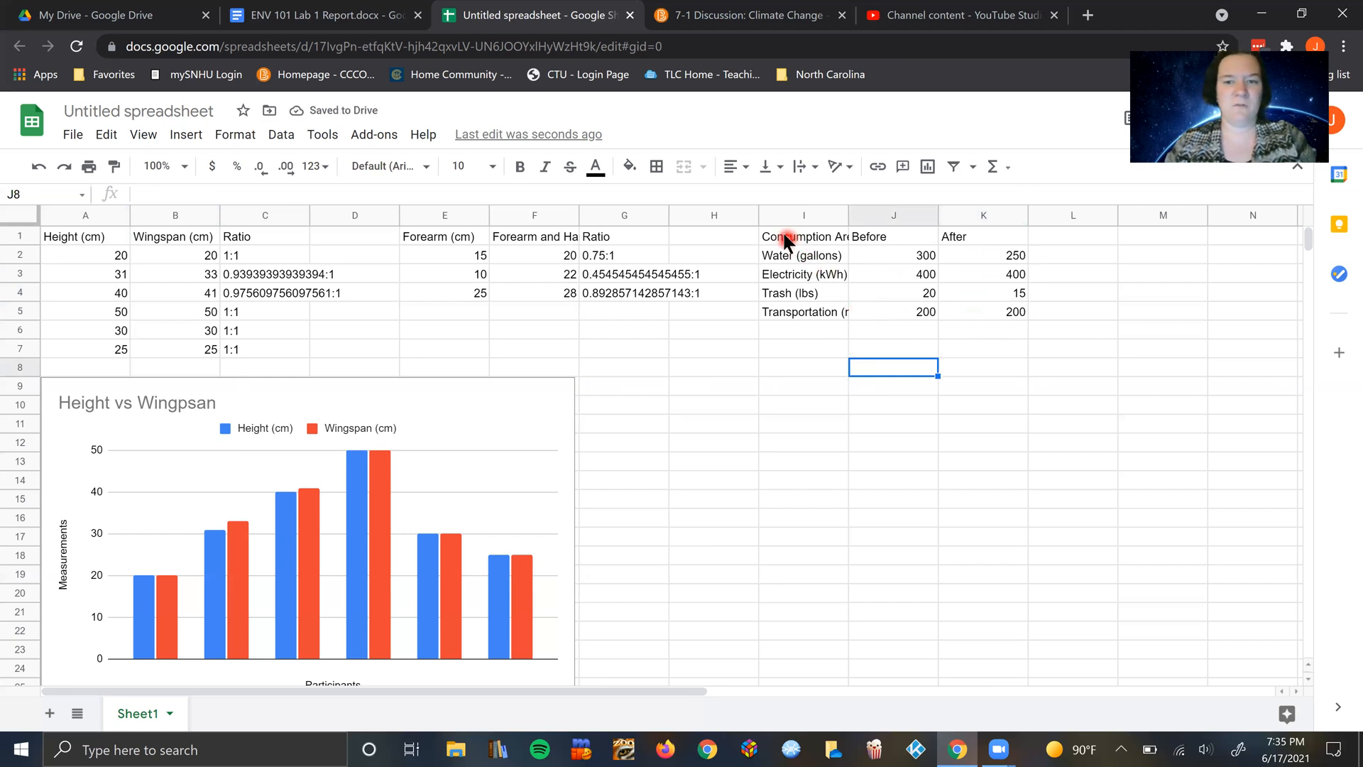
Step: Insert a column chart from the consumption data in I2:K5, leaving out the heading row
{"action": "left_click_drag", "start_coordinate": [785, 241], "coordinate": [970, 315]}
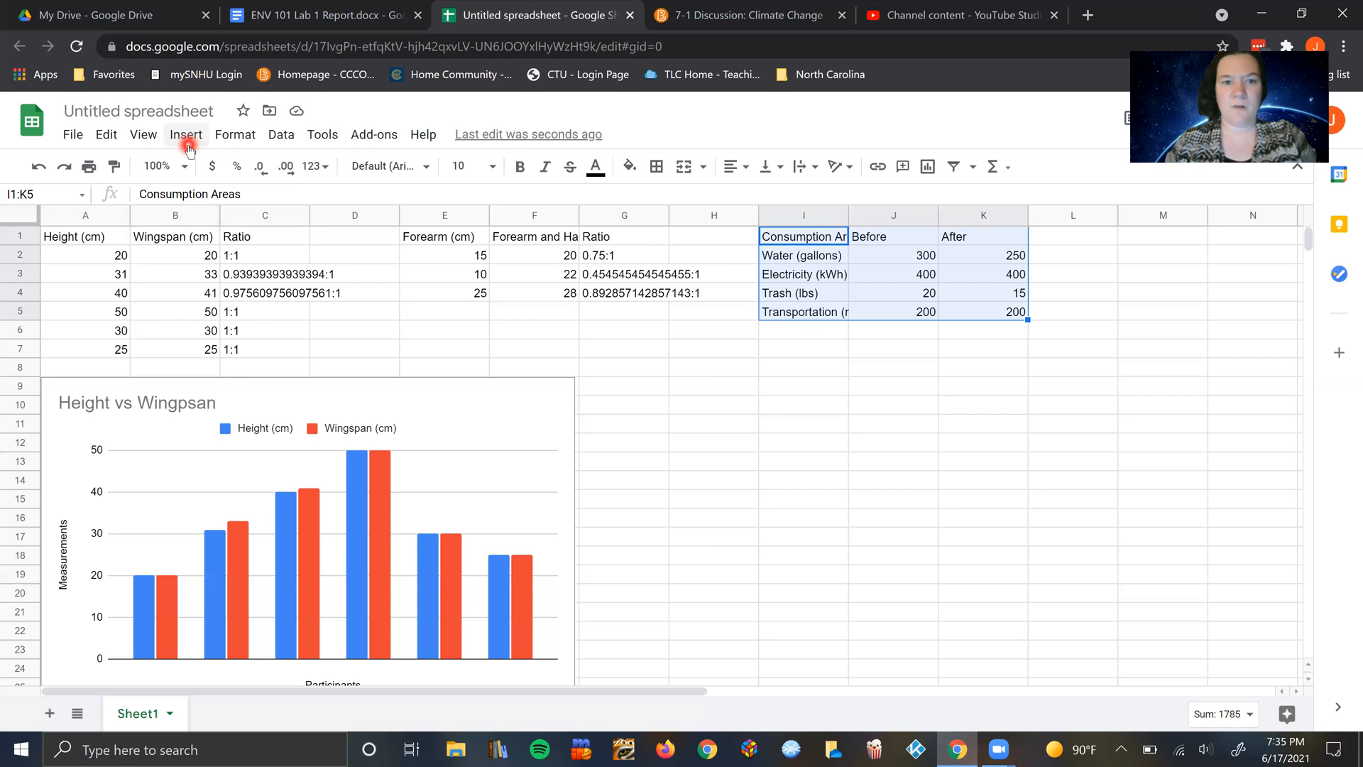
{"action": "left_click", "coordinate": [752, 387]}
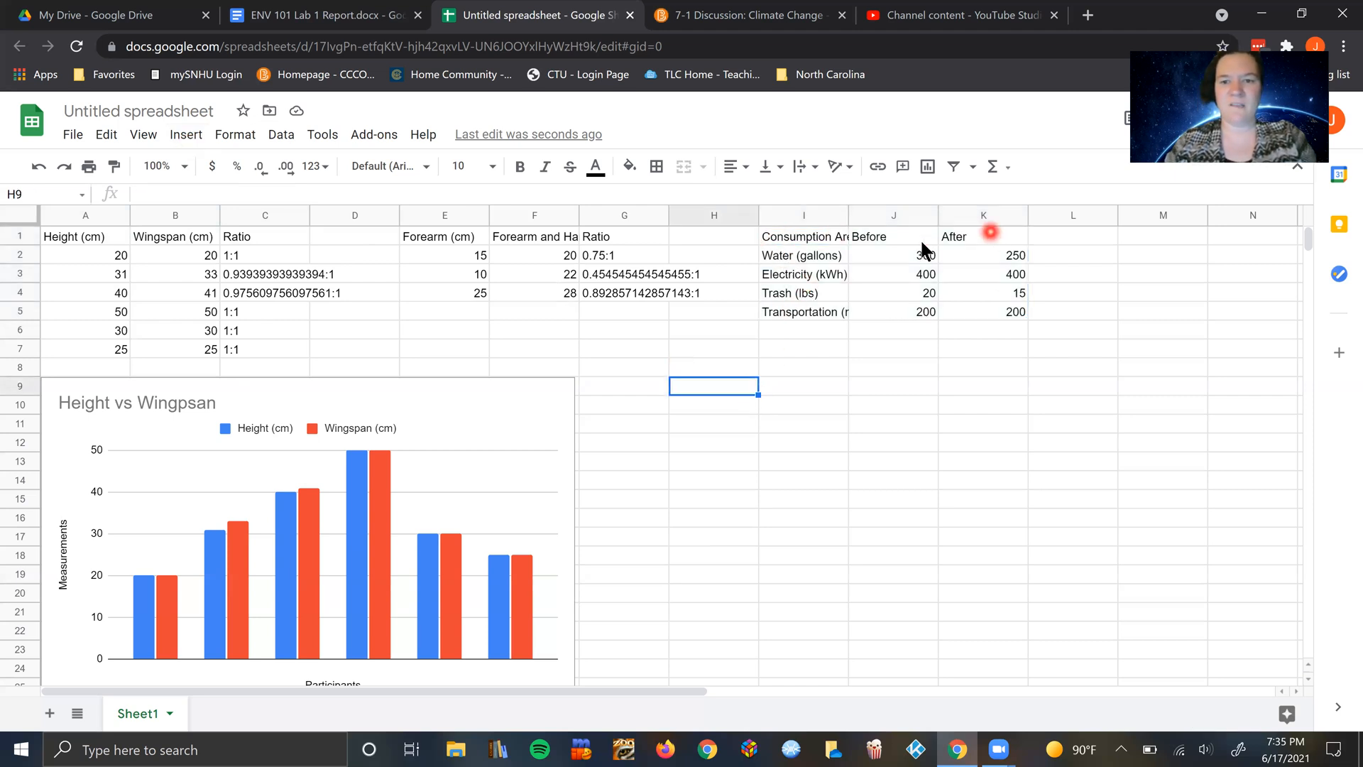
{"action": "left_click_drag", "start_coordinate": [809, 255], "coordinate": [936, 284]}
{"action": "left_click", "coordinate": [1024, 312], "text": "shift"}
{"action": "left_click", "coordinate": [180, 140]}
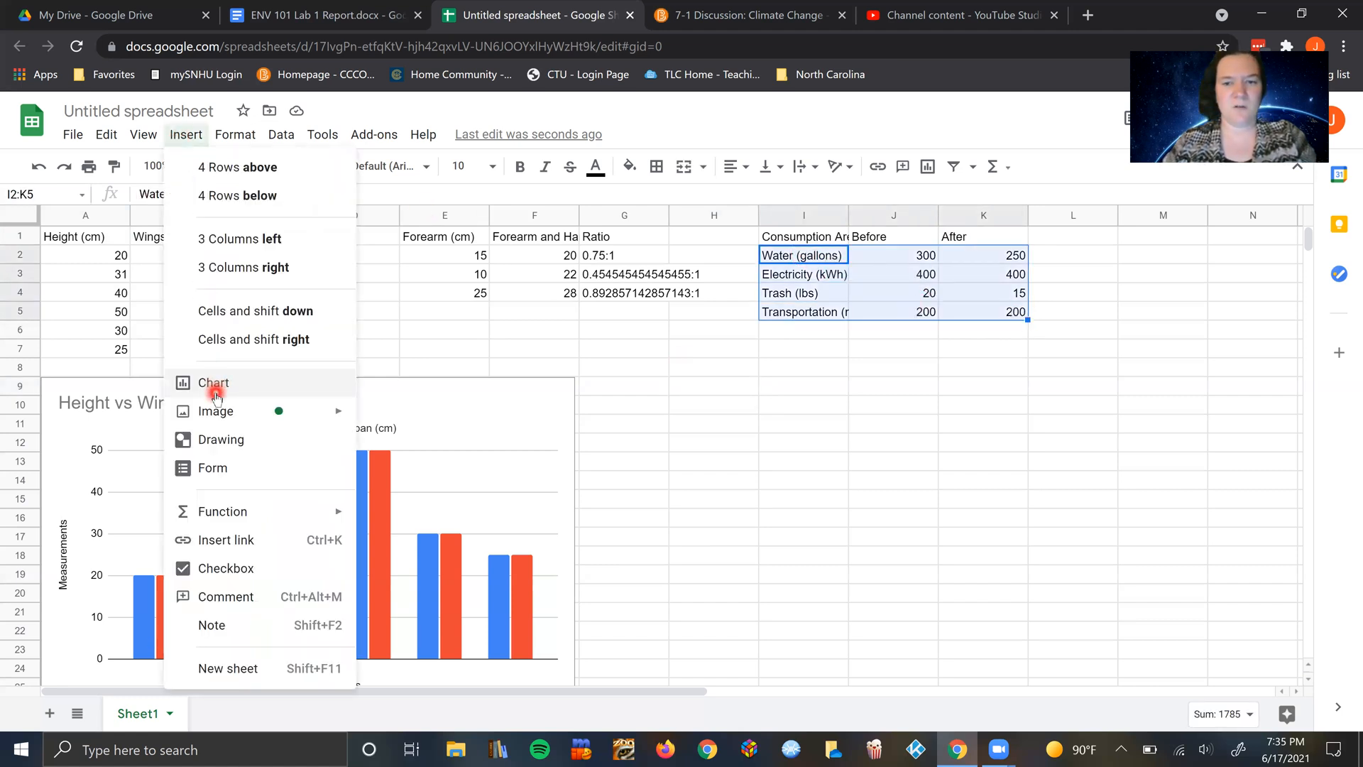
{"action": "left_click", "coordinate": [186, 382]}
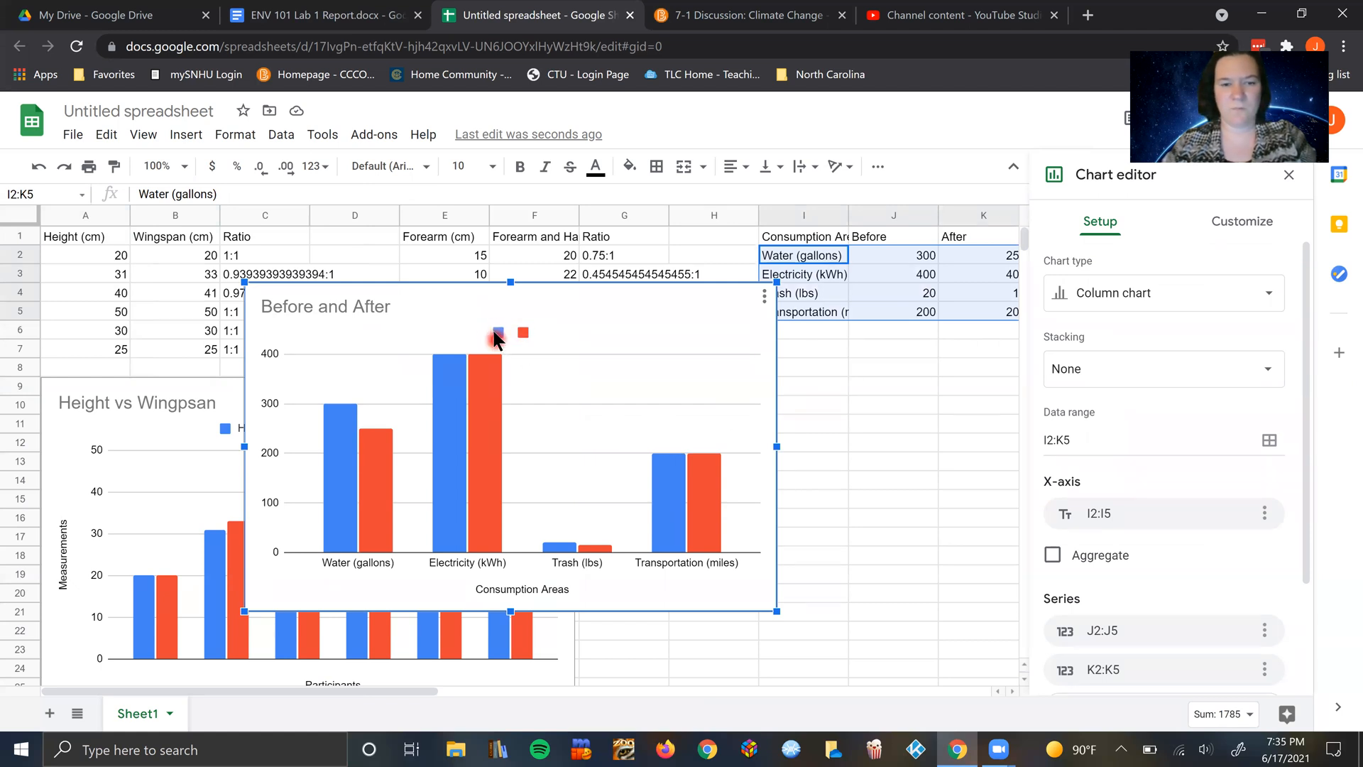
Step: Delete the consumption chart that was made without the heading row
{"action": "left_click", "coordinate": [762, 298]}
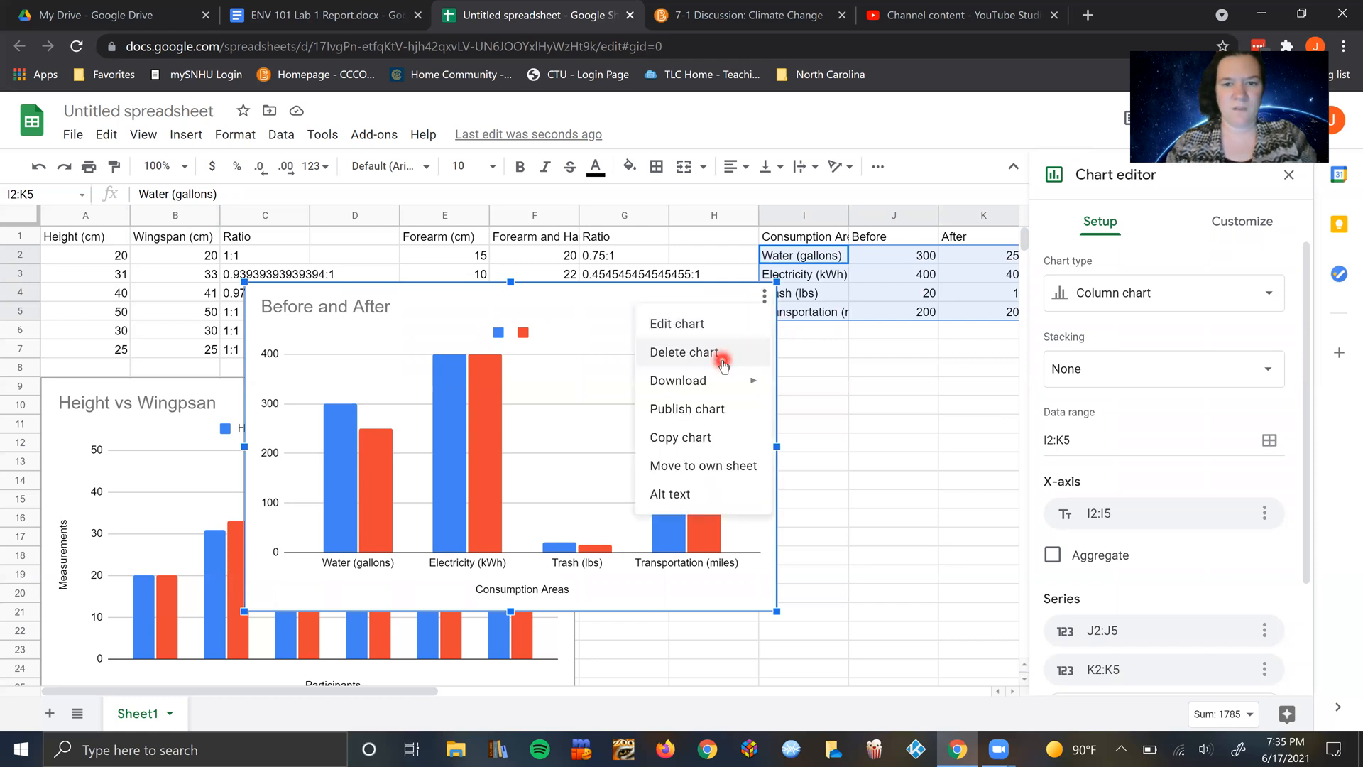
{"action": "left_click", "coordinate": [721, 353]}
{"action": "left_click", "coordinate": [868, 362]}
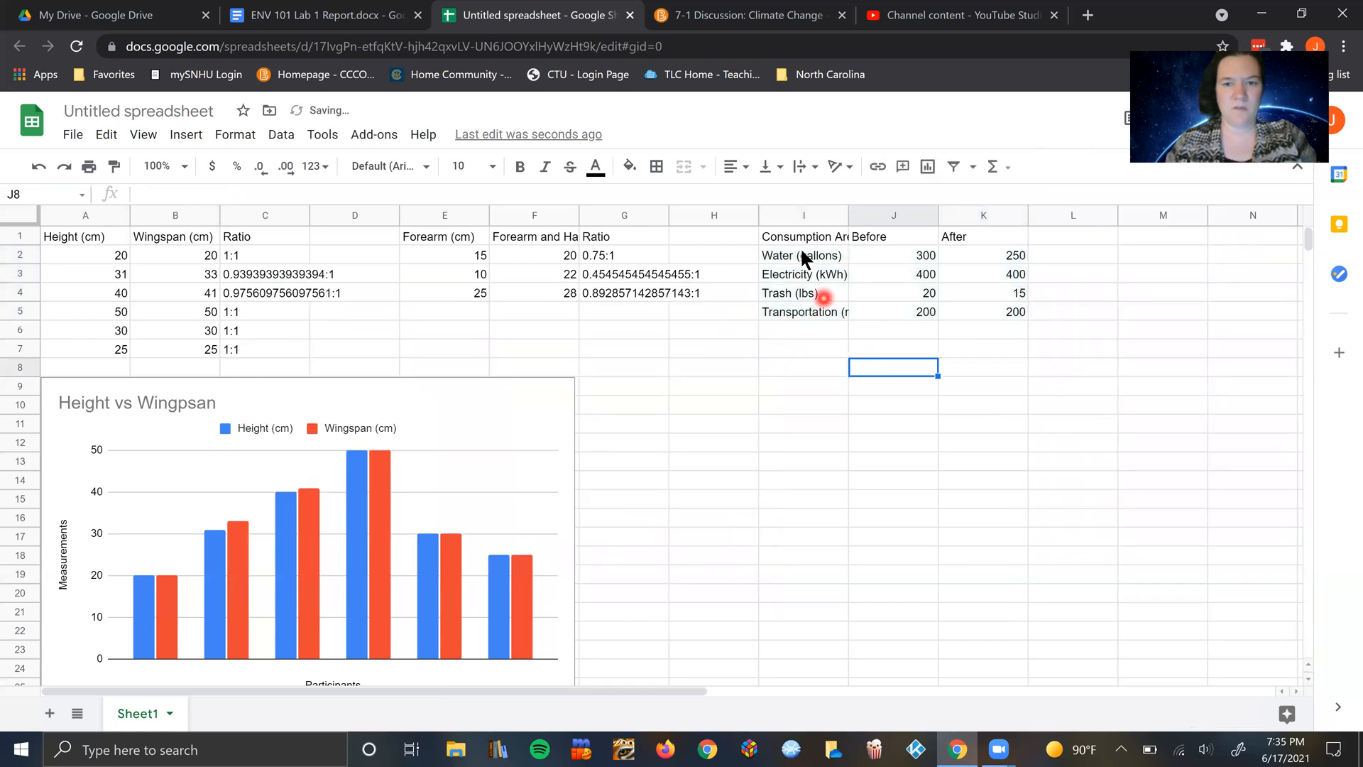
Step: Insert a column chart from the full consumption table I1:K5, including the Before and After headings
{"action": "left_click_drag", "start_coordinate": [794, 235], "coordinate": [987, 313]}
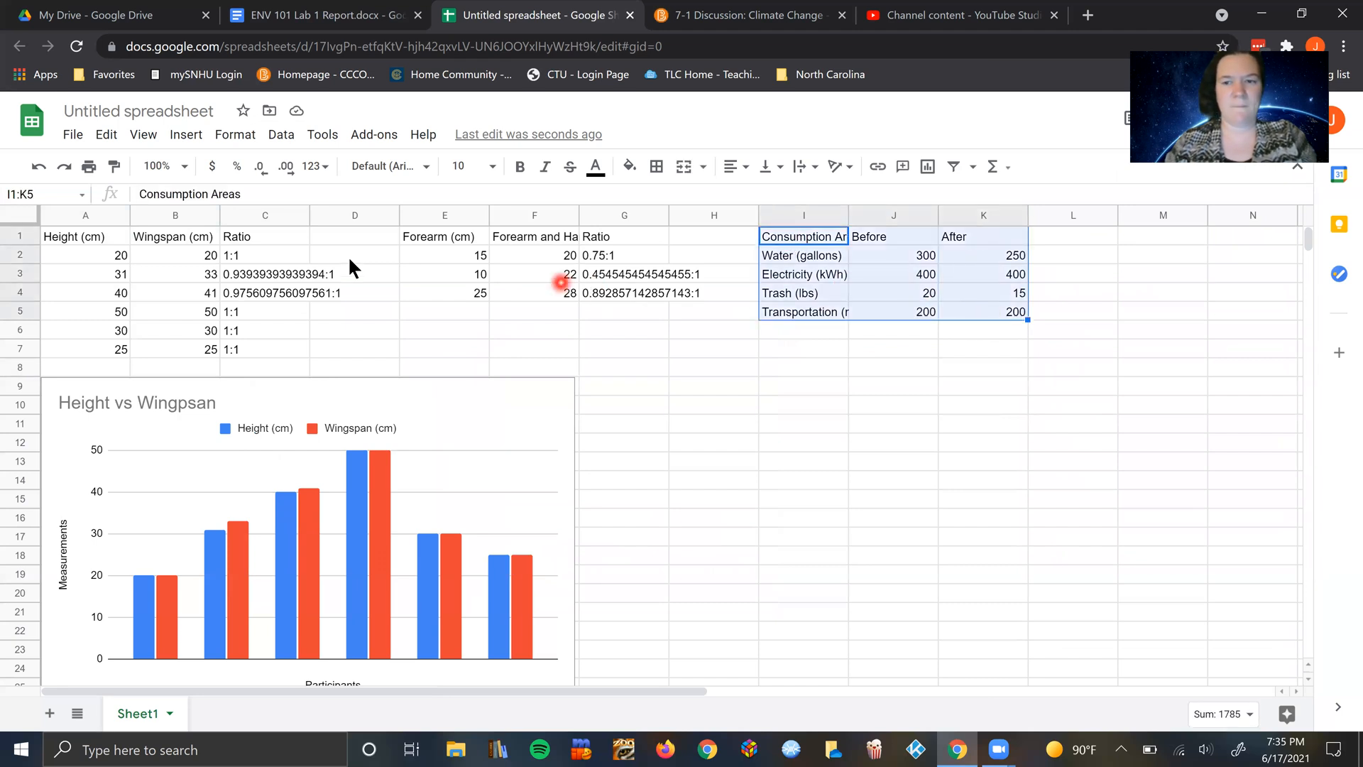
{"action": "left_click", "coordinate": [184, 134]}
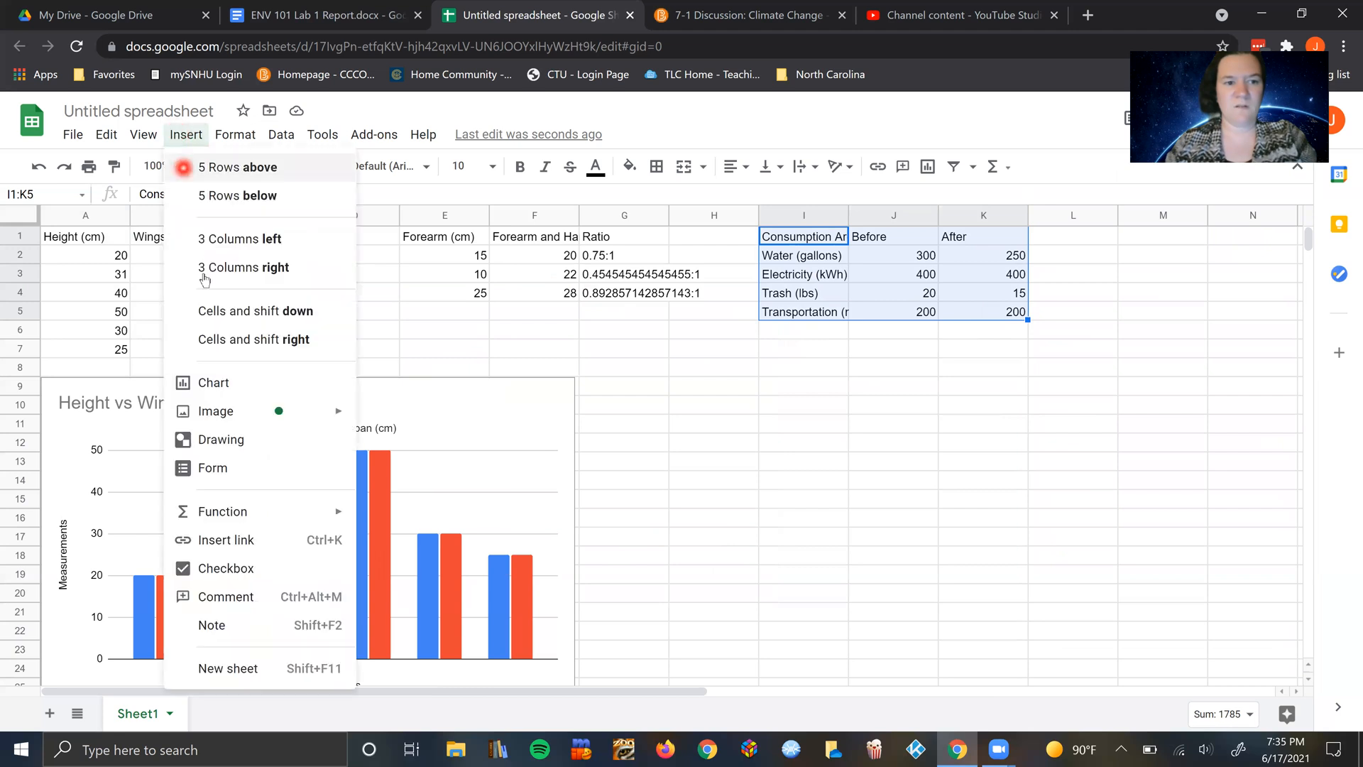
{"action": "left_click", "coordinate": [216, 384]}
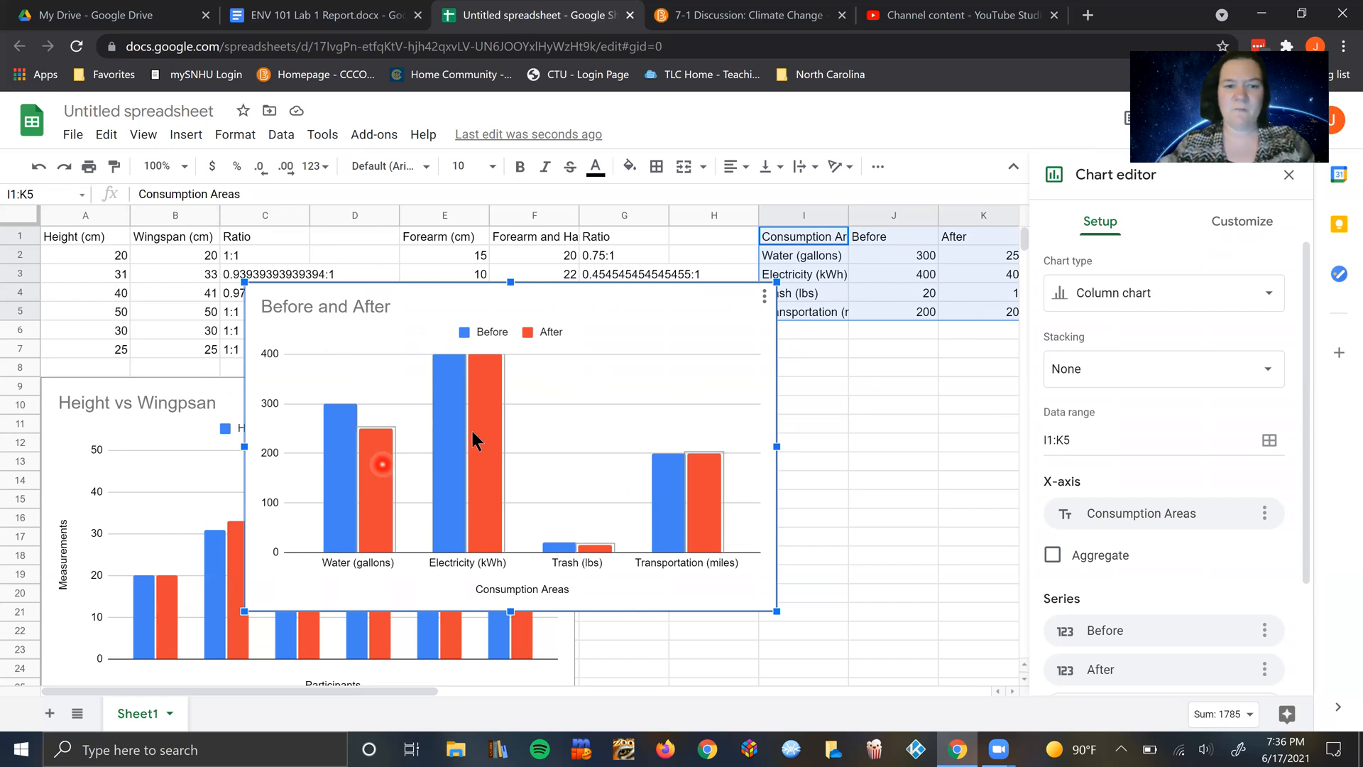
{"action": "left_click", "coordinate": [557, 447]}
{"action": "left_click", "coordinate": [534, 607]}
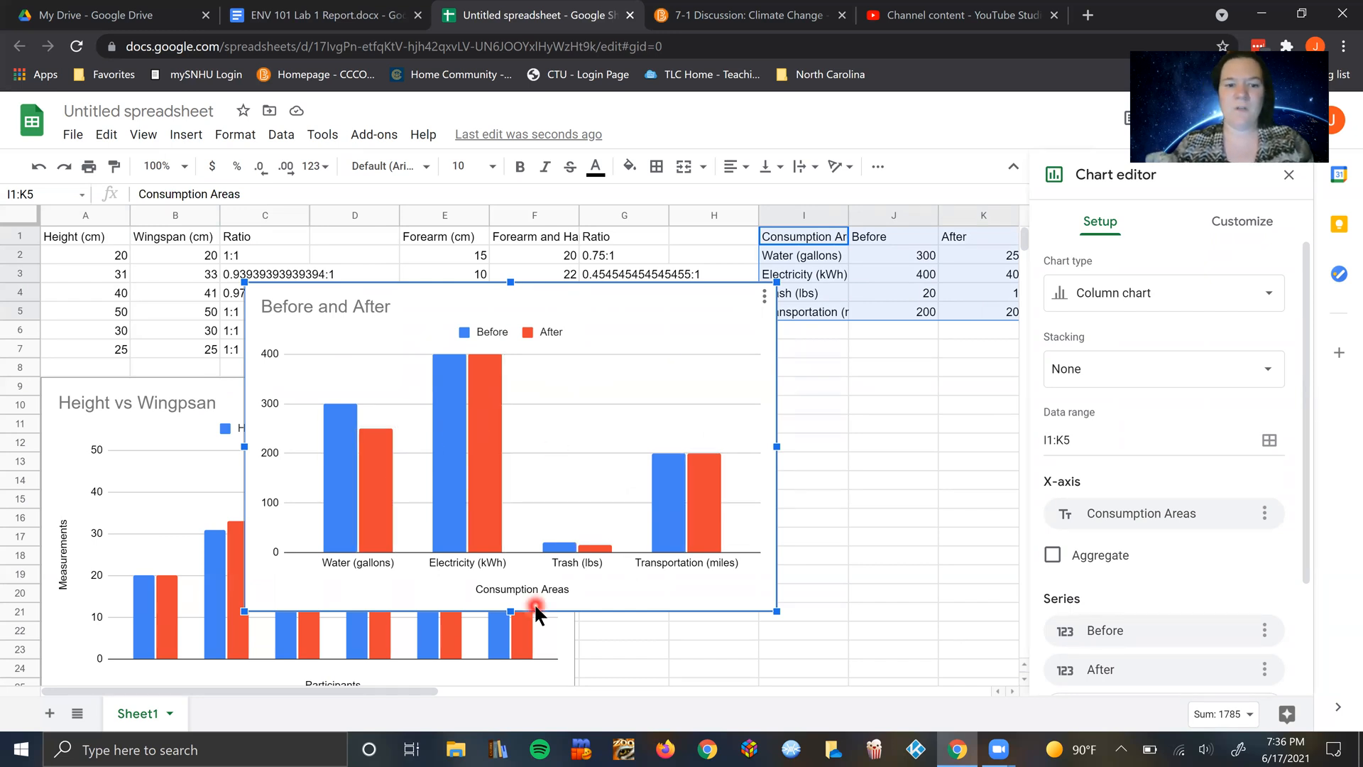
{"action": "left_click", "coordinate": [535, 592]}
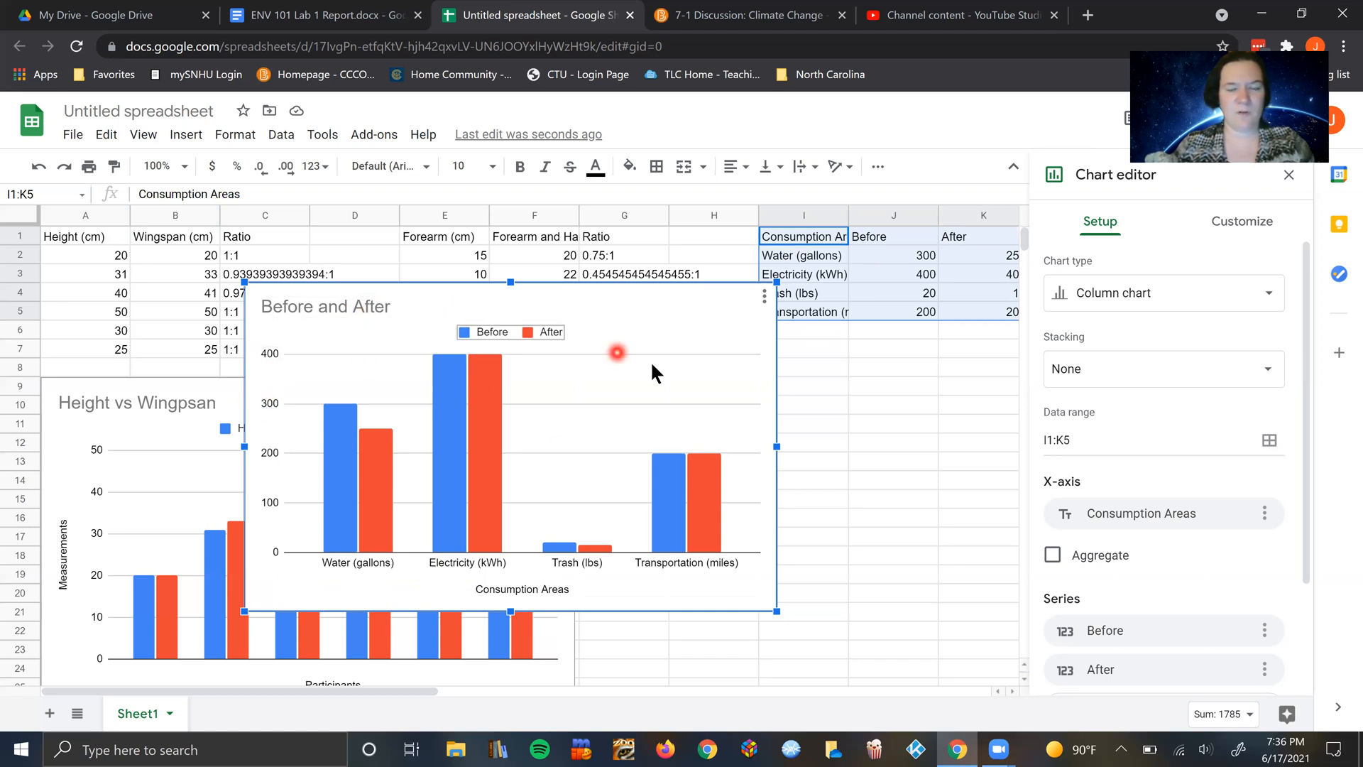
{"action": "left_click", "coordinate": [889, 447]}
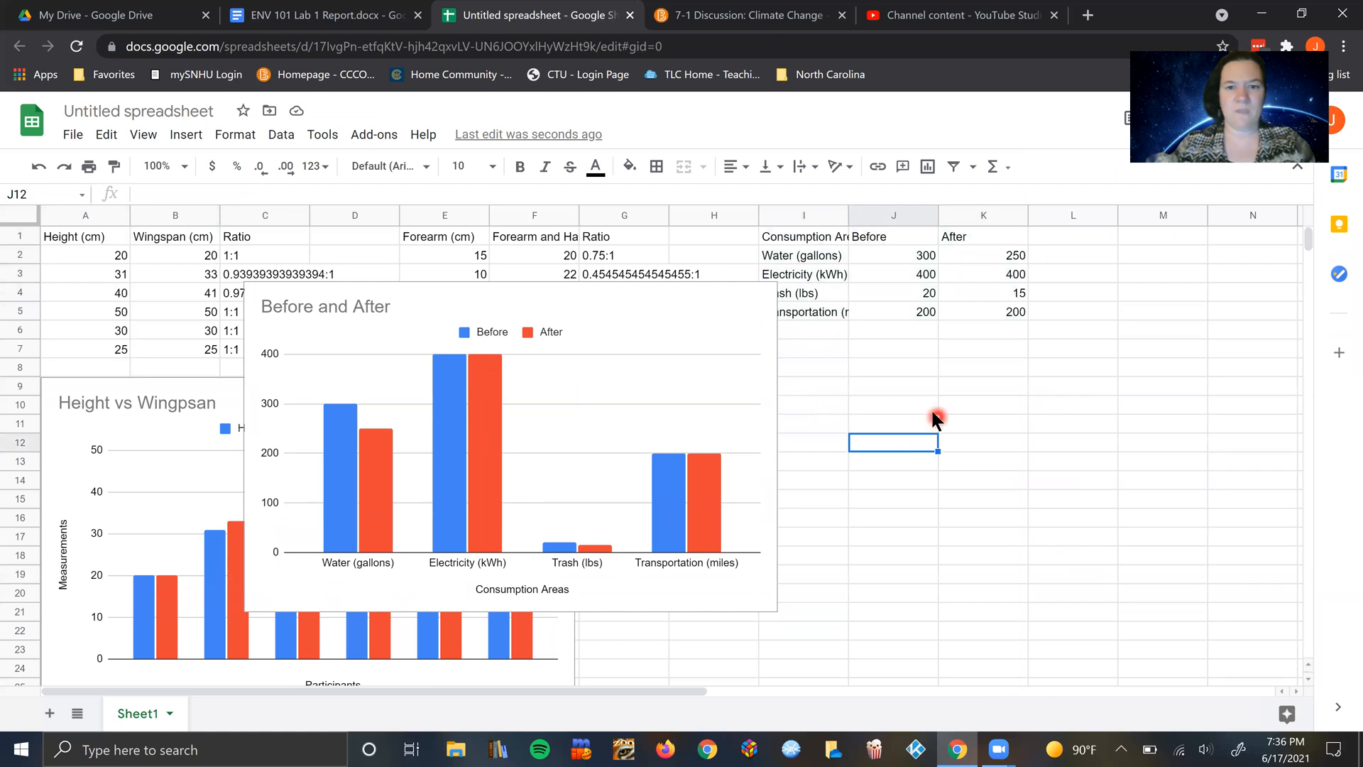
{"action": "left_click", "coordinate": [908, 394]}
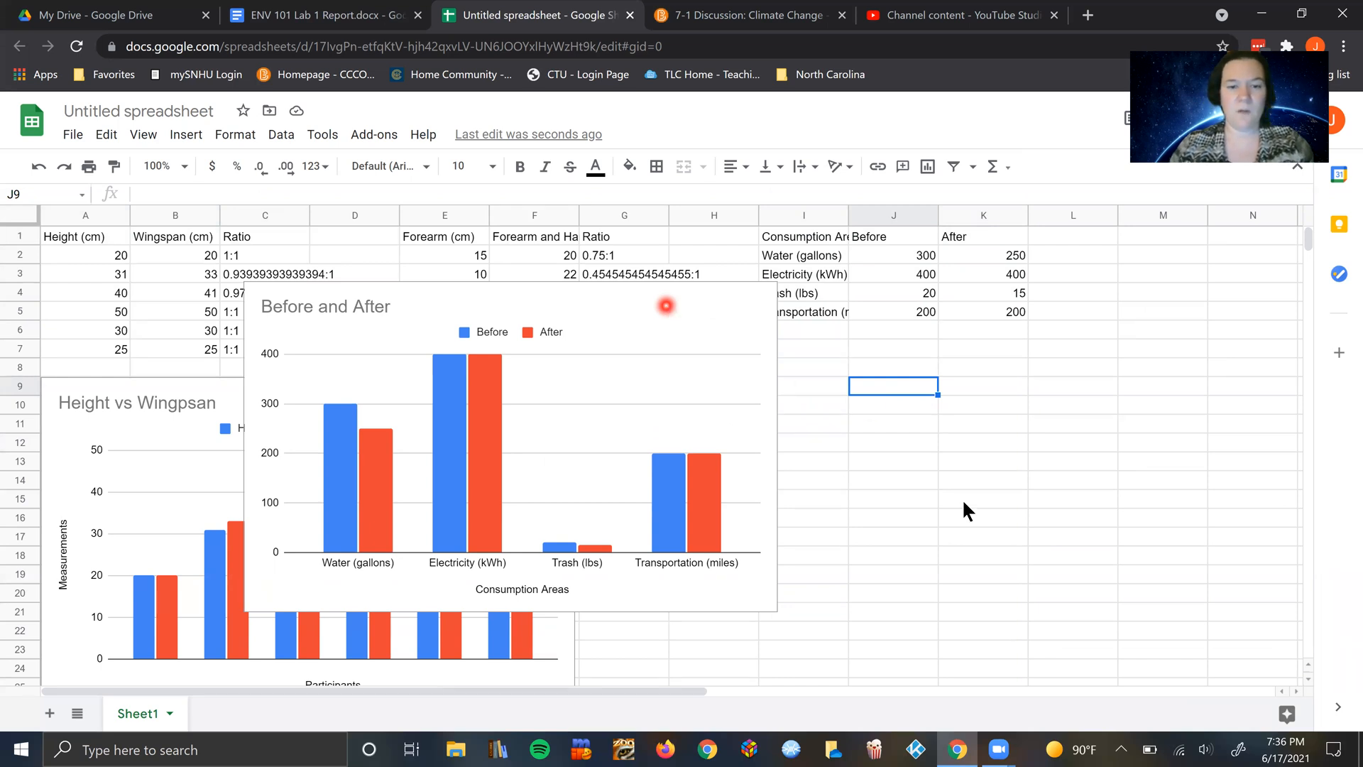
{"action": "left_click", "coordinate": [926, 462]}
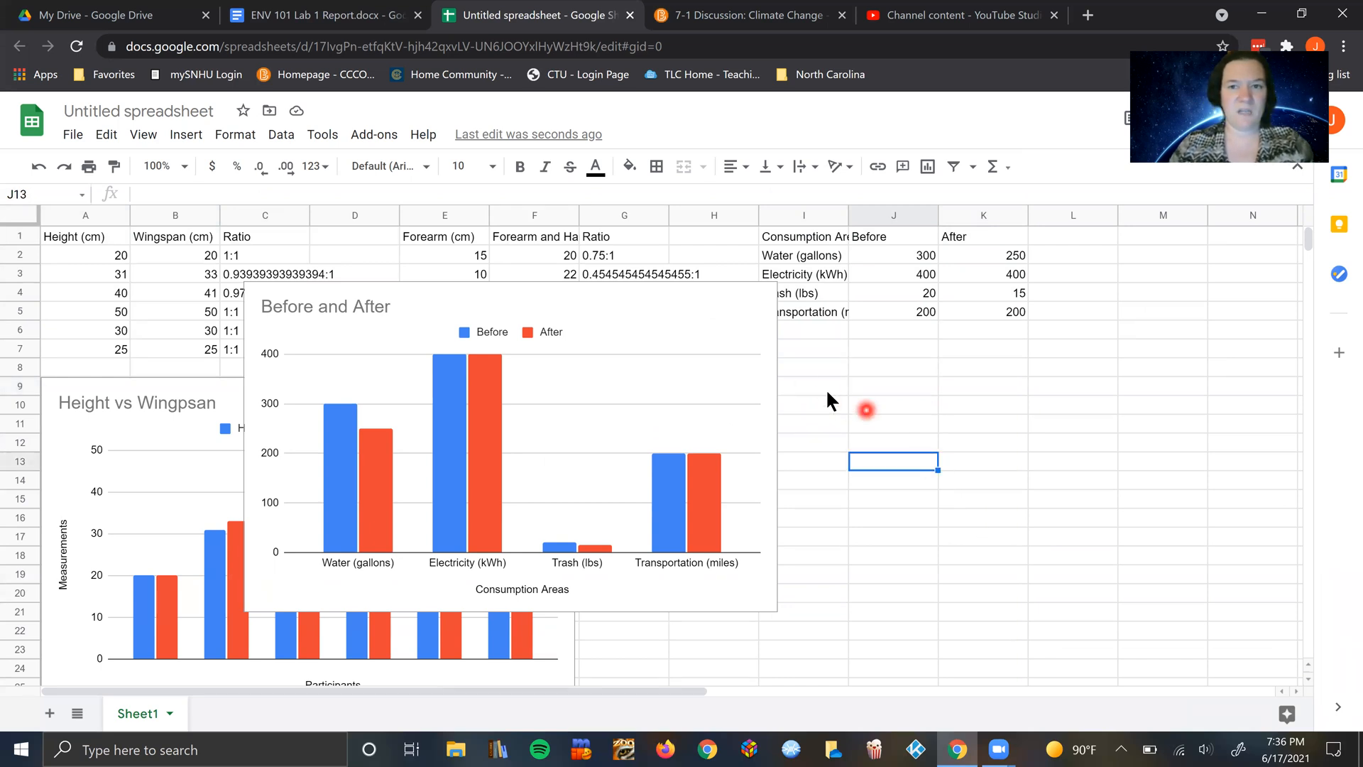